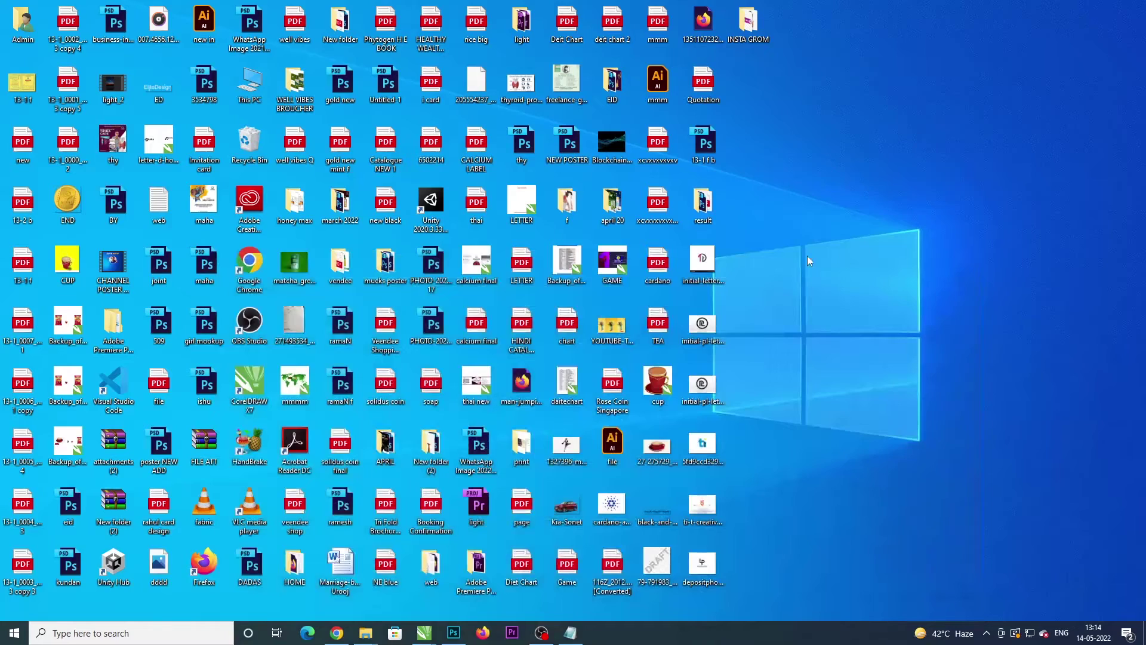
# Step: Refresh the desktop and launch Photoshop
pyautogui.rightClick(807, 260)
pyautogui.click(836, 274)
pyautogui.click(453, 632)
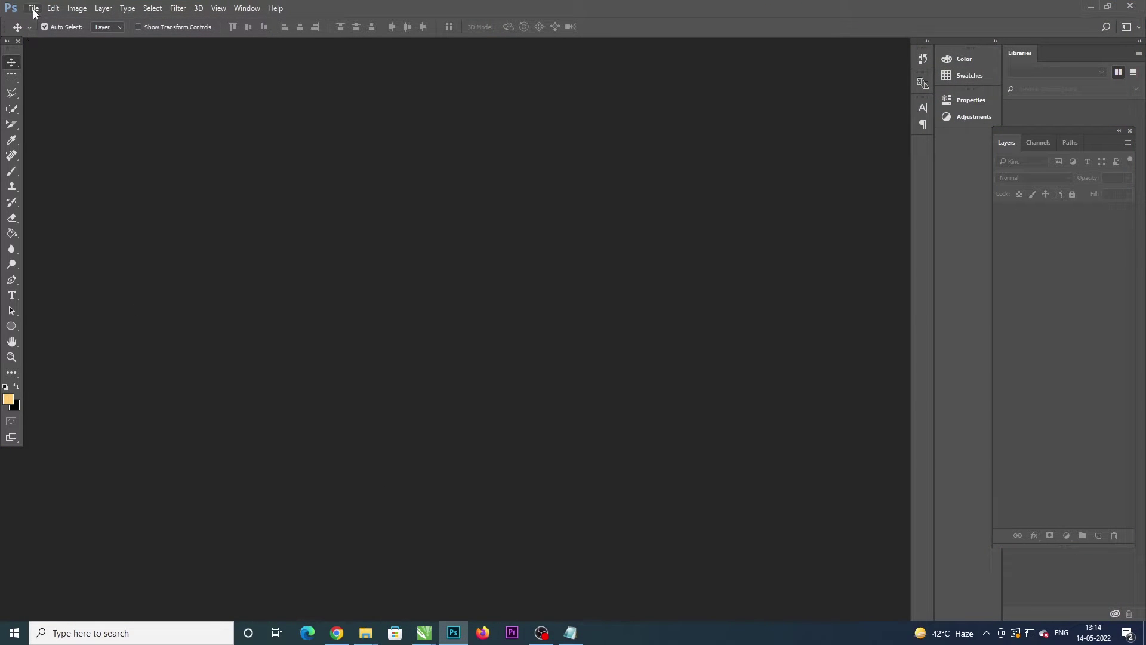
# Step: Create a new 15 × 15 inch, 300 ppi document and unlock its background as Layer 0
pyautogui.click(34, 9)
pyautogui.click(46, 22)
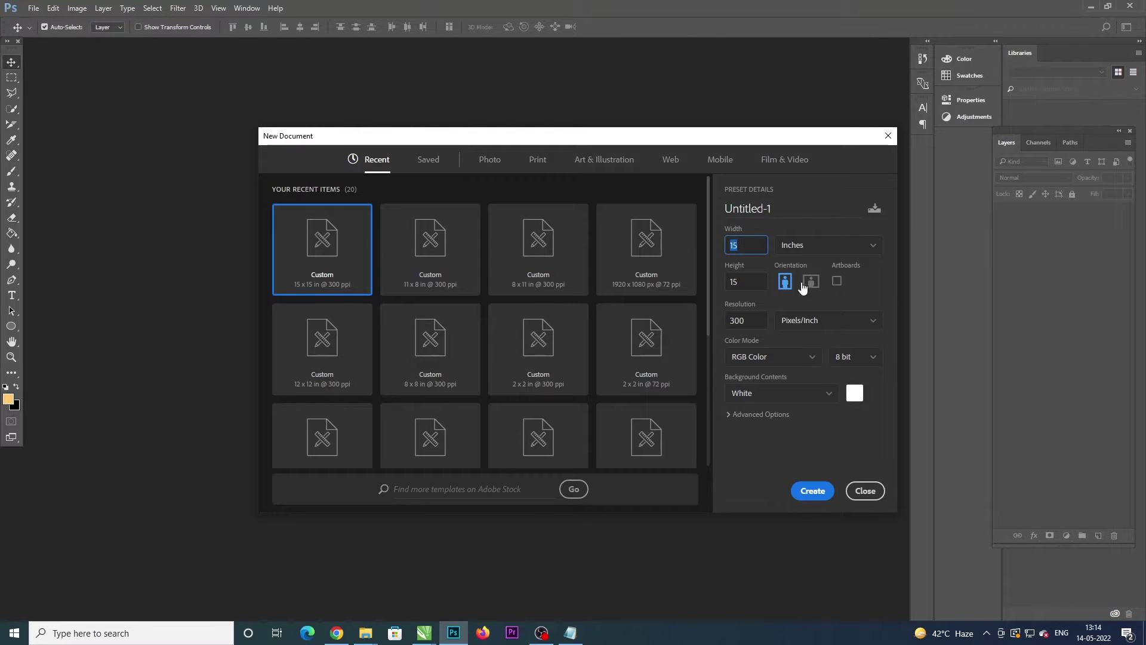
pyautogui.press('Tab')
pyautogui.press('Tab')
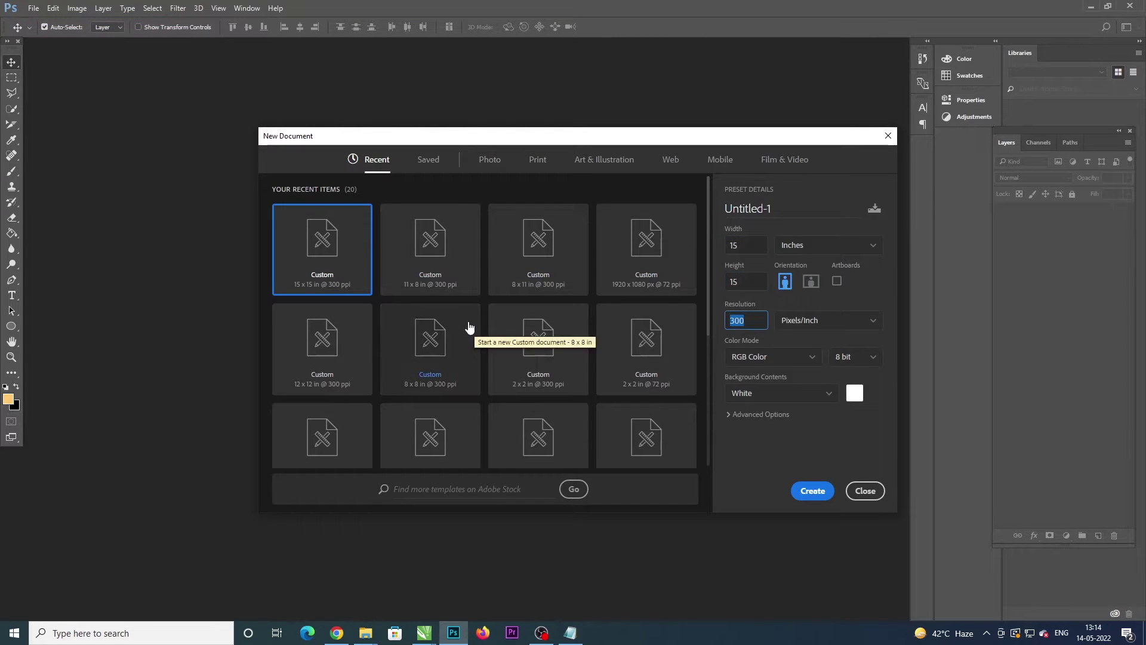
pyautogui.click(809, 489)
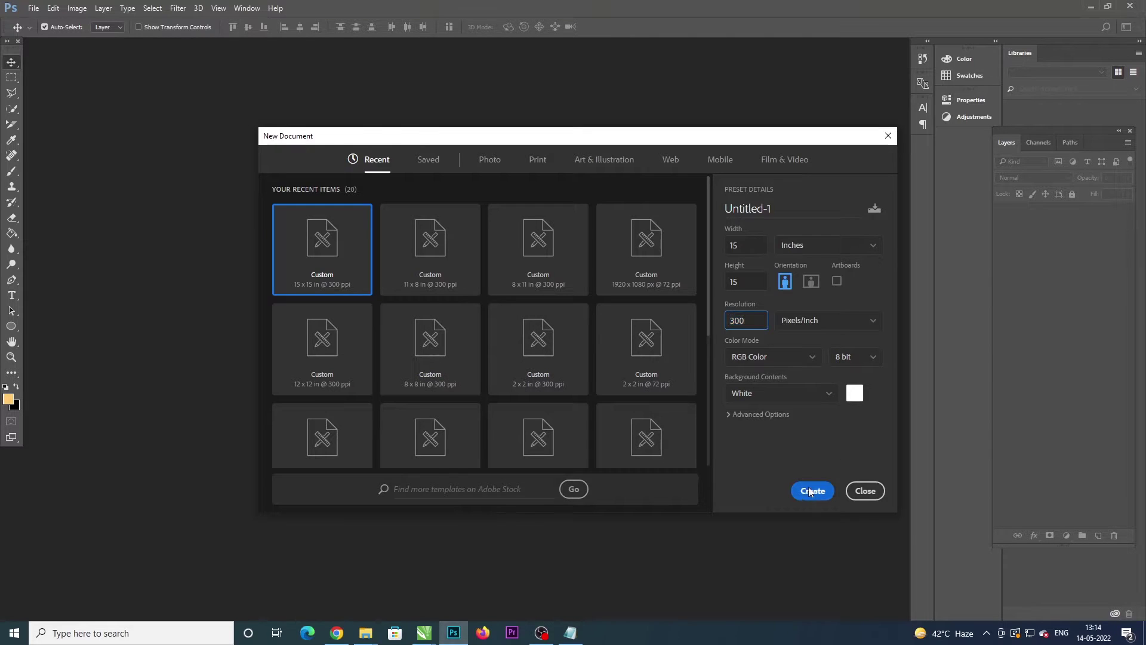
pyautogui.click(1113, 214)
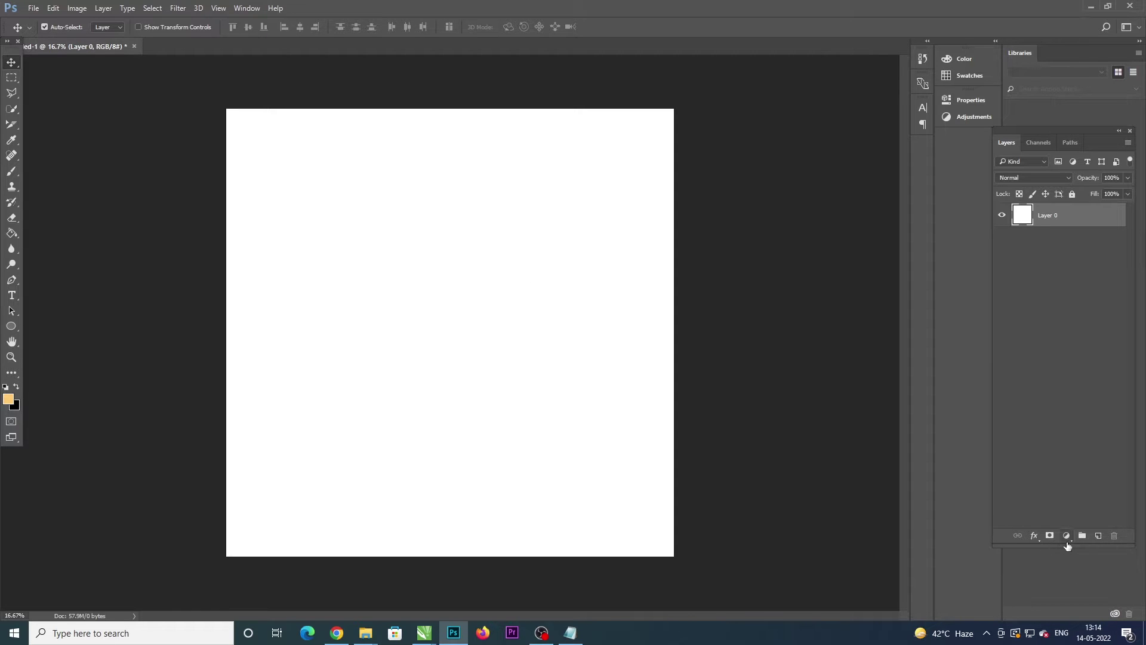
# Step: Add a Gradient Fill layer and set its left colour stop to light purple
pyautogui.click(1067, 536)
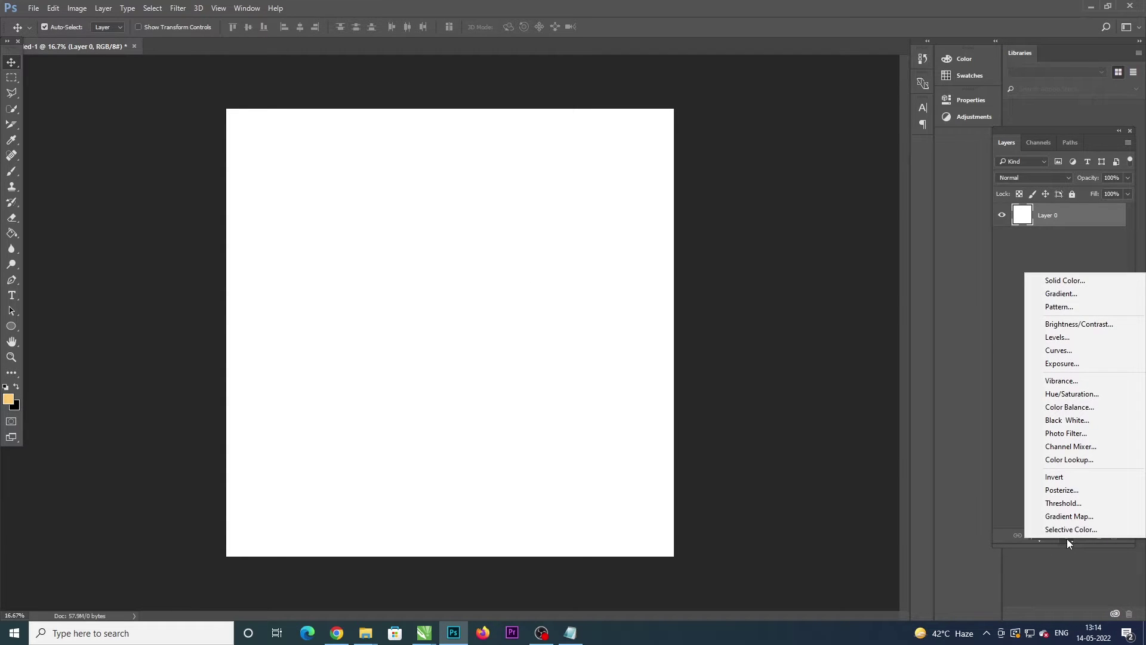
pyautogui.click(1053, 295)
pyautogui.click(755, 277)
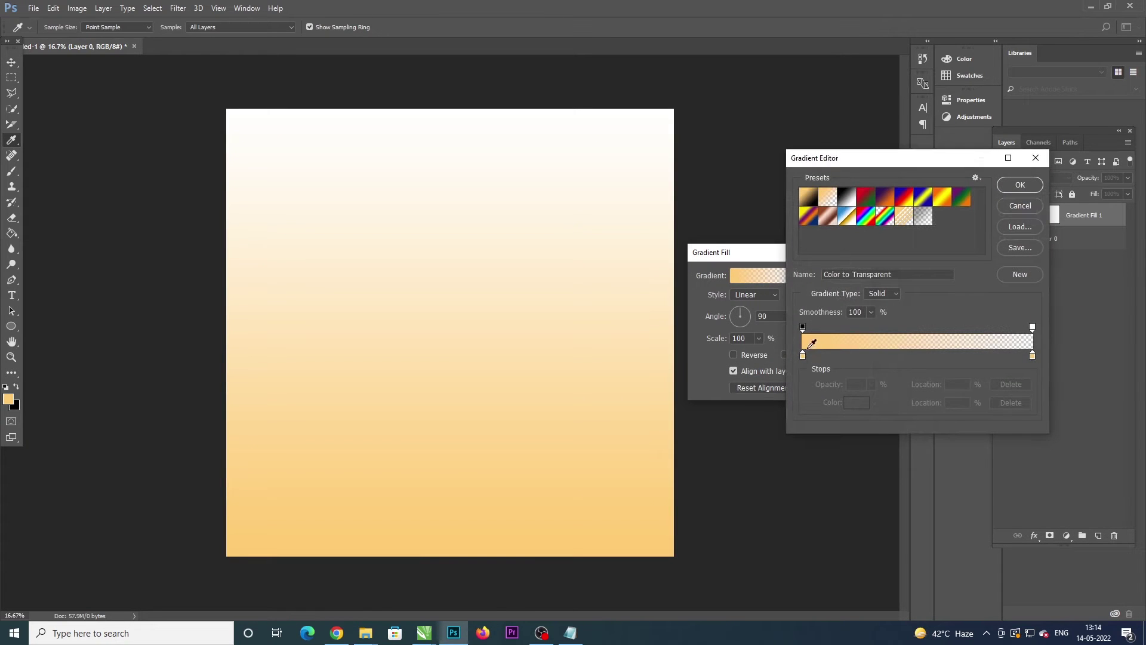
pyautogui.click(854, 403)
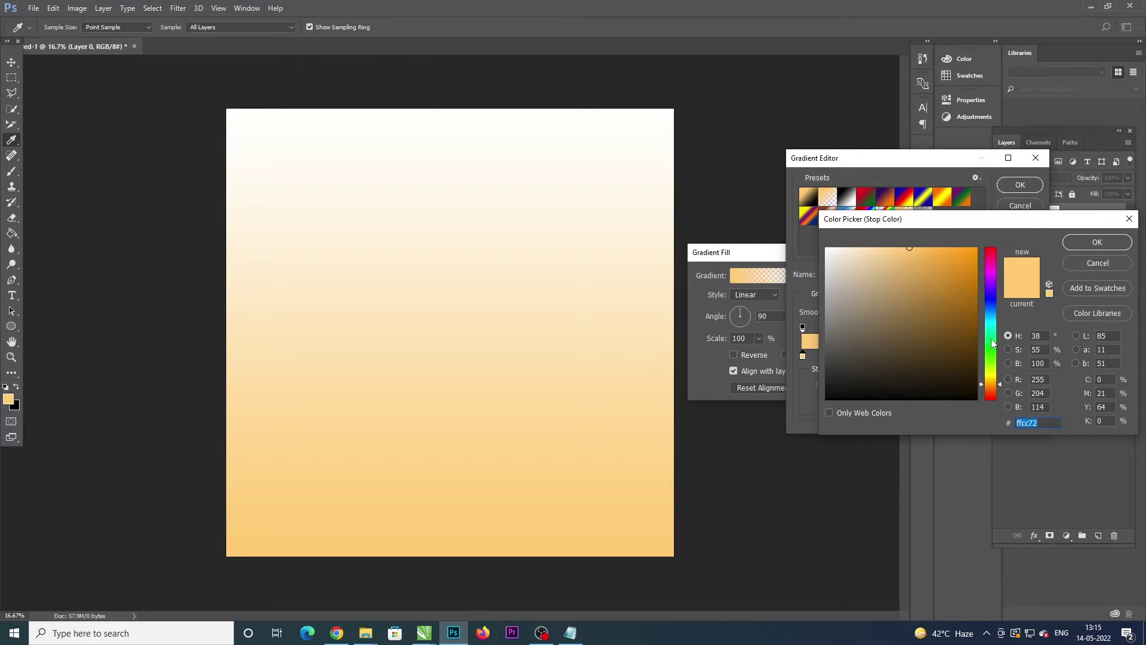
pyautogui.click(991, 284)
pyautogui.click(876, 245)
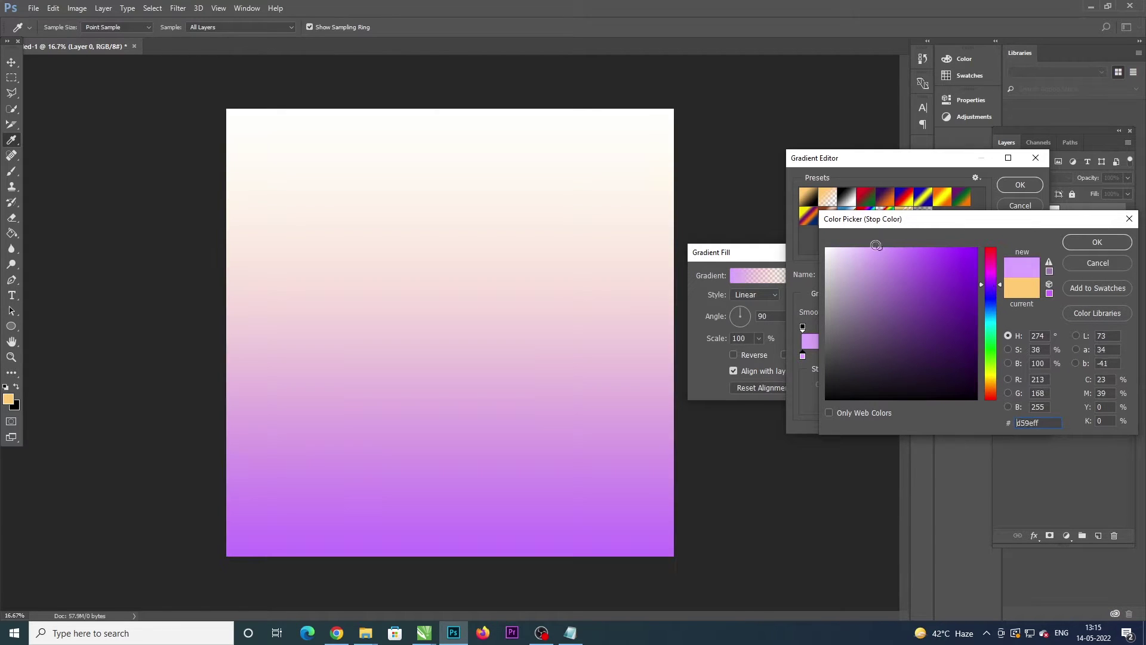
pyautogui.click(870, 246)
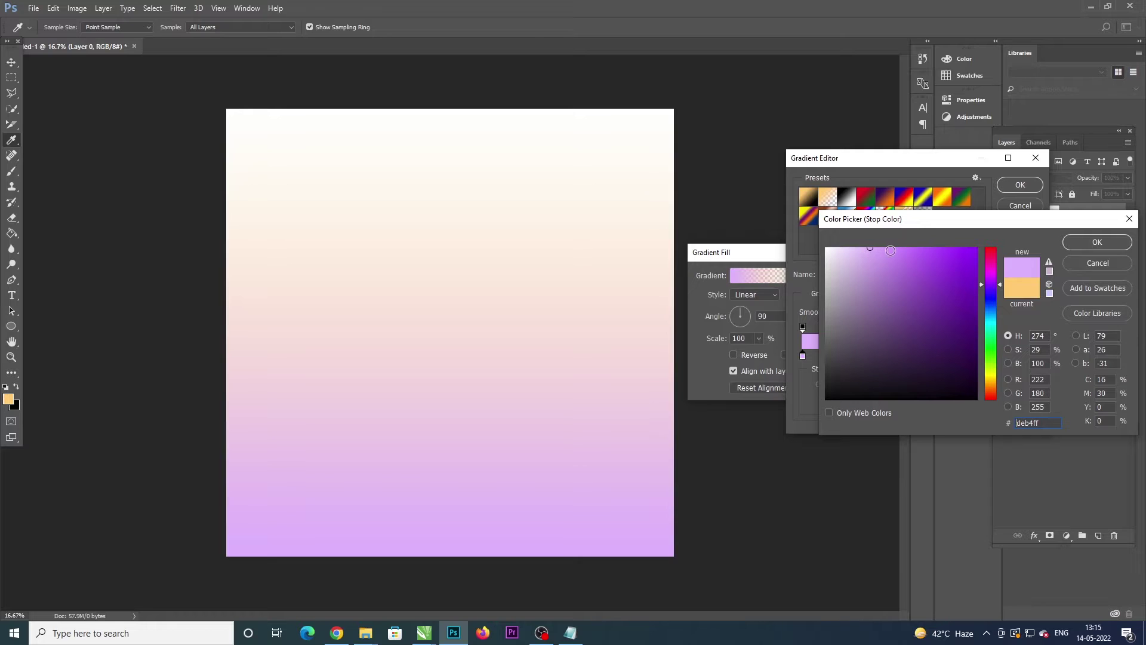
pyautogui.click(882, 246)
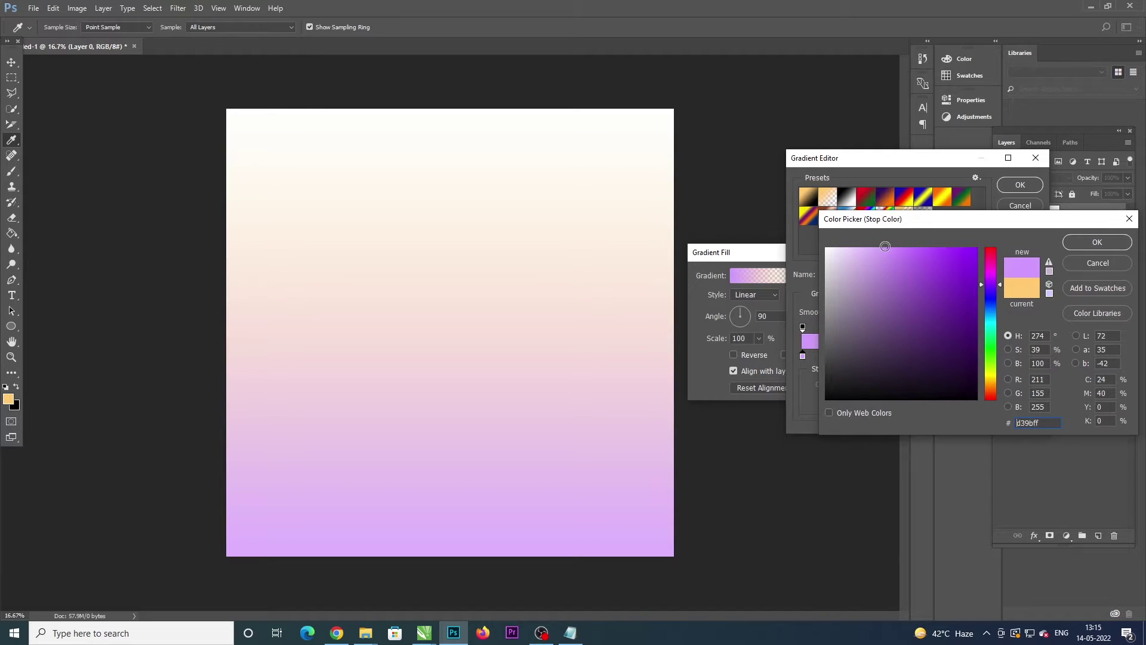
pyautogui.click(1103, 243)
# Step: Make the right stop 100% opaque and cyan, and shift the purple stop slightly inward
pyautogui.click(1031, 328)
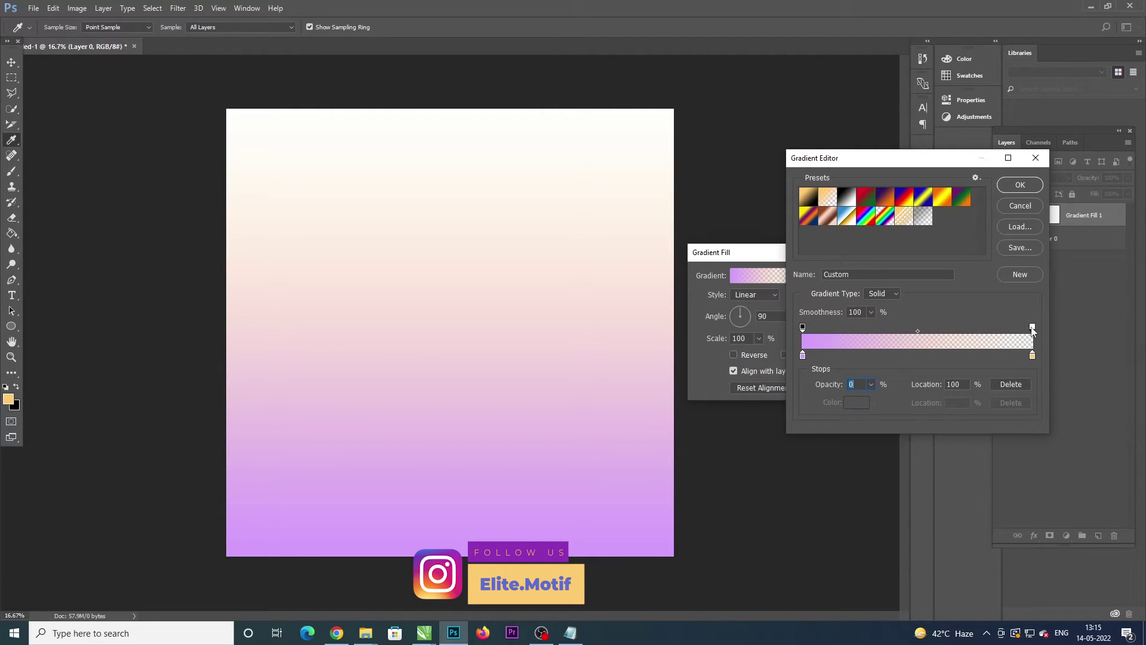
pyautogui.click(871, 385)
pyautogui.moveTo(869, 400); pyautogui.dragTo(919, 399)
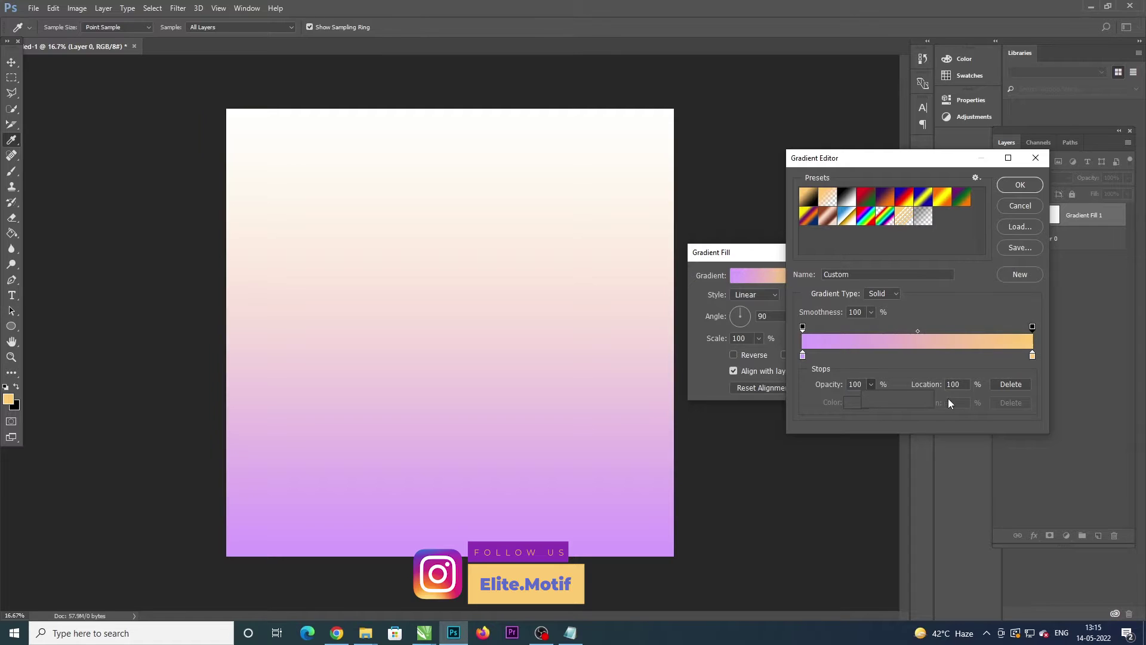
pyautogui.click(1034, 358)
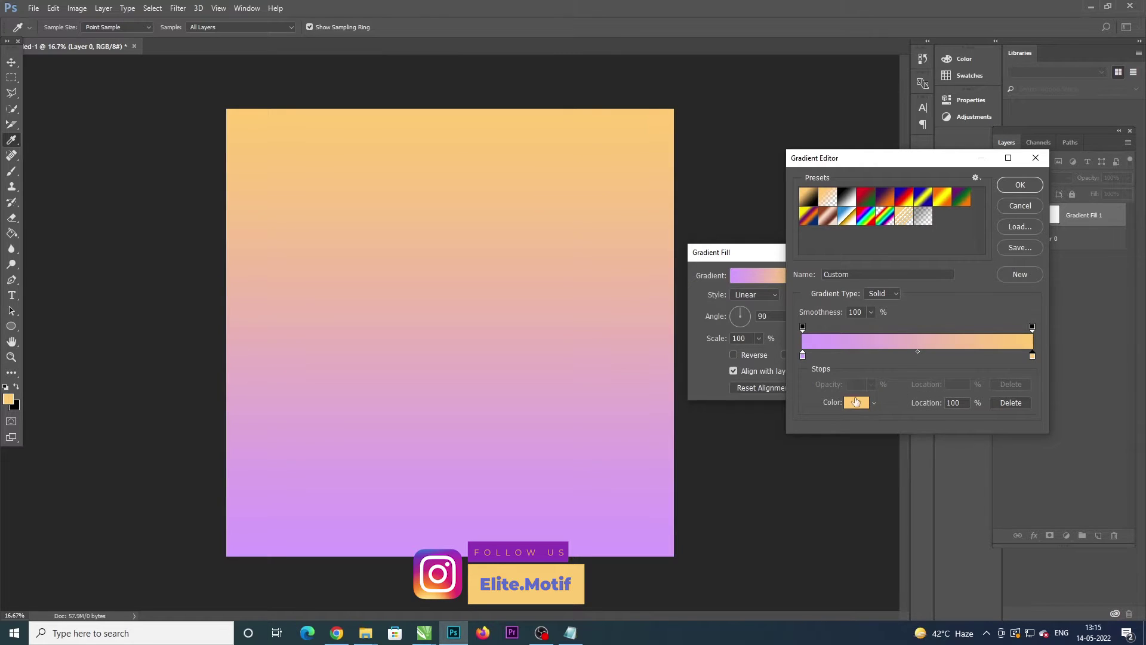
pyautogui.click(856, 401)
pyautogui.click(983, 320)
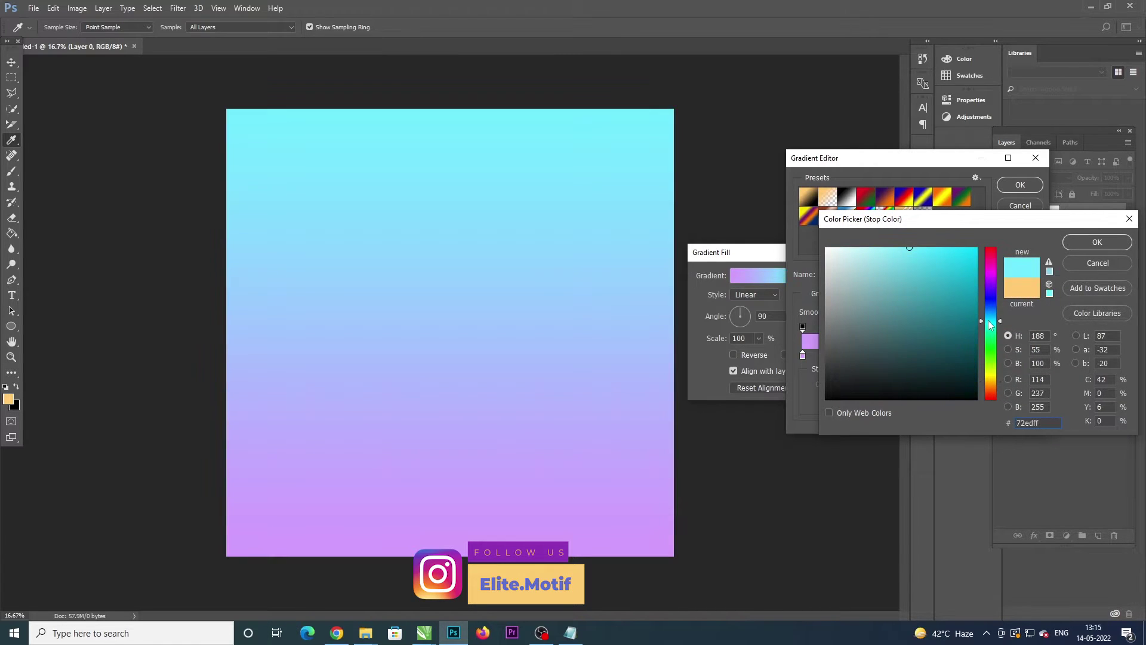
pyautogui.moveTo(987, 320); pyautogui.dragTo(988, 323)
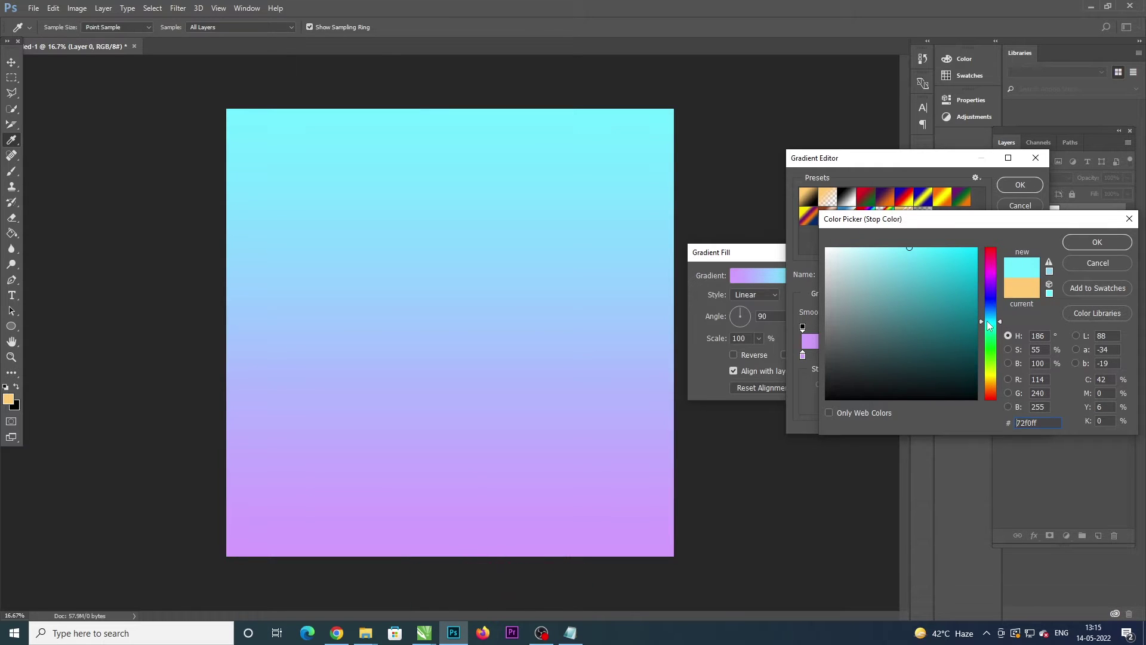
pyautogui.click(1101, 243)
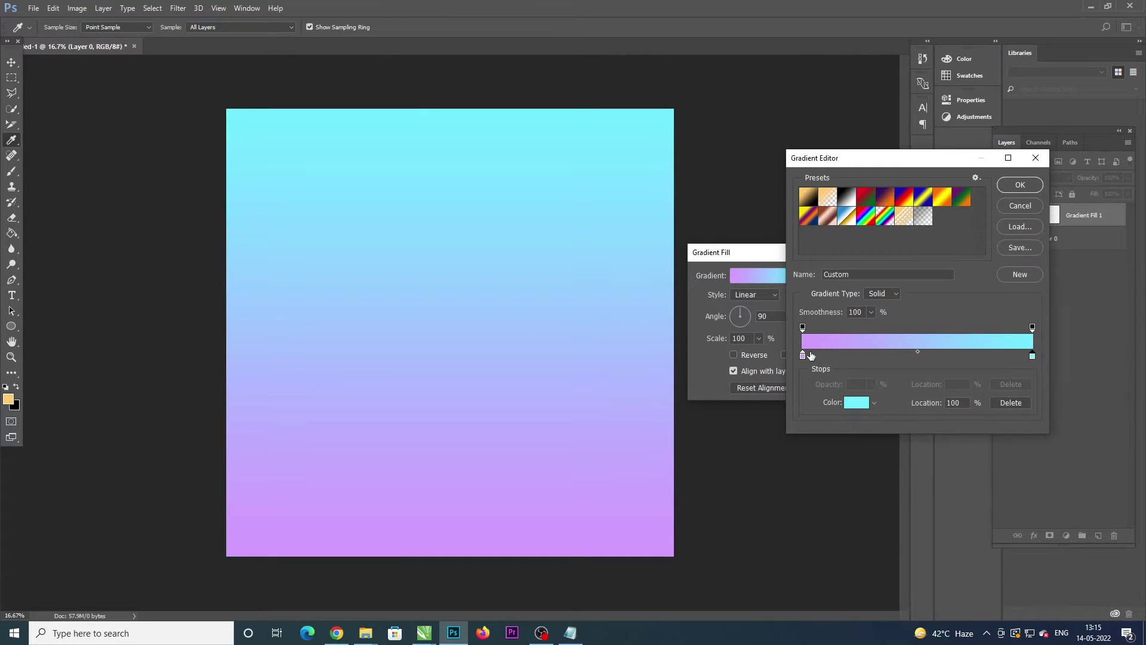
pyautogui.moveTo(804, 357); pyautogui.dragTo(810, 358)
# Step: Apply the purple-to-cyan gradient fill vertically at a 90° angle
pyautogui.click(1019, 187)
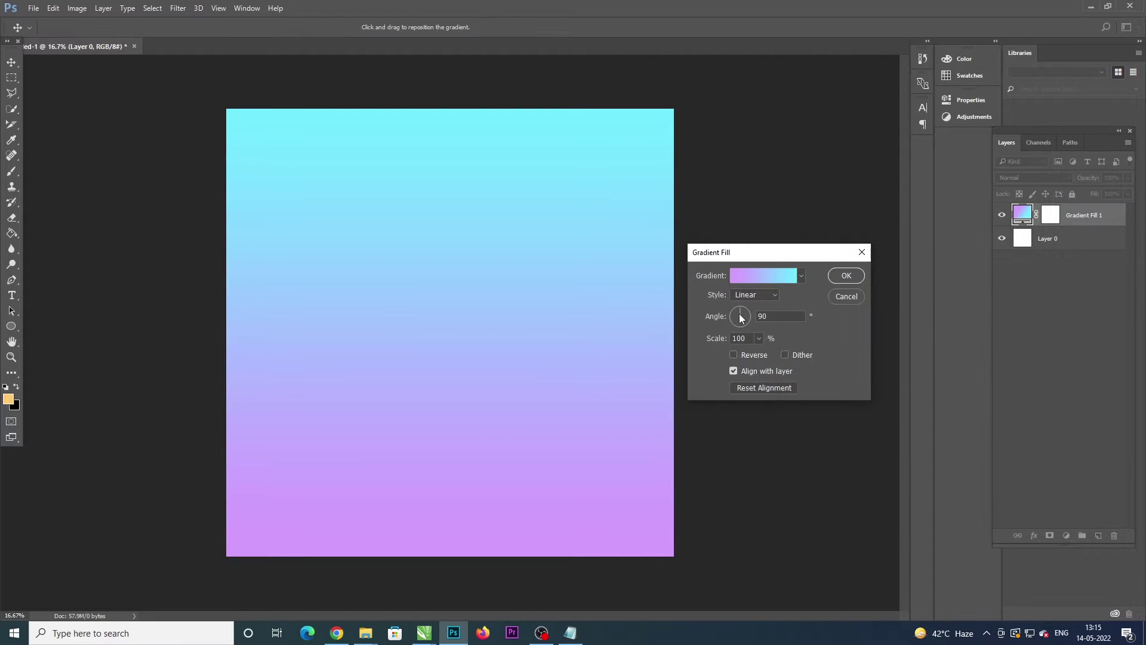
pyautogui.moveTo(740, 318); pyautogui.dragTo(739, 318)
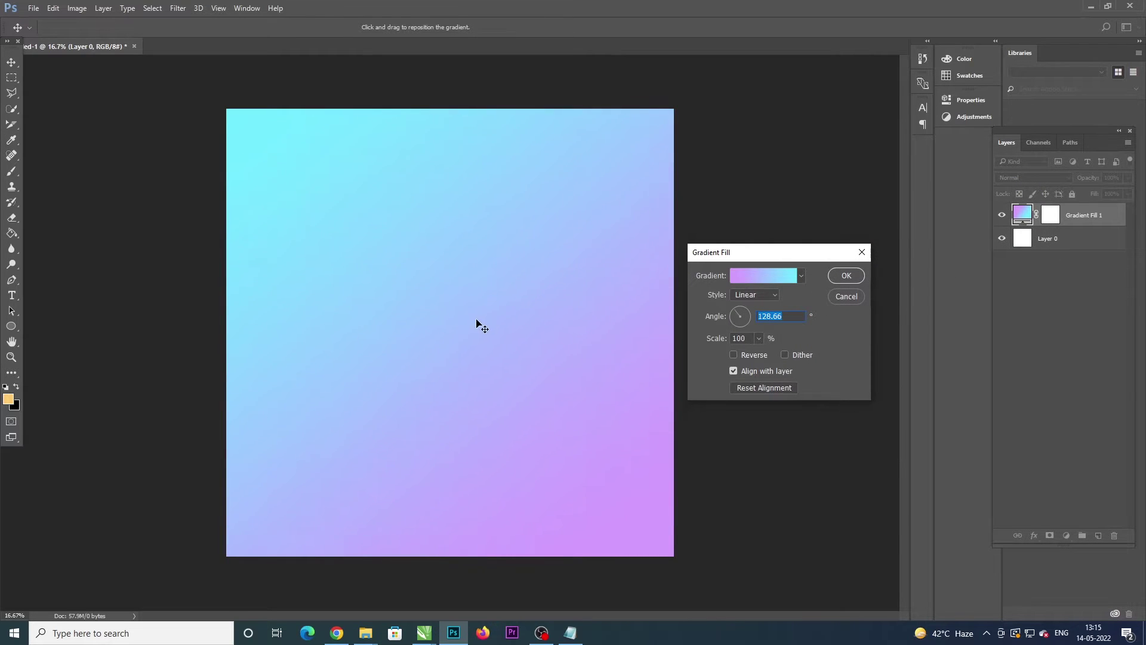
pyautogui.click(745, 312)
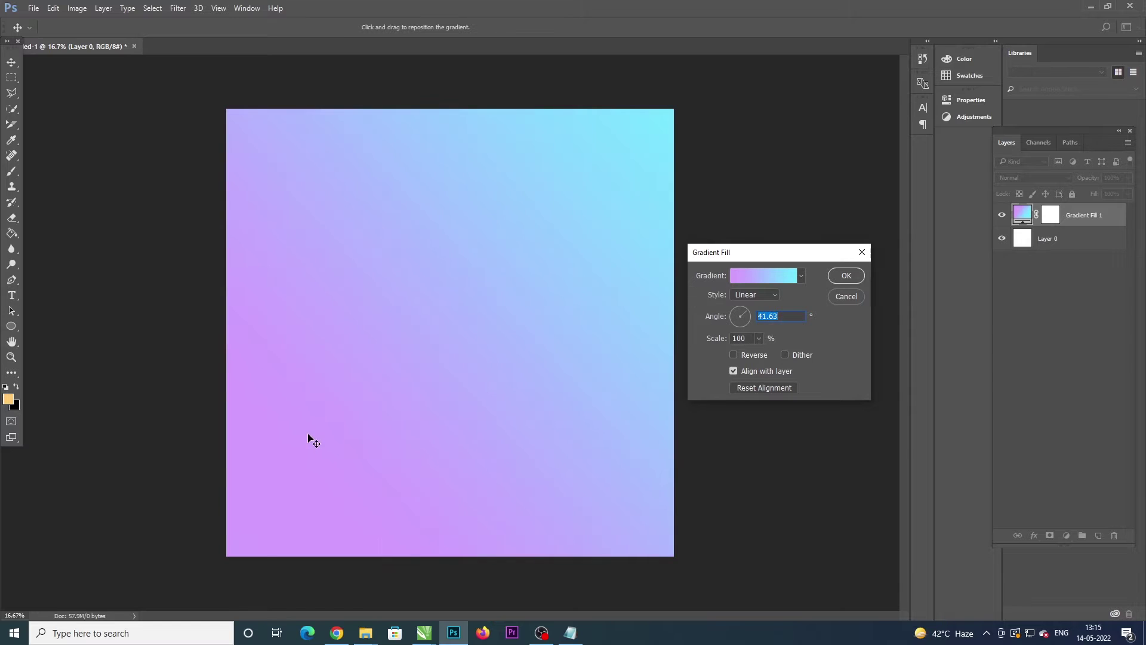
pyautogui.click(741, 310)
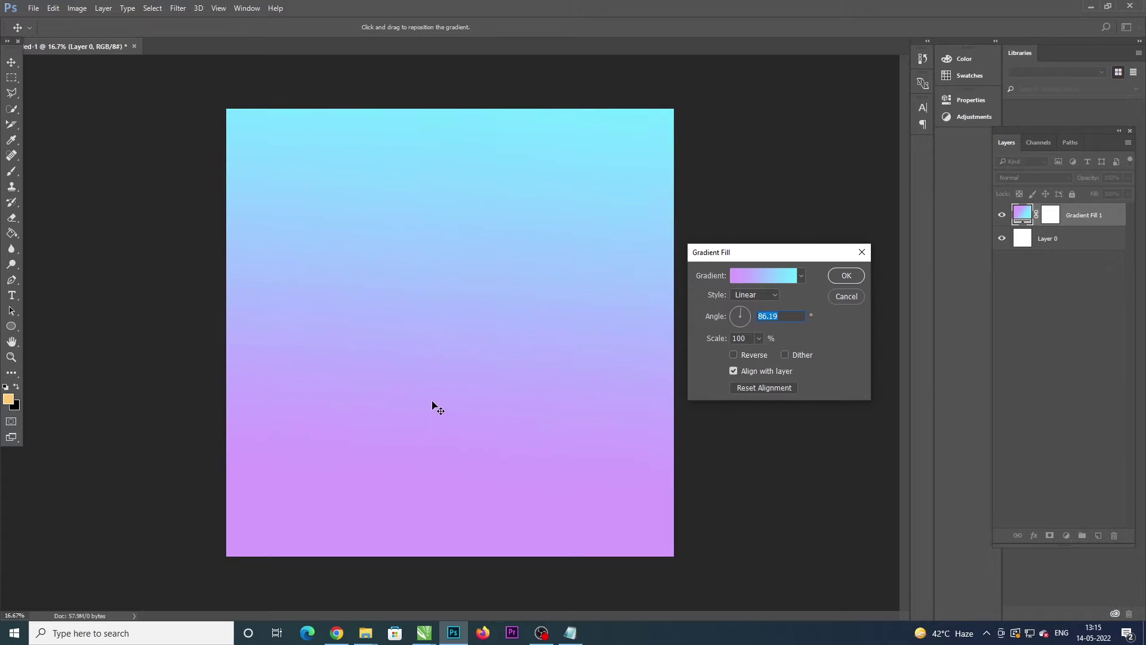
pyautogui.moveTo(449, 343); pyautogui.dragTo(410, 439)
pyautogui.write('90')
pyautogui.click(846, 275)
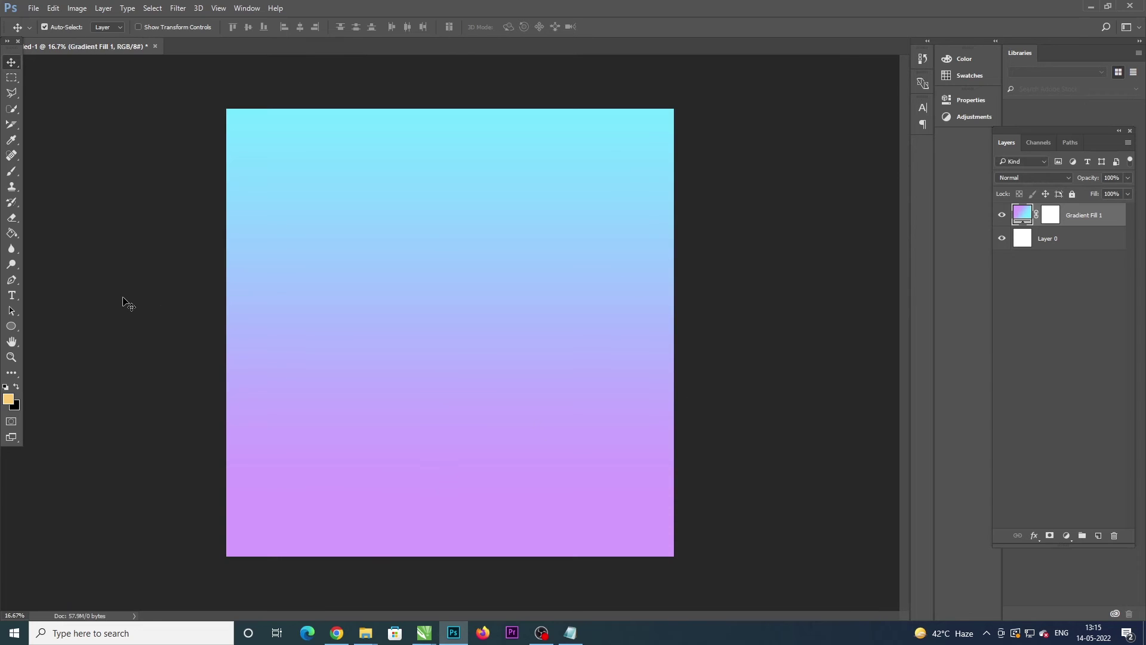
pyautogui.click(1091, 6)
# Step: Open the INSTA GROM folder and drag PngItem_1331801 into the Photoshop canvas
pyautogui.doubleClick(748, 23)
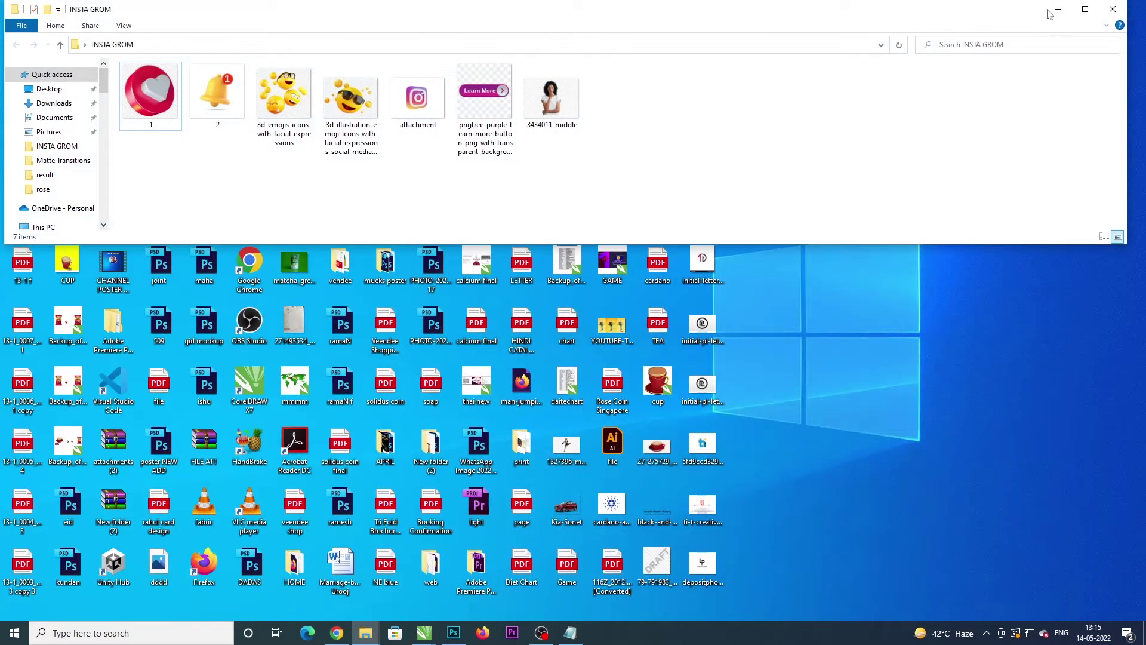
pyautogui.click(1057, 10)
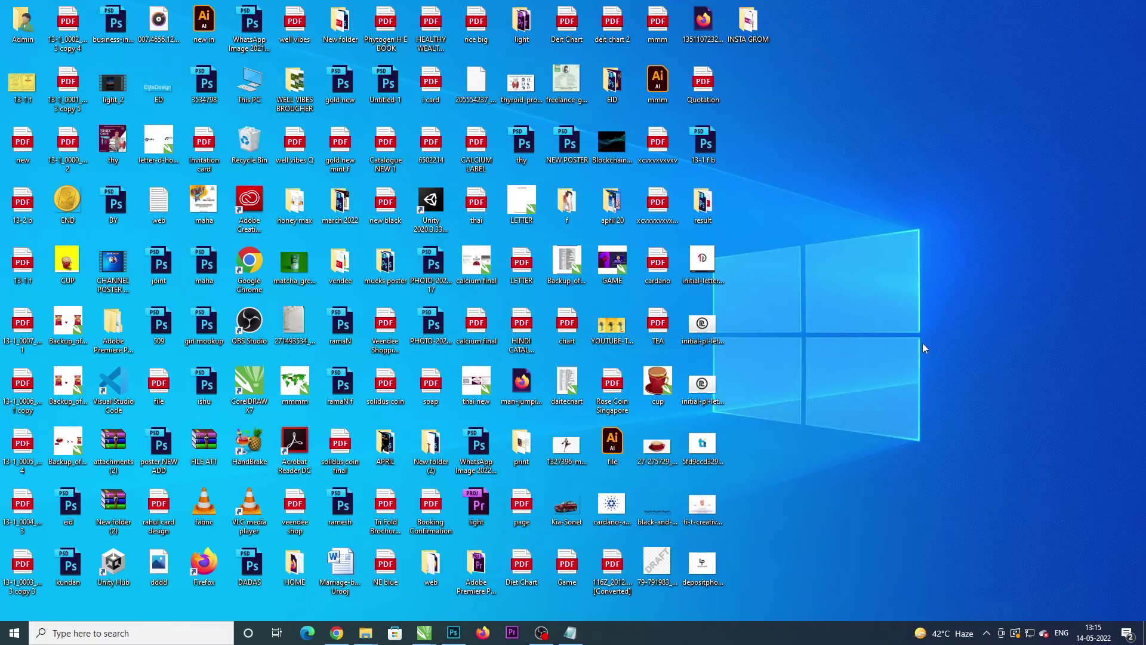
pyautogui.click(453, 632)
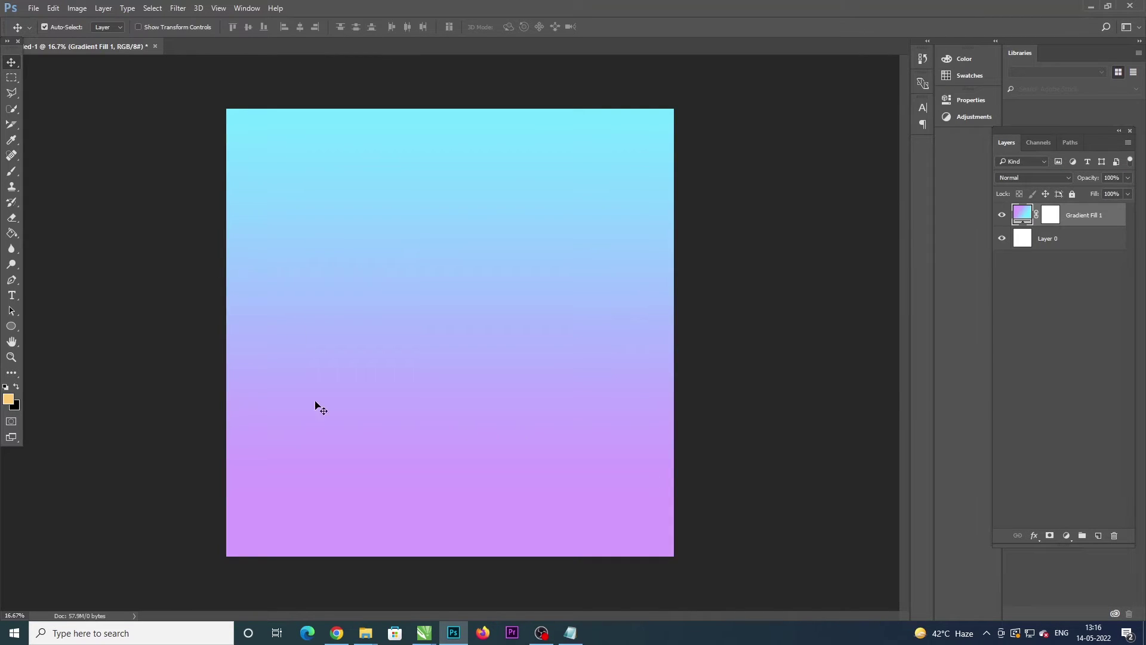
pyautogui.click(1090, 6)
pyautogui.doubleClick(756, 27)
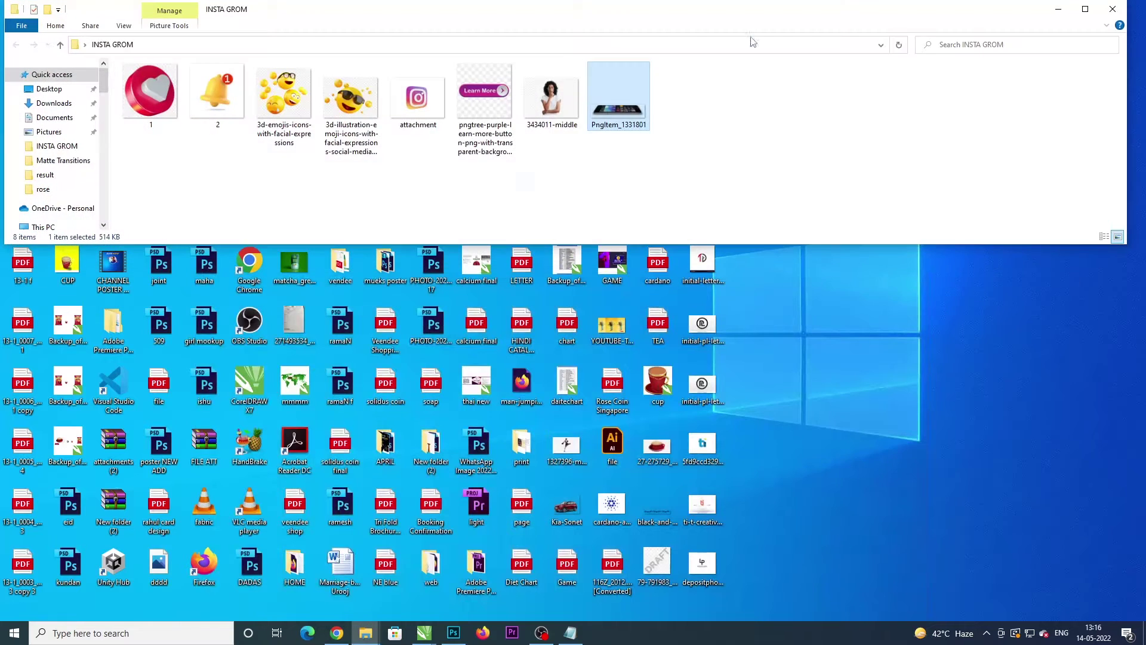
pyautogui.moveTo(650, 108)
pyautogui.mouseDown()
pyautogui.moveTo(453, 639)
pyautogui.moveTo(512, 317)
pyautogui.mouseUp()
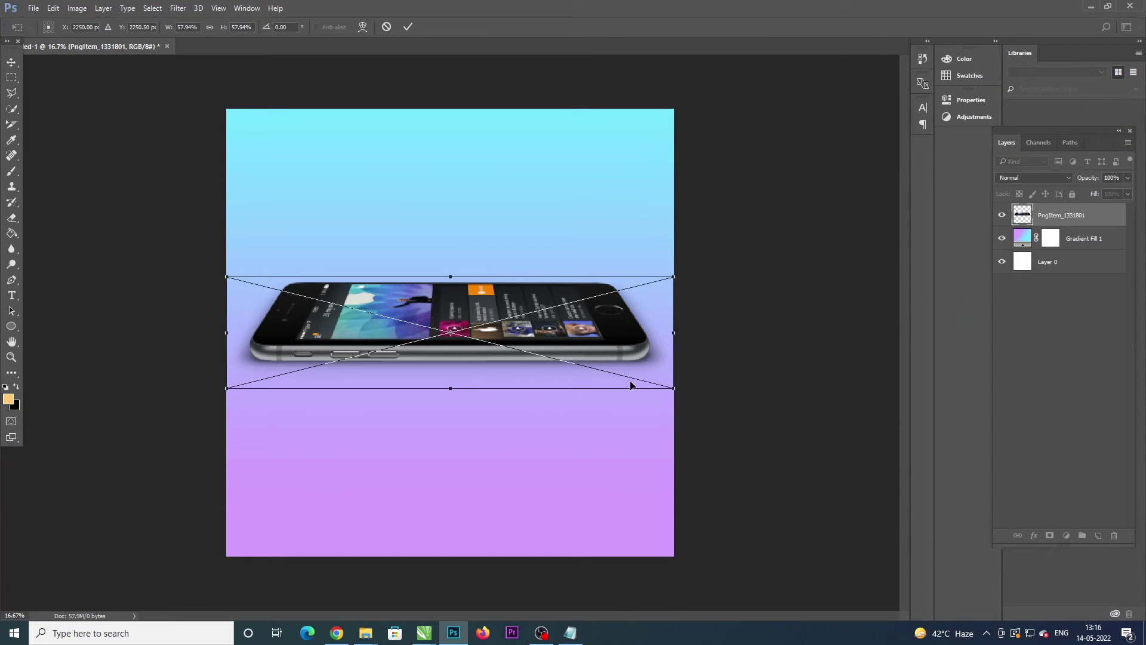
# Step: Shrink the phone, move it toward the canvas bottom, commit, and reopen the Gradient Fill 1 settings
pyautogui.moveTo(675, 387); pyautogui.dragTo(651, 383)
pyautogui.moveTo(518, 322); pyautogui.dragTo(506, 466)
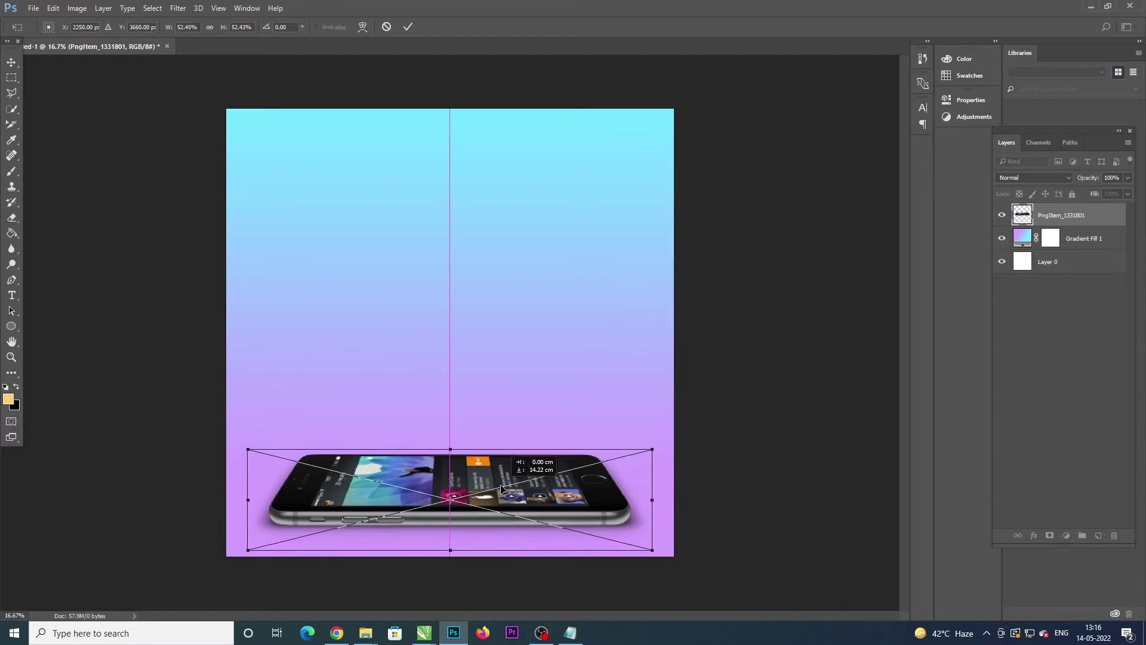
pyautogui.press('Return')
pyautogui.click(648, 377)
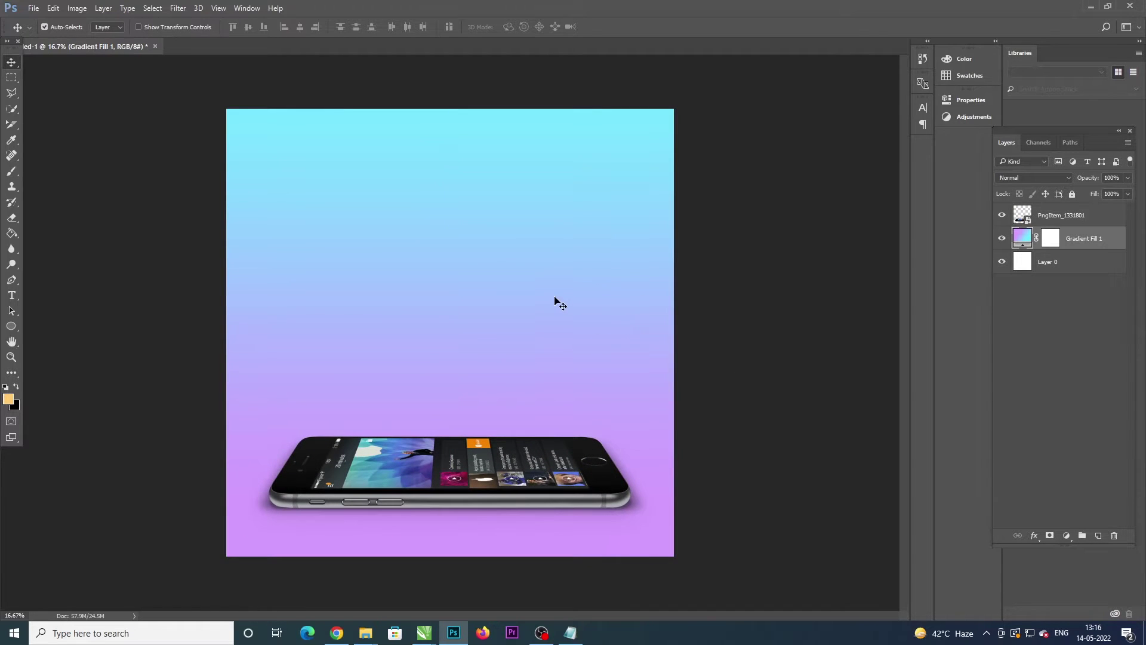
pyautogui.doubleClick(1025, 237)
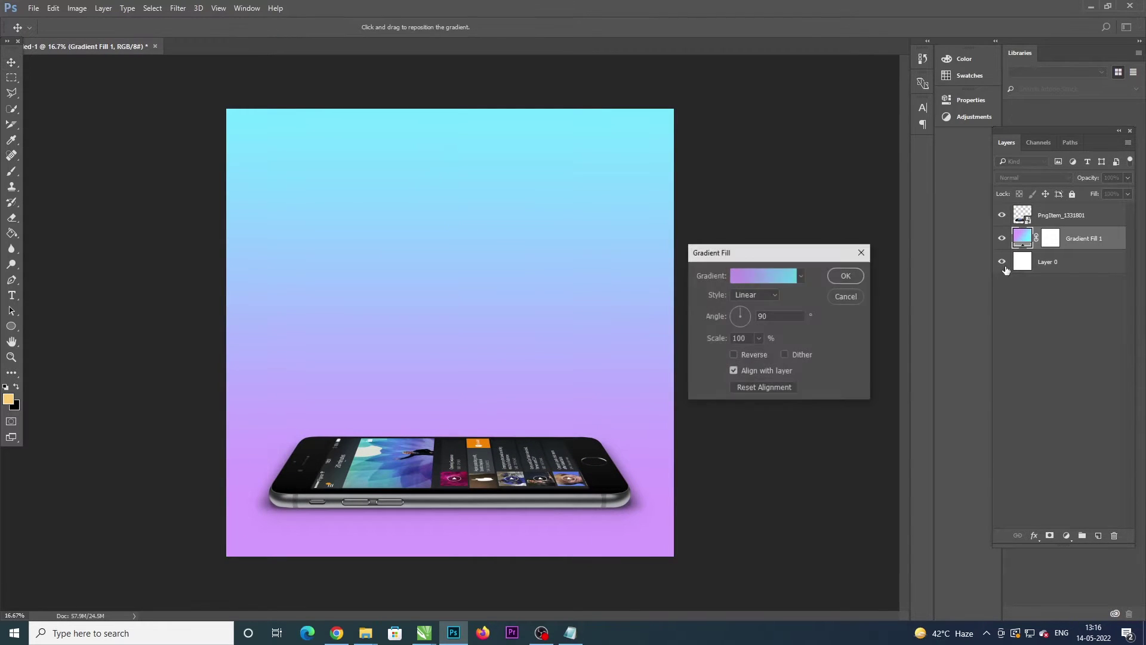
# Step: Lighten the gradient's cyan stop to a paler cyan
pyautogui.click(773, 275)
pyautogui.click(814, 355)
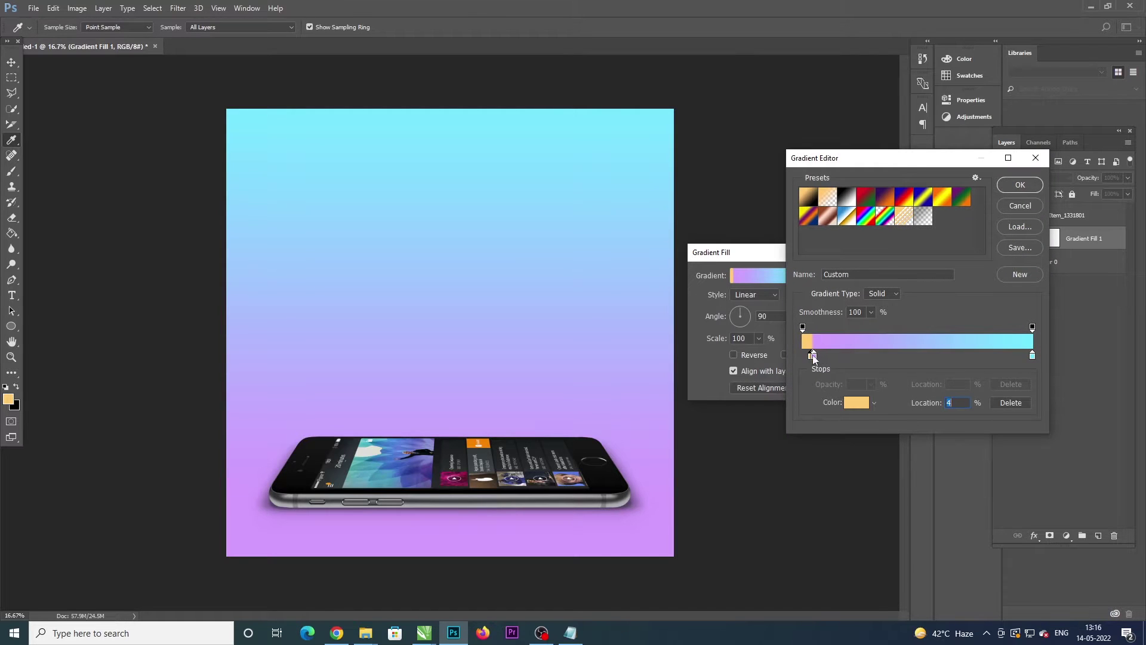
pyautogui.click(1031, 356)
pyautogui.click(857, 403)
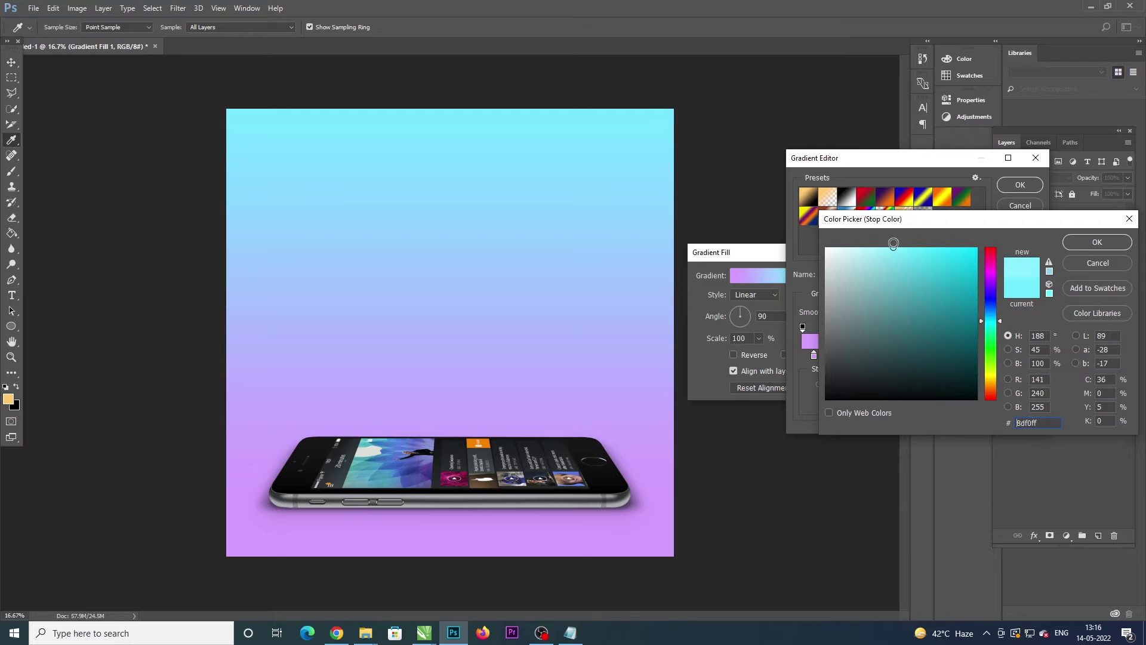
pyautogui.moveTo(890, 253); pyautogui.dragTo(867, 246)
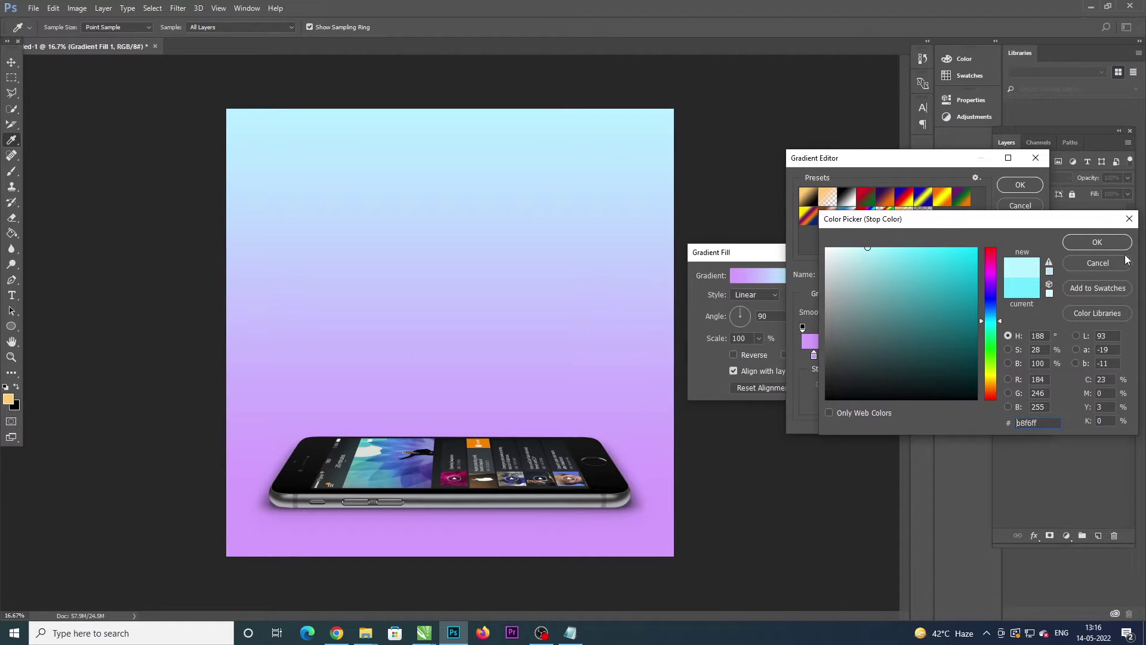
pyautogui.click(1103, 244)
# Step: Lighten the purple stop to a soft lavender and confirm the Gradient Fill
pyautogui.click(814, 355)
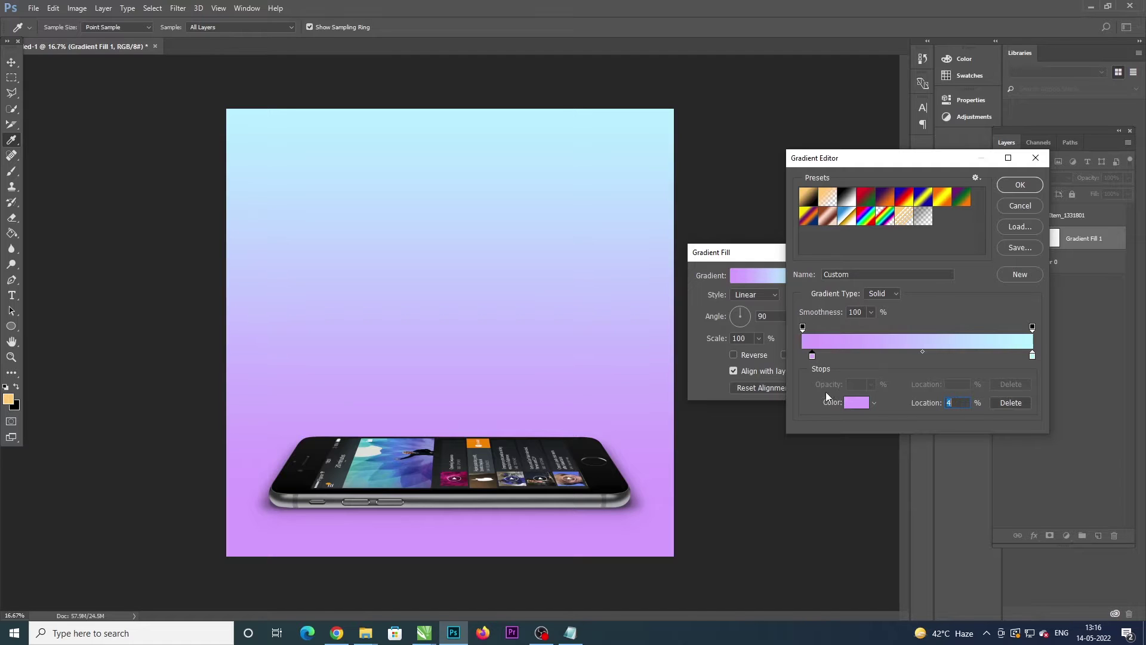
pyautogui.click(849, 402)
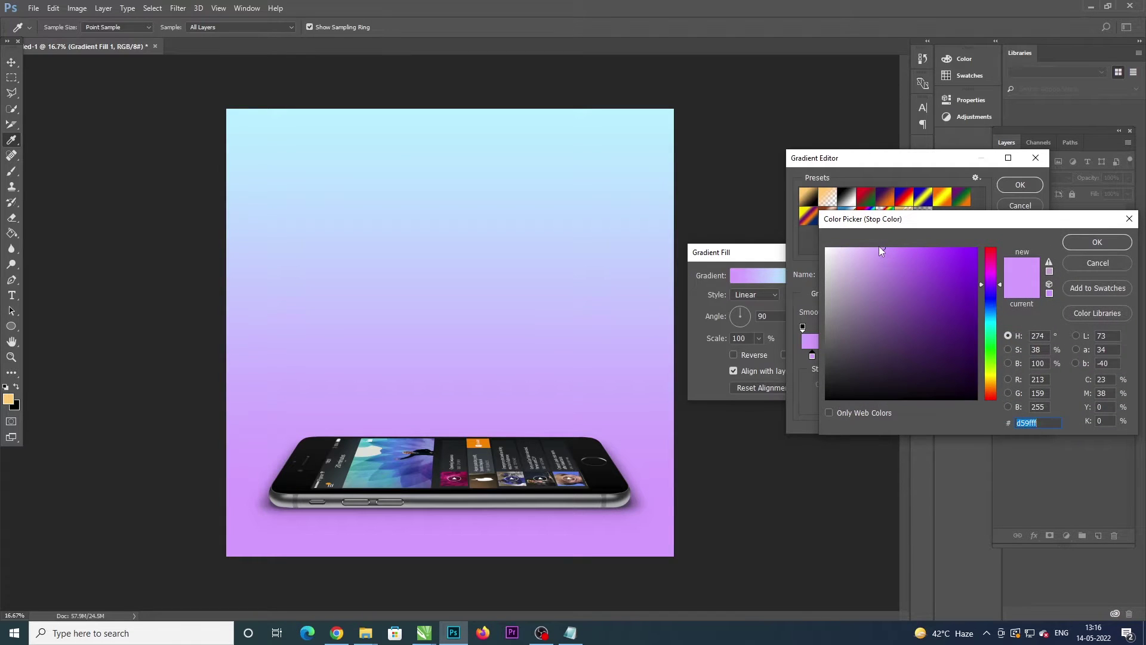
pyautogui.moveTo(879, 245)
pyautogui.mouseDown()
pyautogui.moveTo(856, 242)
pyautogui.moveTo(873, 247)
pyautogui.mouseUp()
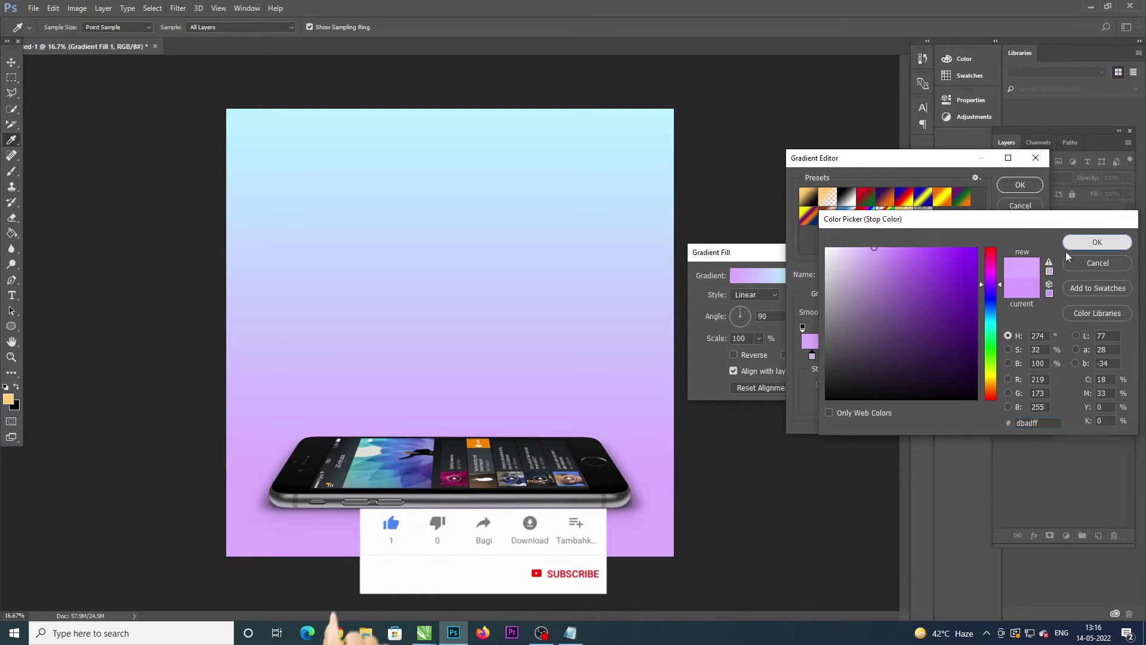
pyautogui.click(1096, 242)
pyautogui.click(1003, 187)
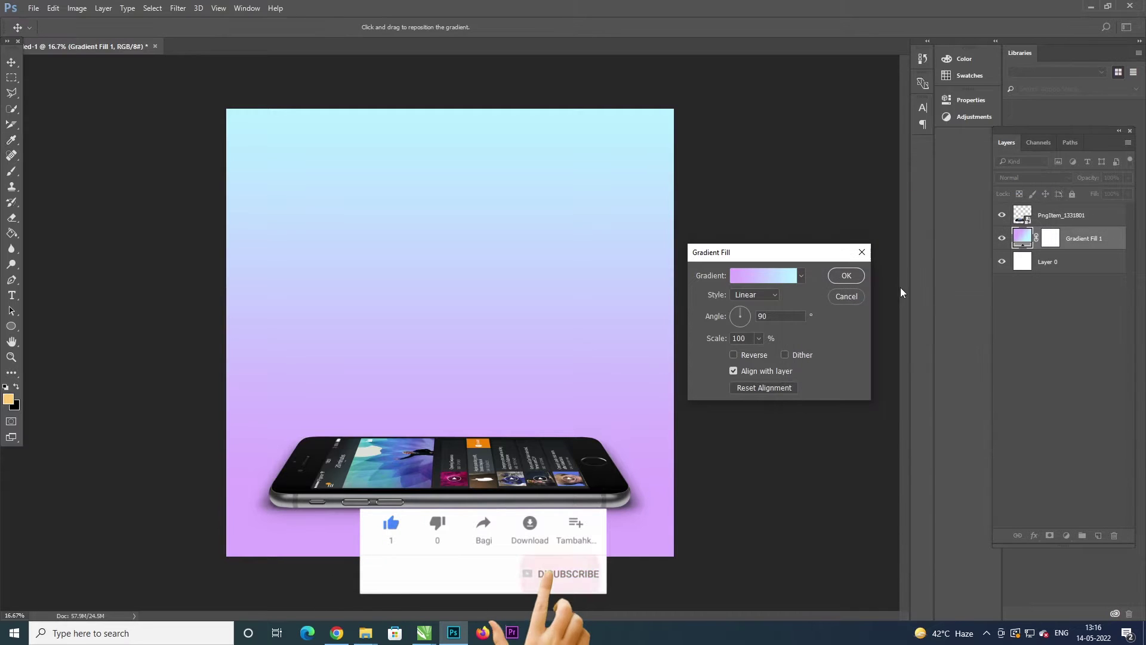
pyautogui.click(848, 269)
# Step: Scale the phone to about 43% and move it up onto the centre line
pyautogui.press('v')
pyautogui.moveTo(487, 481)
pyautogui.mouseDown()
pyautogui.moveTo(454, 481)
pyautogui.moveTo(478, 481)
pyautogui.mouseUp()
pyautogui.hotkey('ctrl', 't')
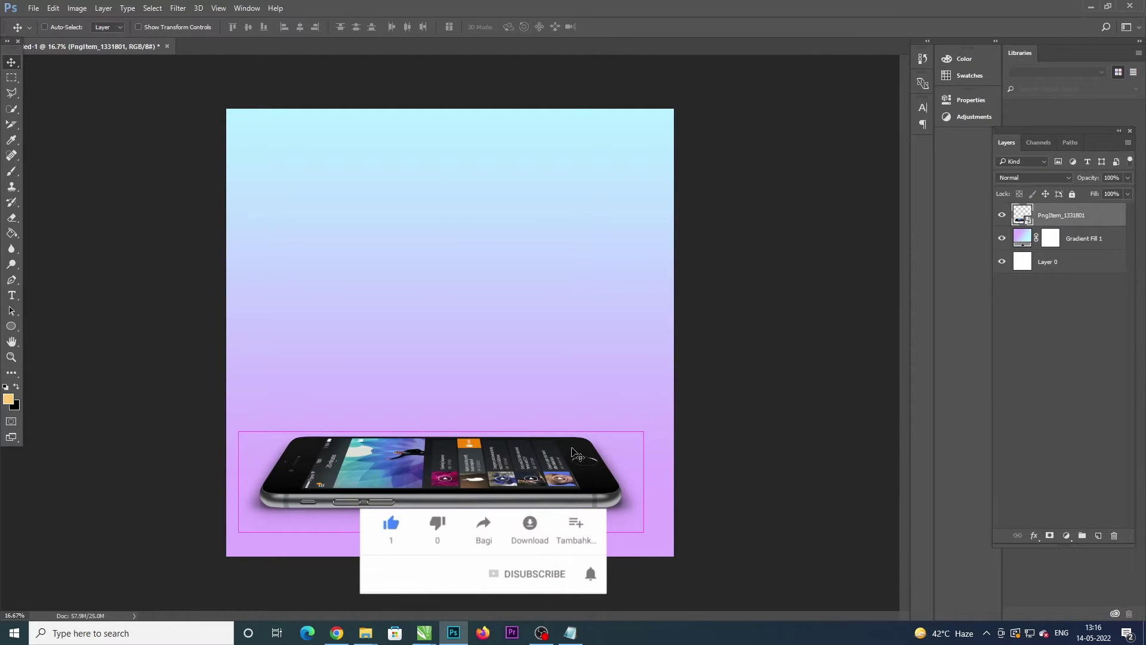
pyautogui.moveTo(643, 429); pyautogui.dragTo(607, 440)
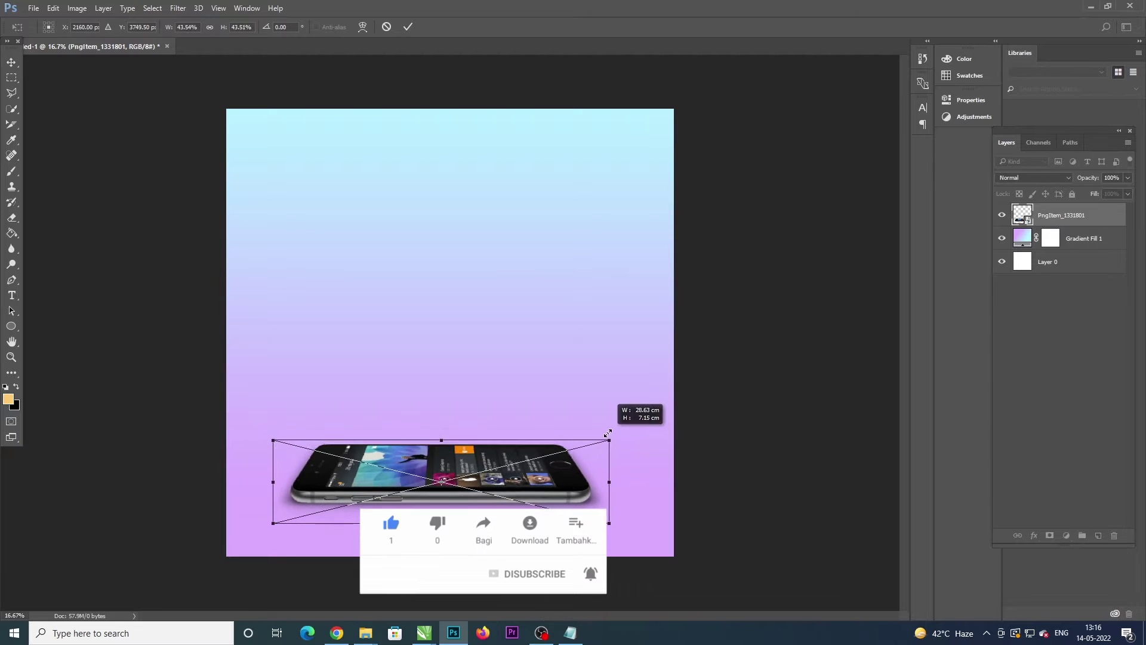
pyautogui.moveTo(538, 488)
pyautogui.mouseDown()
pyautogui.moveTo(548, 443)
pyautogui.moveTo(550, 462)
pyautogui.mouseUp()
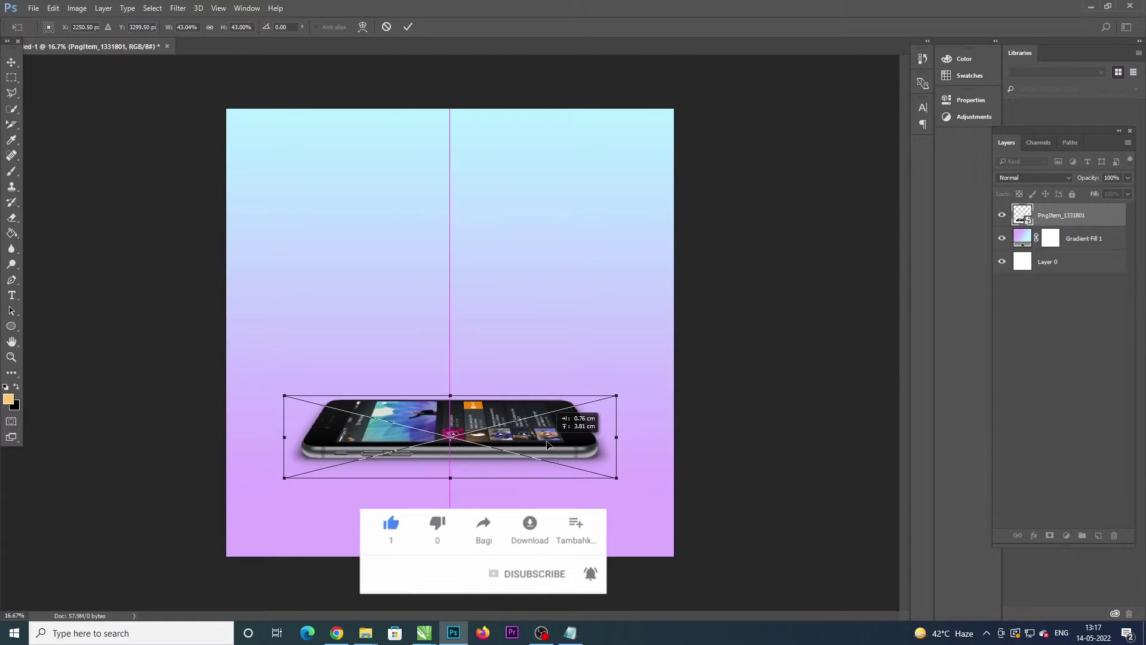
pyautogui.press('Return')
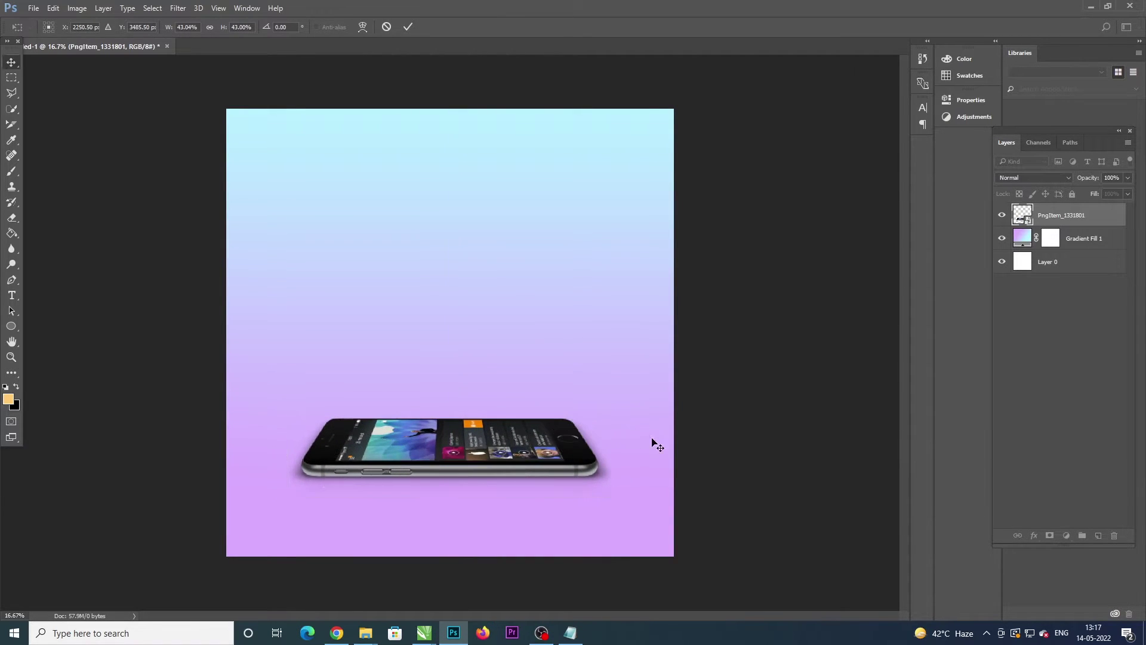
pyautogui.hotkey('ctrl', '0')
# Step: Set up the Pen tool in Shape mode with no stroke and a white fill
pyautogui.hotkey('ctrl', '=')
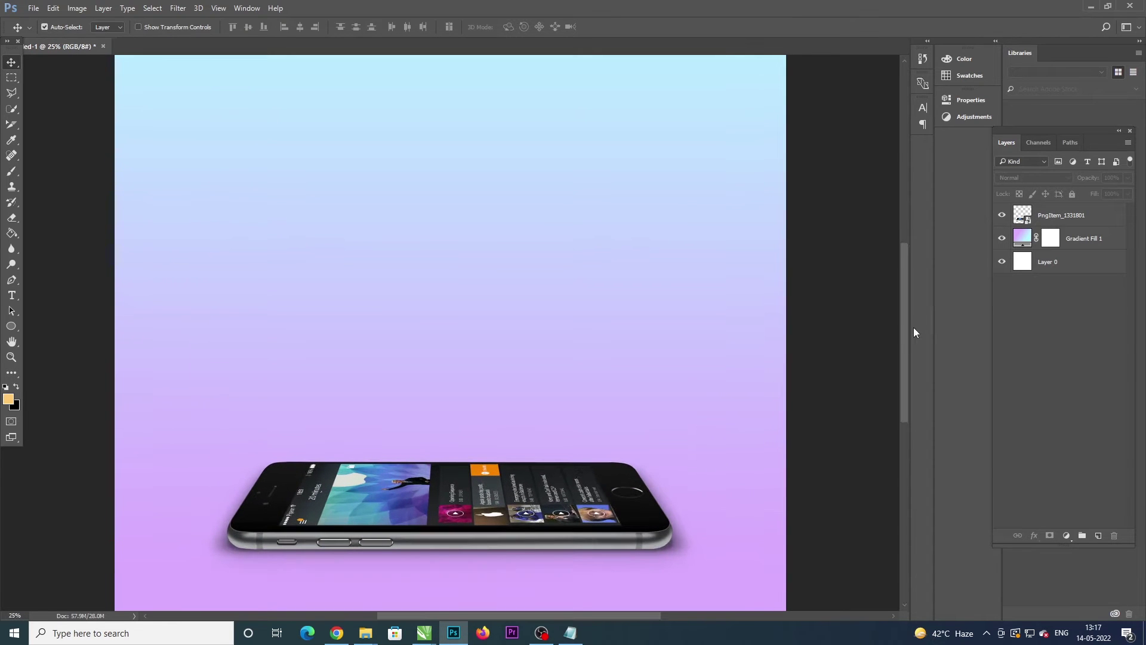
pyautogui.moveTo(902, 312); pyautogui.dragTo(907, 346)
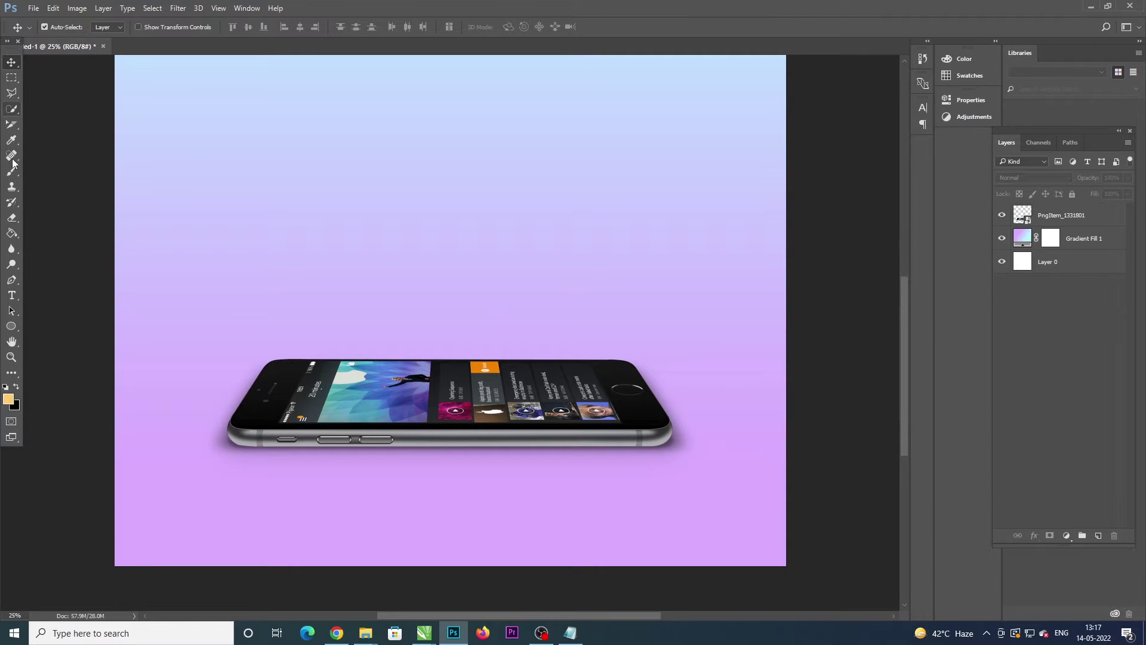
pyautogui.click(25, 282)
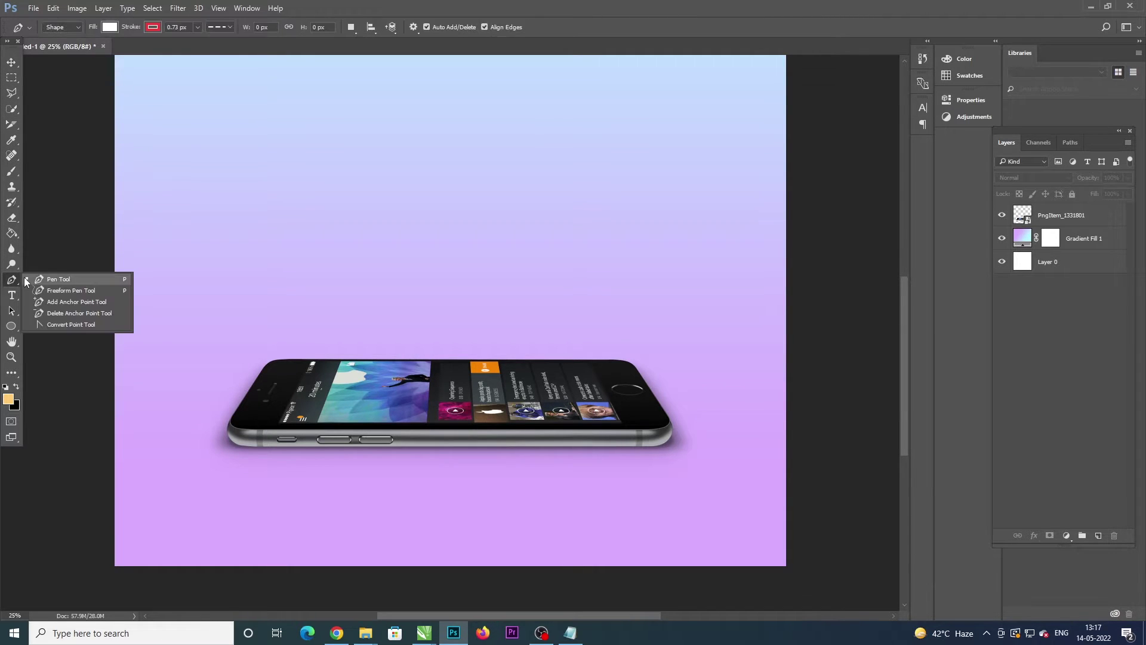
pyautogui.click(30, 282)
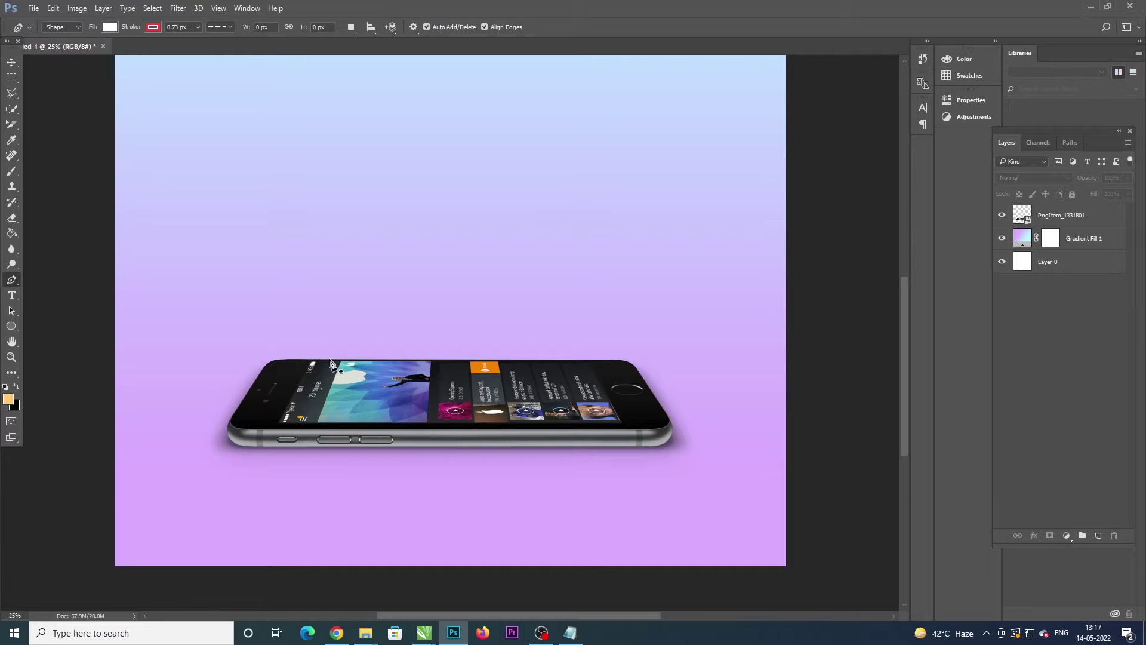
pyautogui.hotkey('ctrl', '+')
pyautogui.hotkey('ctrl', '+')
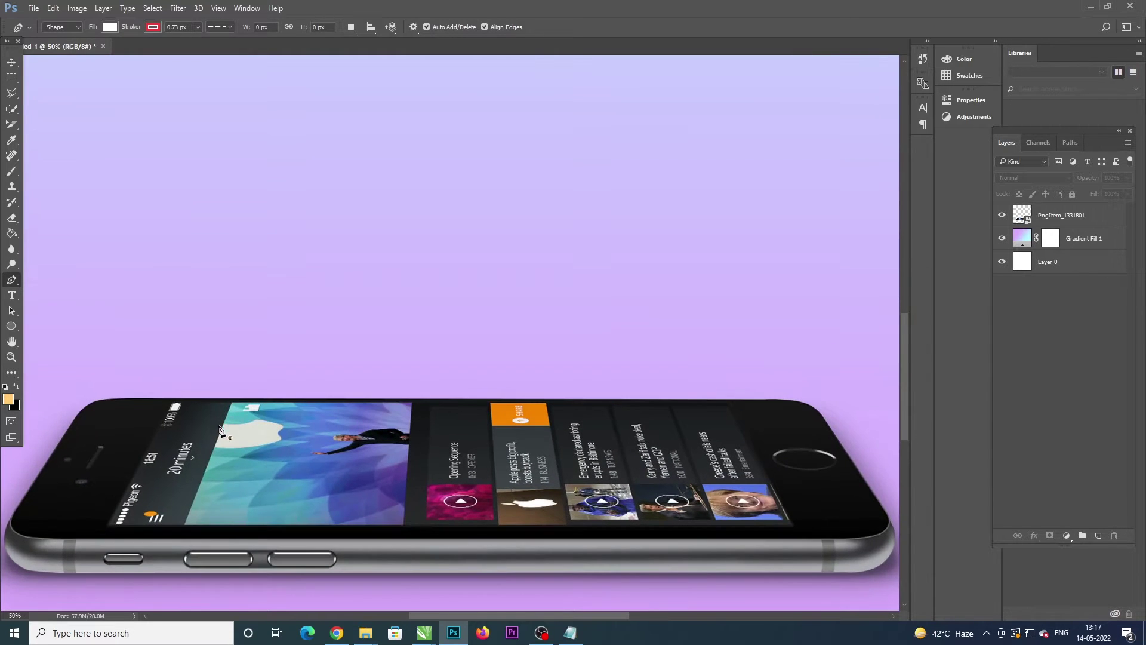
pyautogui.moveTo(206, 433); pyautogui.dragTo(265, 273)
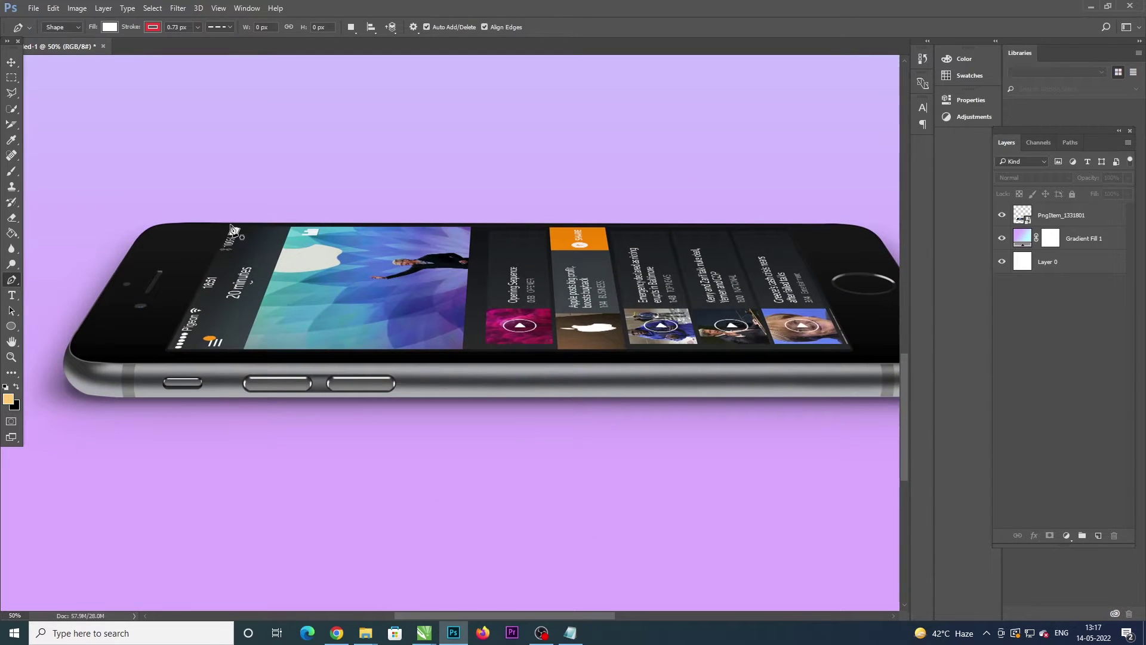
pyautogui.click(154, 28)
pyautogui.click(103, 51)
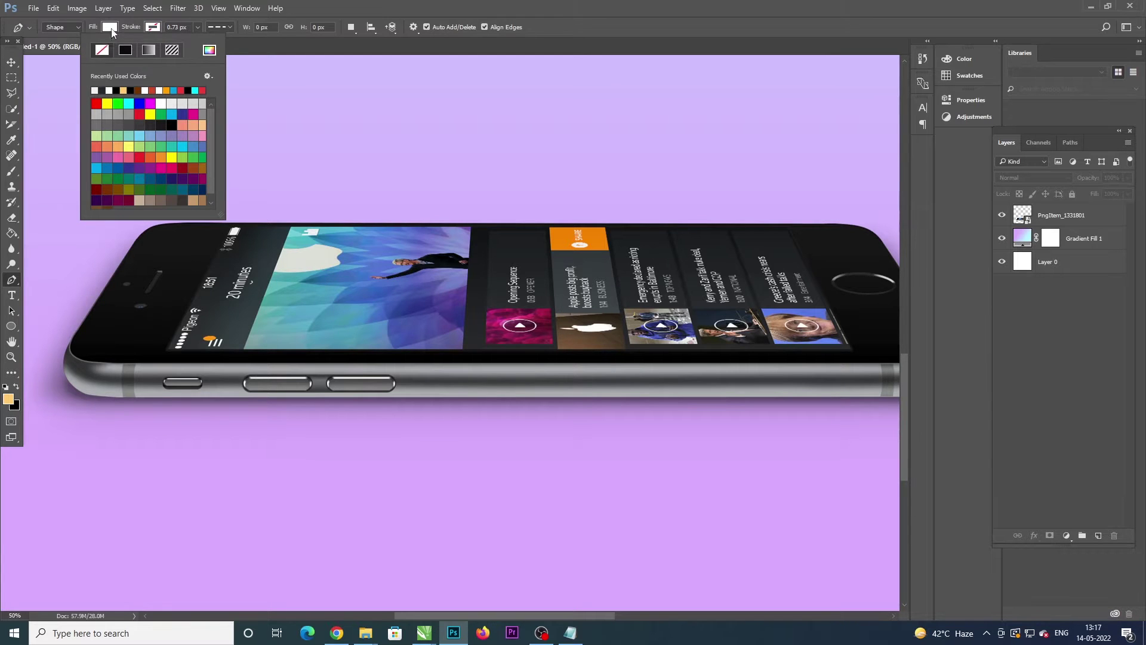
pyautogui.click(110, 28)
pyautogui.click(55, 90)
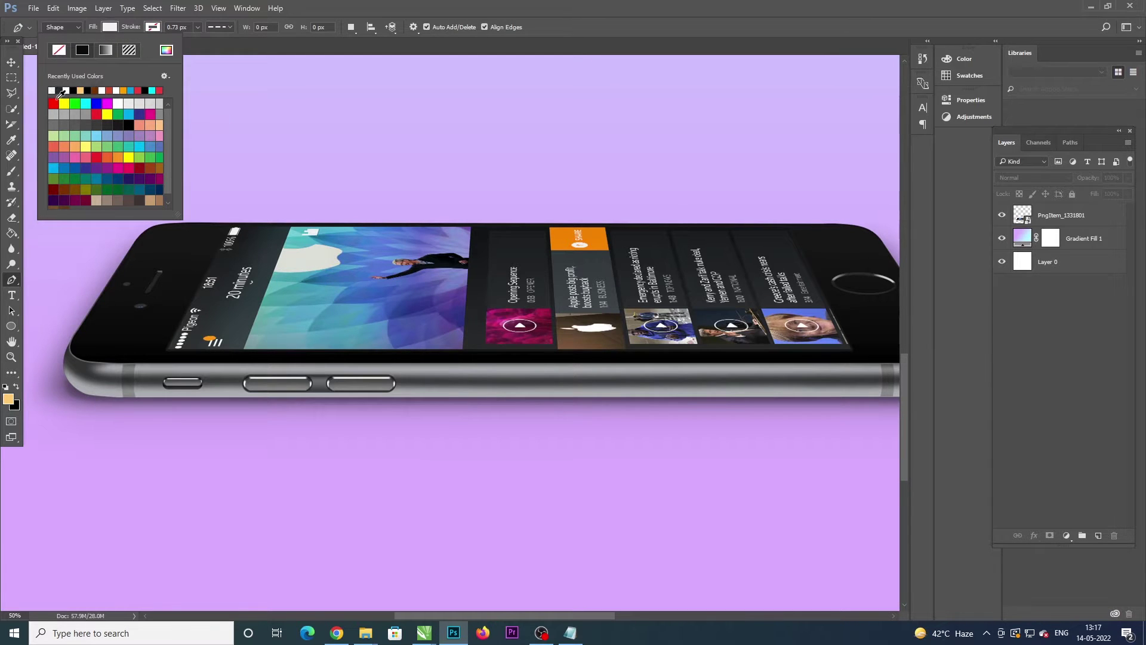
# Step: Trace the phone screen's four corners to close a white Shape 1 over it
pyautogui.click(243, 235)
pyautogui.hotkey('ctrl', 'z')
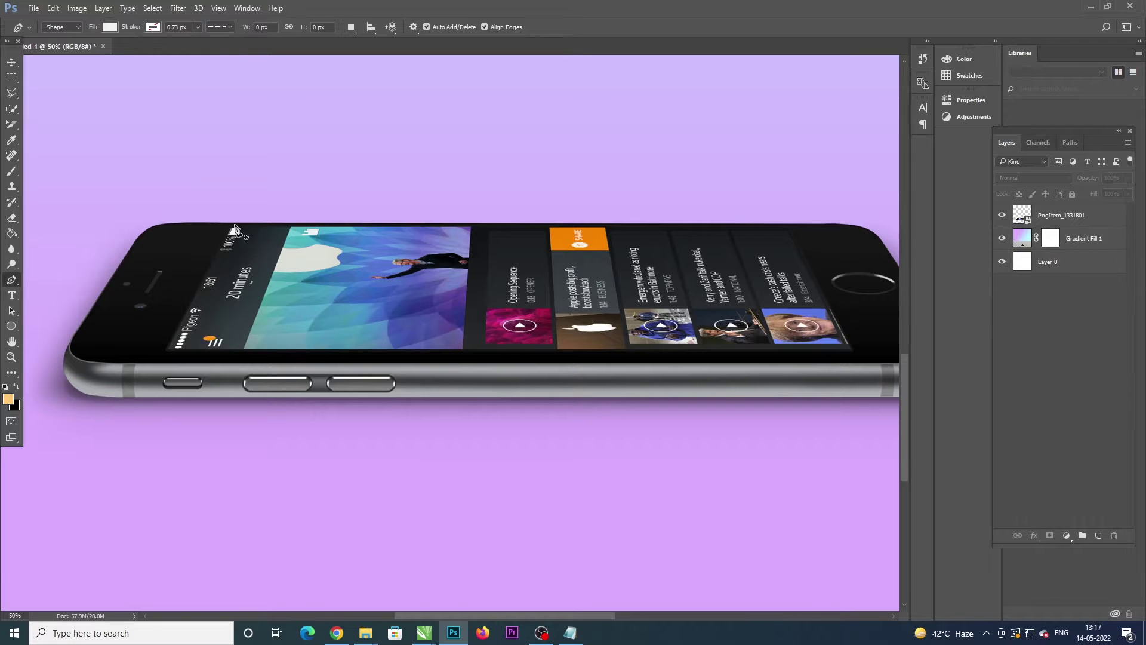
pyautogui.click(232, 223)
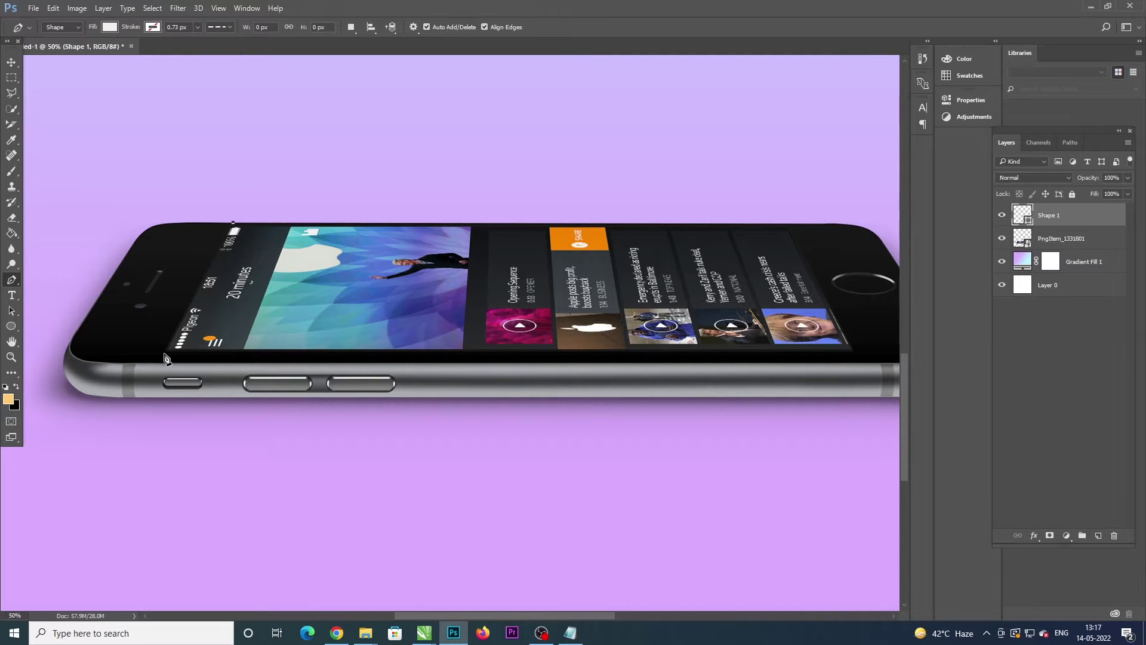
pyautogui.click(165, 353)
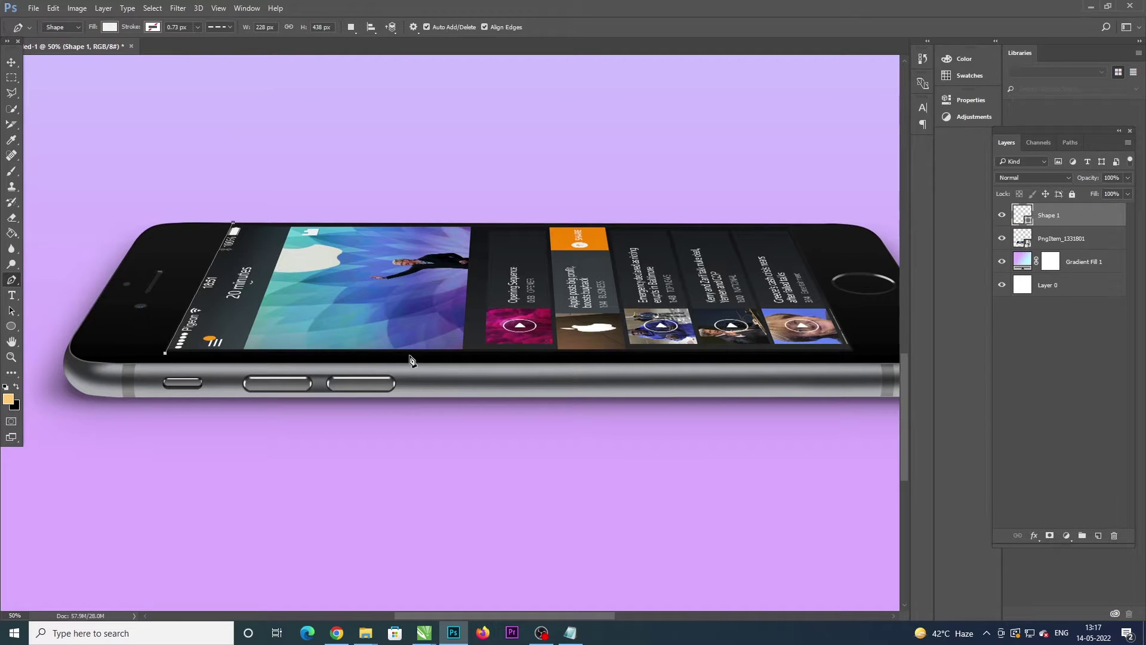
pyautogui.click(854, 354)
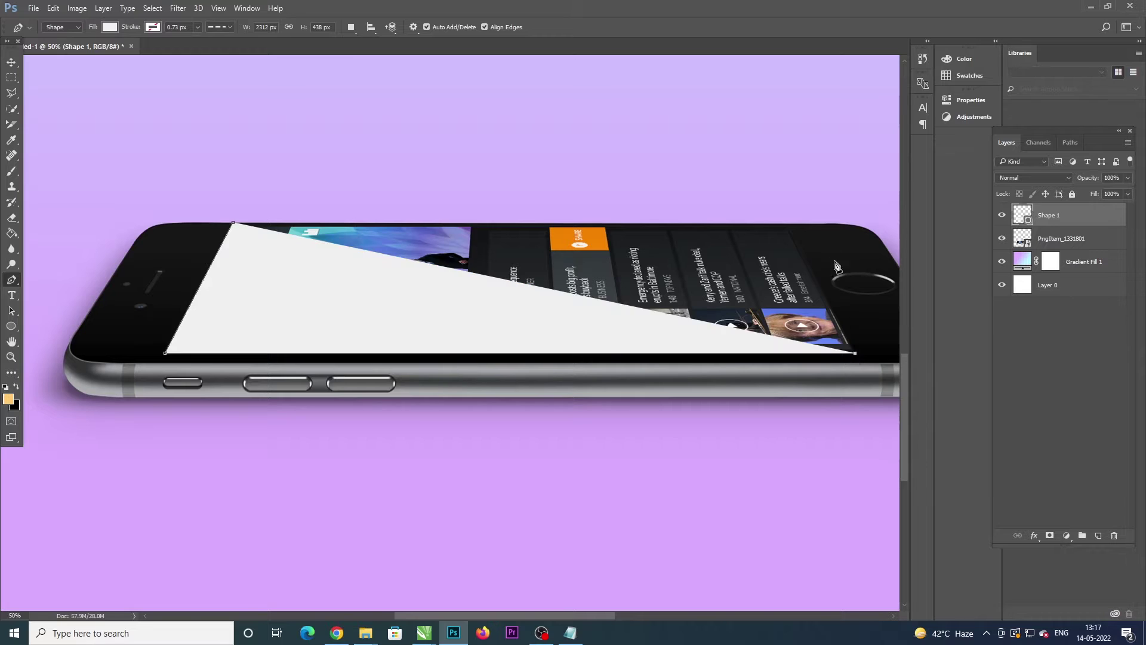
pyautogui.click(789, 227)
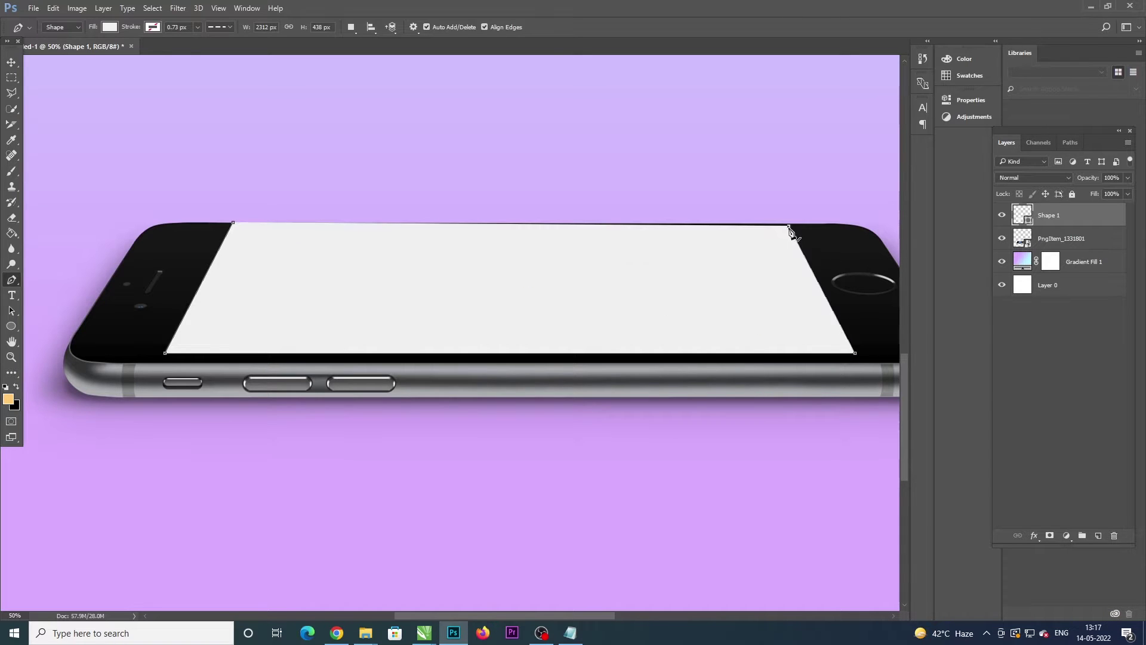
pyautogui.click(233, 223)
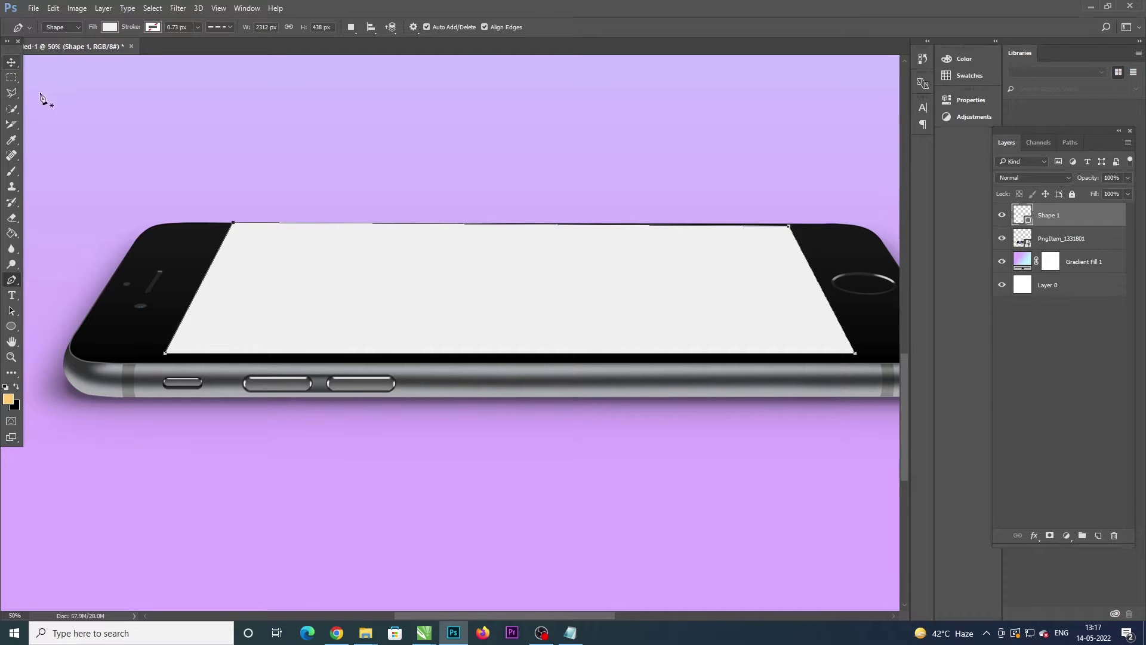
pyautogui.click(11, 62)
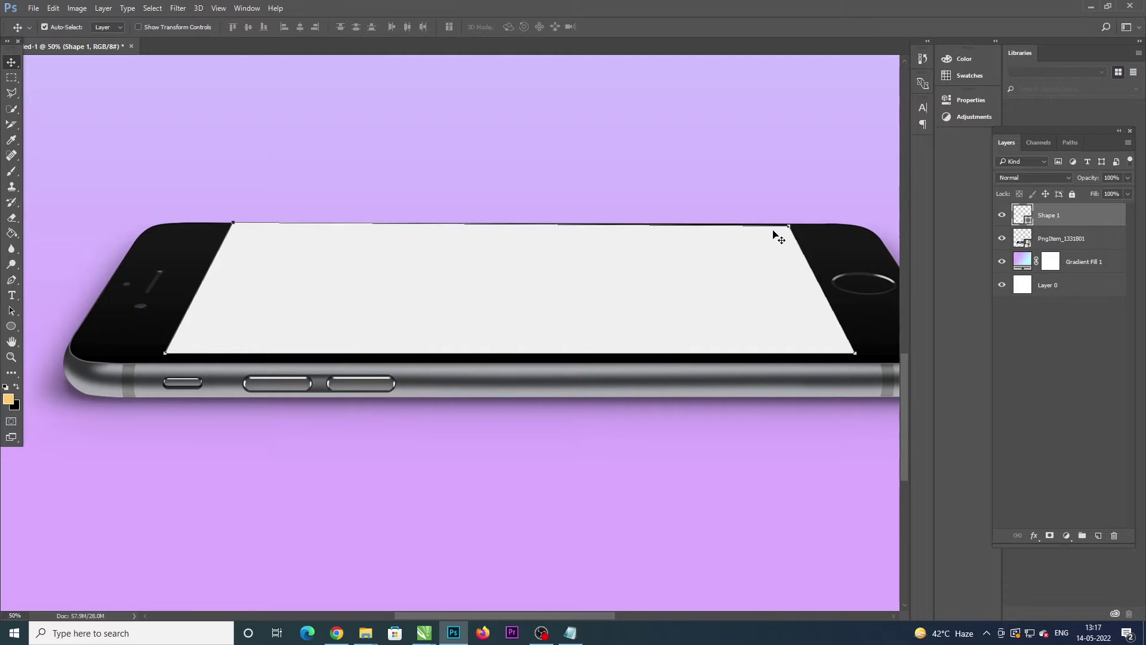
# Step: Nudge the white Shape 1 up until its top edge meets the phone screen edge
pyautogui.press('ctrl')
pyautogui.hotkey('ctrl', '+')
pyautogui.hotkey('ctrl', '+')
pyautogui.hotkey('ctrl', '+')
pyautogui.moveTo(857, 245); pyautogui.dragTo(281, 543)
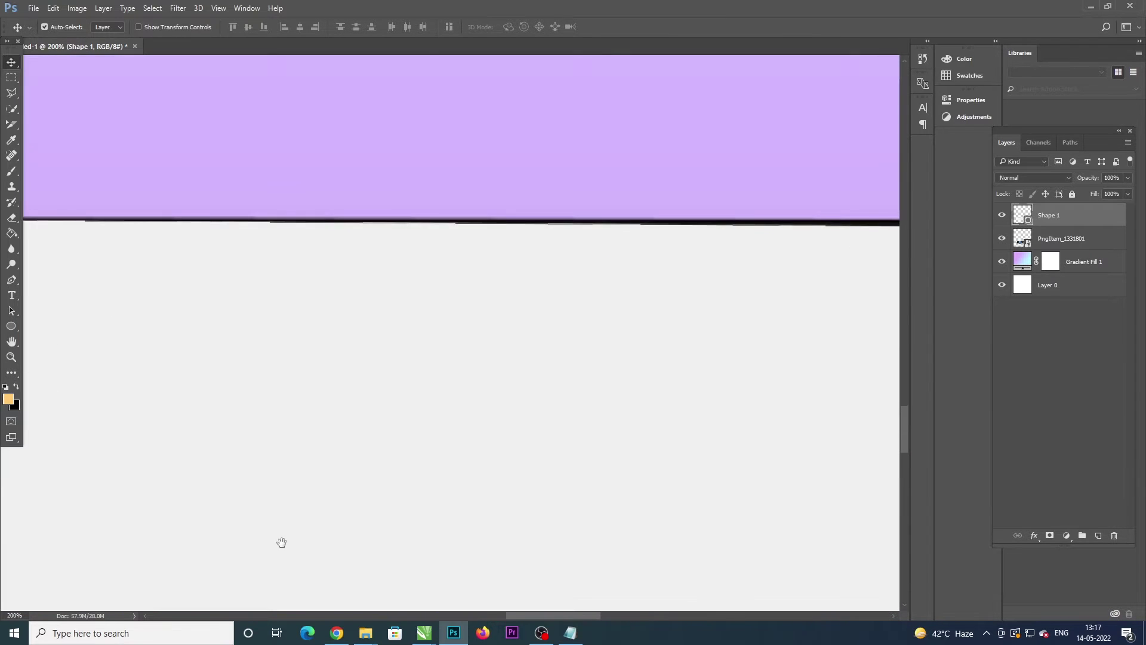
pyautogui.hscroll(3, 709, 338)
pyautogui.scroll(1, 622, 320)
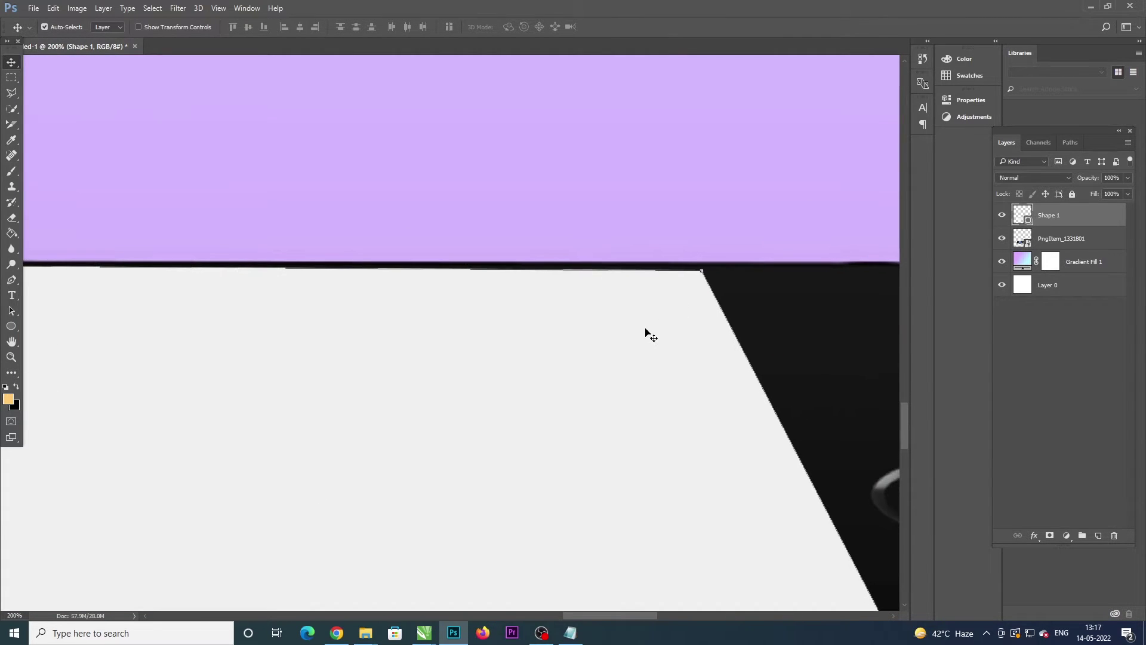
pyautogui.moveTo(702, 270); pyautogui.dragTo(702, 271)
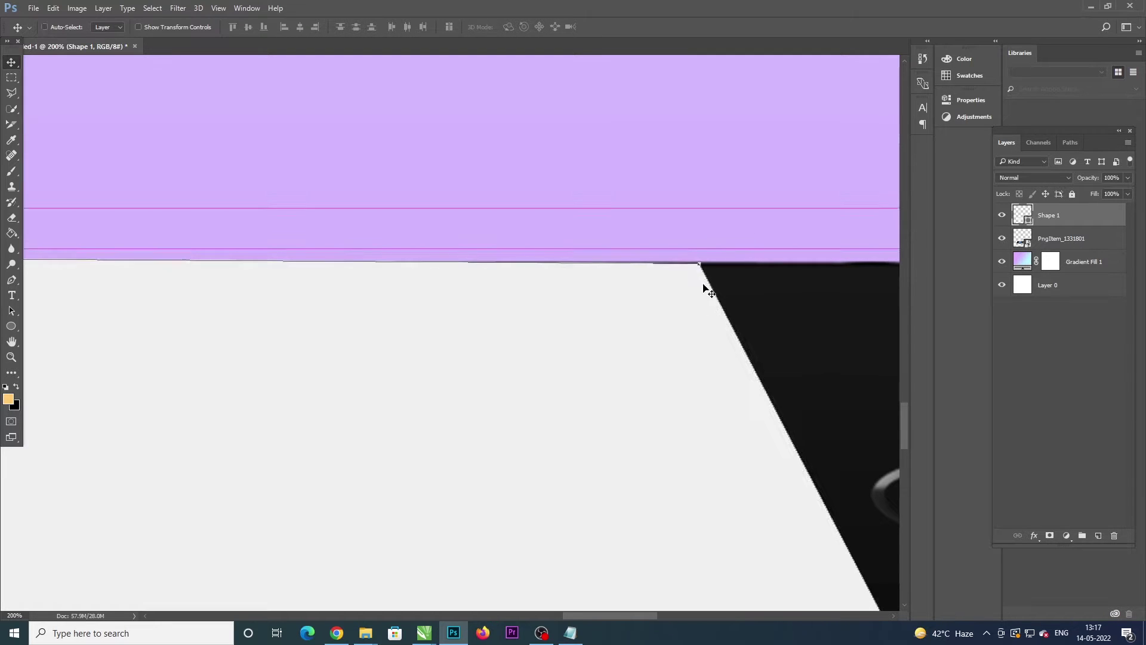
pyautogui.rightClick(634, 349)
pyautogui.click(580, 344)
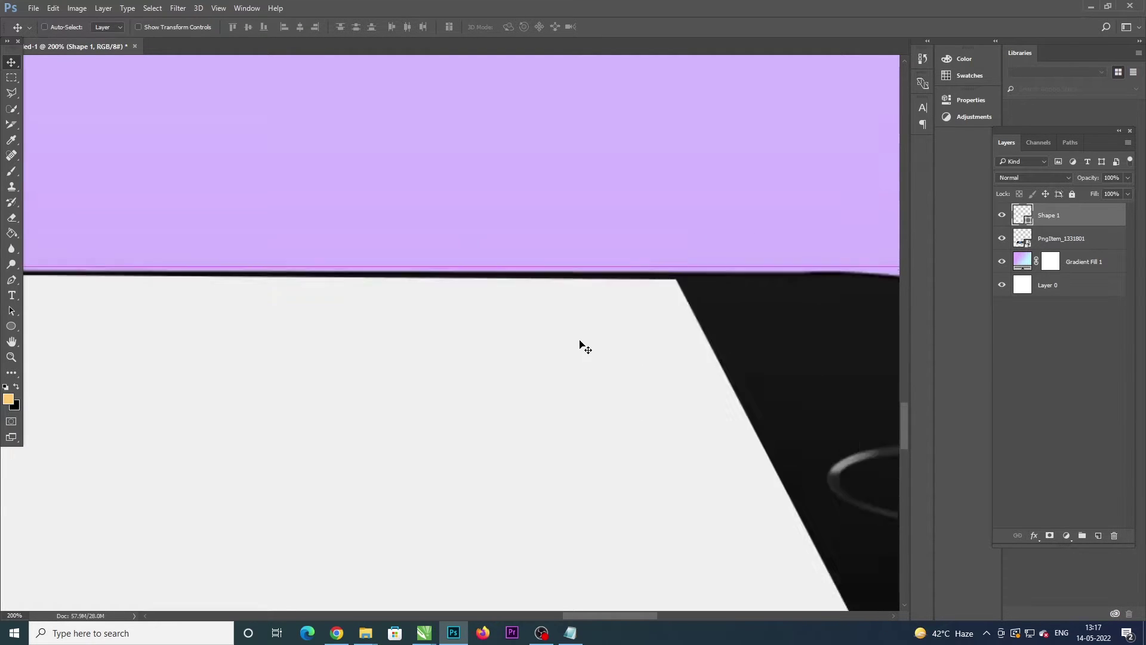
pyautogui.hotkey('ctrl', '-')
pyautogui.hotkey('ctrl', '-')
pyautogui.hotkey('ctrl', '-')
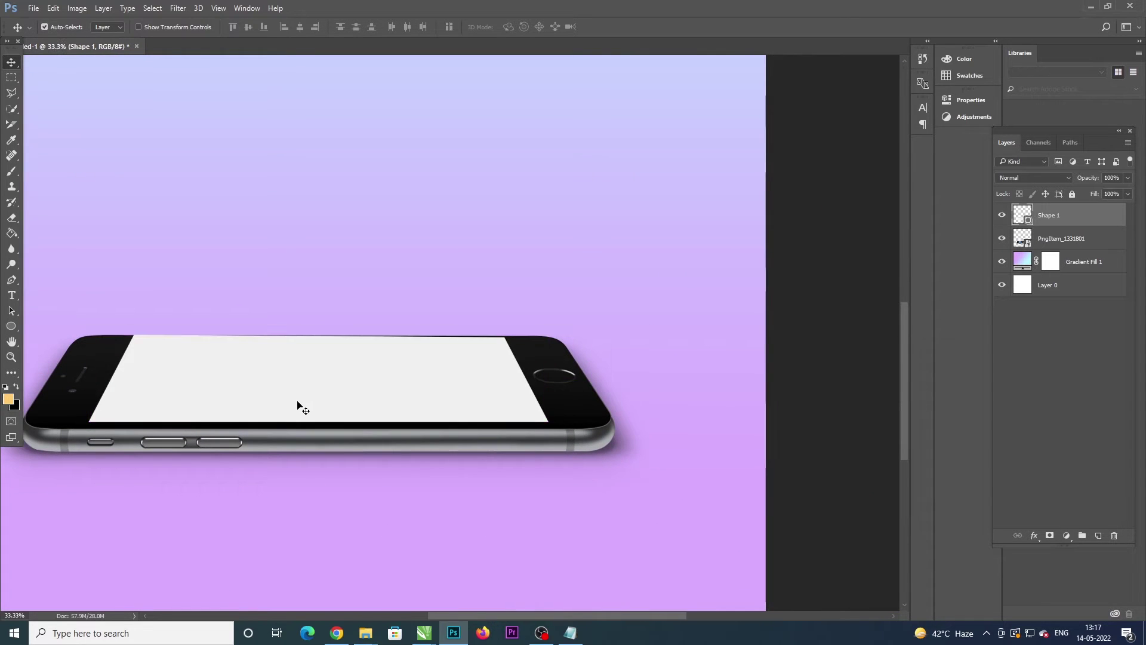
pyautogui.hotkey('ctrl', 't')
# Step: Distort the white shape's top edge and corners to match the slanted screen, then commit
pyautogui.rightClick(266, 385)
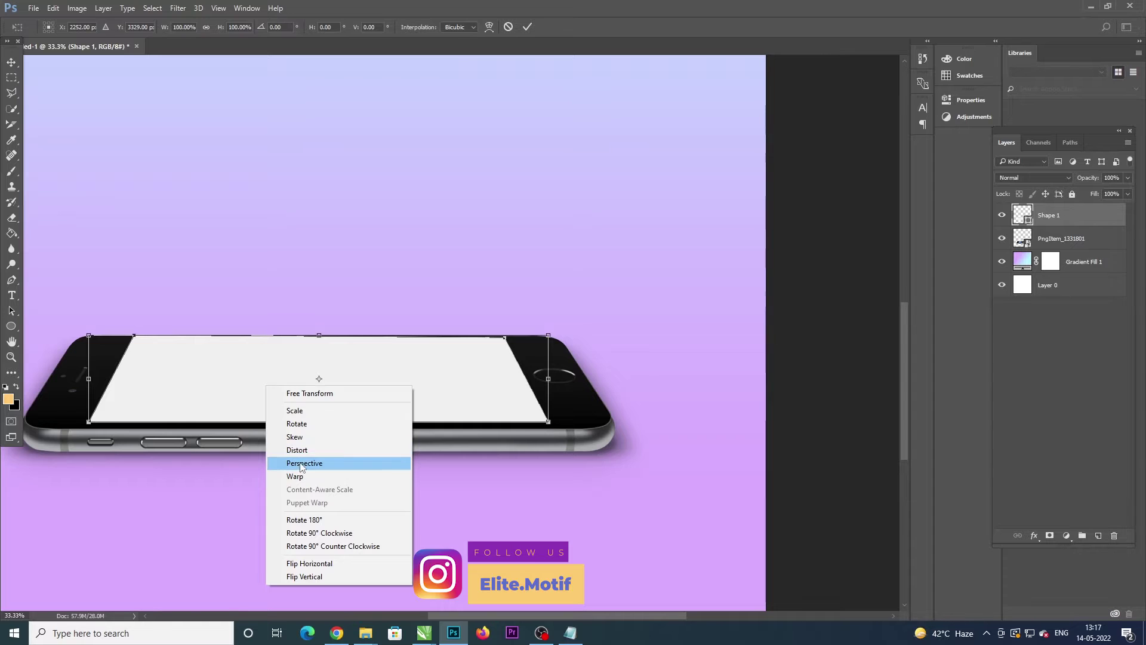
pyautogui.click(309, 455)
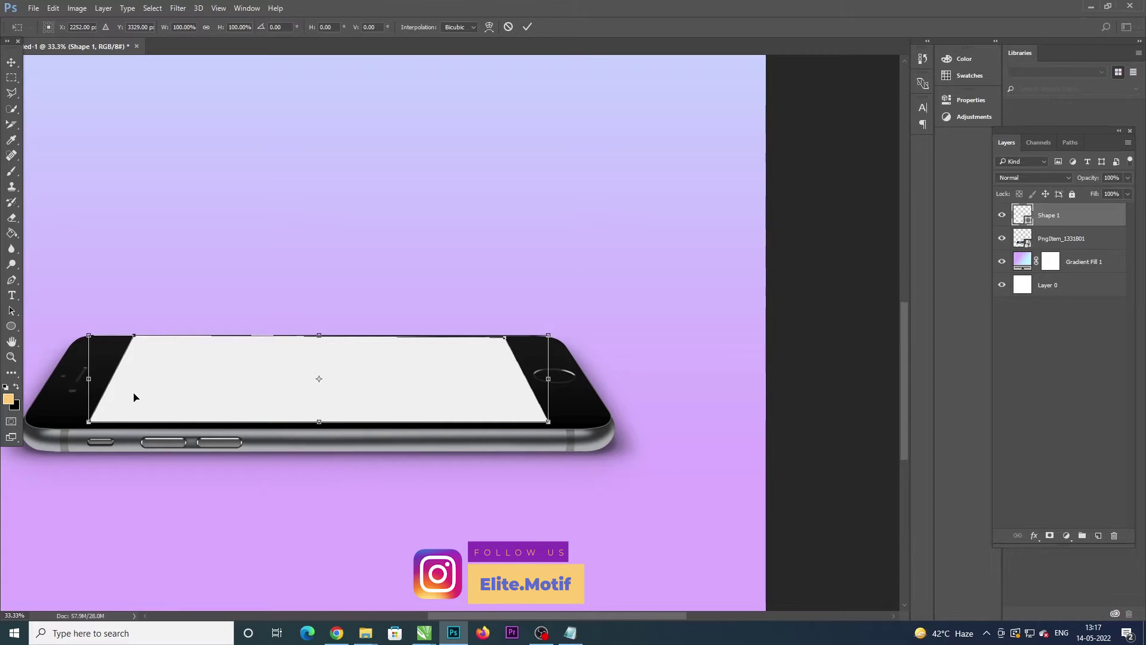
pyautogui.moveTo(126, 397); pyautogui.dragTo(249, 542)
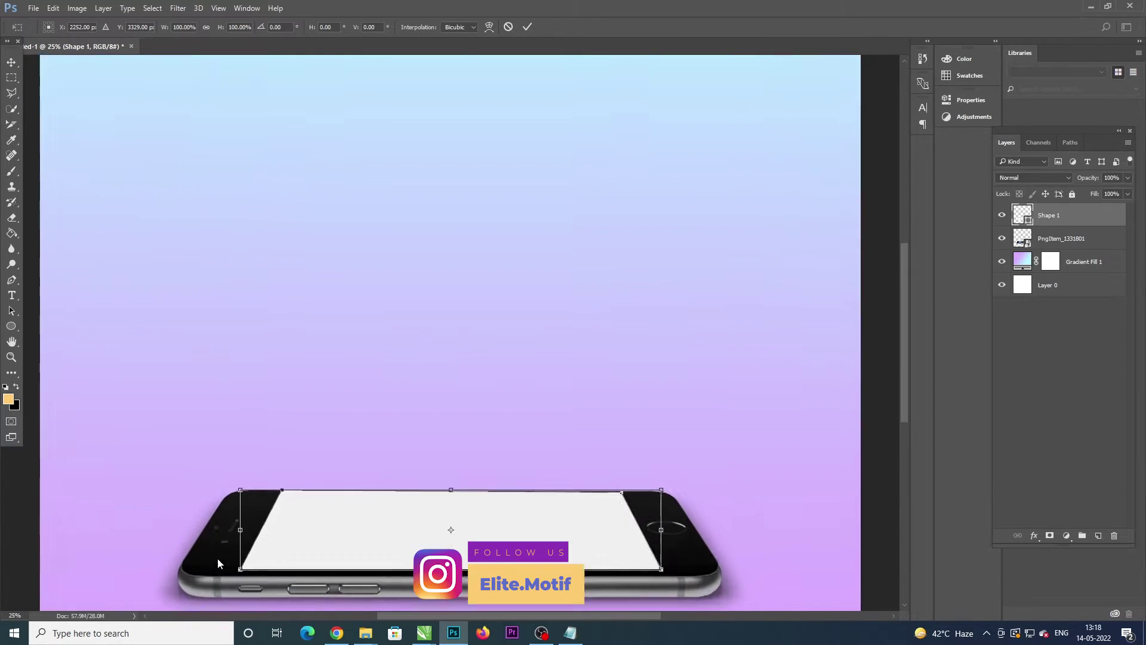
pyautogui.moveTo(249, 533); pyautogui.dragTo(340, 597)
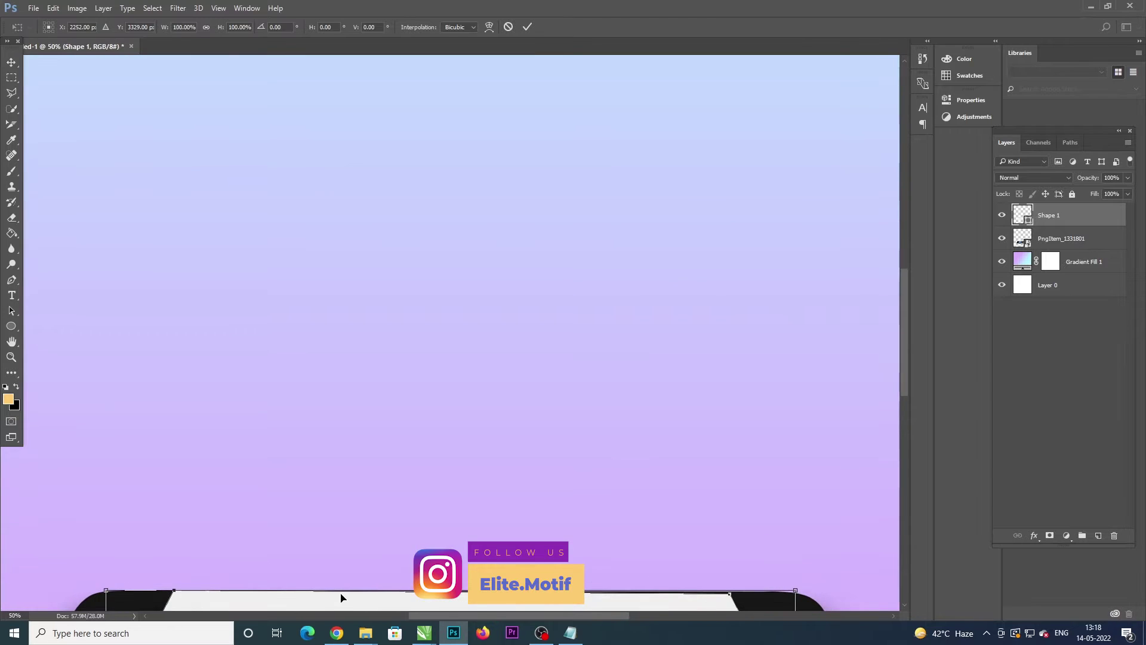
pyautogui.hotkey('ctrl', '+')
pyautogui.hotkey('ctrl', '+')
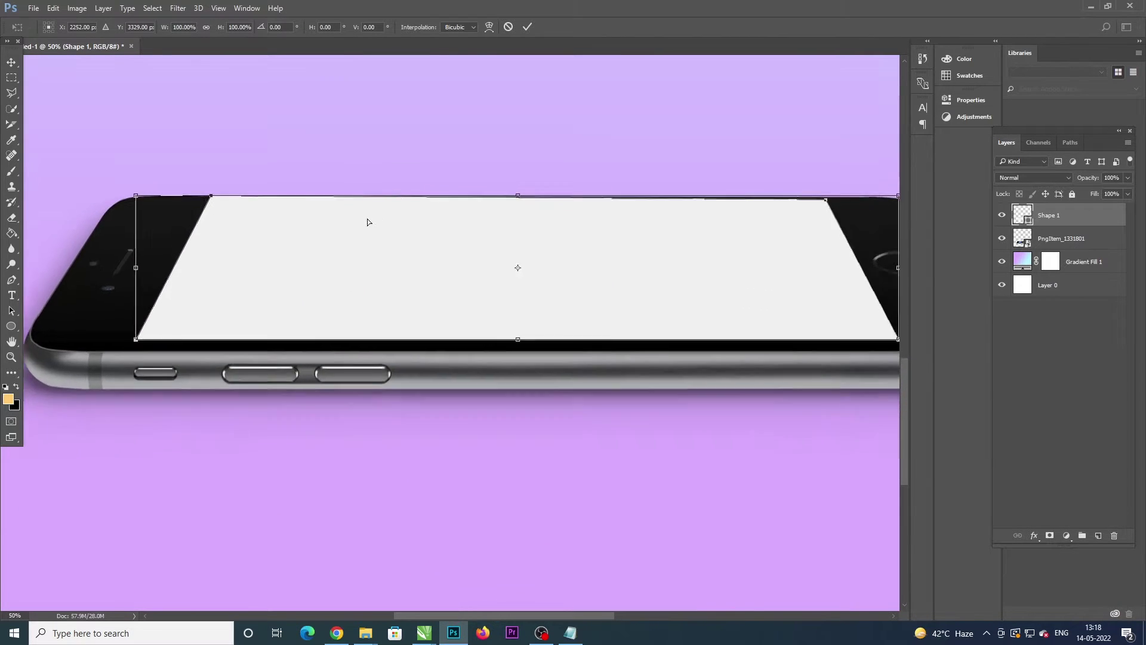
pyautogui.moveTo(163, 172); pyautogui.dragTo(162, 174)
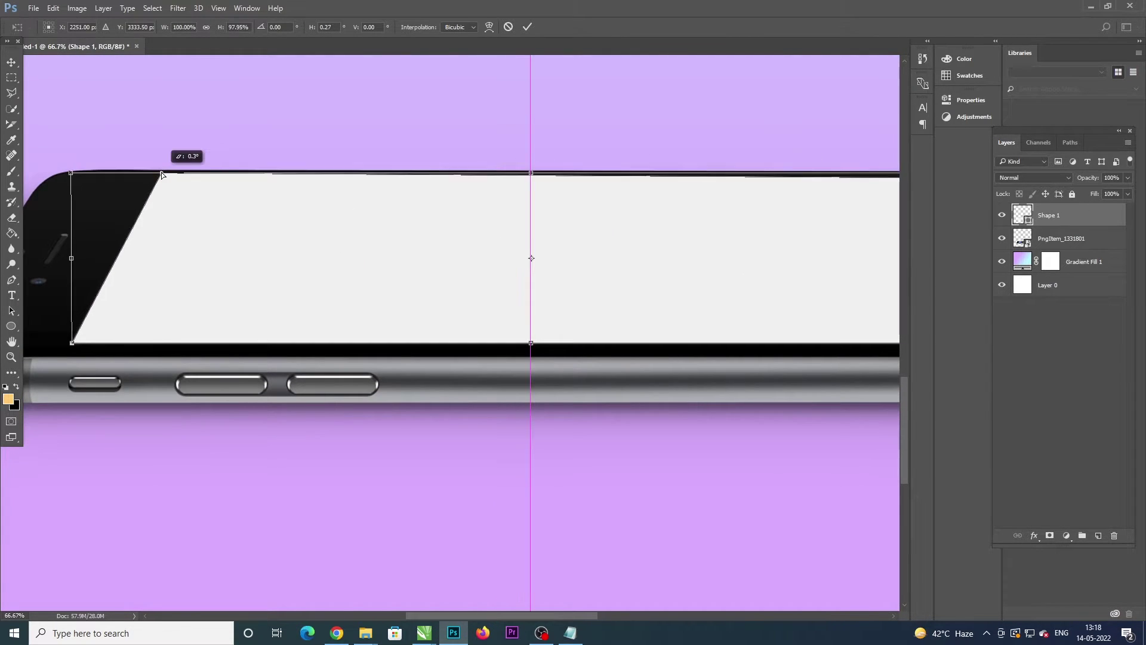
pyautogui.moveTo(71, 173); pyautogui.dragTo(71, 174)
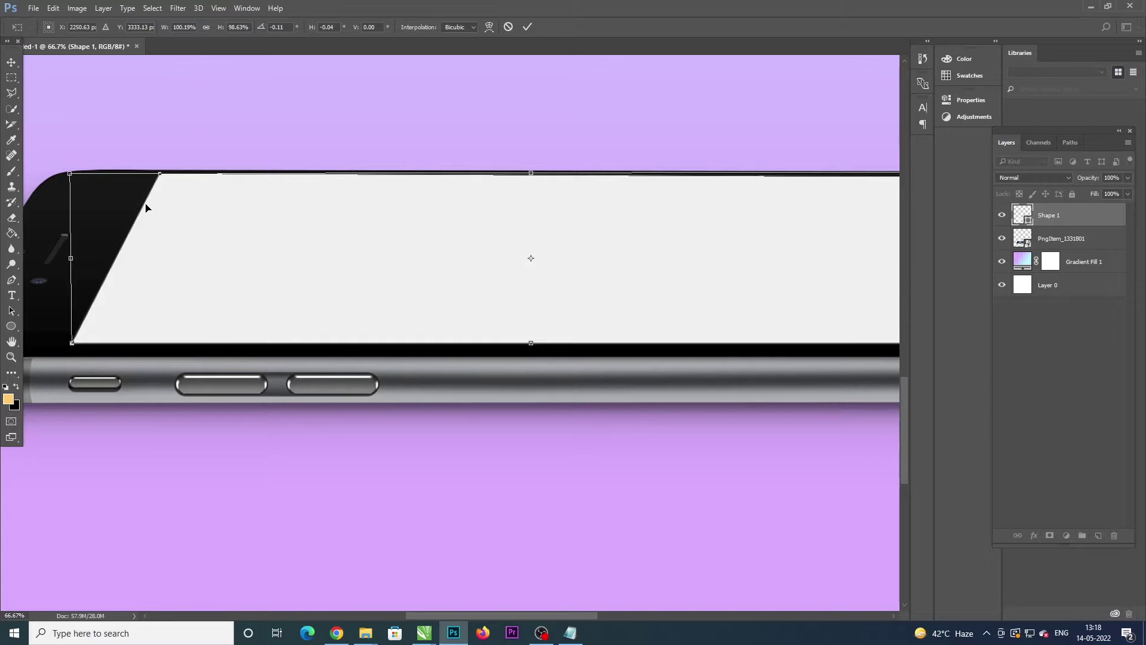
pyautogui.hotkey('ctrl', '-')
pyautogui.press('Return')
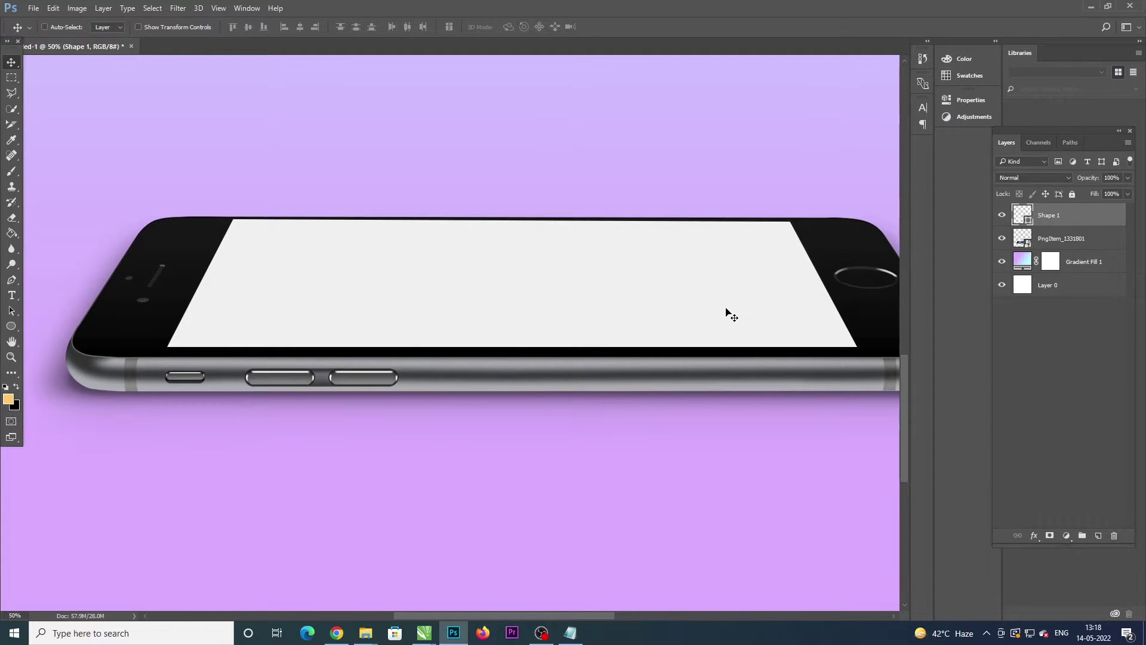
# Step: Drag the 3434011-middle woman photo from the source folder onto the canvas
pyautogui.hotkey('ctrl', '+')
pyautogui.hotkey('ctrl', '-')
pyautogui.hotkey('ctrl', '-')
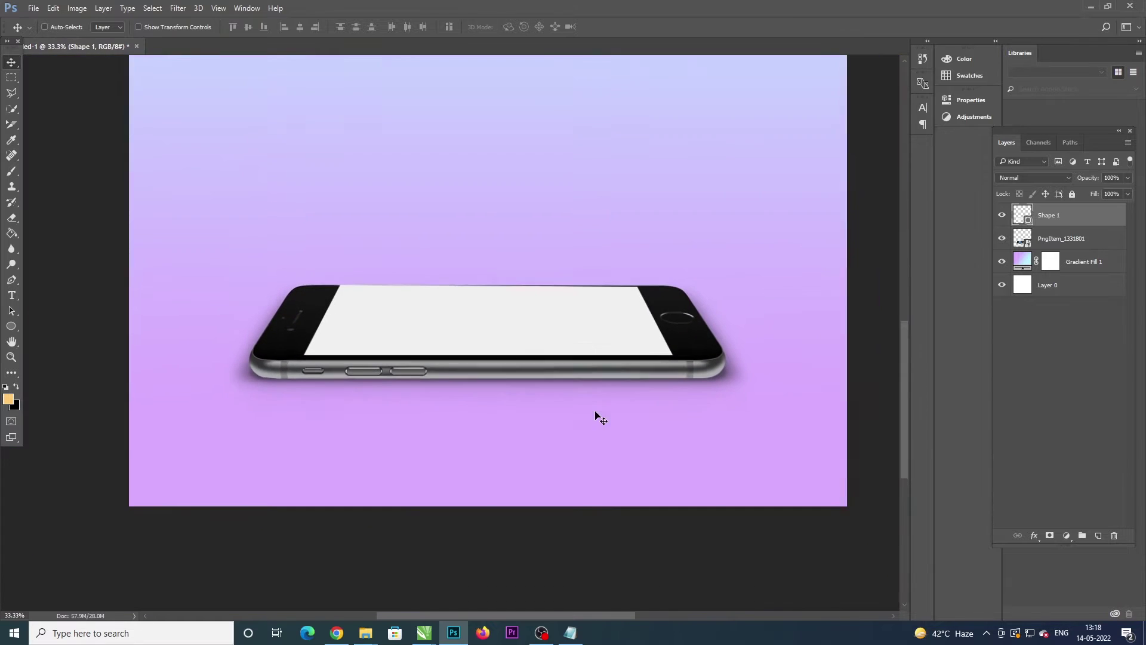
pyautogui.hotkey('ctrl', '-')
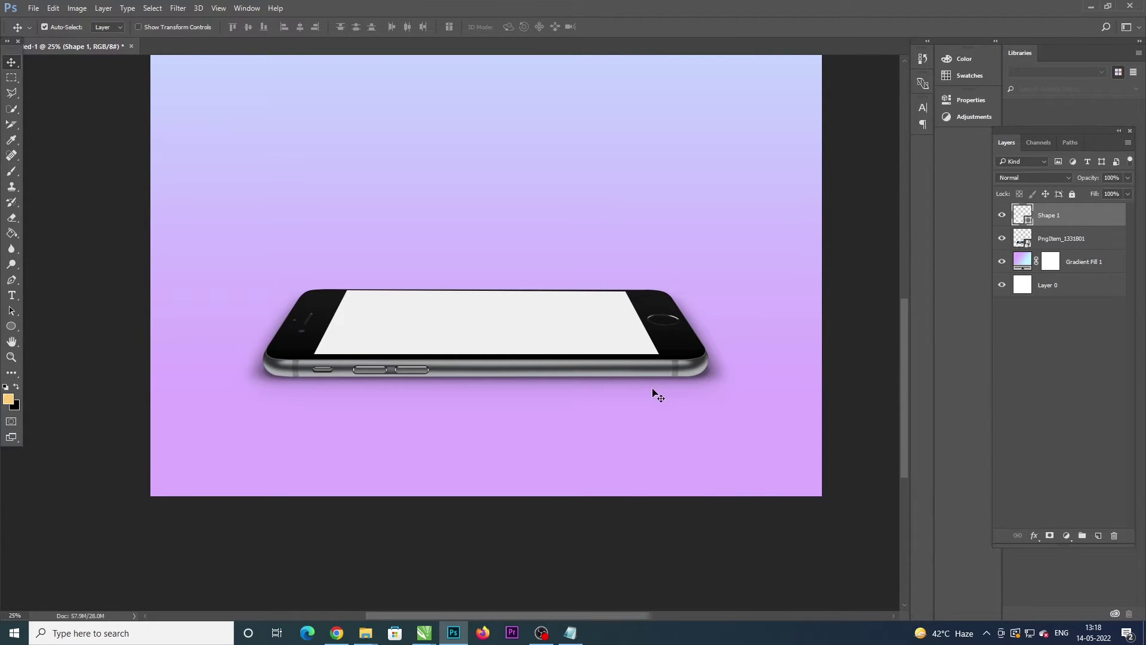
pyautogui.press('super+d')
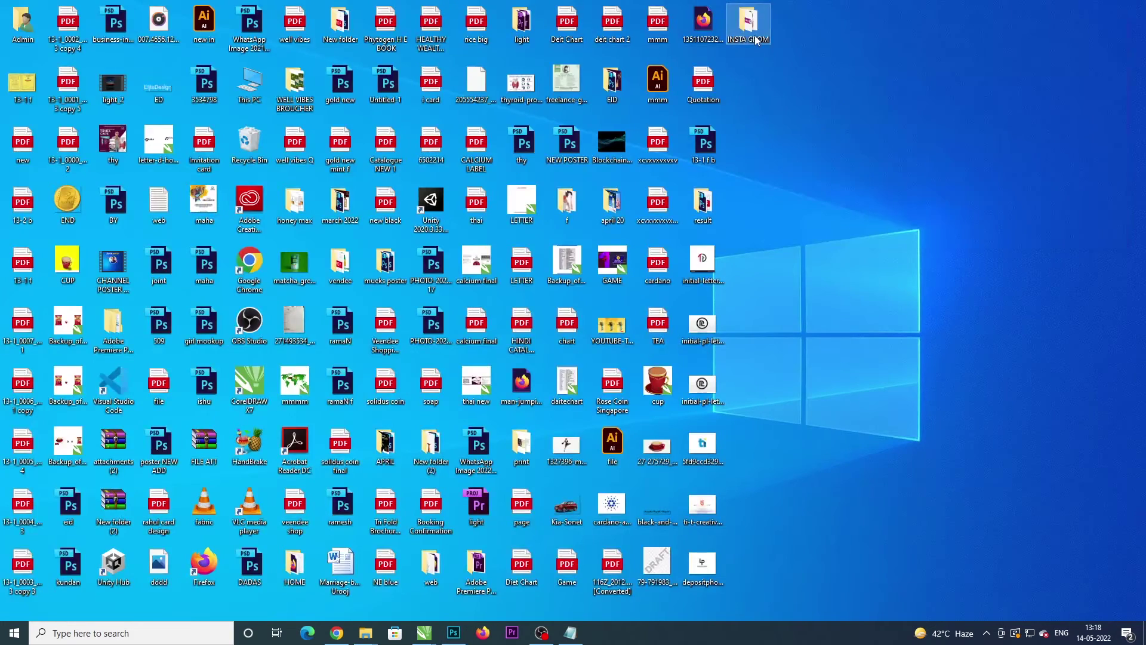
pyautogui.doubleClick(757, 36)
pyautogui.moveTo(550, 98); pyautogui.dragTo(536, 634)
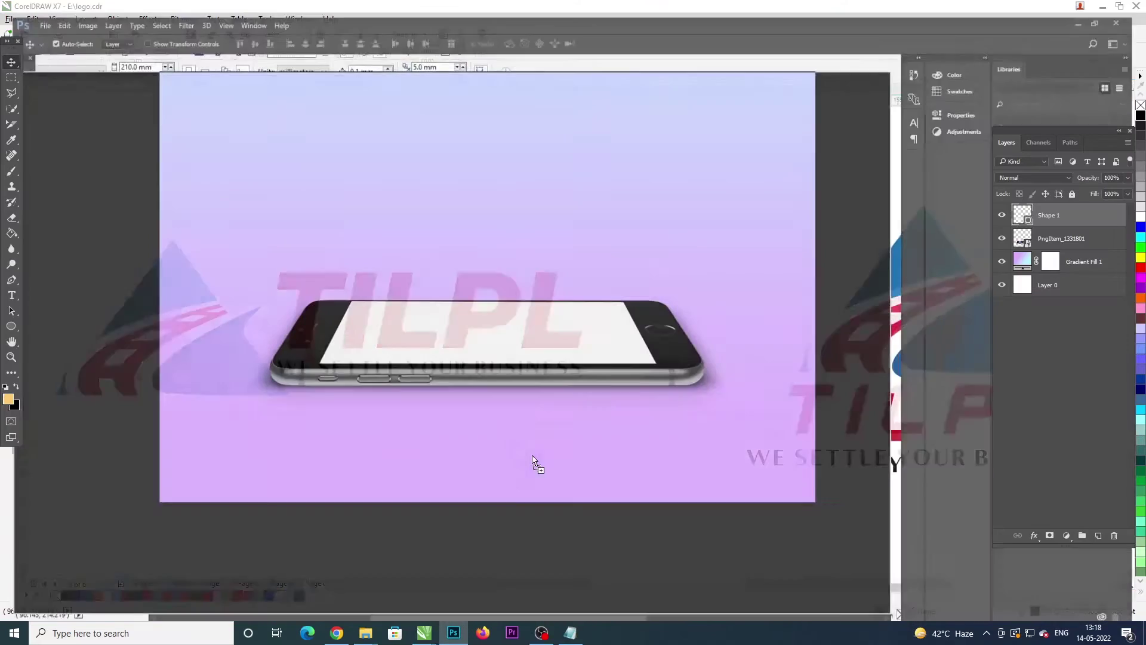
pyautogui.moveTo(536, 634); pyautogui.dragTo(571, 200)
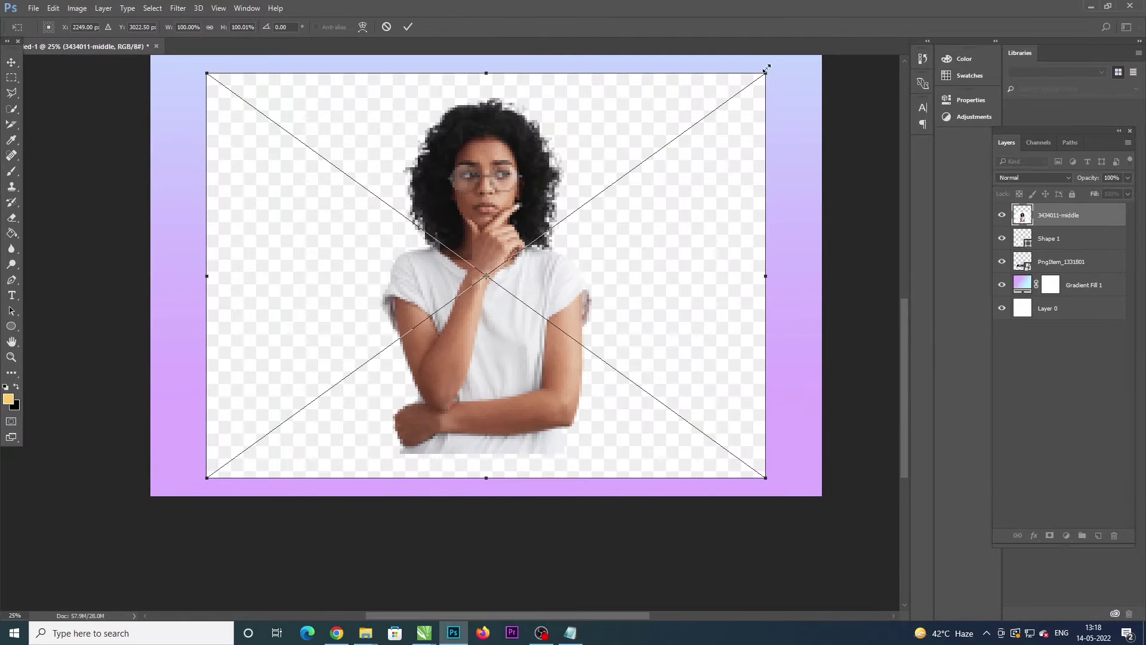
# Step: Shrink the woman's photo to about 63% and position it over the phone screen
pyautogui.moveTo(765, 74); pyautogui.dragTo(660, 145)
pyautogui.moveTo(596, 239); pyautogui.dragTo(593, 192)
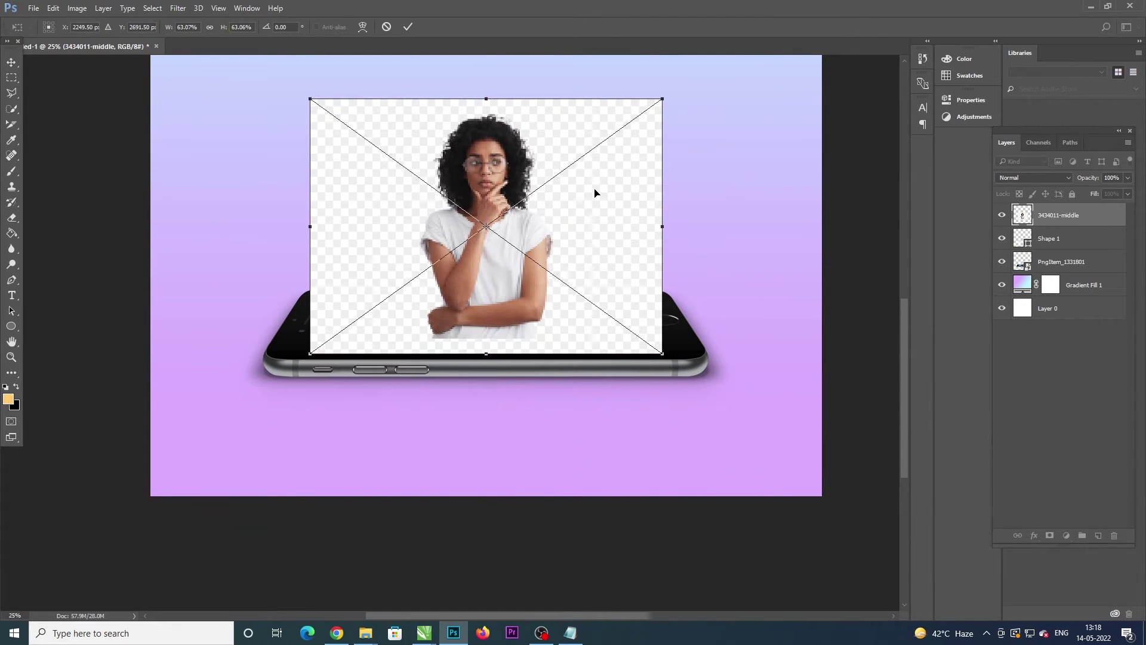
pyautogui.press('Return')
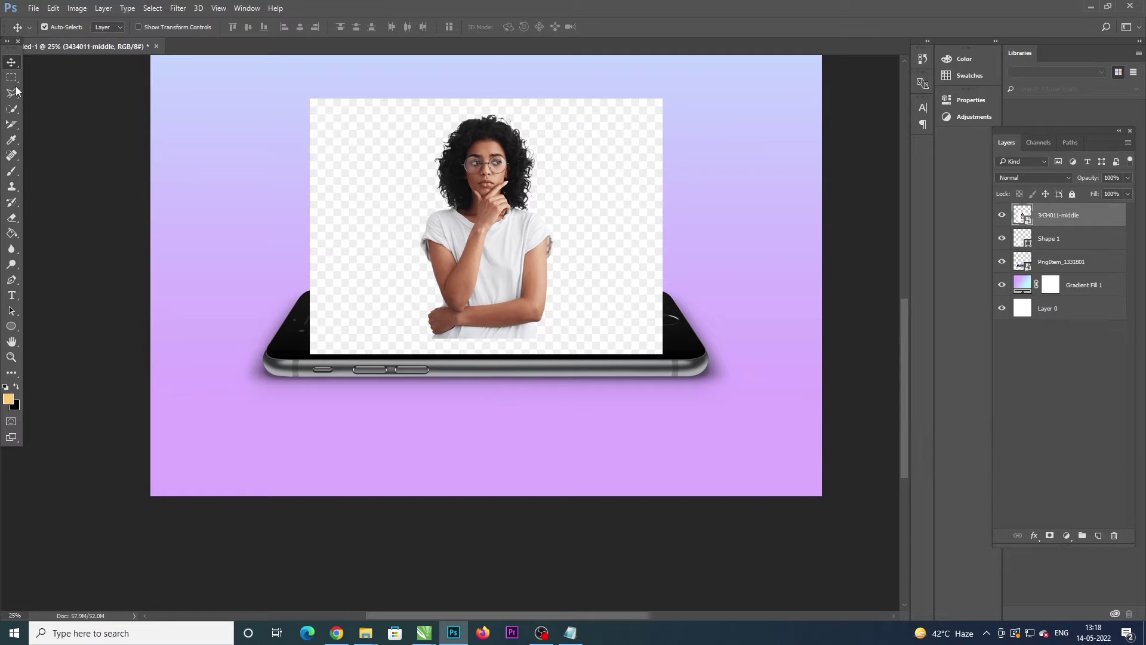
# Step: Rasterize the woman's layer by starting to erase on it with the Eraser
pyautogui.click(12, 218)
pyautogui.click(372, 206)
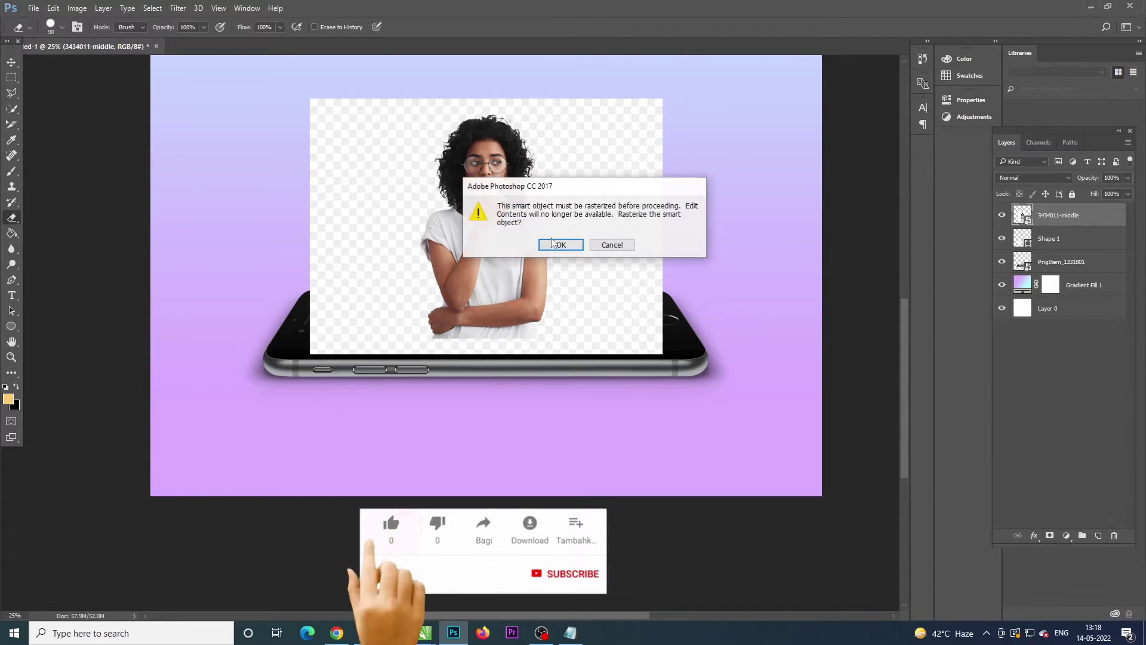
pyautogui.press('Return')
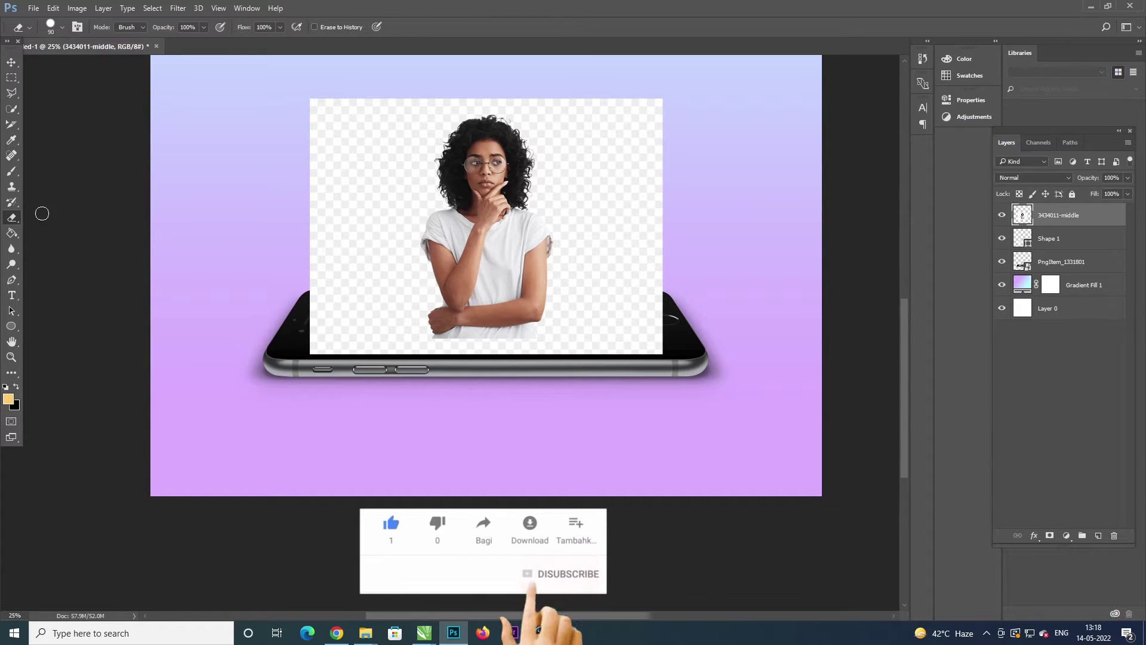
pyautogui.rightClick(14, 222)
# Step: Try the Magic Eraser on the white area around the woman, then undo it
pyautogui.click(45, 239)
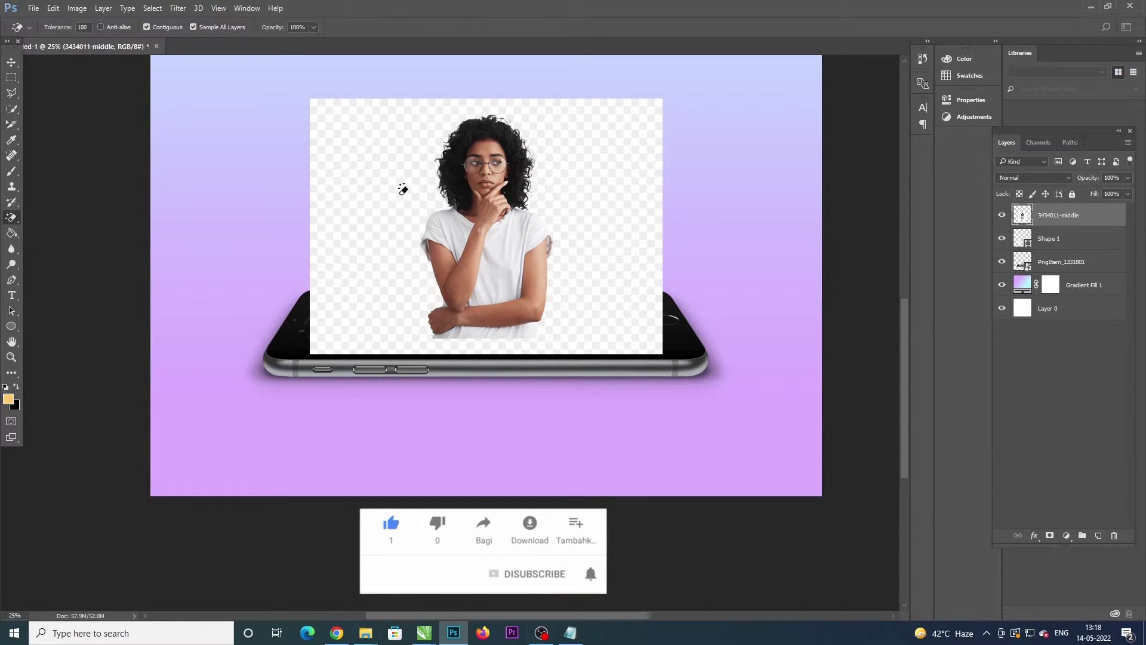
pyautogui.click(401, 186)
pyautogui.hotkey('ctrl', 'z')
# Step: Select the woman's shirt and arms with the Quick Selection Tool
pyautogui.click(12, 62)
pyautogui.click(11, 109)
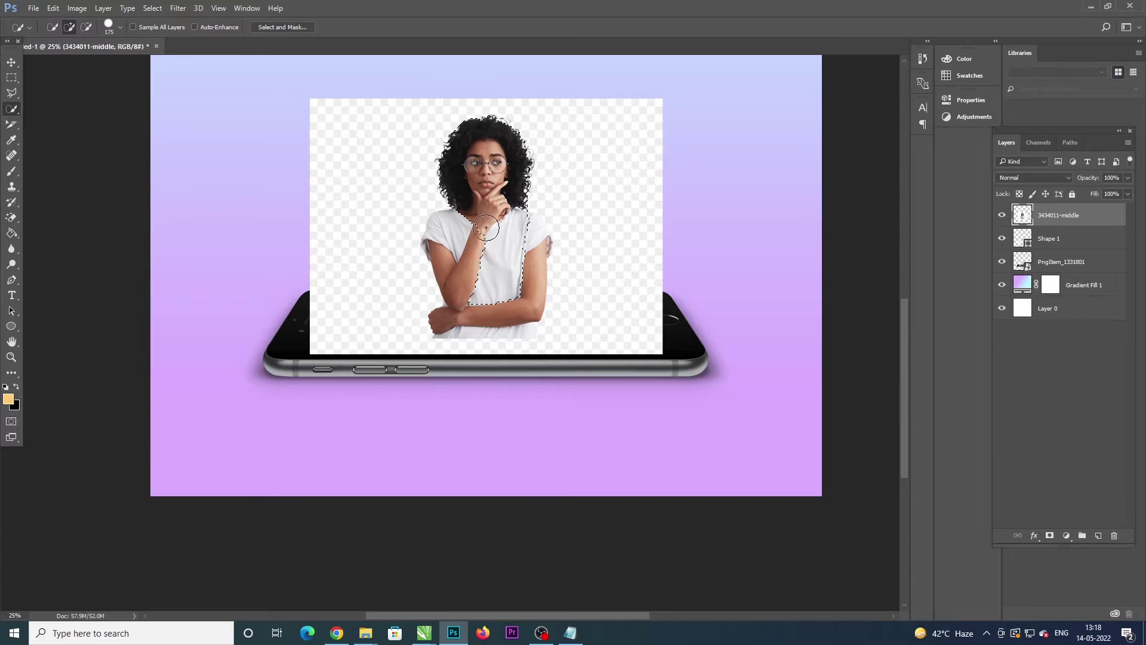
pyautogui.moveTo(484, 251)
pyautogui.mouseDown()
pyautogui.moveTo(452, 235)
pyautogui.moveTo(506, 316)
pyautogui.mouseUp()
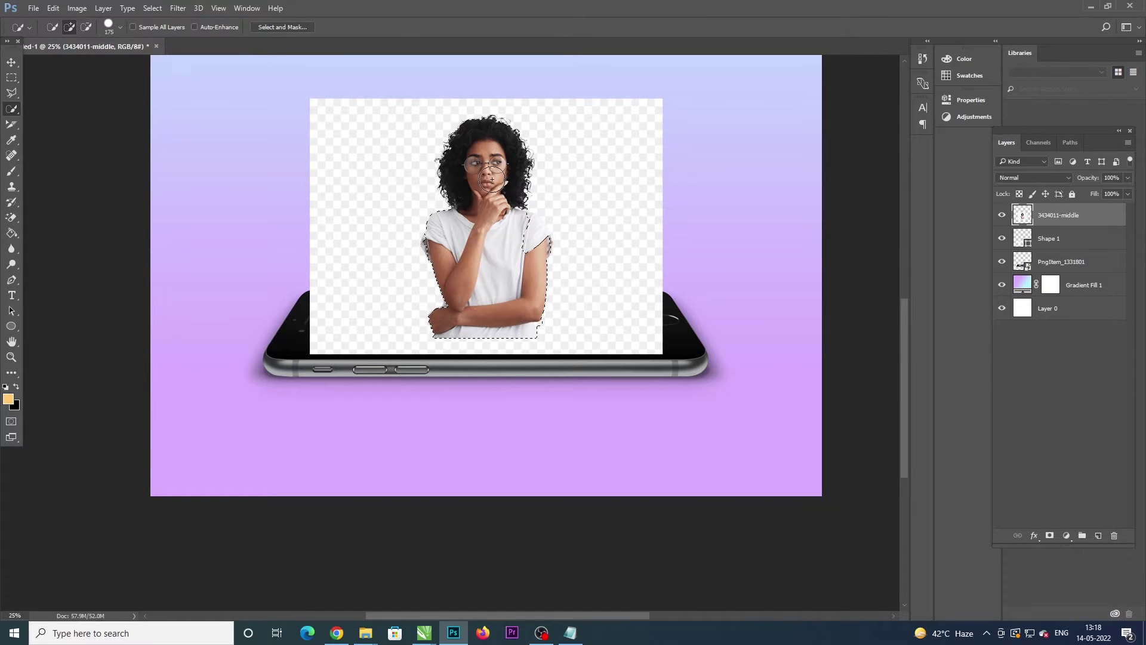
# Step: Add a mask from the selection, then leave Select and Mask without applying
pyautogui.click(1049, 535)
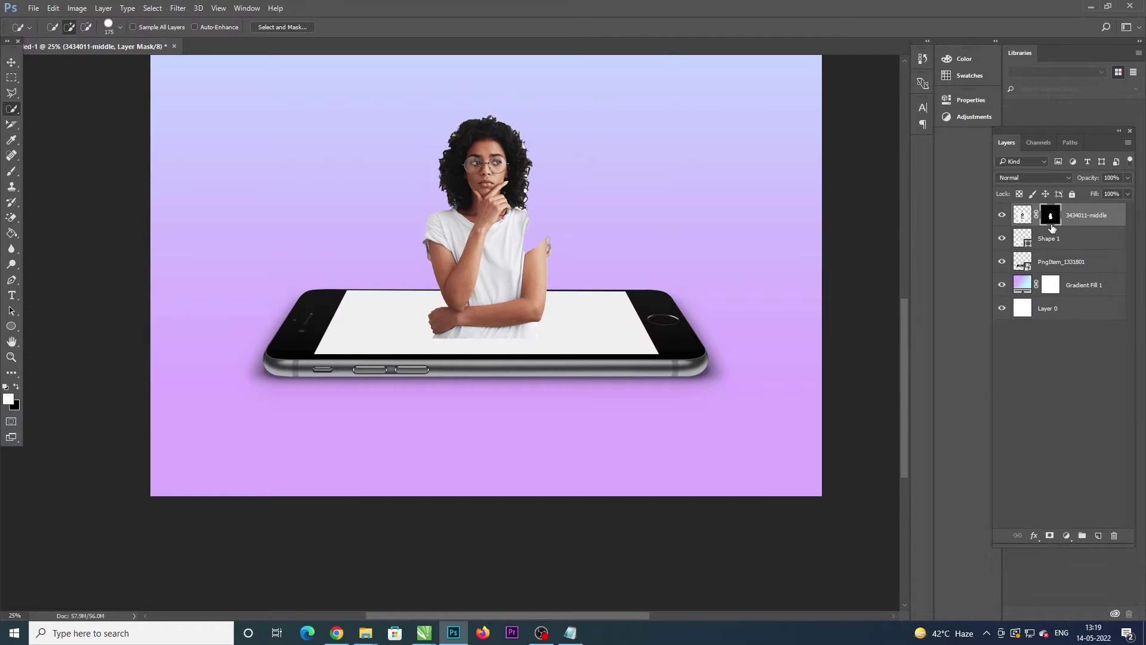
pyautogui.doubleClick(1050, 216)
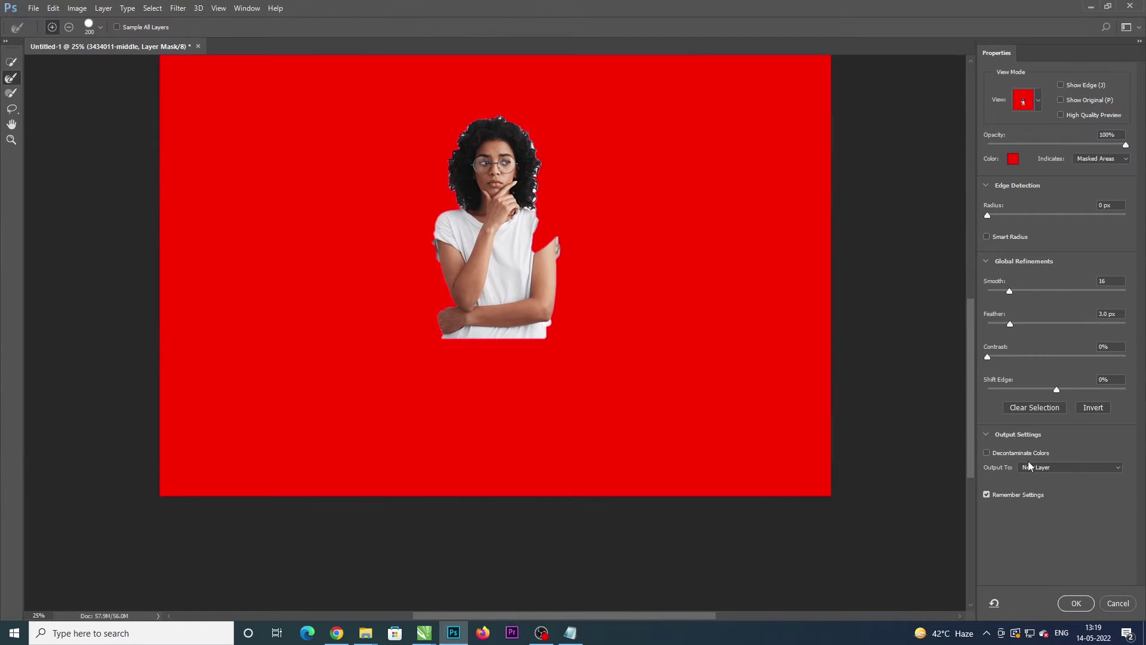
pyautogui.click(1116, 602)
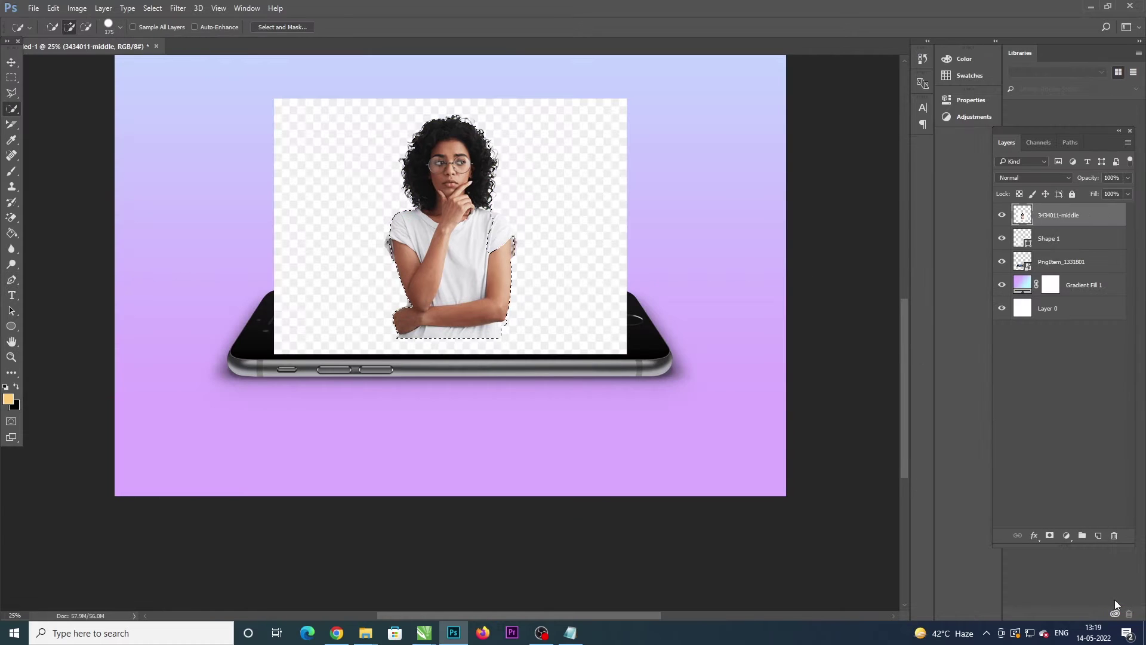
# Step: Zoom in and extend the body selection along the woman's left arm
pyautogui.hotkey('ctrl', '+')
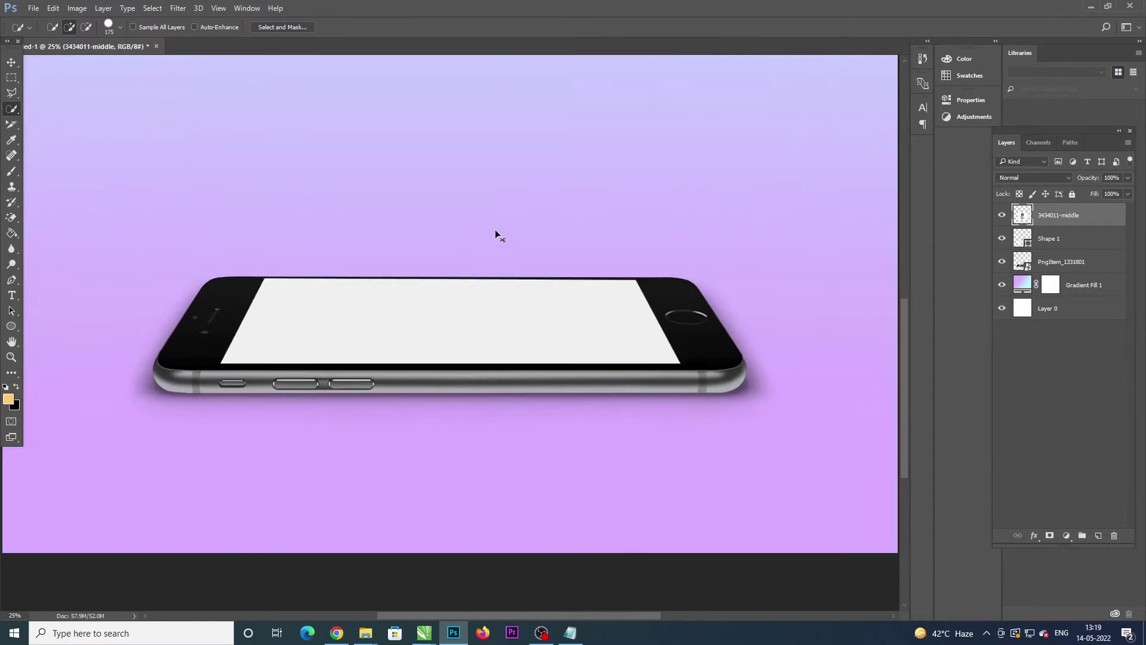
pyautogui.scroll(2, 502, 224)
pyautogui.scroll(2, 519, 257)
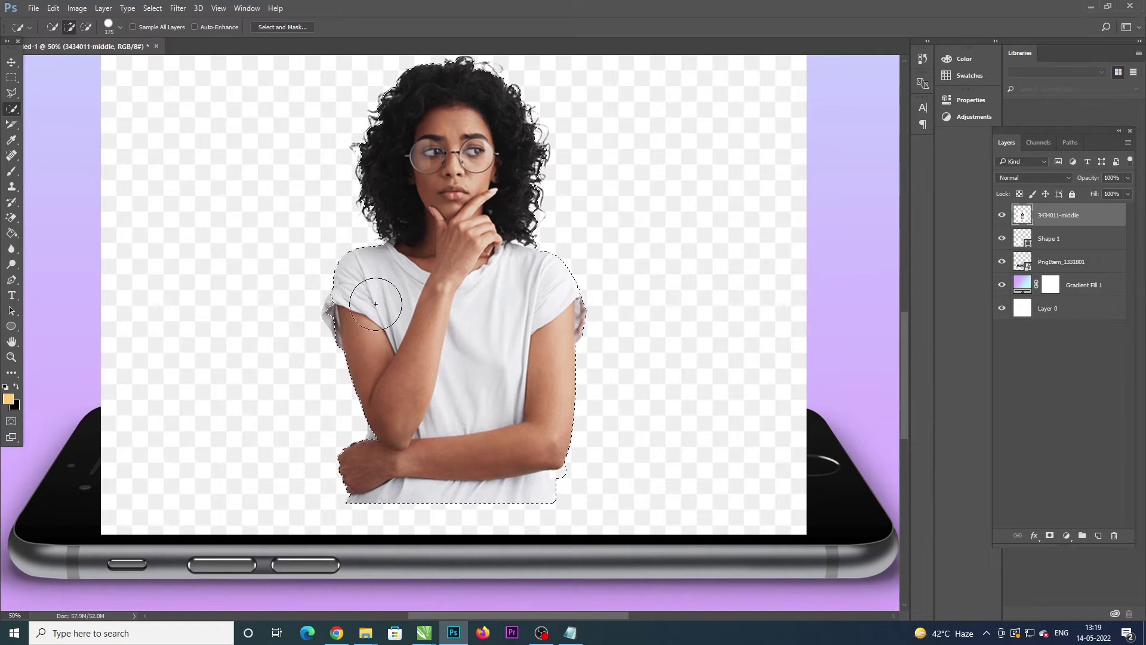
pyautogui.moveTo(358, 305); pyautogui.dragTo(400, 437)
# Step: Subtract a notch by the lower-right arm, then add a layer mask to the woman
pyautogui.click(86, 27)
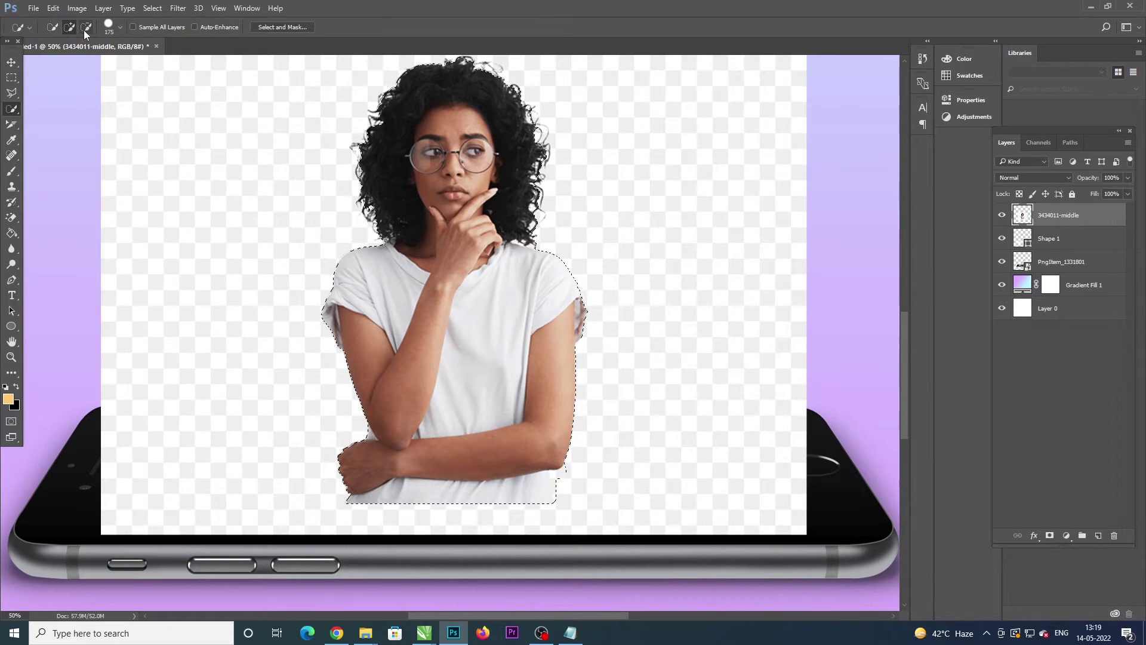
pyautogui.click(583, 481)
pyautogui.hotkey('ctrl', '-')
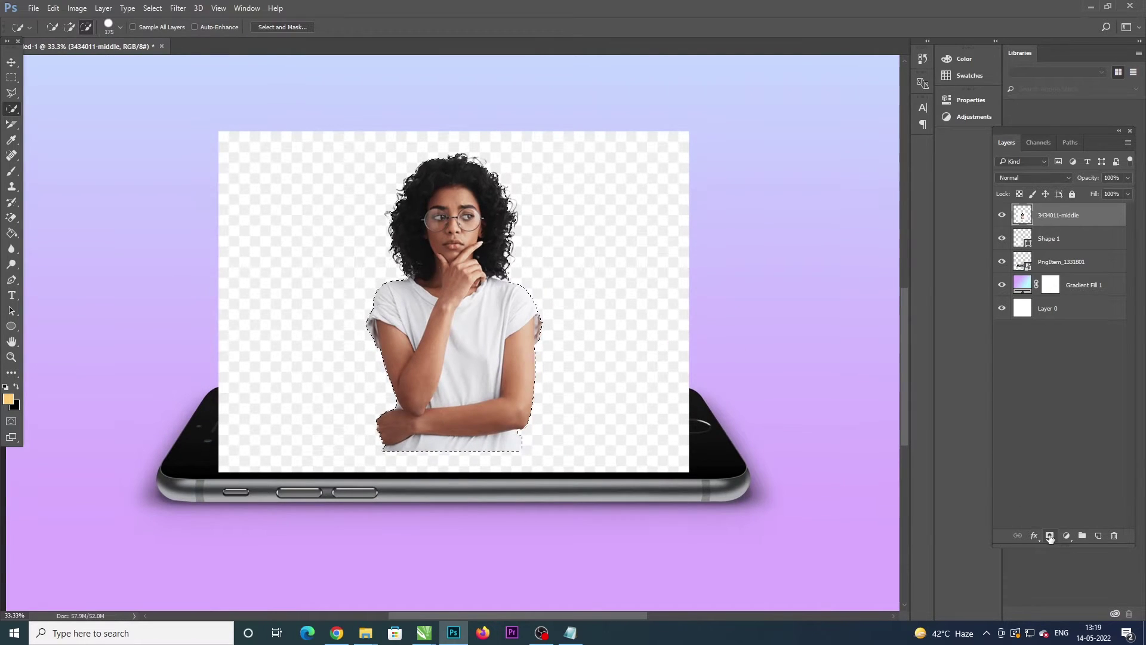
pyautogui.click(1050, 536)
# Step: In Select and Mask, shrink the Refine Edge brush to 80 and refine the hair edge, then adjust Smooth
pyautogui.doubleClick(1052, 219)
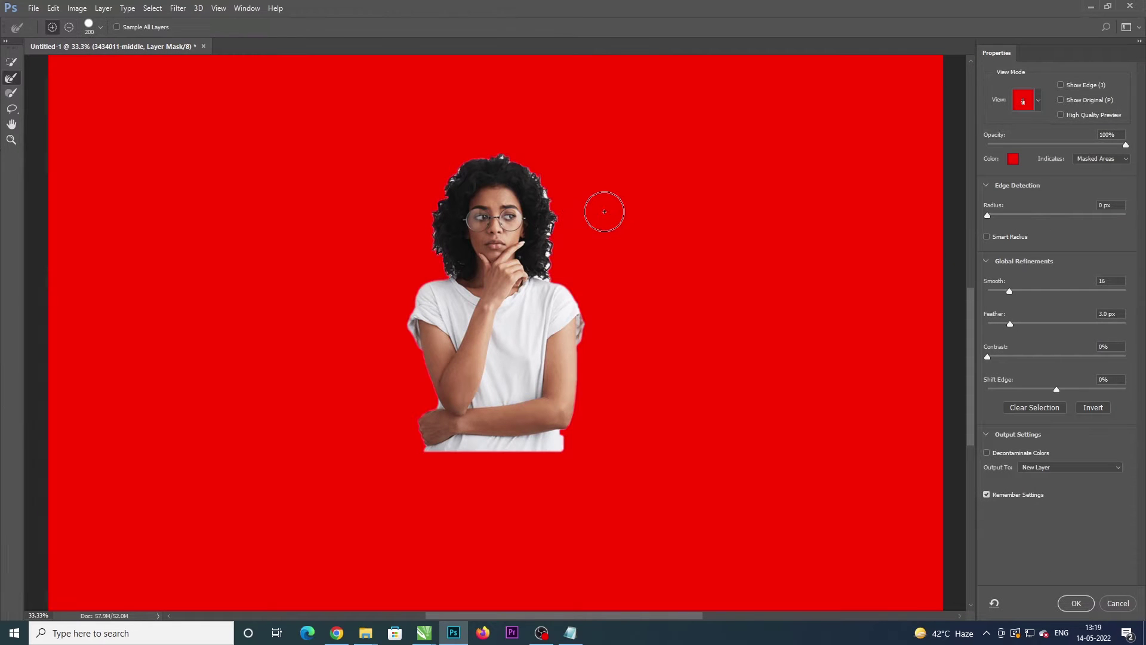
pyautogui.press('[')
pyautogui.press('[')
pyautogui.press('[')
pyautogui.press('[')
pyautogui.press('[')
pyautogui.moveTo(468, 162)
pyautogui.mouseDown()
pyautogui.moveTo(509, 157)
pyautogui.moveTo(431, 233)
pyautogui.moveTo(447, 269)
pyautogui.mouseUp()
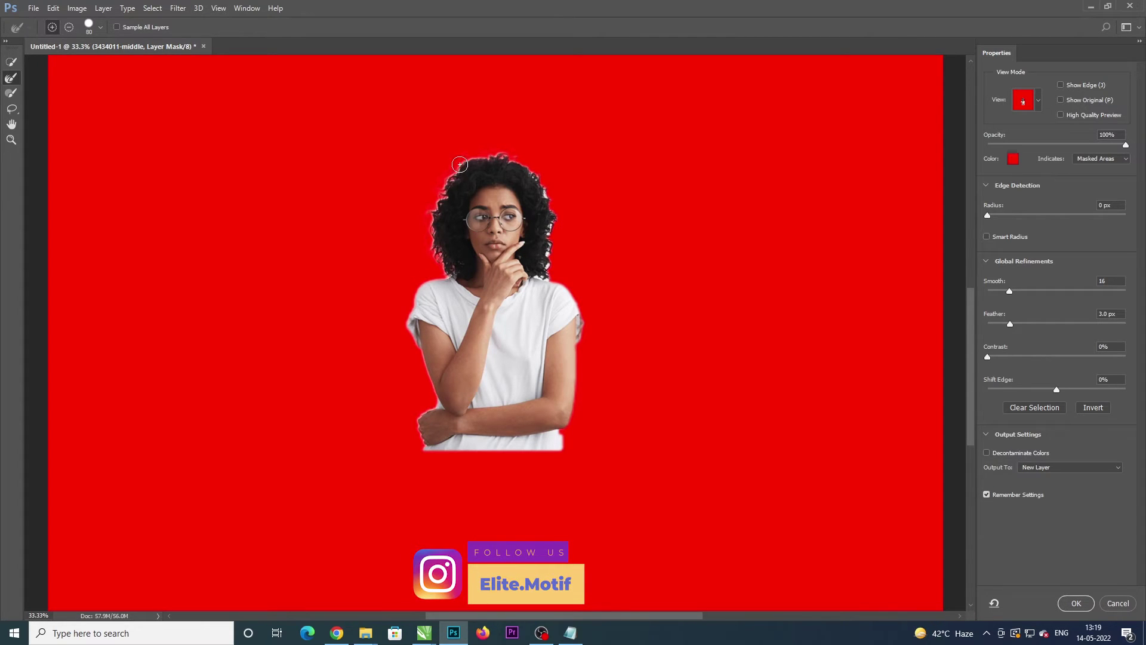
pyautogui.moveTo(502, 154); pyautogui.dragTo(533, 178)
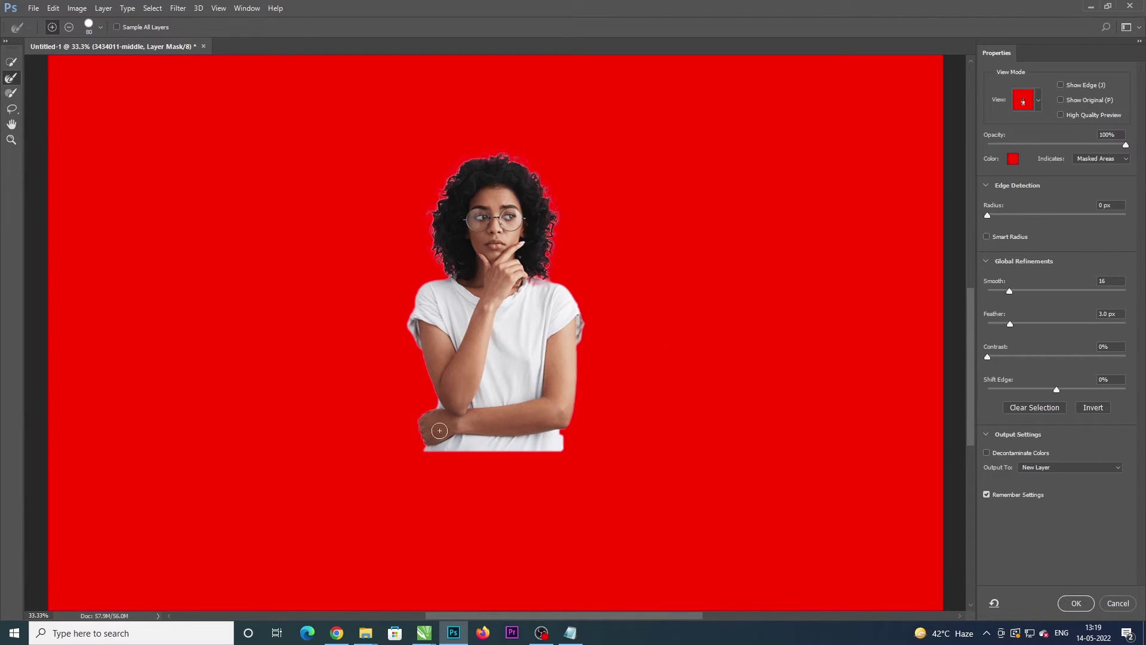
pyautogui.moveTo(507, 148); pyautogui.dragTo(454, 167)
pyautogui.click(1008, 292)
# Step: Output the refined mask to a new layer and nudge the woman slightly down
pyautogui.click(1074, 604)
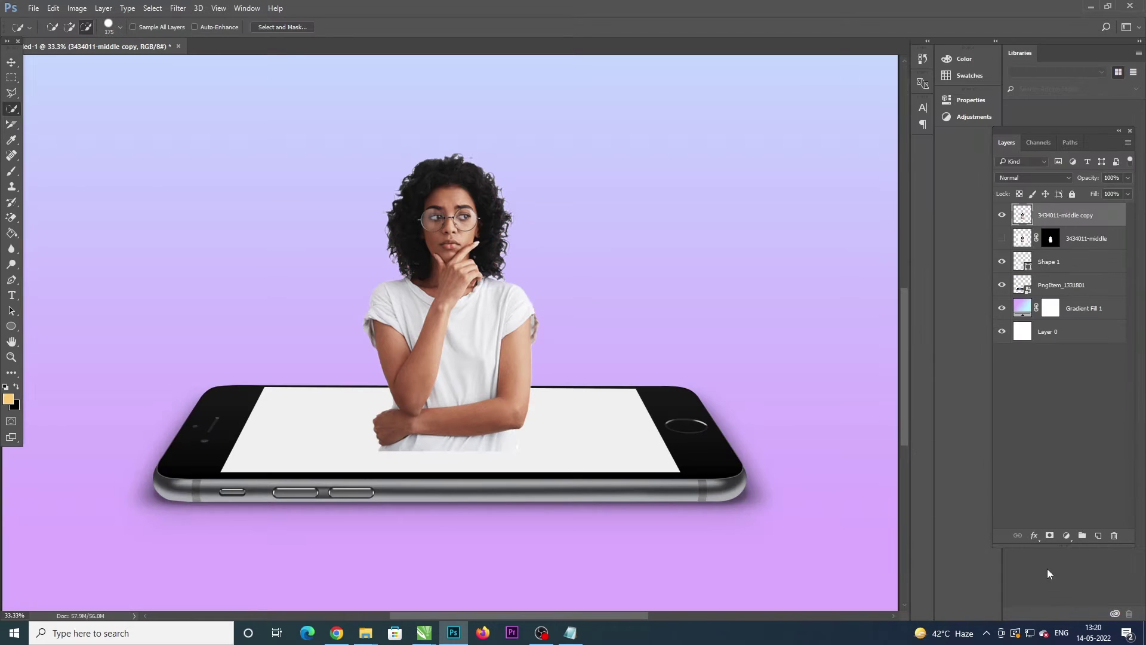
pyautogui.click(11, 63)
pyautogui.moveTo(500, 386); pyautogui.dragTo(501, 405)
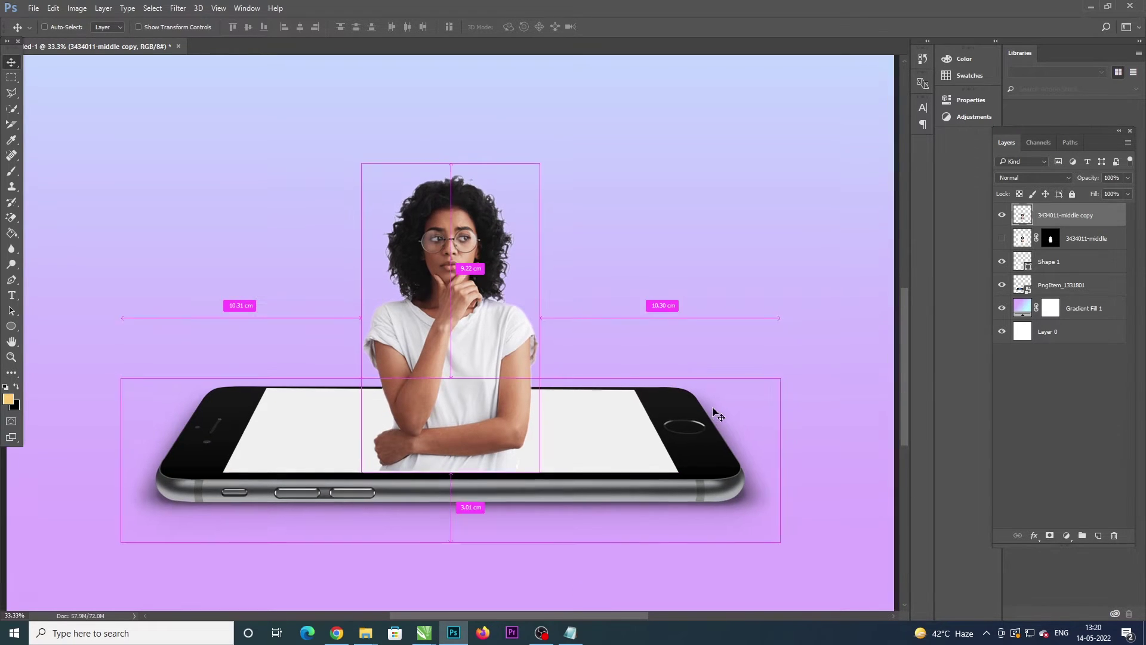
# Step: Scale the woman's copy up to about 131% and shift it slightly left
pyautogui.hotkey('ctrl', '-')
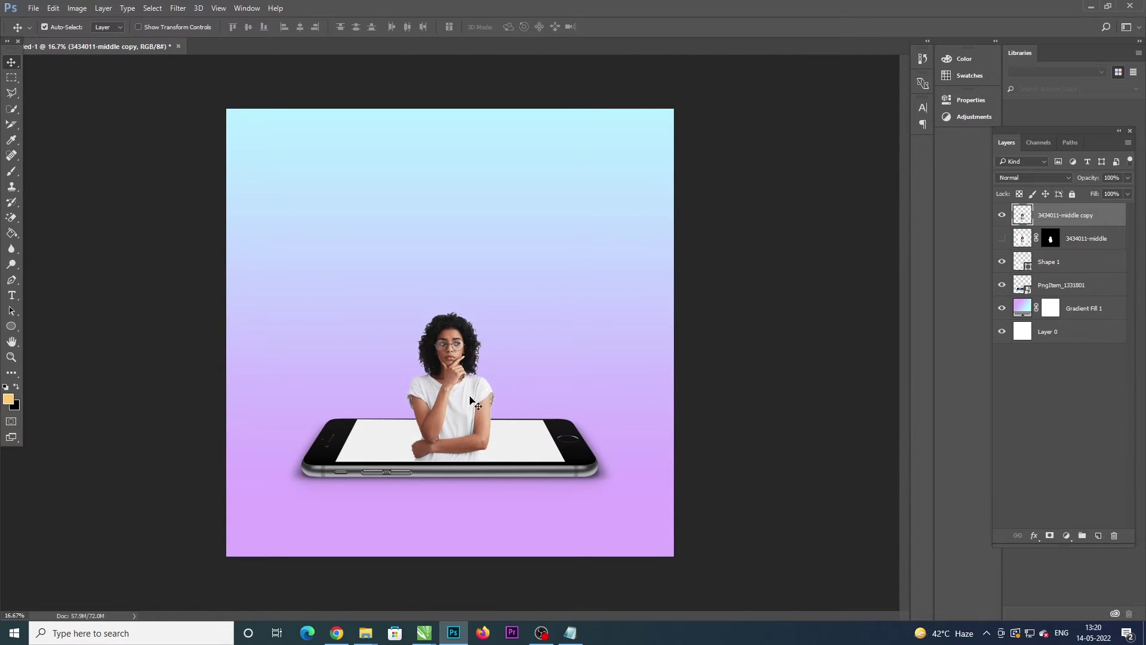
pyautogui.hotkey('ctrl', 't')
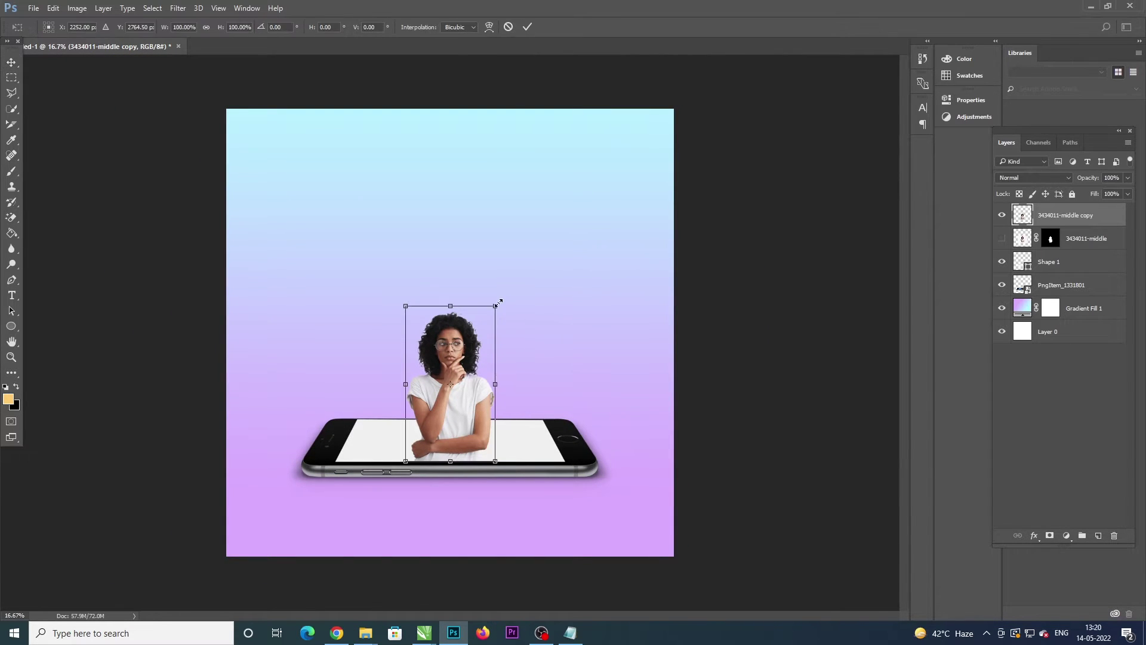
pyautogui.moveTo(496, 304); pyautogui.dragTo(537, 257)
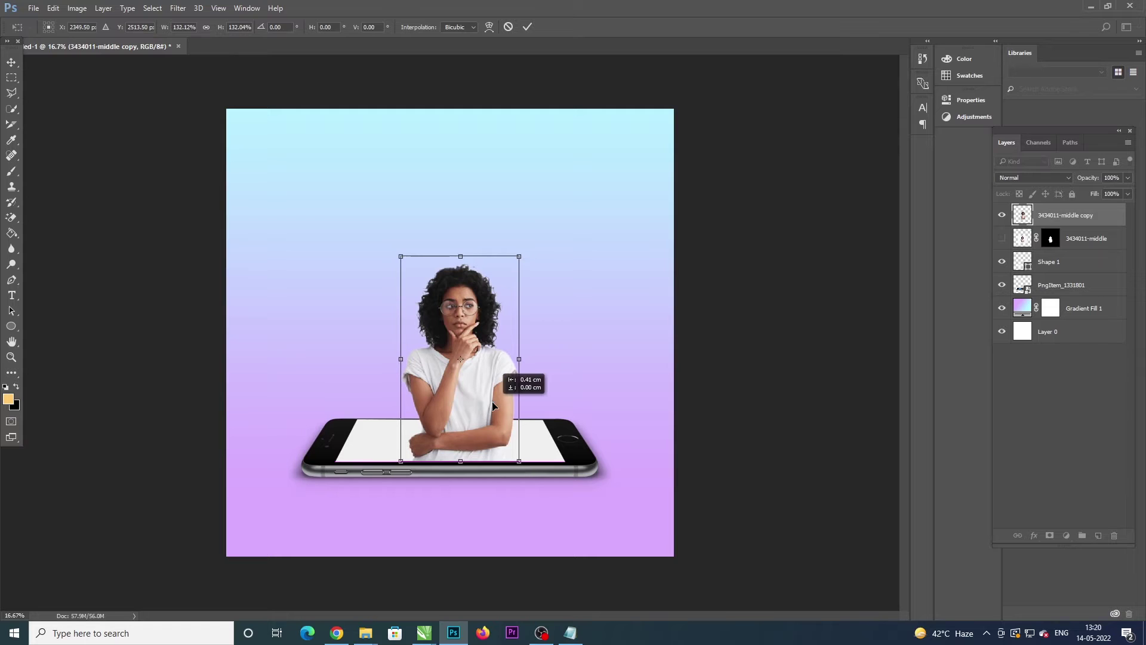
pyautogui.moveTo(498, 402); pyautogui.dragTo(484, 403)
pyautogui.press('Return')
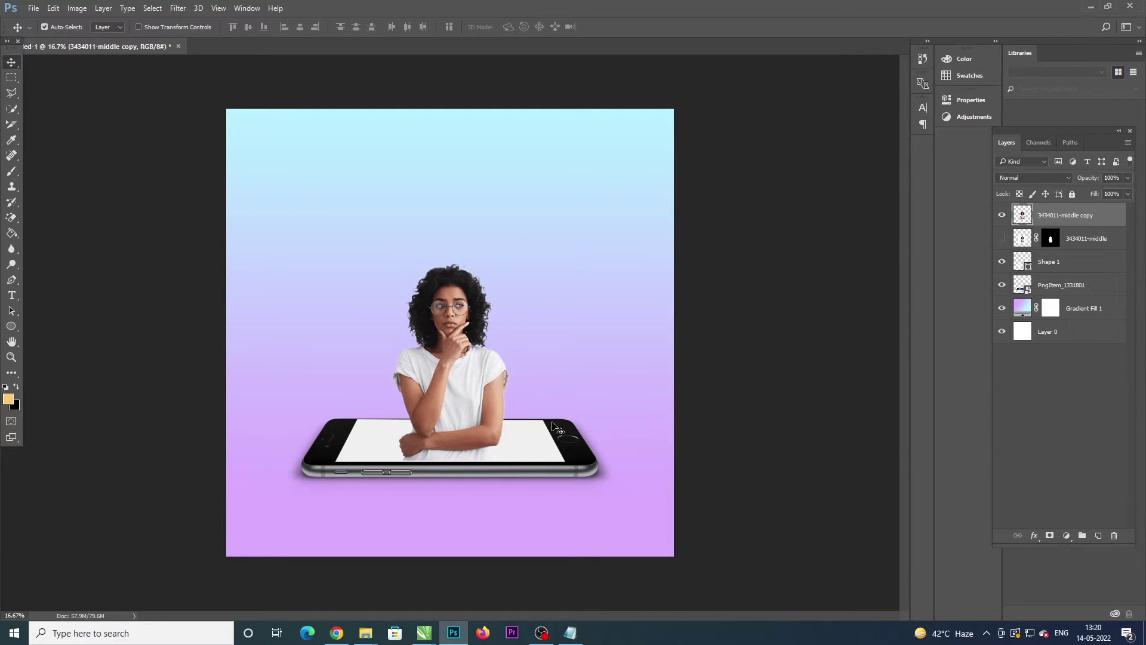
pyautogui.click(1090, 7)
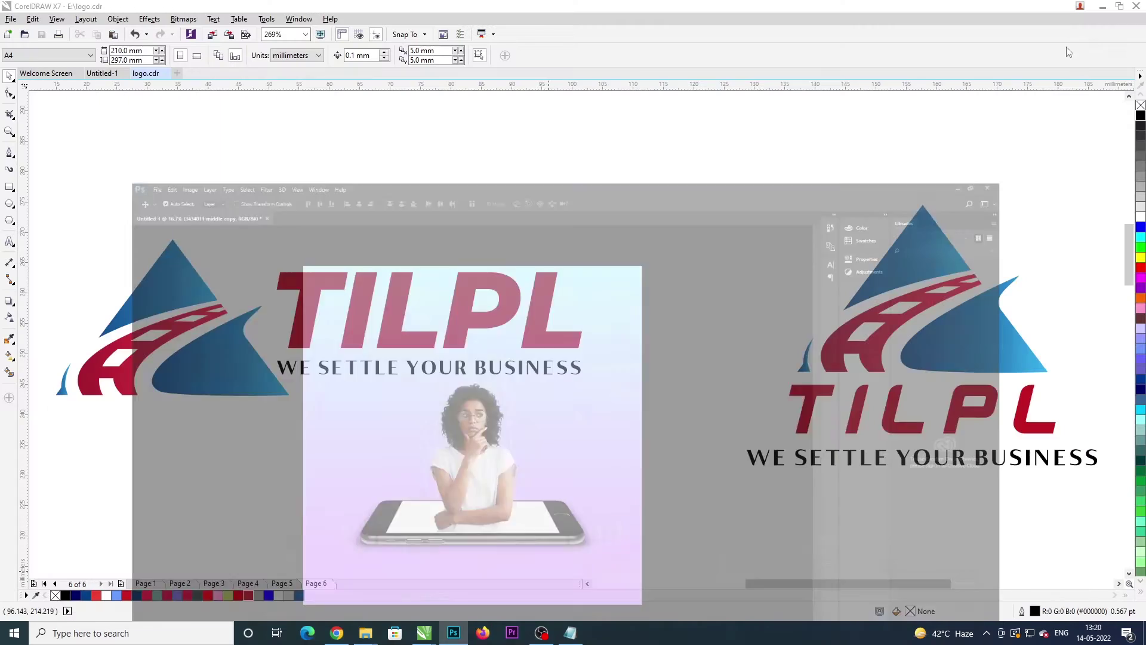
pyautogui.press('super+d')
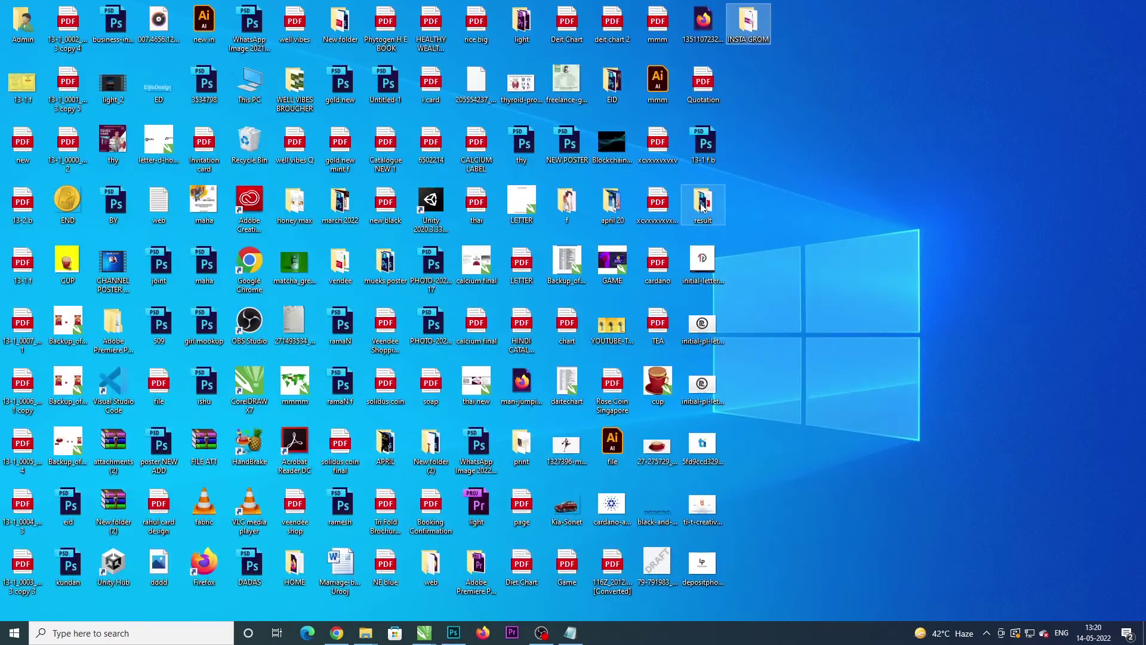
pyautogui.doubleClick(615, 206)
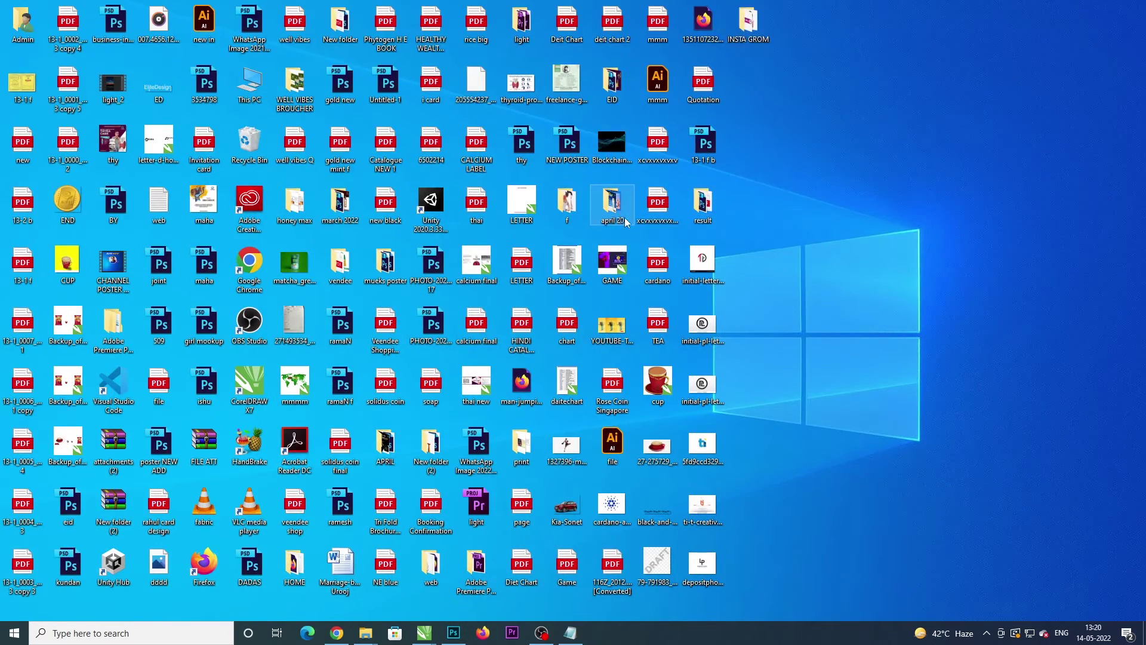
pyautogui.click(684, 106)
pyautogui.doubleClick(684, 106)
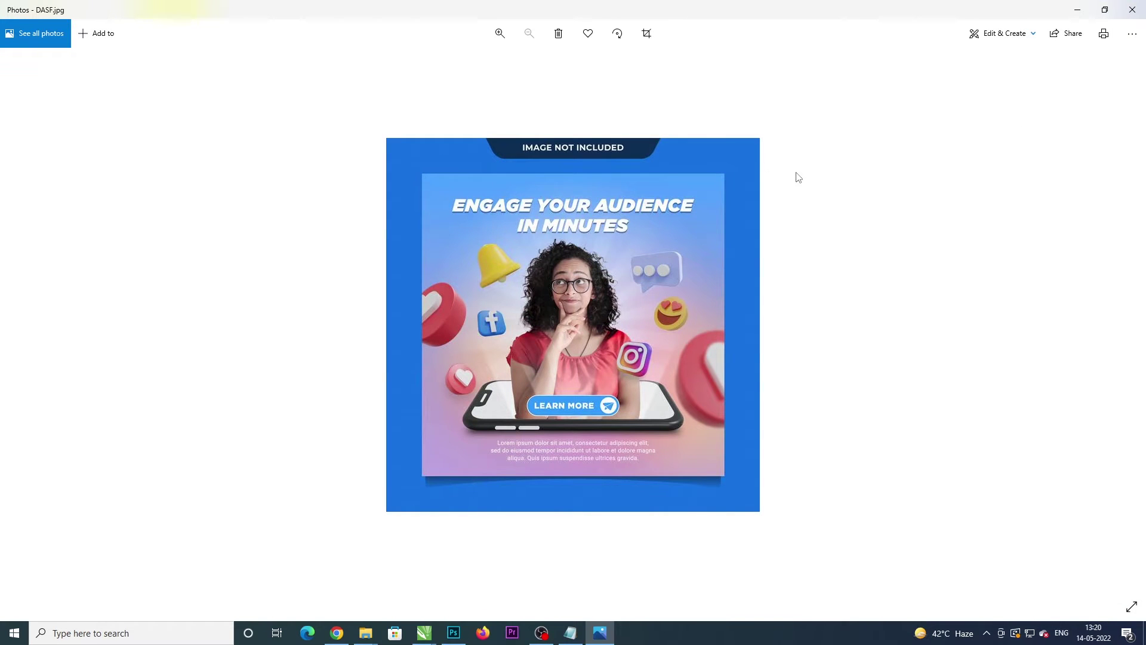
pyautogui.click(1133, 9)
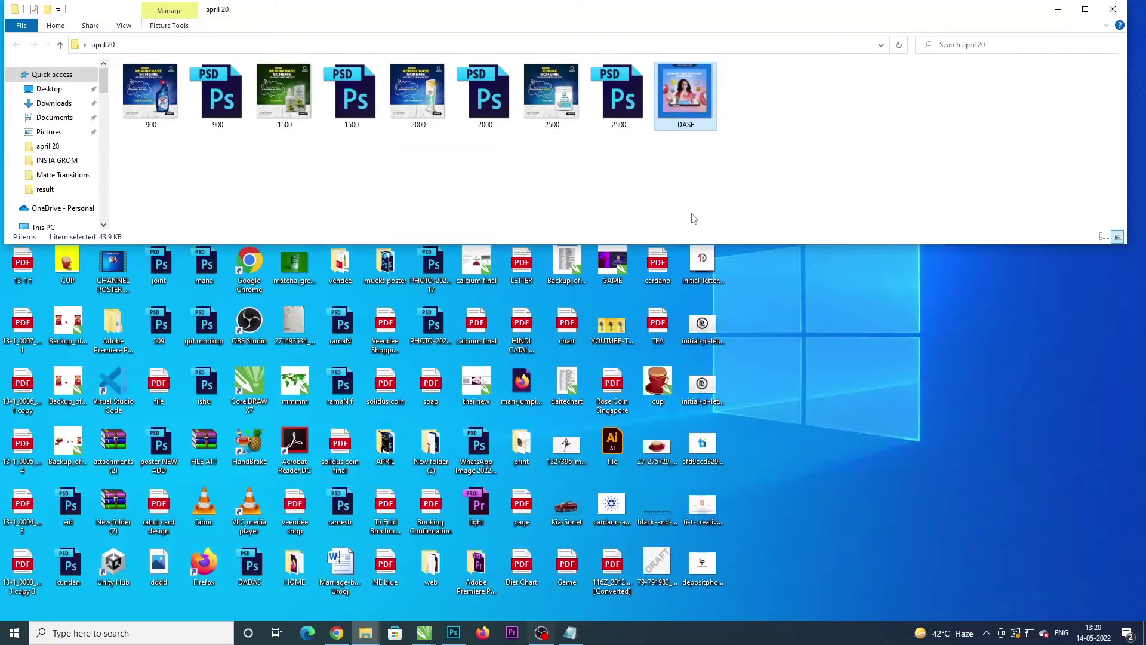
pyautogui.doubleClick(686, 109)
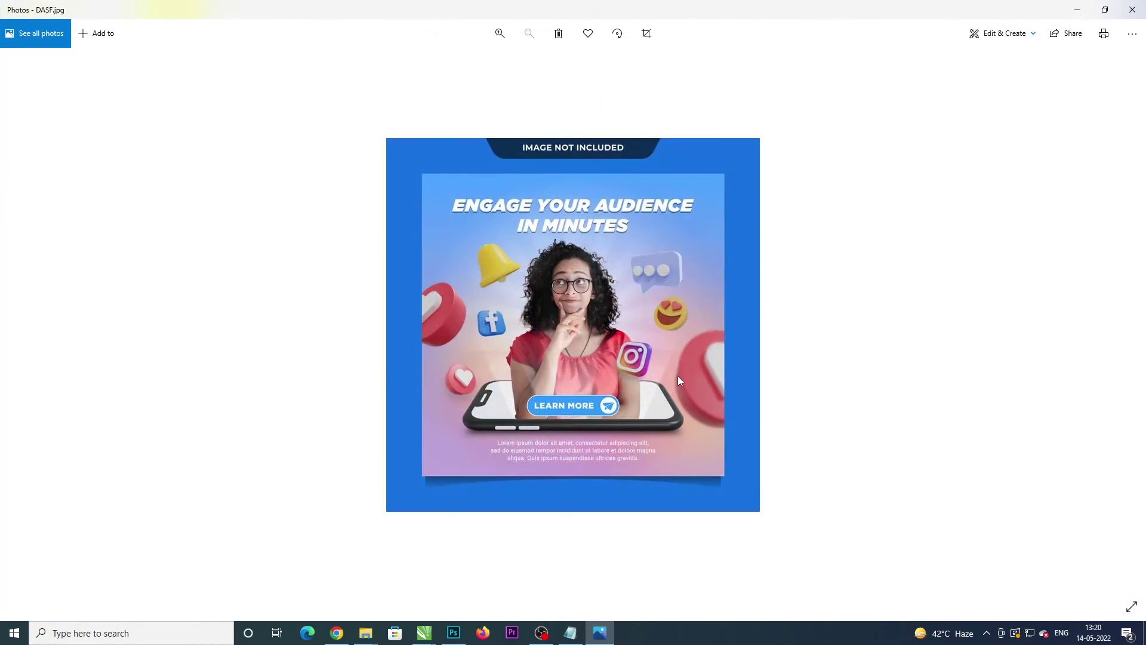
pyautogui.click(1133, 10)
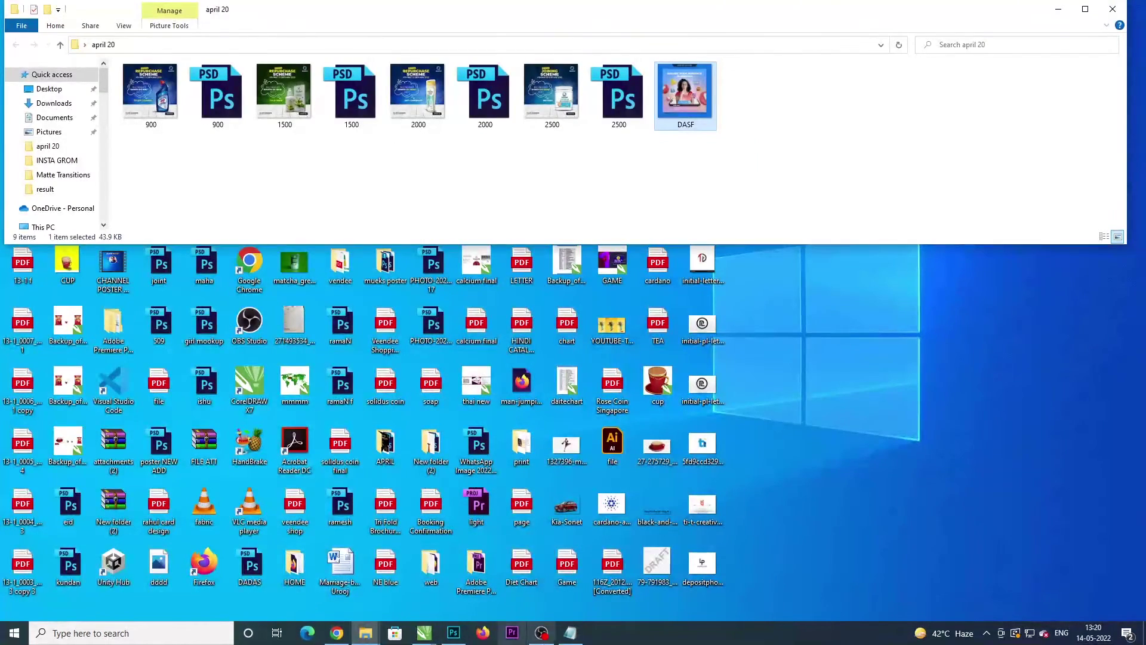
pyautogui.click(453, 632)
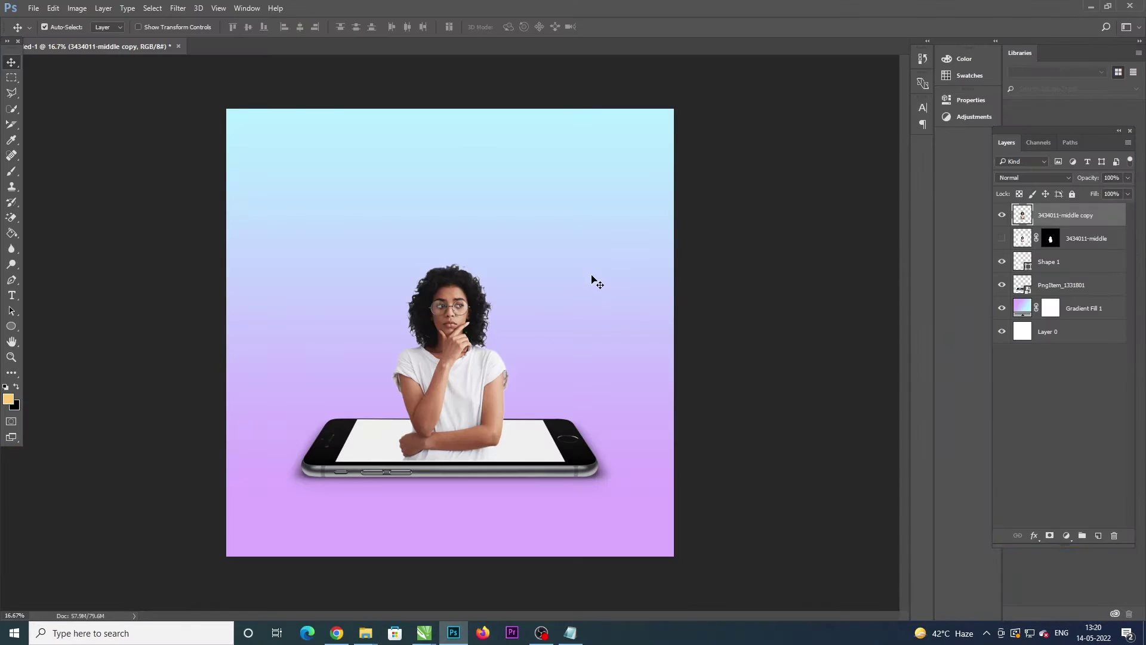
# Step: Enlarge the woman to about 117% and move her up above the phone
pyautogui.hotkey('ctrl', 't')
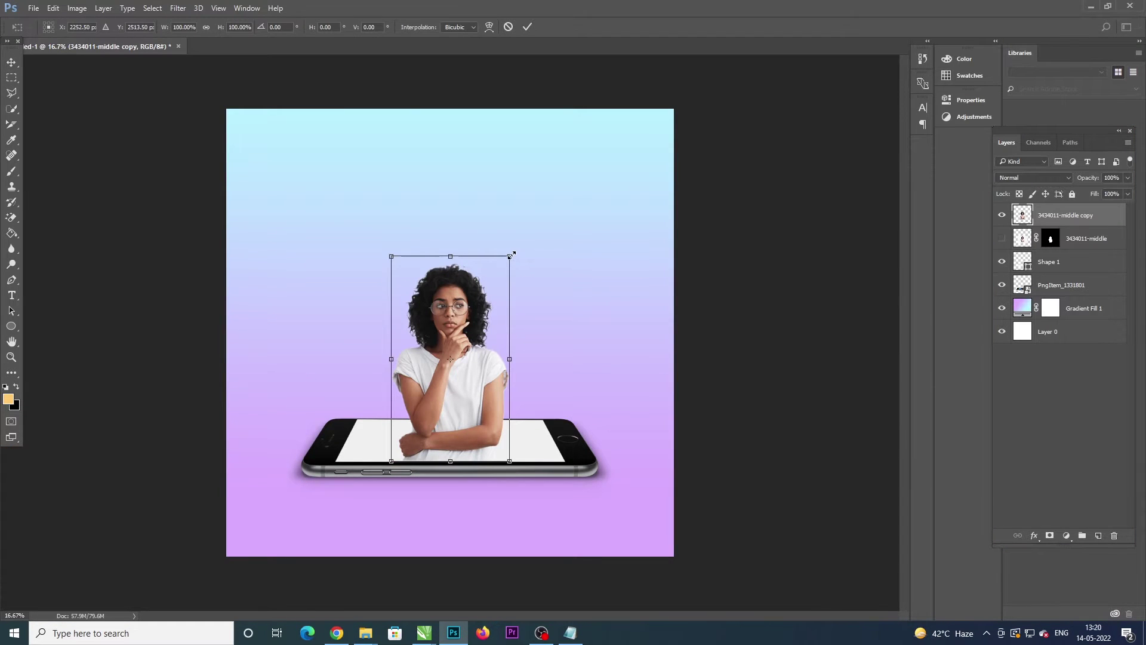
pyautogui.moveTo(511, 254); pyautogui.dragTo(519, 238)
pyautogui.moveTo(474, 412); pyautogui.dragTo(475, 394)
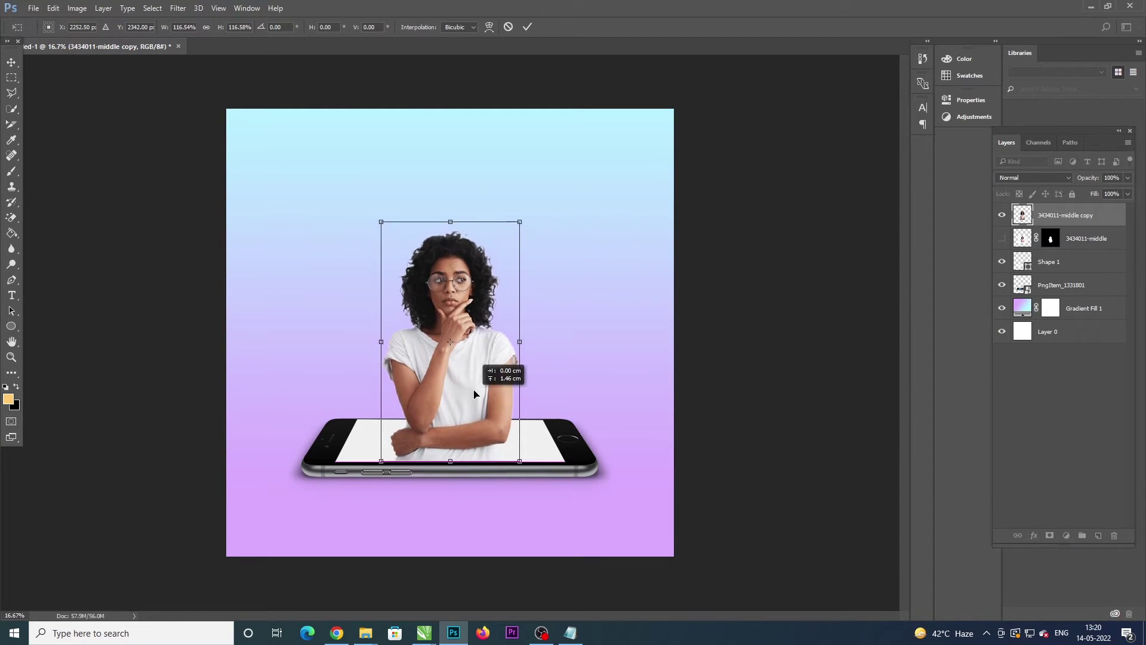
pyautogui.press('Return')
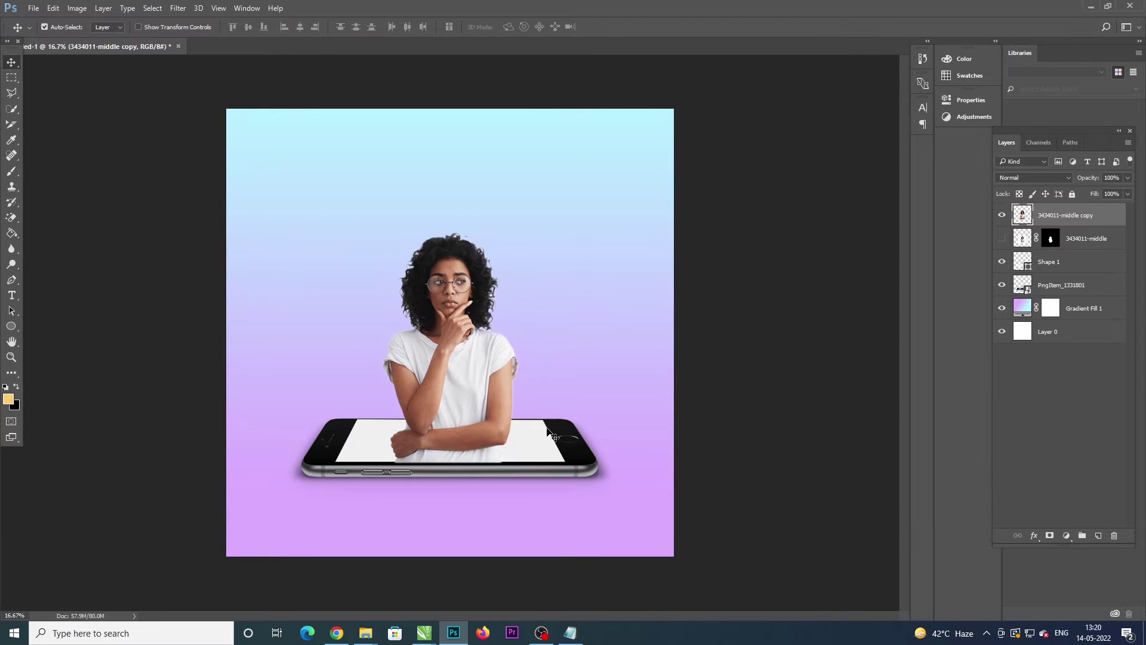
# Step: Move the woman's copy layer below the original layer
pyautogui.hotkey('ctrl', '+')
pyautogui.hotkey('ctrl', '+')
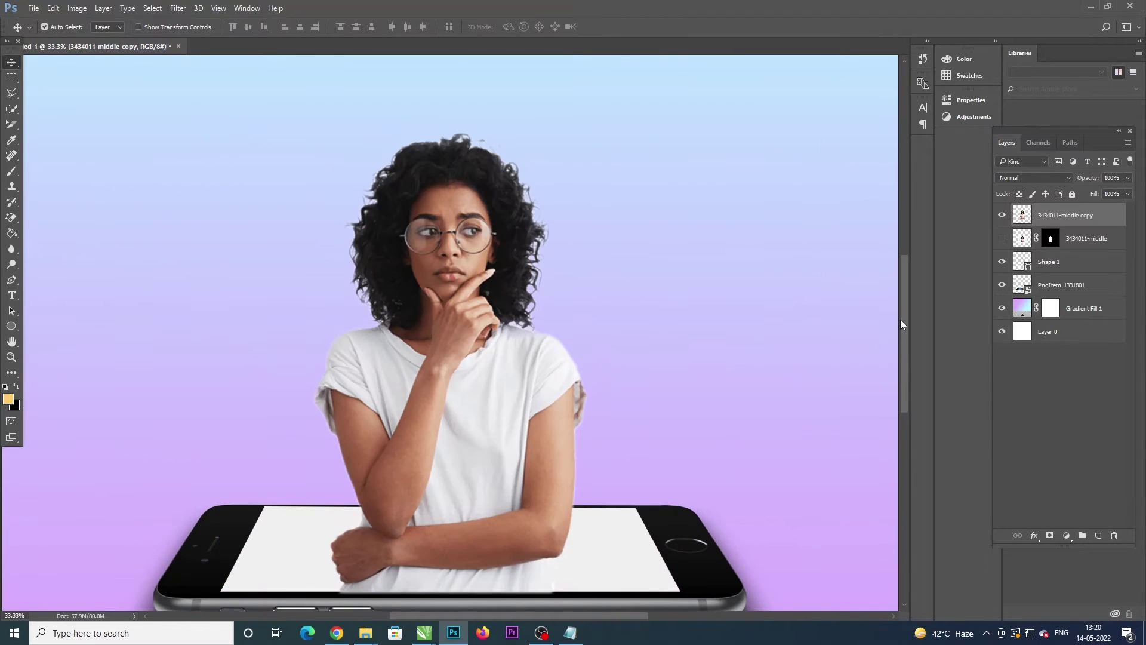
pyautogui.scroll(-3, 901, 325)
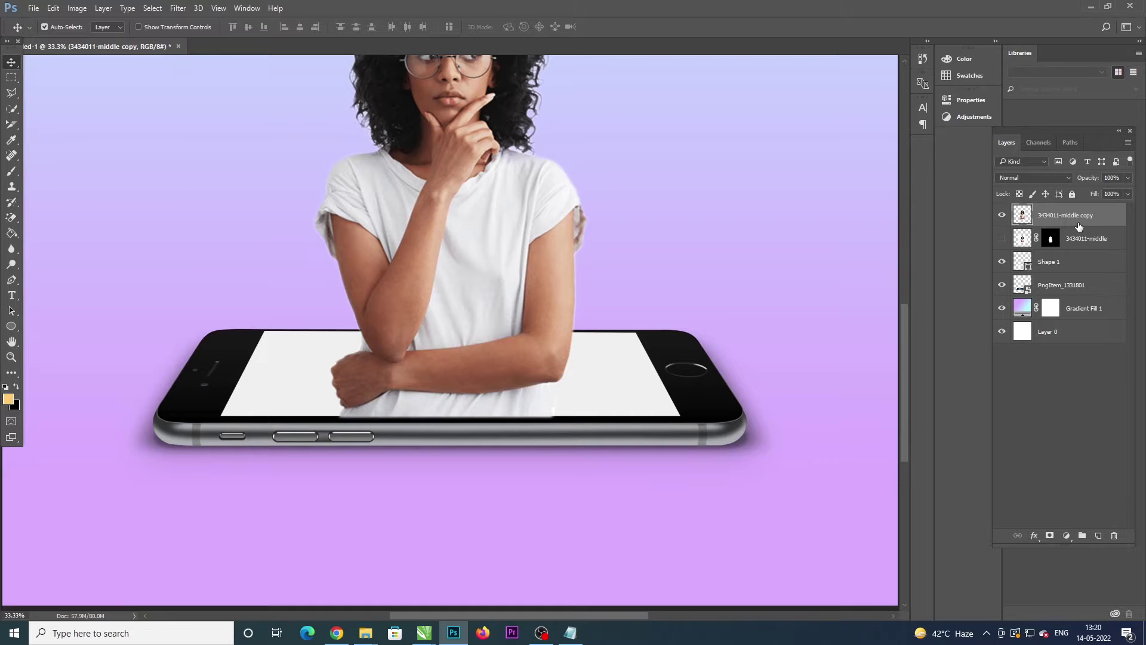
pyautogui.moveTo(1079, 227); pyautogui.dragTo(1074, 260)
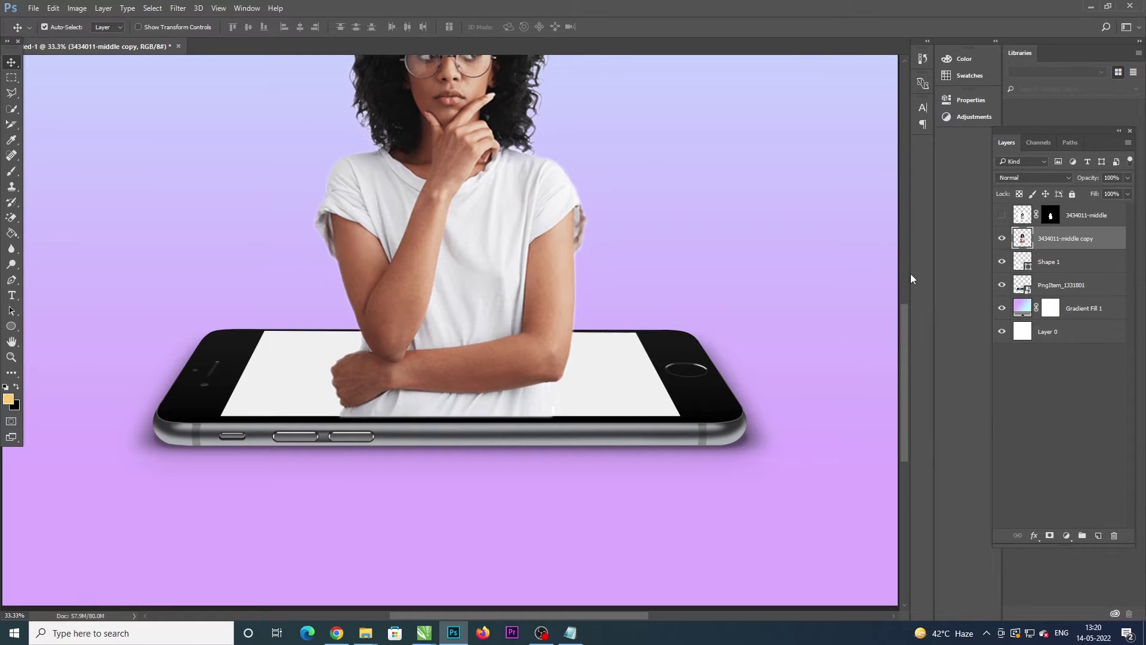
# Step: Delete the shirt pixels in a strip along the phone's bottom edge and deselect
pyautogui.click(12, 77)
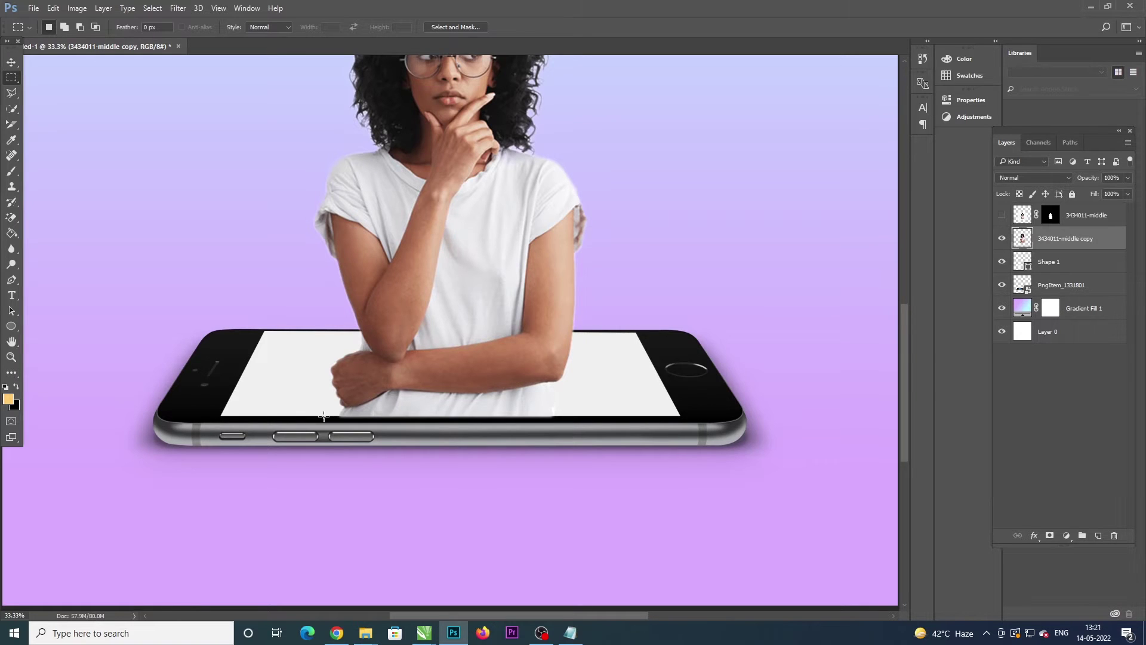
pyautogui.moveTo(324, 416); pyautogui.dragTo(582, 432)
pyautogui.press('Delete')
pyautogui.hotkey('ctrl', 'd')
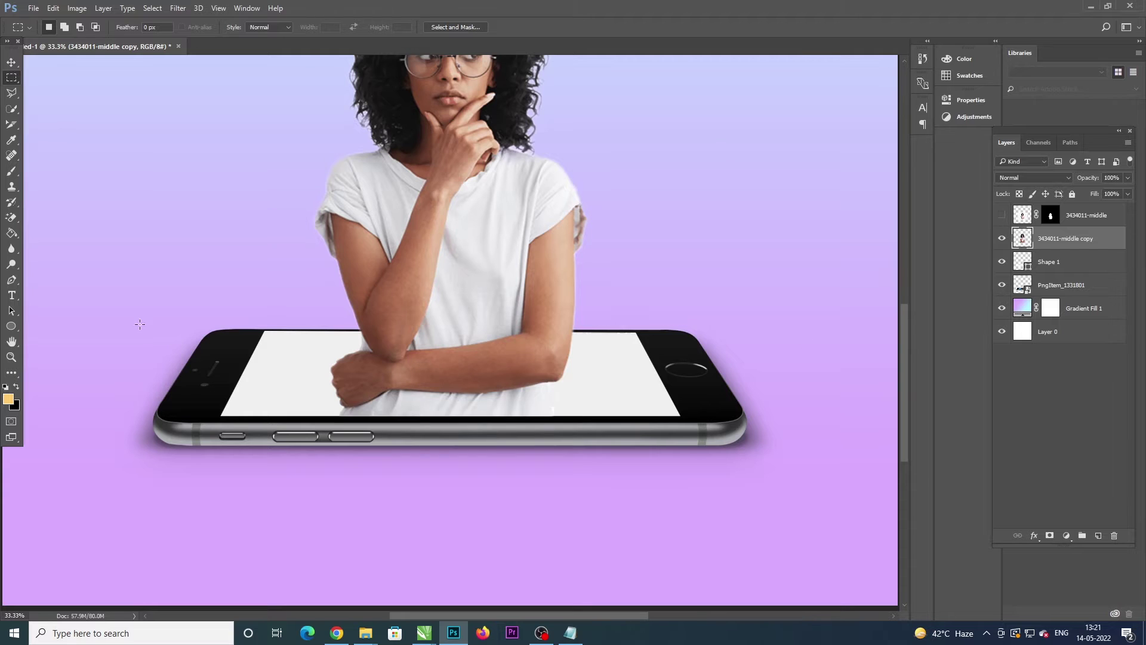
pyautogui.click(11, 62)
pyautogui.hotkey('ctrl', '-')
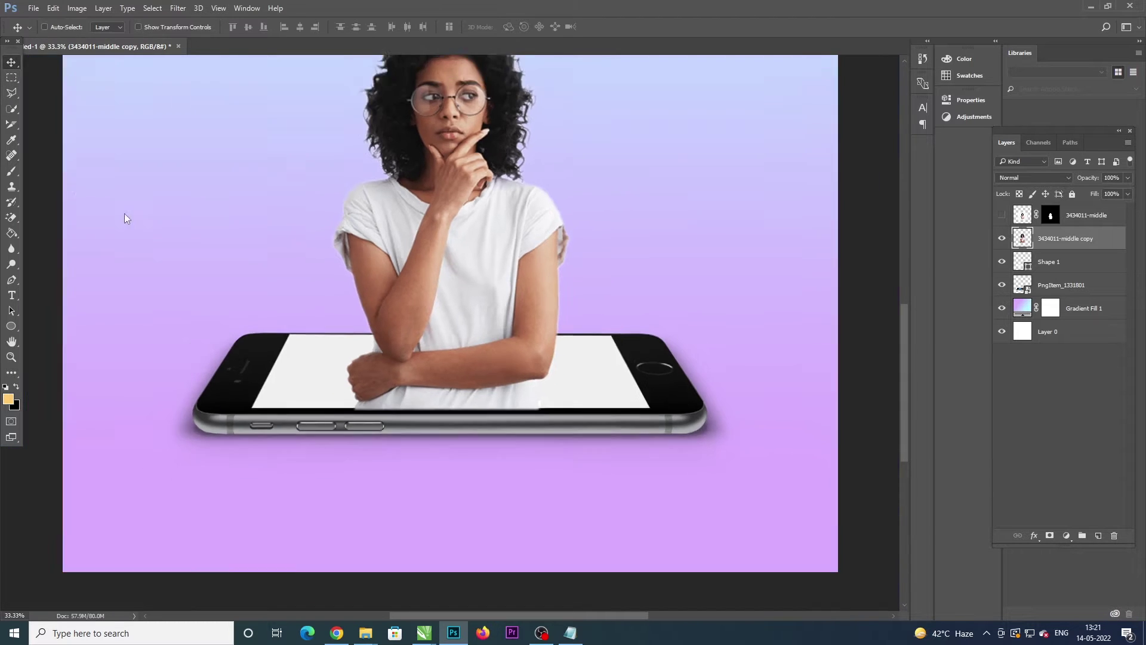
pyautogui.hotkey('ctrl', '-')
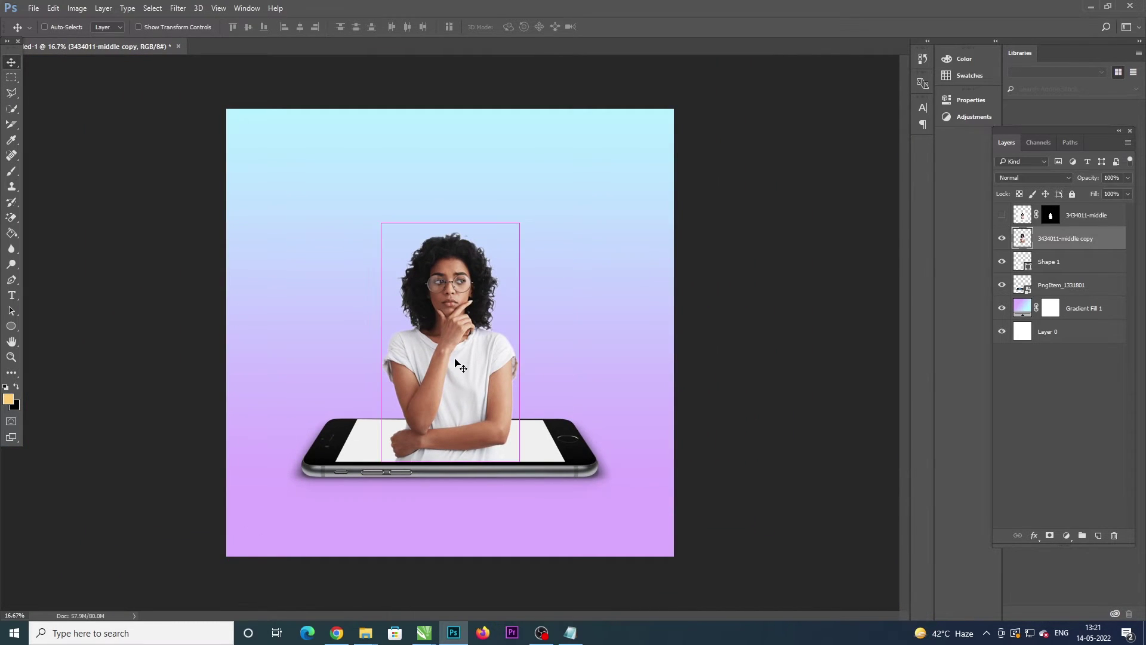
pyautogui.hotkey('ctrl', 'l')
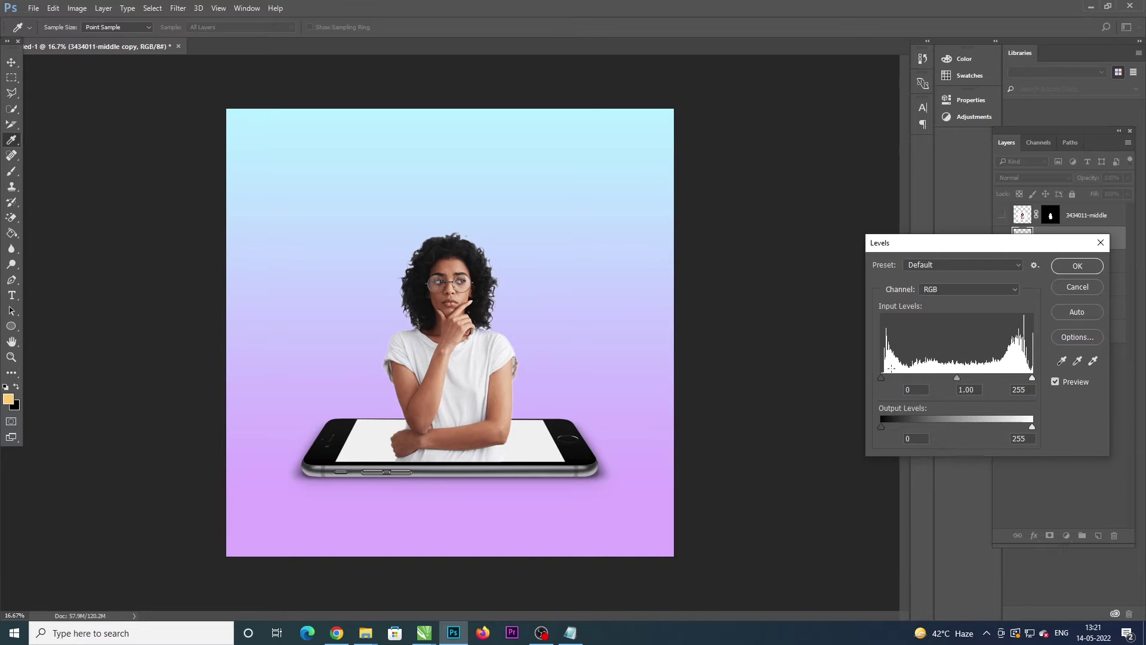
# Step: Deepen the woman's tones with the Levels black-point and midtone sliders
pyautogui.moveTo(882, 378); pyautogui.dragTo(957, 377)
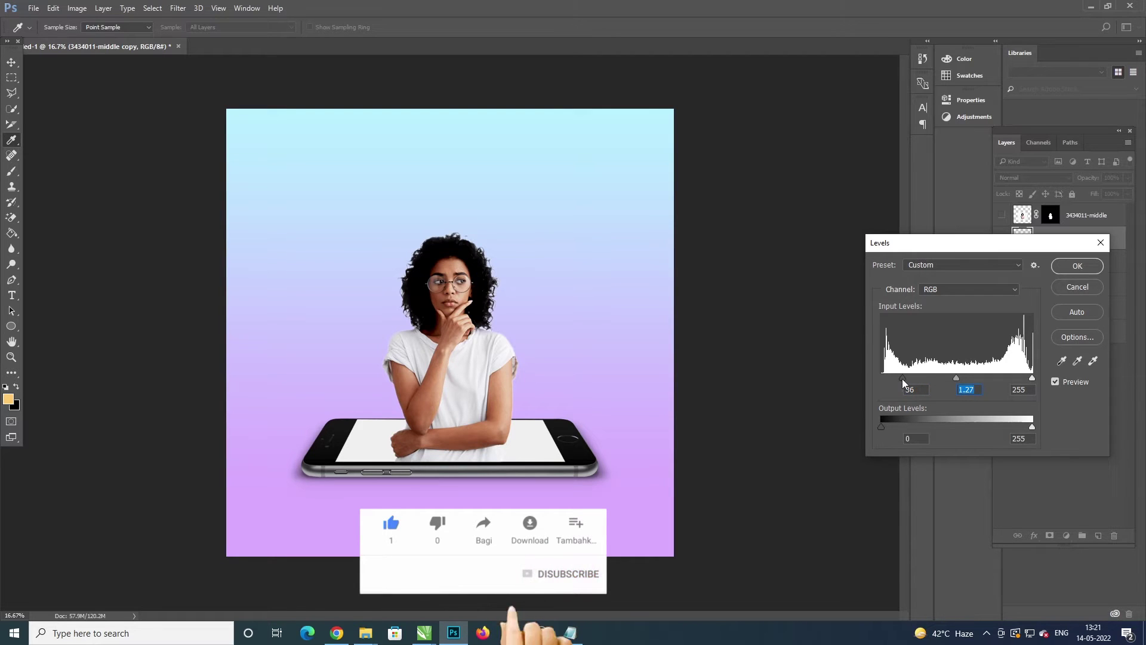
pyautogui.moveTo(903, 378); pyautogui.dragTo(893, 378)
pyautogui.click(1085, 266)
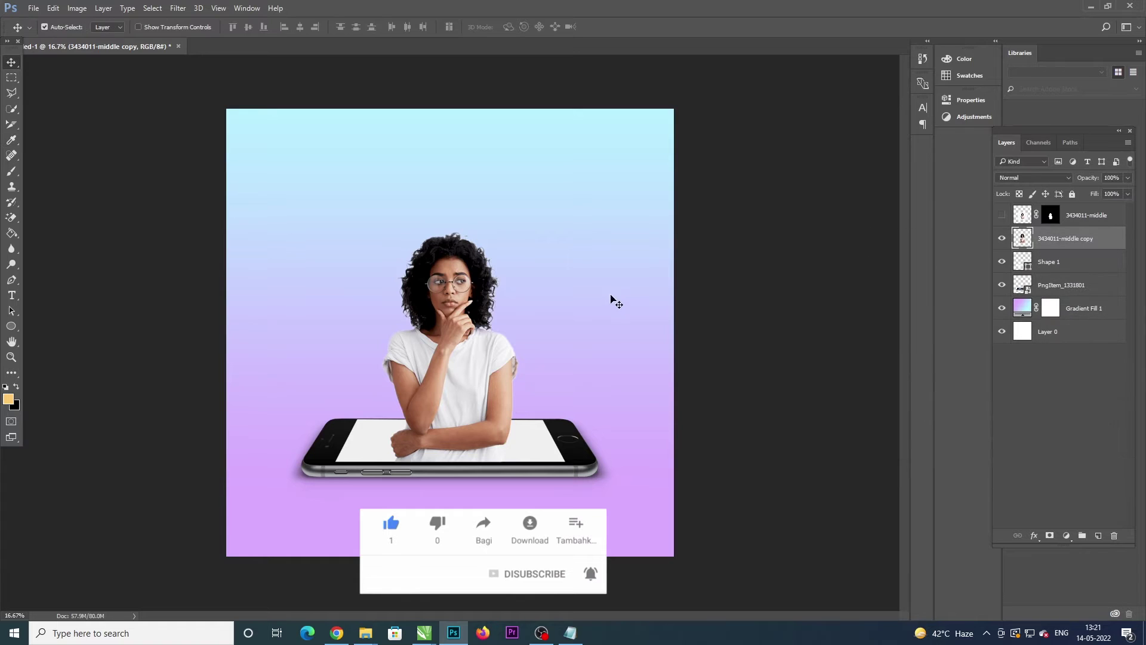
# Step: Enlarge the woman slightly and nudge her back into position
pyautogui.hotkey('ctrl', 't')
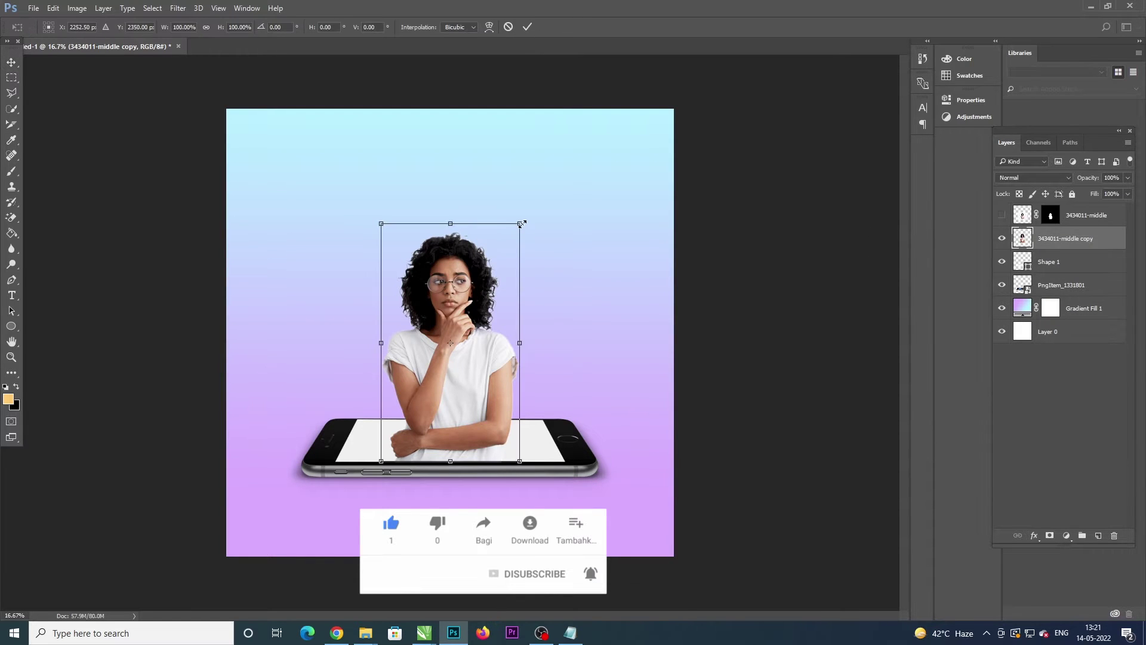
pyautogui.moveTo(522, 224); pyautogui.dragTo(534, 203)
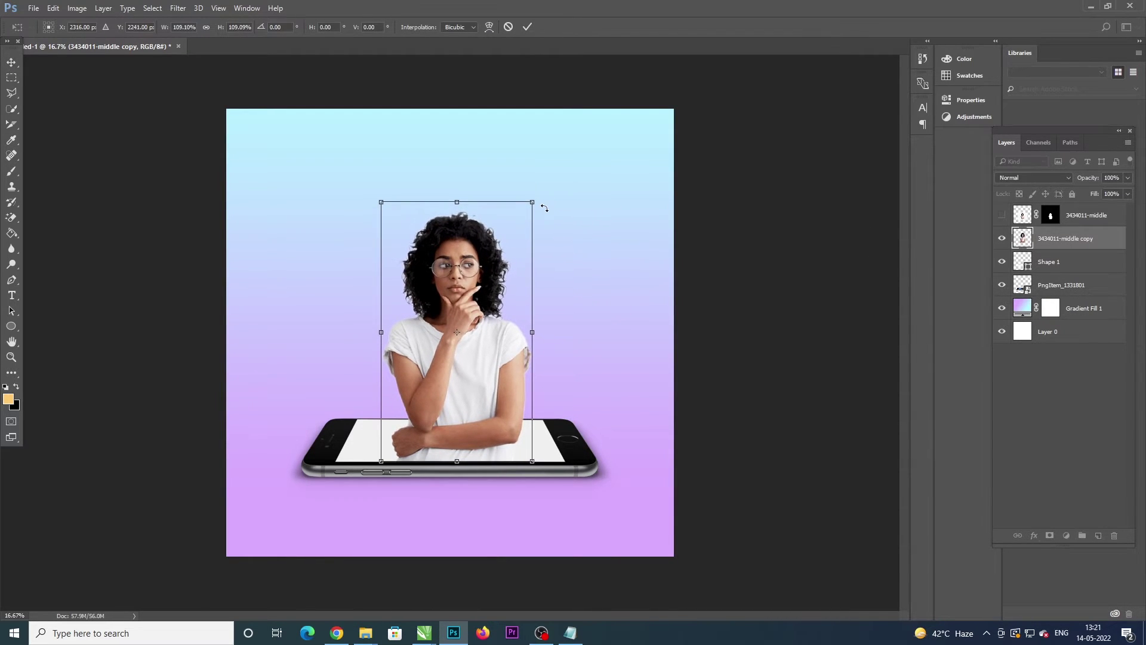
pyautogui.press('Return')
pyautogui.hotkey('shift', 'Left')
pyautogui.hotkey('shift', 'Left')
pyautogui.hotkey('shift', 'Left')
pyautogui.hotkey('shift', 'Left')
pyautogui.hotkey('shift', 'Left')
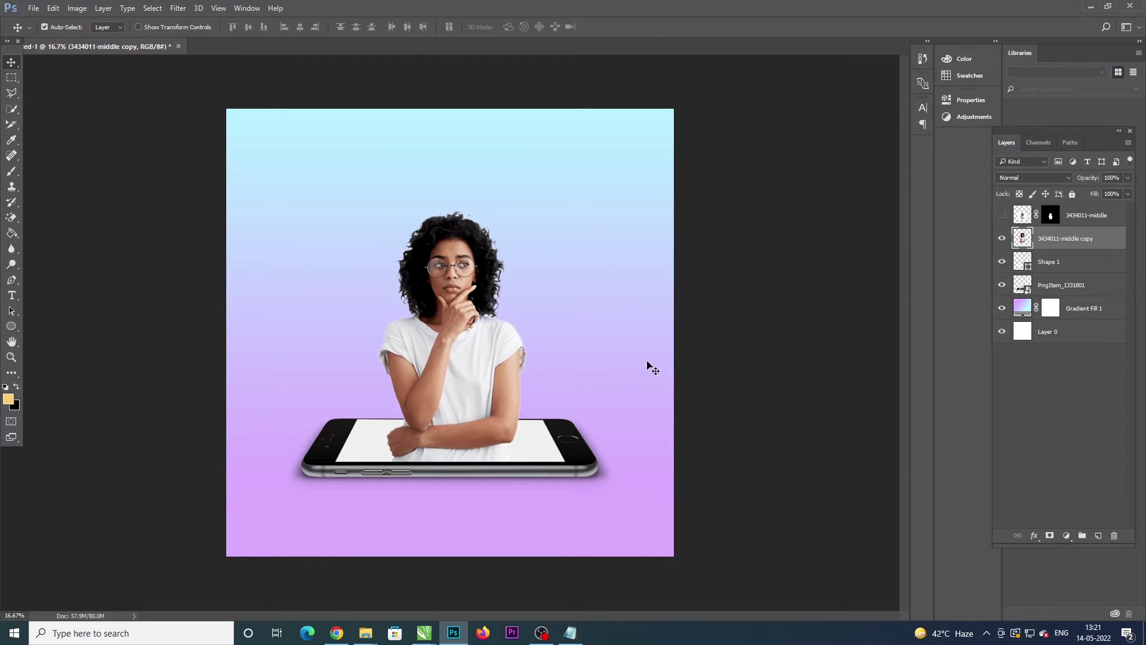
pyautogui.hotkey('shift', 'Right')
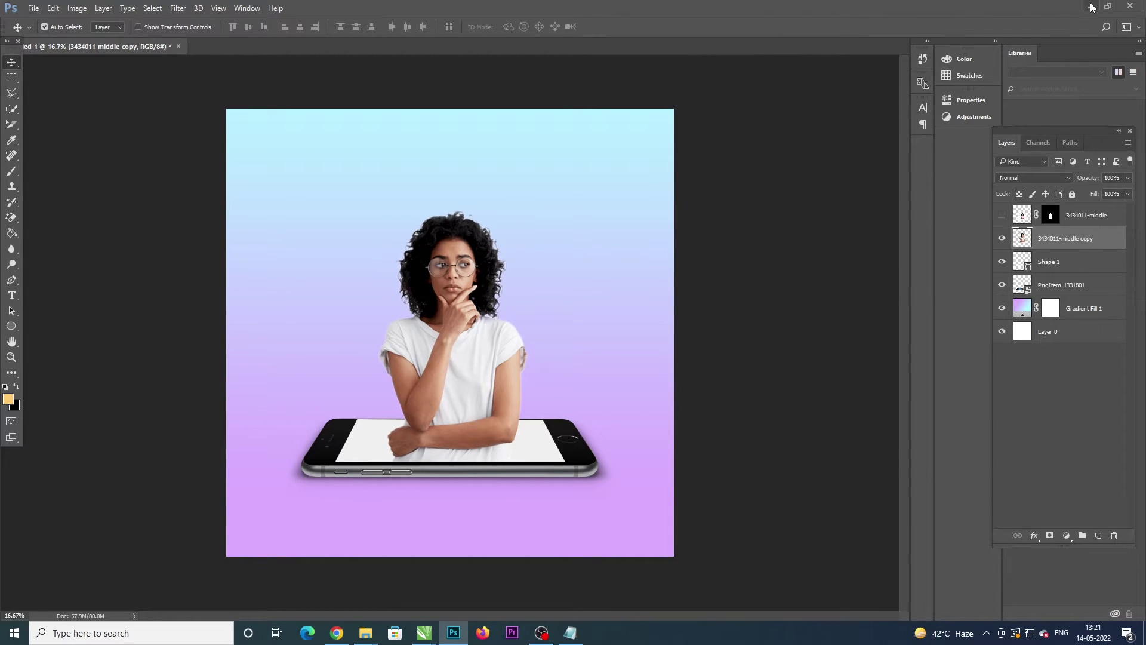
pyautogui.click(1087, 6)
# Step: Open the INSTA GROM folder and drag heart image '1' toward Photoshop
pyautogui.click(1113, 8)
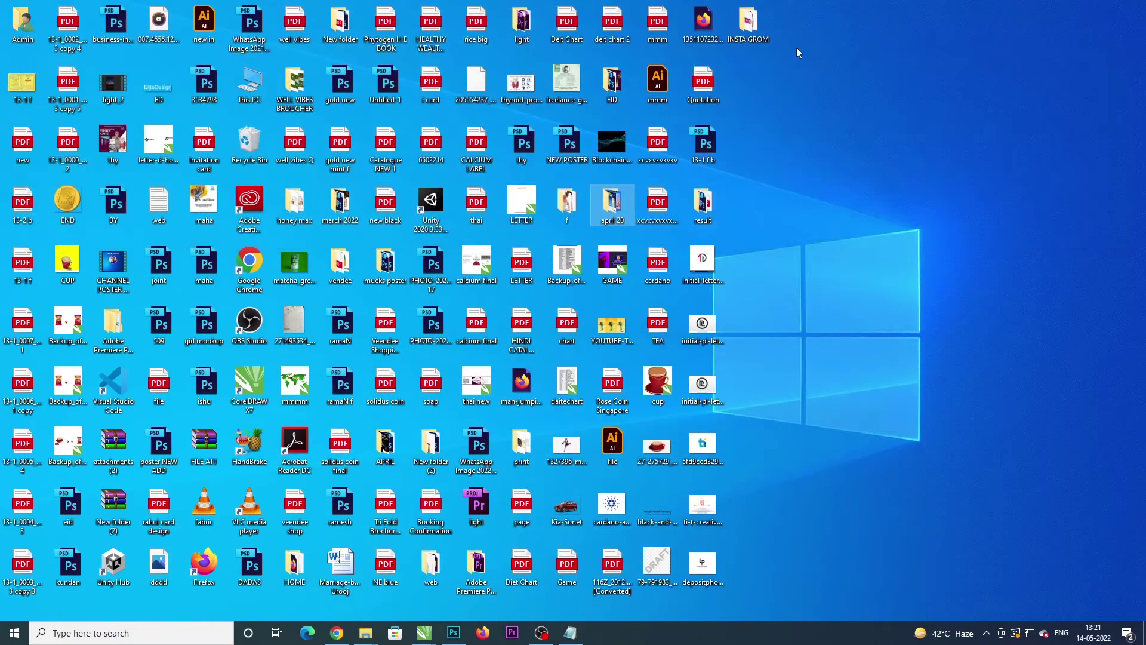
pyautogui.doubleClick(748, 24)
pyautogui.click(388, 175)
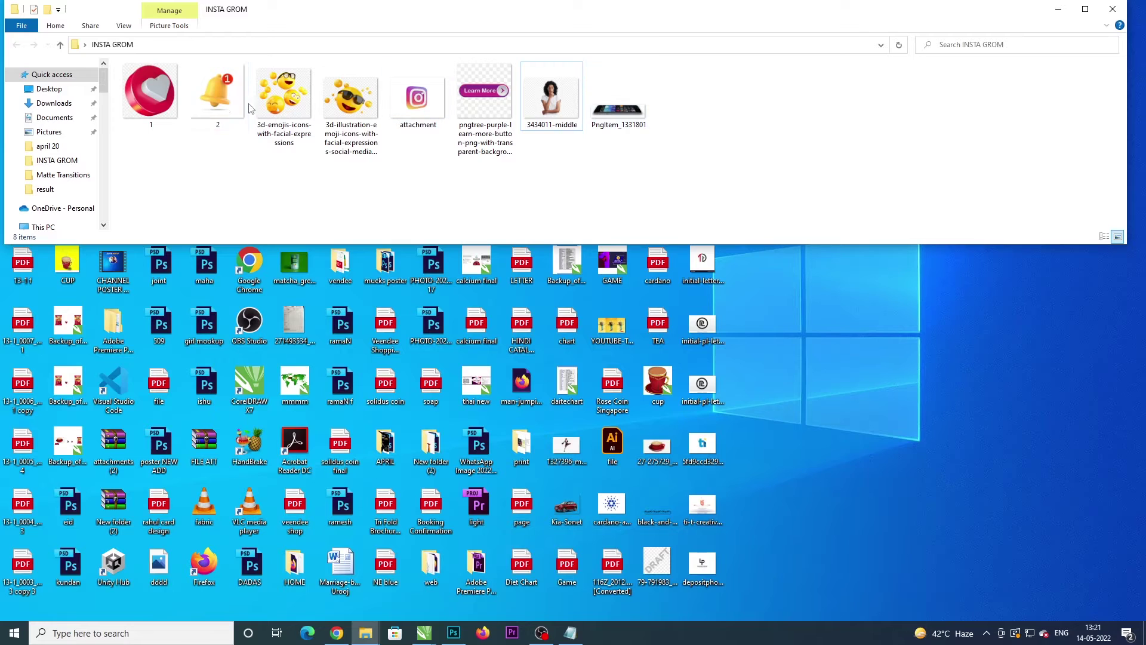
pyautogui.click(153, 103)
pyautogui.click(420, 113)
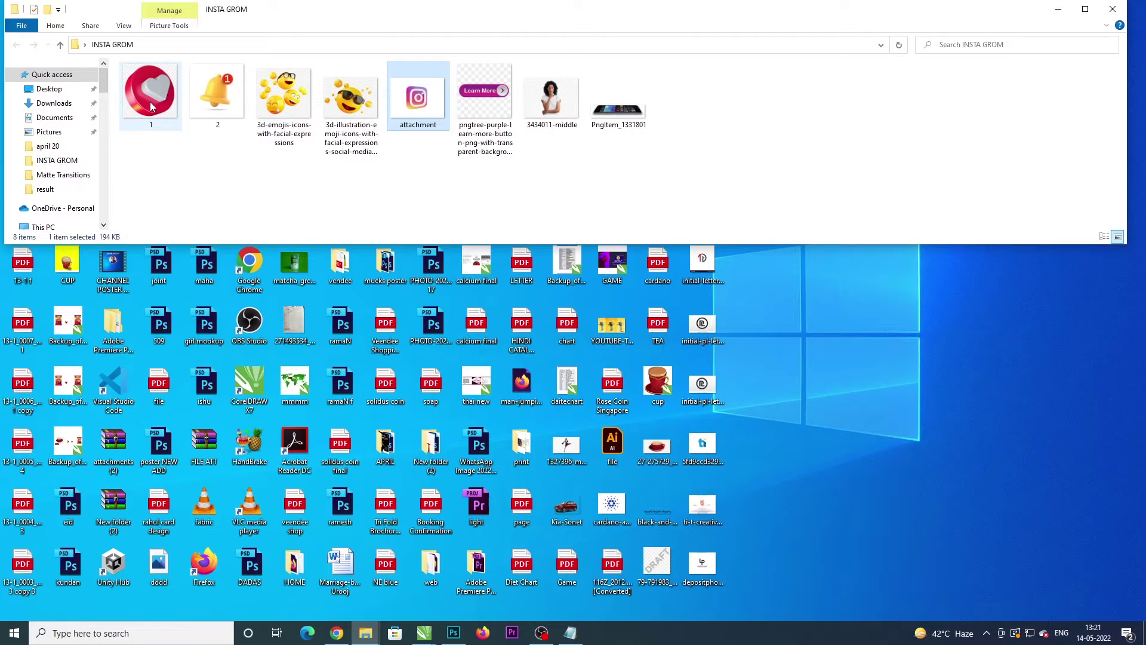
pyautogui.moveTo(151, 102)
pyautogui.mouseDown()
pyautogui.moveTo(448, 473)
pyautogui.moveTo(433, 255)
pyautogui.moveTo(337, 231)
pyautogui.mouseUp()
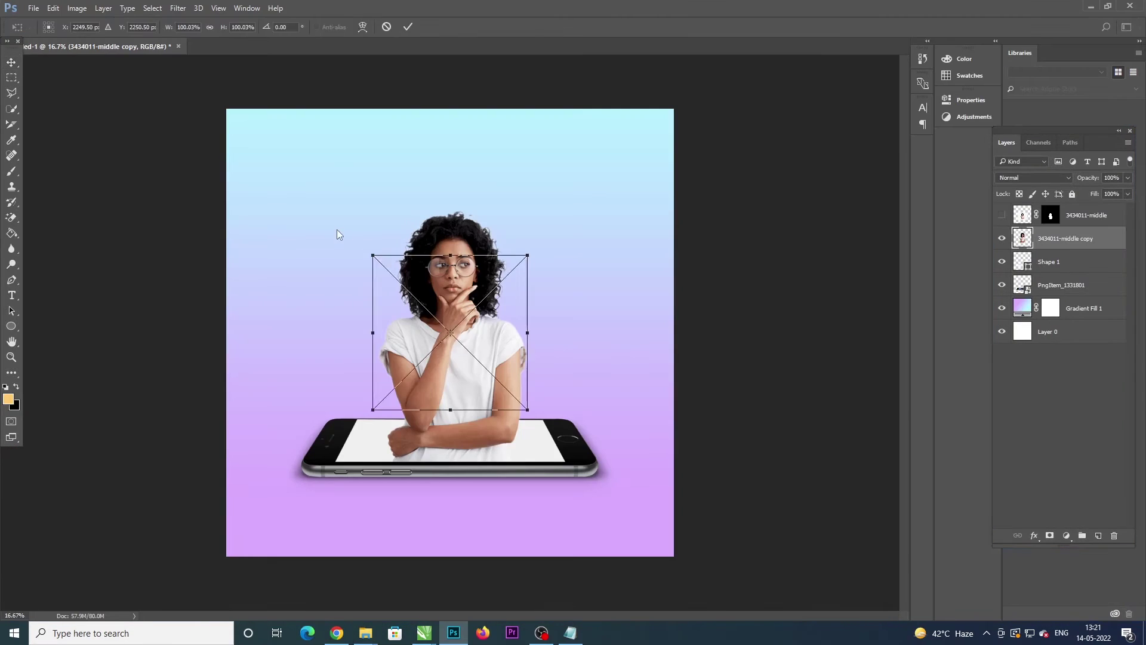
# Step: Place the heart image, try Magic Erasing its background after rasterizing, then undo
pyautogui.press('Return')
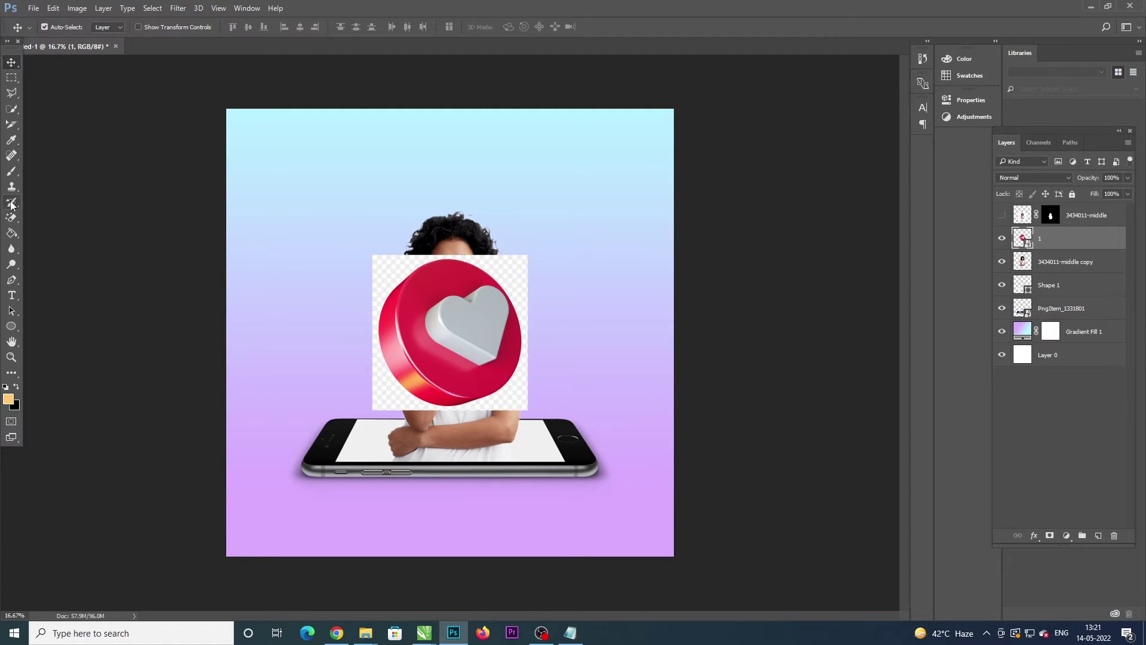
pyautogui.click(12, 218)
pyautogui.click(400, 268)
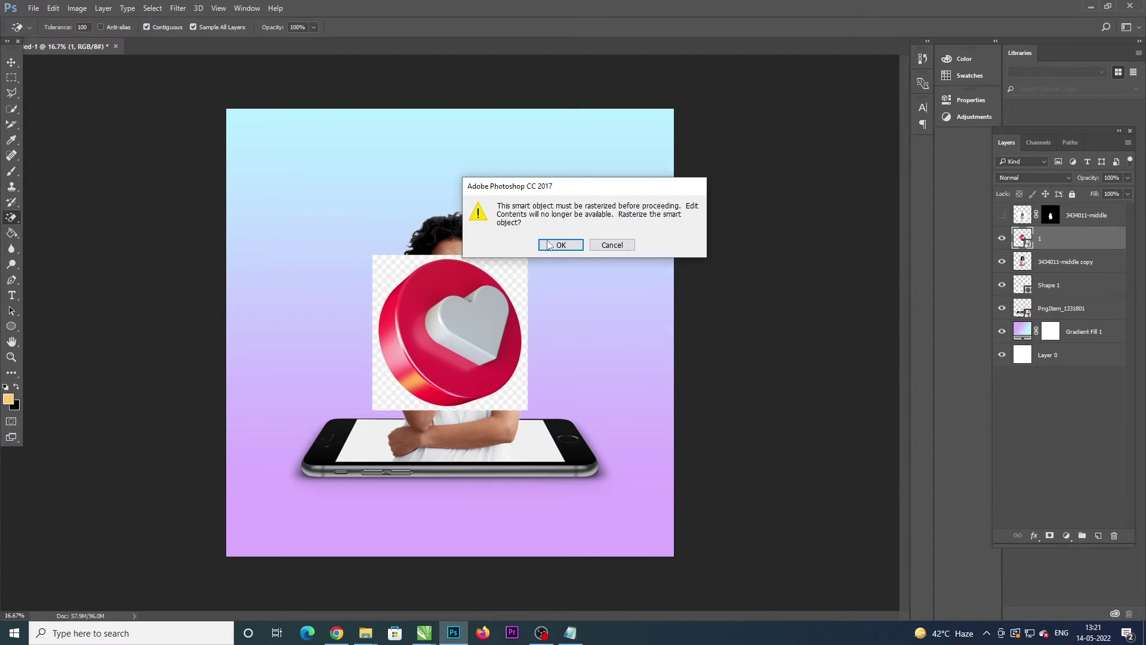
pyautogui.click(560, 245)
pyautogui.click(387, 268)
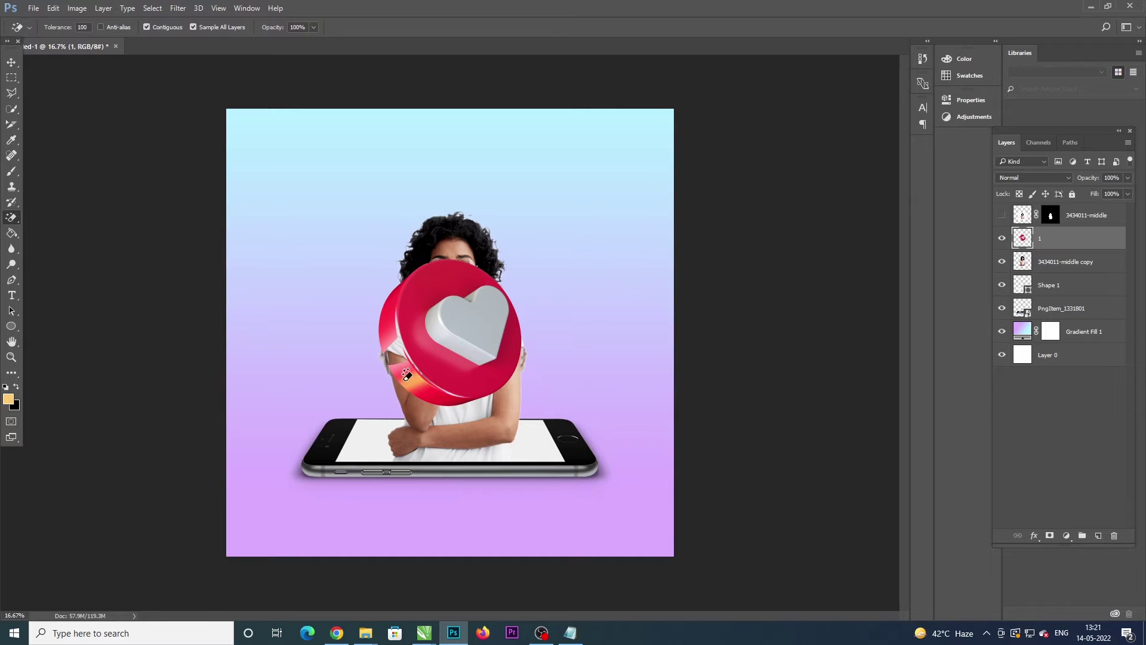
pyautogui.hotkey('ctrl', 'z')
# Step: Quick-select the red heart disc, copy it to a new layer, and delete the original
pyautogui.click(11, 109)
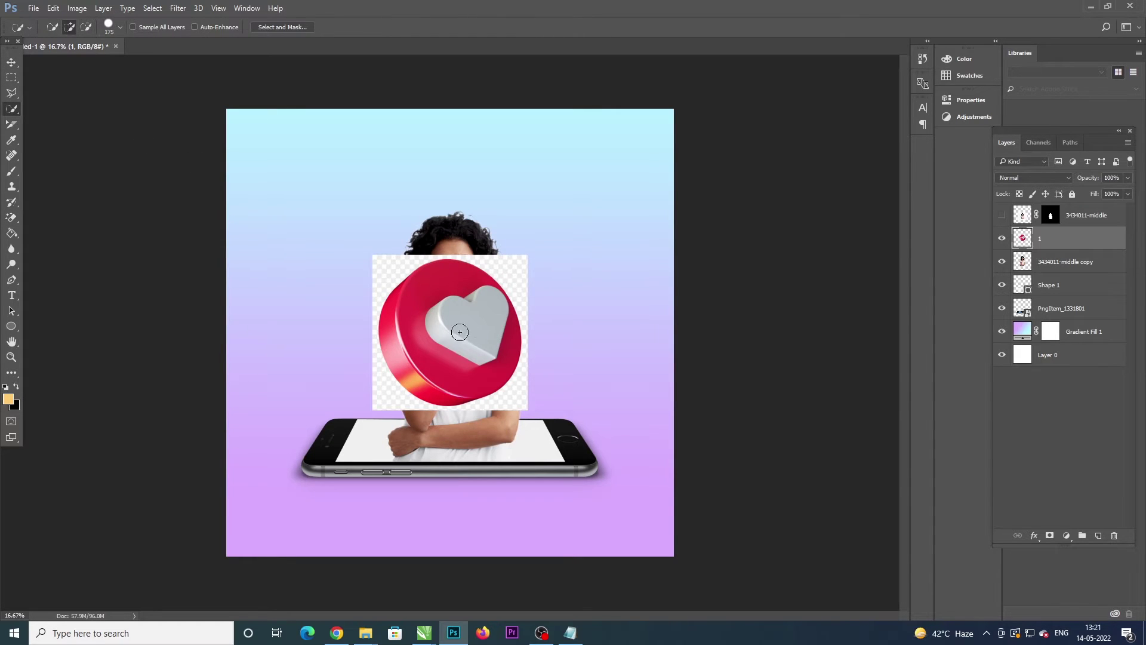
pyautogui.click(401, 310)
pyautogui.hotkey('ctrl', 'j')
pyautogui.click(1068, 263)
pyautogui.press('Delete')
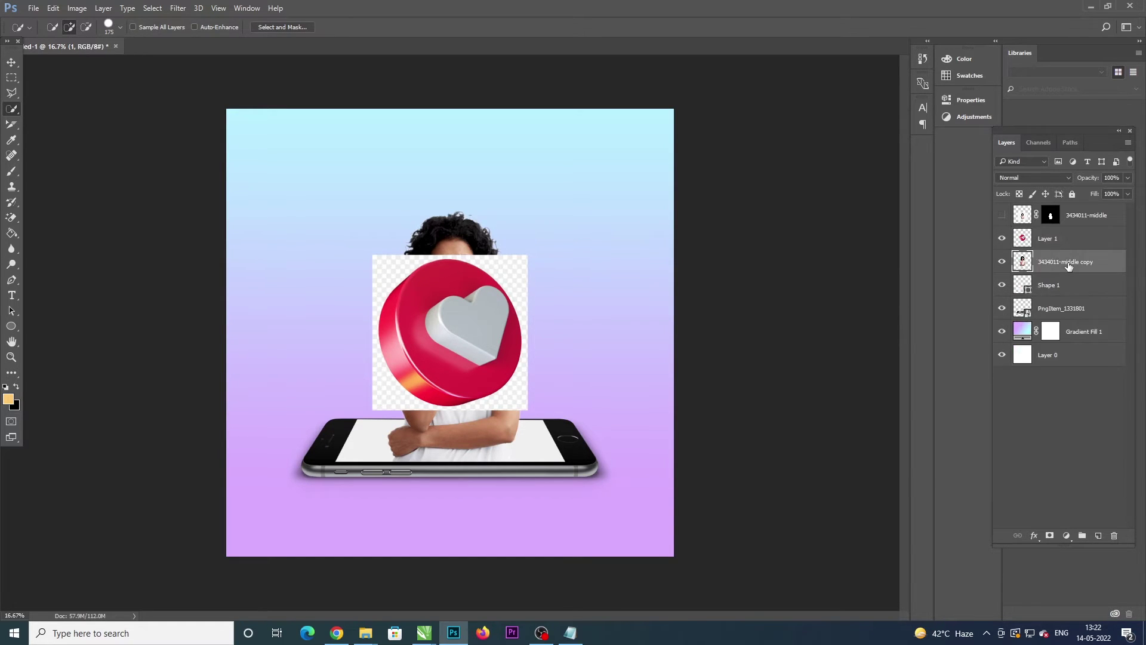
# Step: Move the heart disc to the canvas's left side and shrink it slightly
pyautogui.click(11, 62)
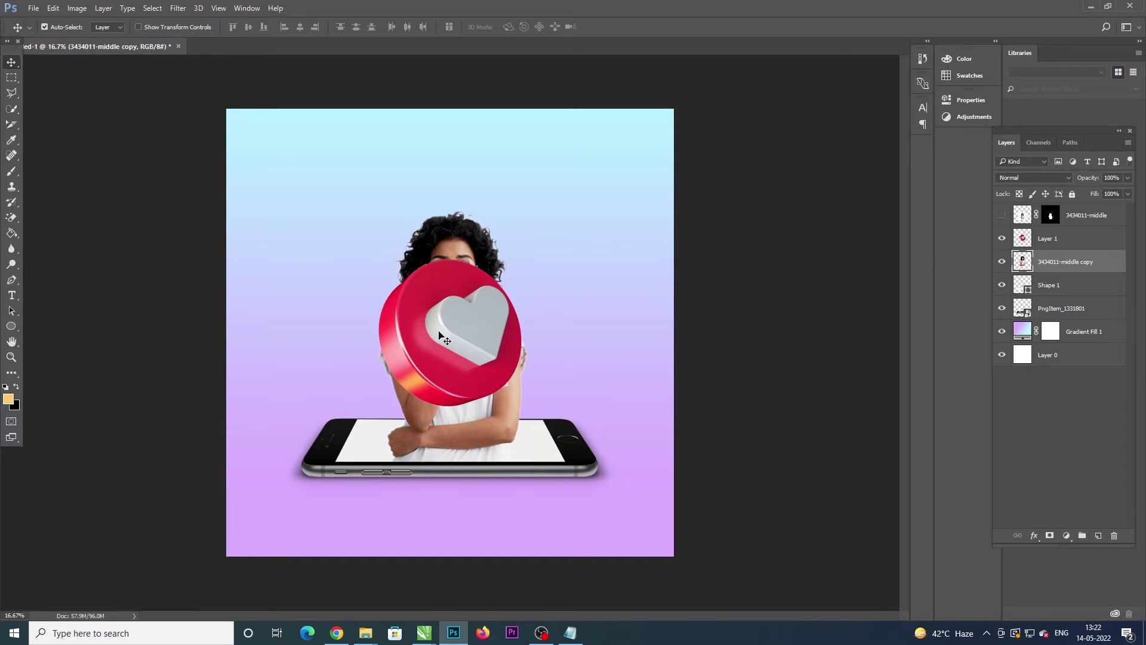
pyautogui.moveTo(435, 336)
pyautogui.mouseDown()
pyautogui.moveTo(261, 284)
pyautogui.moveTo(260, 274)
pyautogui.mouseUp()
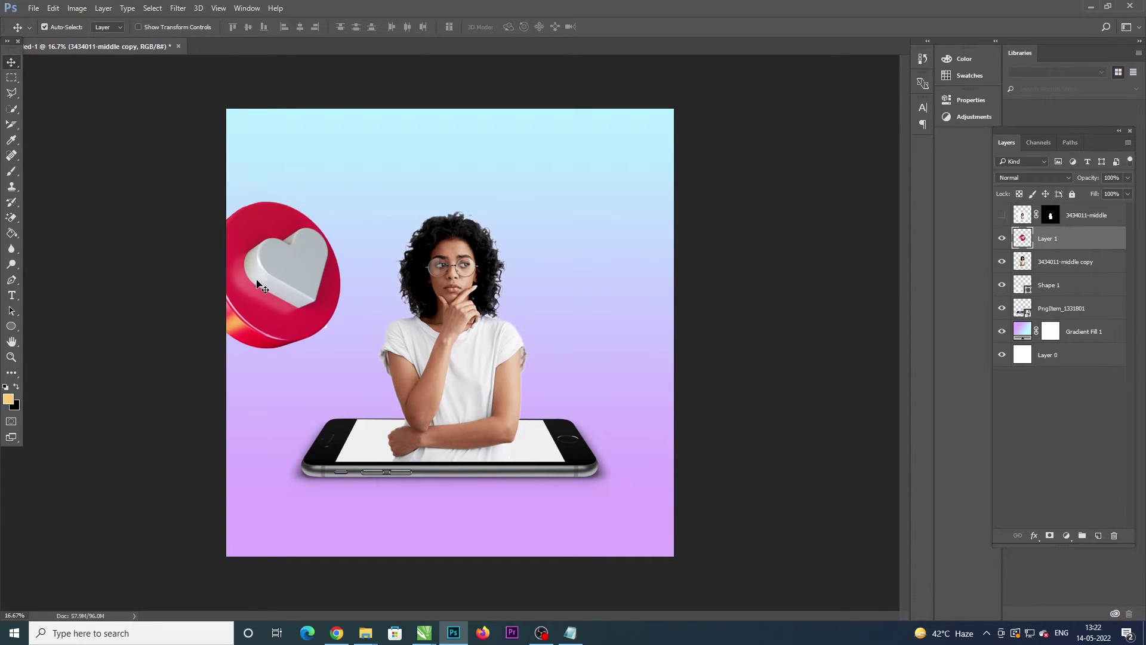
pyautogui.hotkey('ctrl', 't')
pyautogui.moveTo(340, 203); pyautogui.dragTo(335, 208)
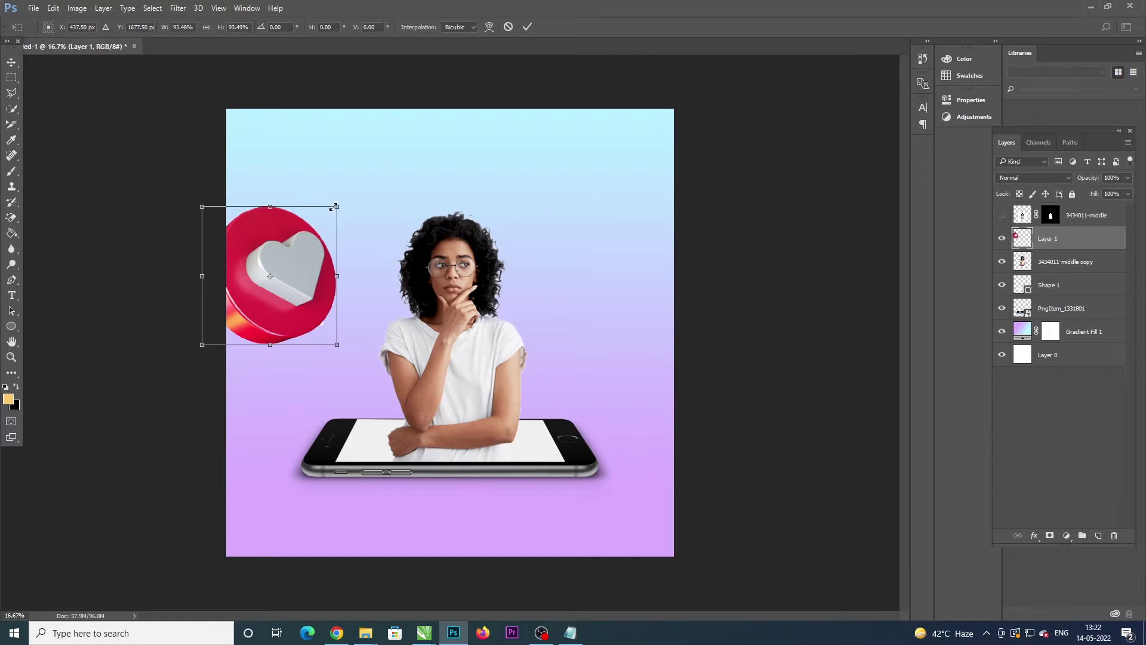
pyautogui.press('Return')
# Step: Scroll the view and switch the eraser tool group back to the plain Eraser
pyautogui.scroll(2, 203, 435)
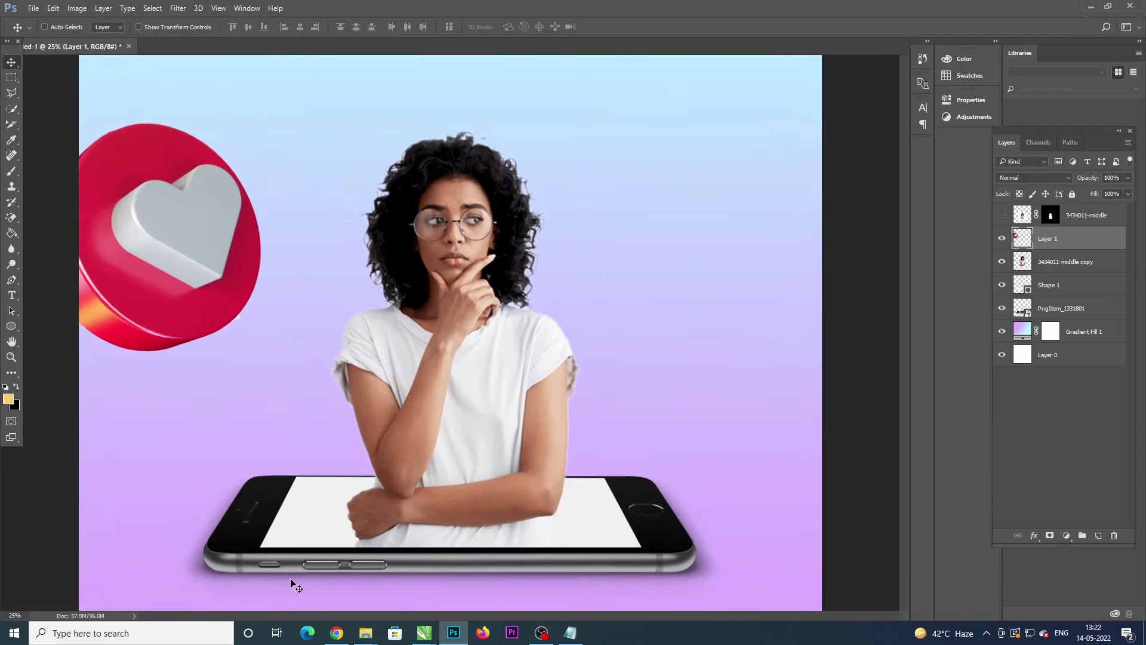
pyautogui.scroll(2, 295, 583)
pyautogui.scroll(1, 192, 480)
pyautogui.scroll(1, 417, 427)
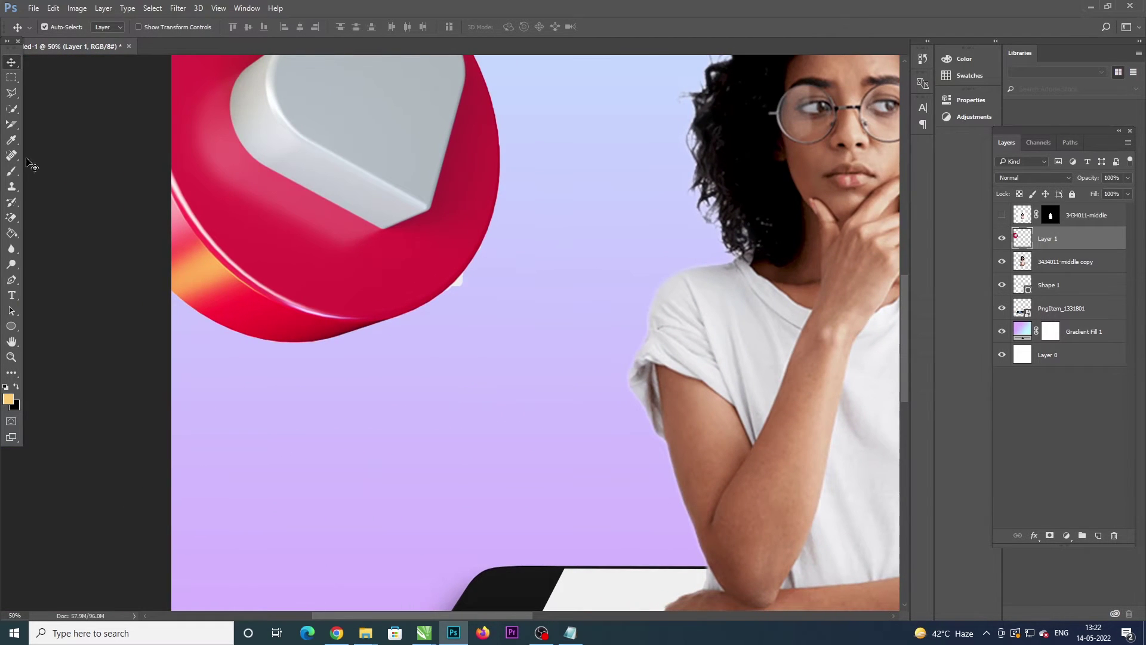
pyautogui.rightClick(13, 223)
pyautogui.click(57, 217)
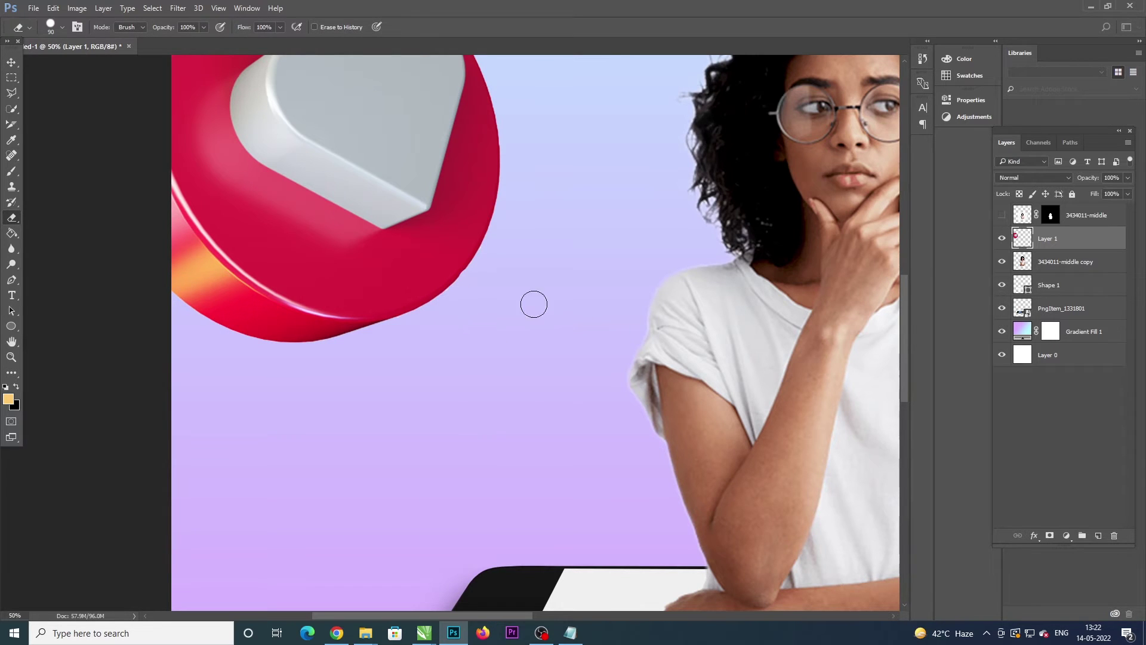
pyautogui.scroll(-2, 485, 345)
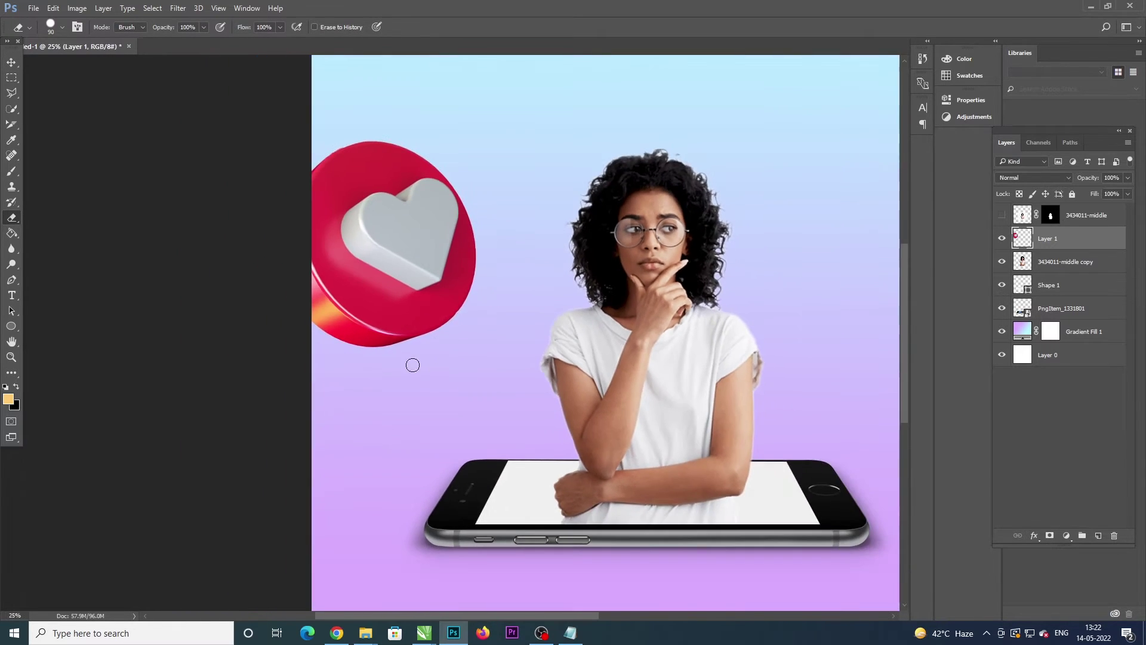
pyautogui.scroll(-2, 358, 367)
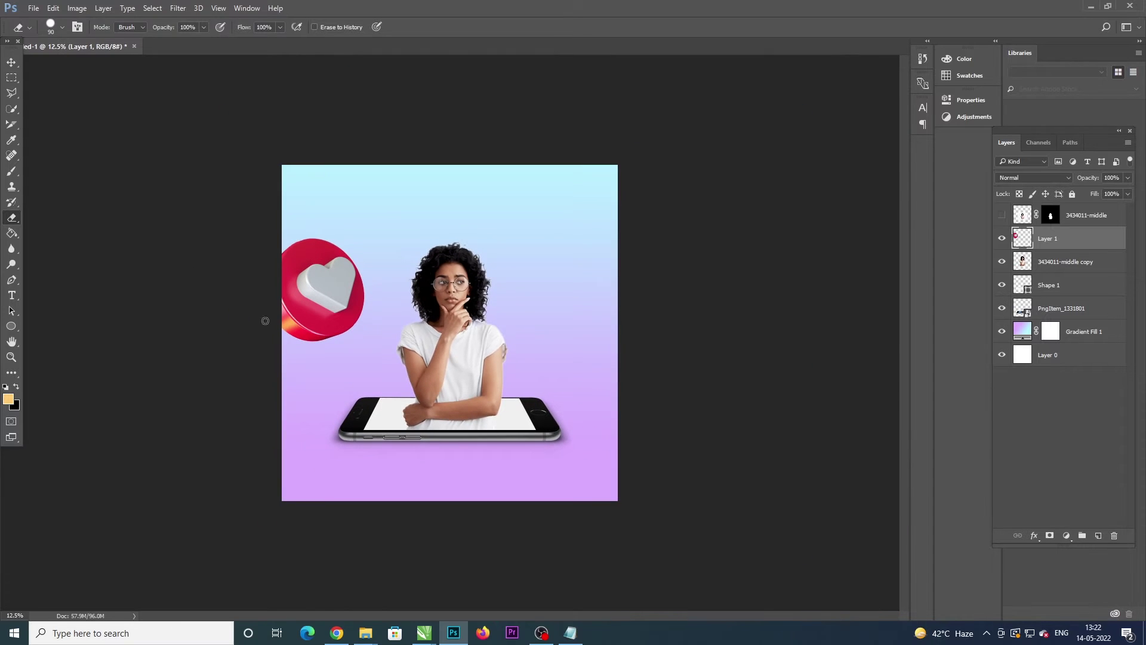
# Step: Shrink the heart to about half size and position it at the left edge
pyautogui.click(12, 62)
pyautogui.hotkey('ctrl', 't')
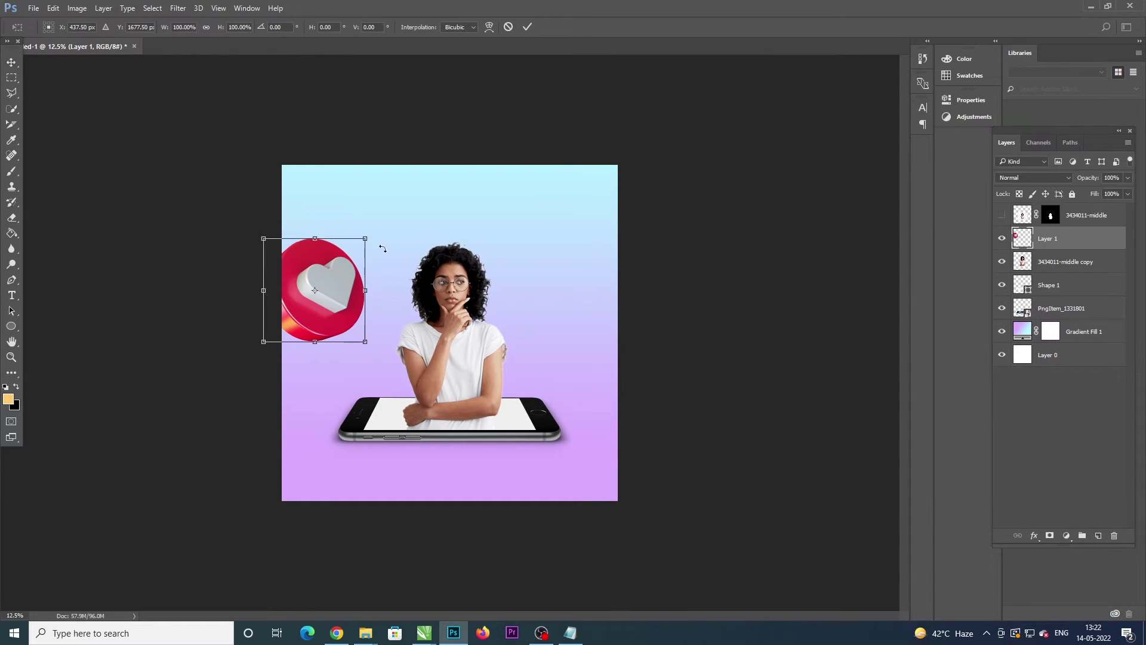
pyautogui.moveTo(365, 239); pyautogui.dragTo(343, 261)
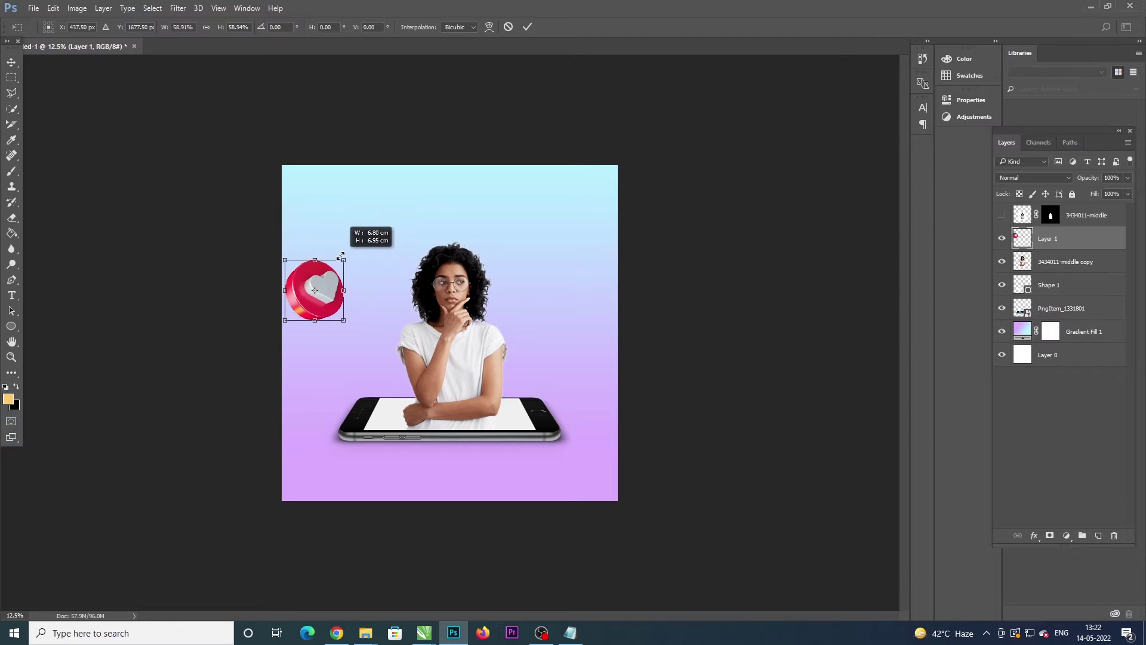
pyautogui.moveTo(310, 305); pyautogui.dragTo(300, 318)
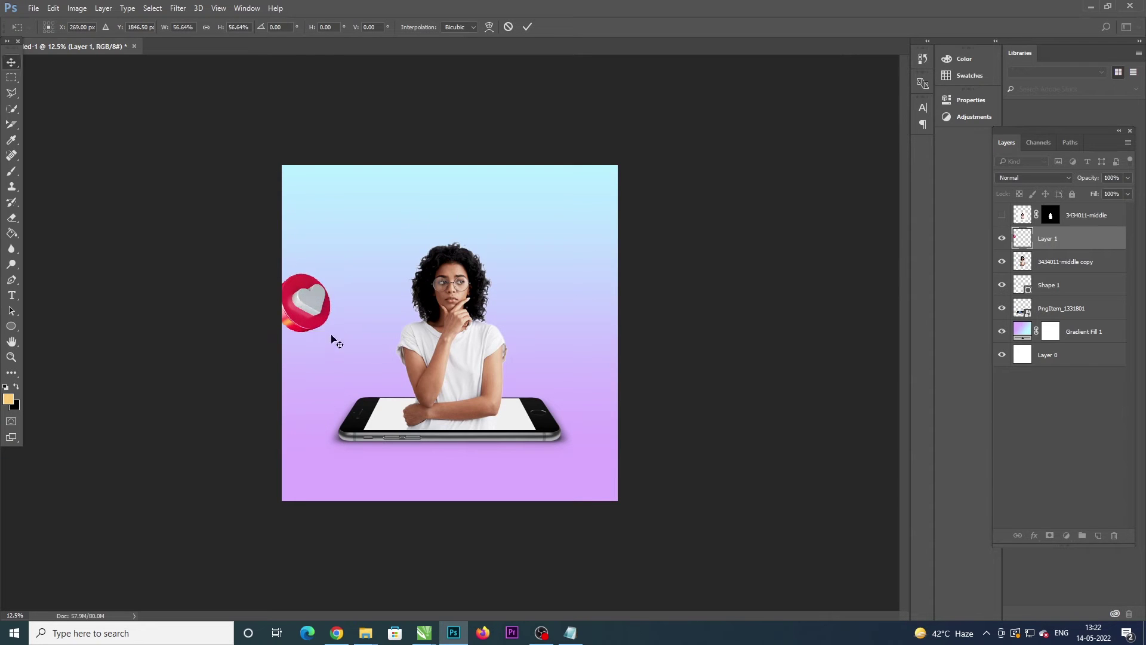
pyautogui.press('Return')
# Step: Drag bell image '2' from the folder into Photoshop, place it and enlarge it
pyautogui.click(1091, 6)
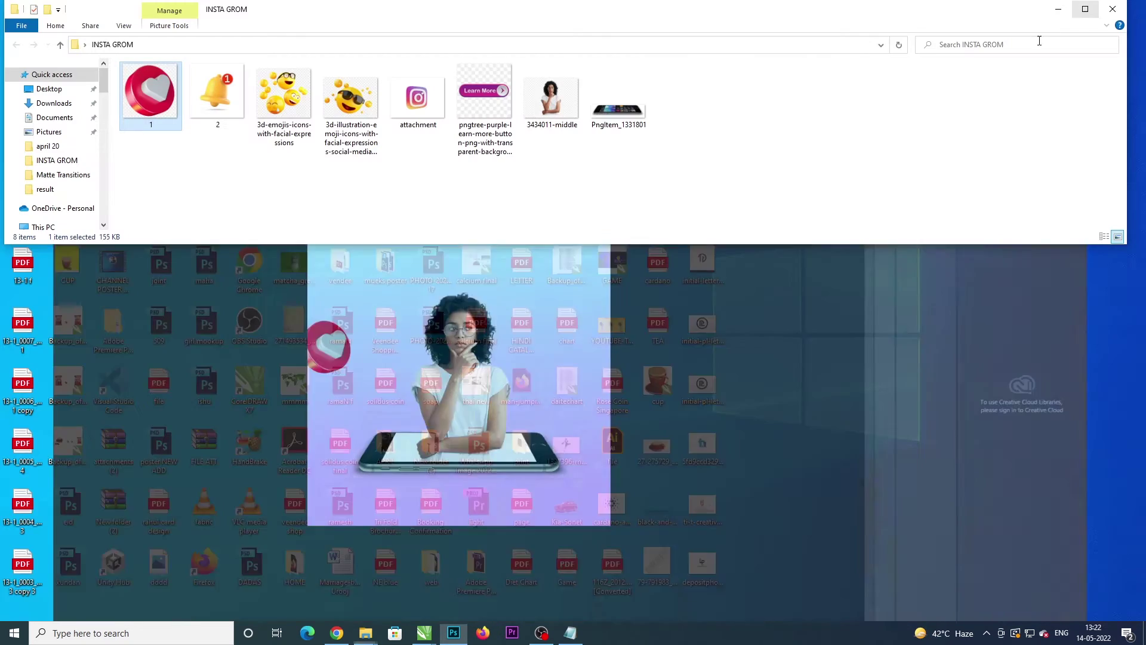
pyautogui.moveTo(218, 92)
pyautogui.mouseDown()
pyautogui.moveTo(517, 625)
pyautogui.moveTo(470, 599)
pyautogui.moveTo(540, 293)
pyautogui.mouseUp()
pyautogui.press('Return')
pyautogui.hotkey('ctrl', 't')
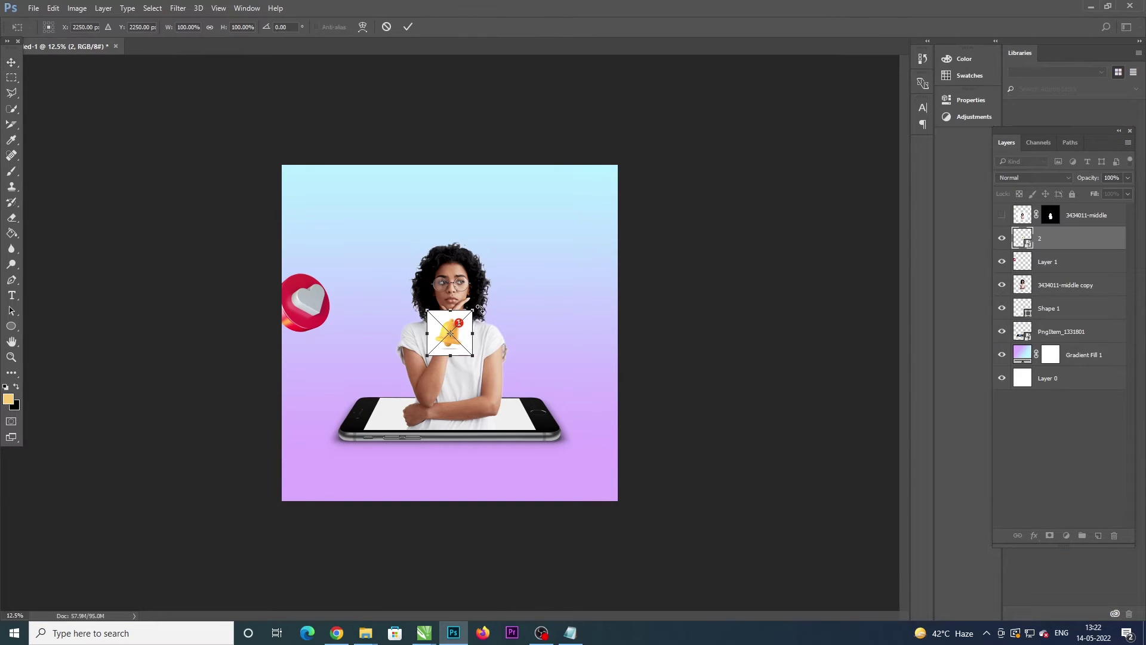
pyautogui.moveTo(473, 310); pyautogui.dragTo(530, 252)
pyautogui.press('Return')
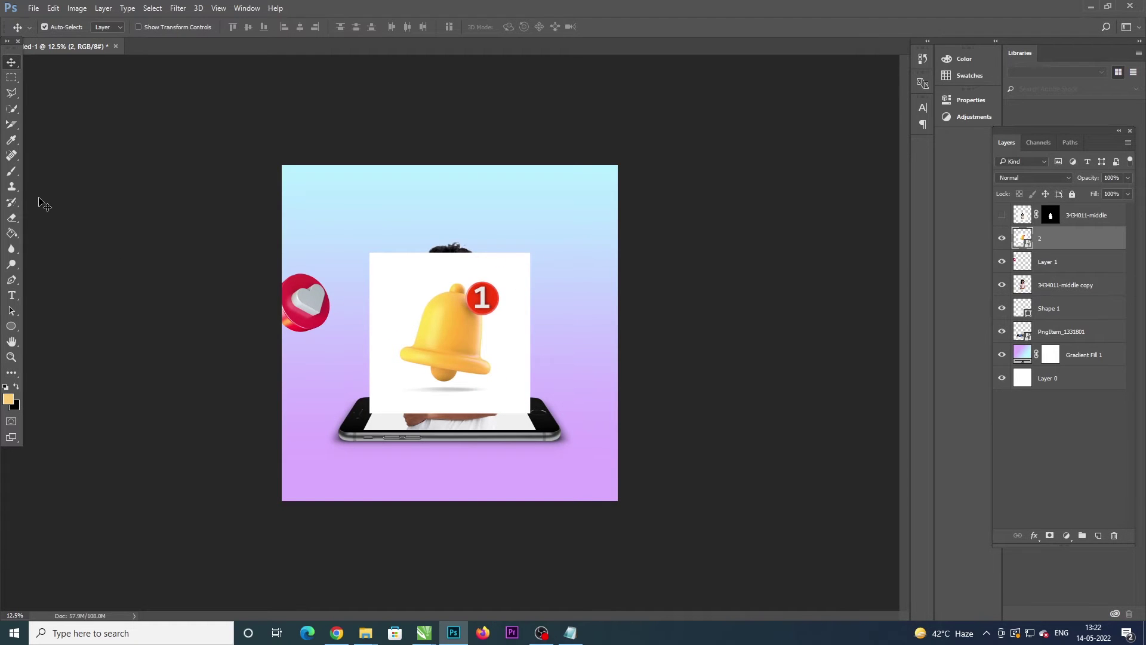
# Step: Remove the bell's white box with the Magic Eraser, rasterizing the layer
pyautogui.rightClick(19, 224)
pyautogui.click(65, 242)
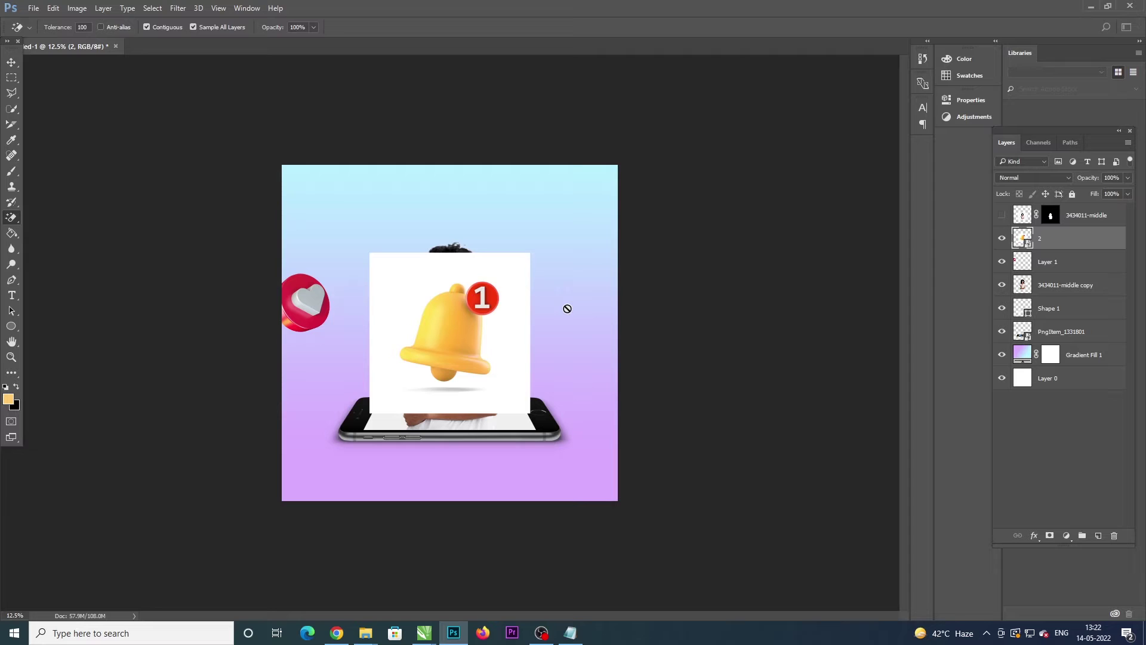
pyautogui.click(442, 277)
pyautogui.click(561, 244)
pyautogui.click(406, 272)
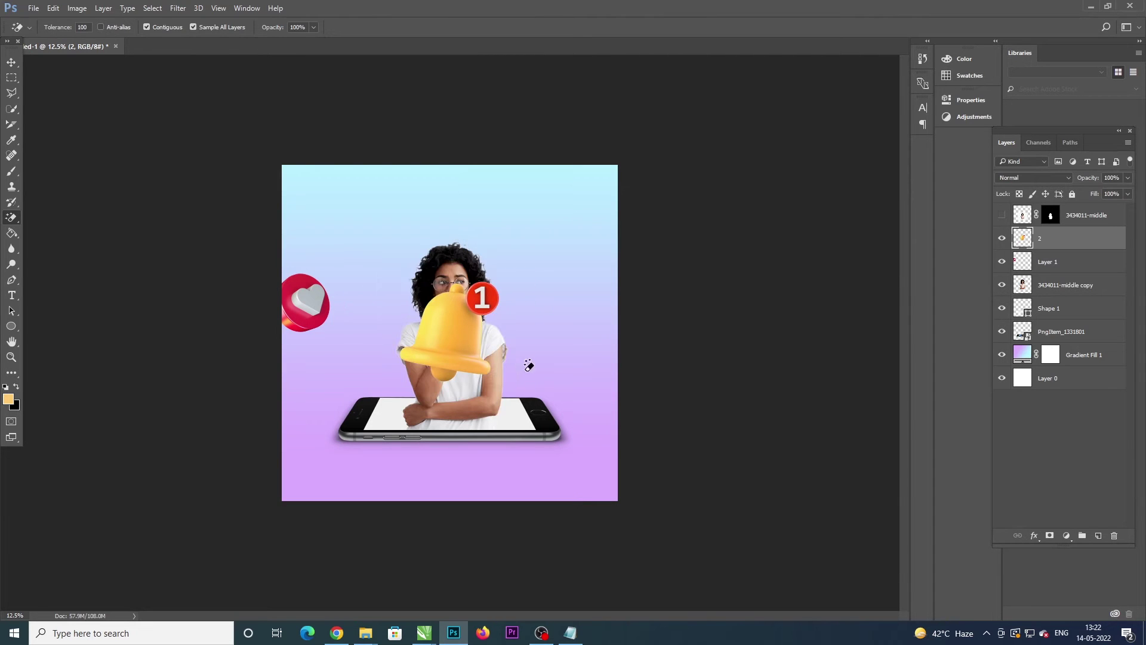
# Step: Move the bell up beside the woman's head, shrink it to about 46% and tilt it
pyautogui.click(11, 62)
pyautogui.moveTo(443, 346); pyautogui.dragTo(373, 234)
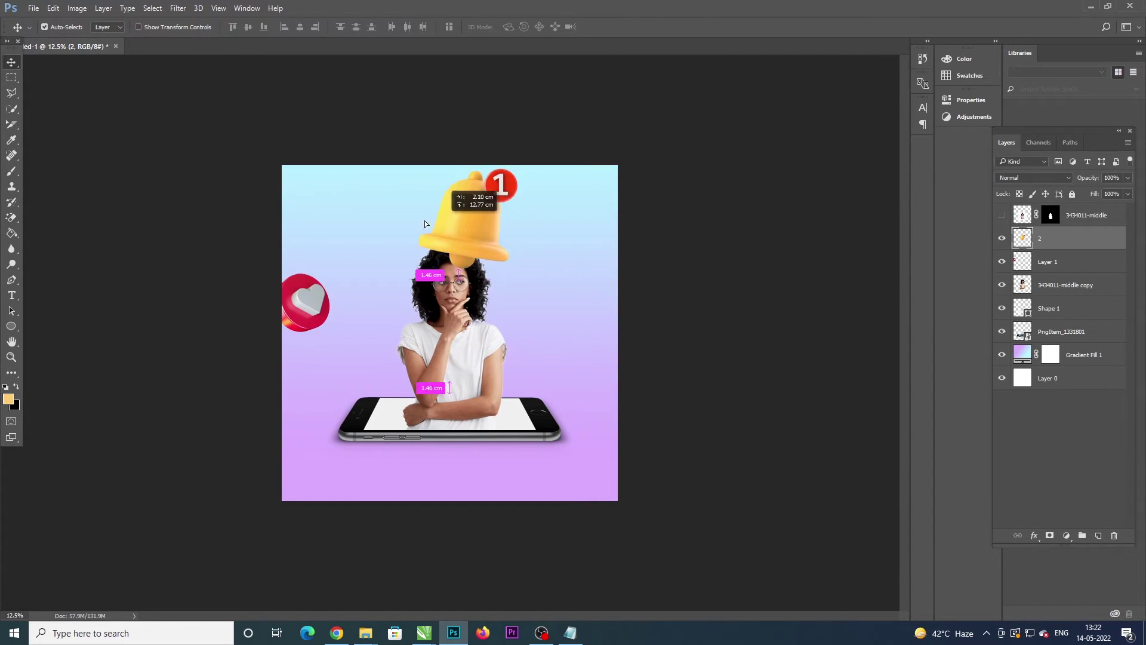
pyautogui.hotkey('ctrl', 't')
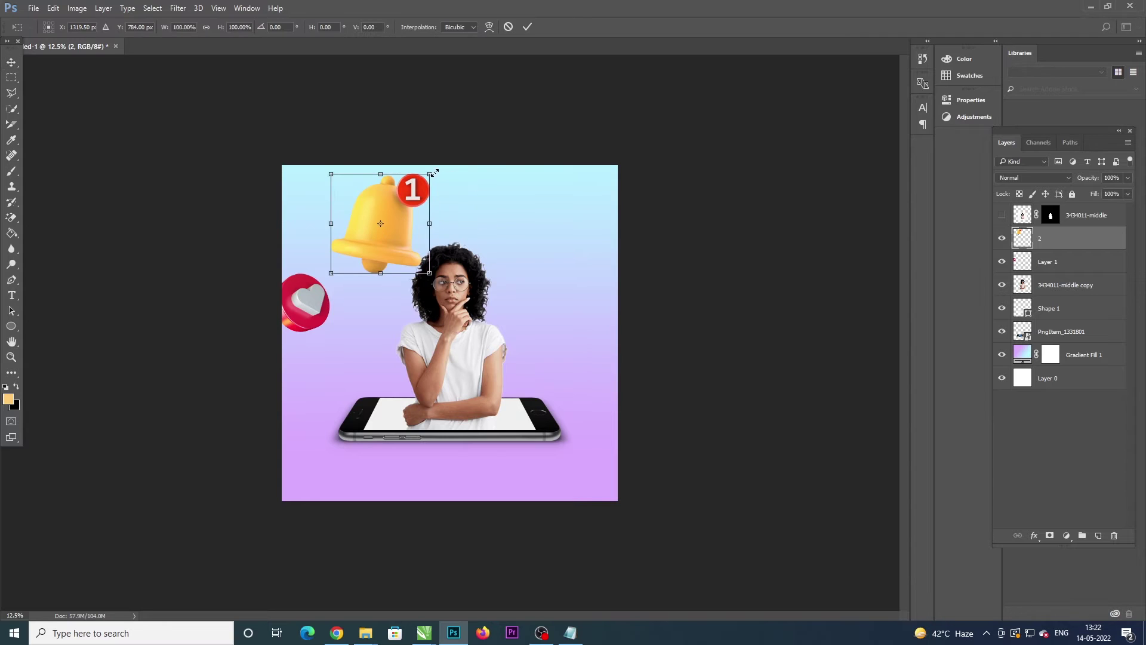
pyautogui.moveTo(434, 173)
pyautogui.mouseDown()
pyautogui.moveTo(404, 200)
pyautogui.moveTo(377, 283)
pyautogui.moveTo(396, 265)
pyautogui.mouseUp()
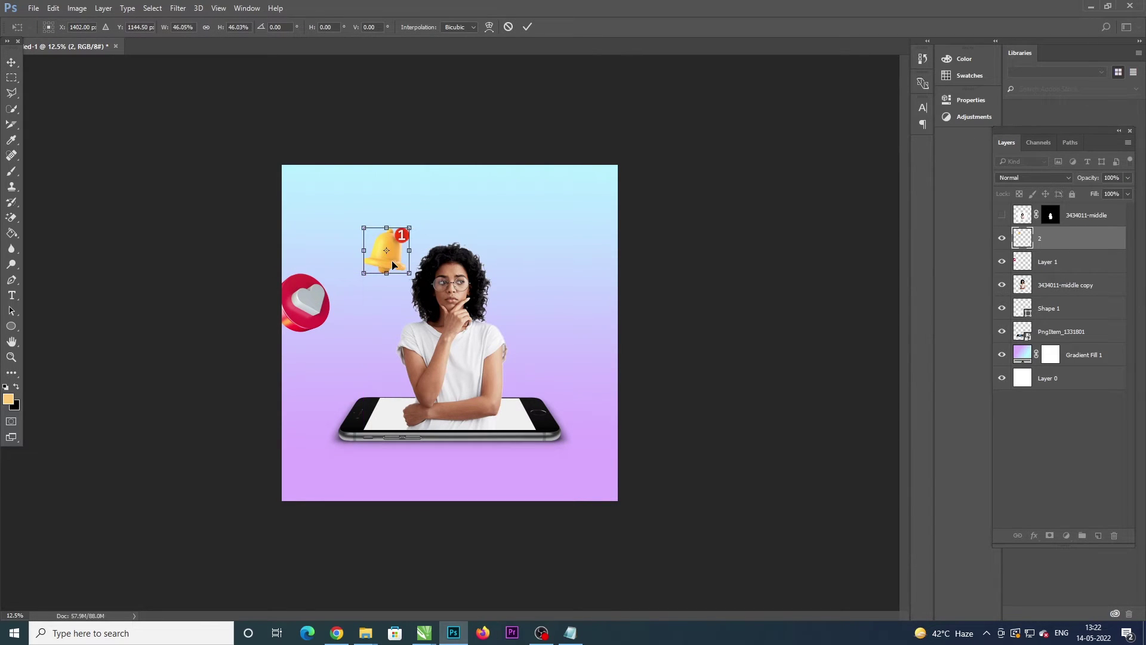
pyautogui.moveTo(426, 215); pyautogui.dragTo(378, 257)
pyautogui.press('Return')
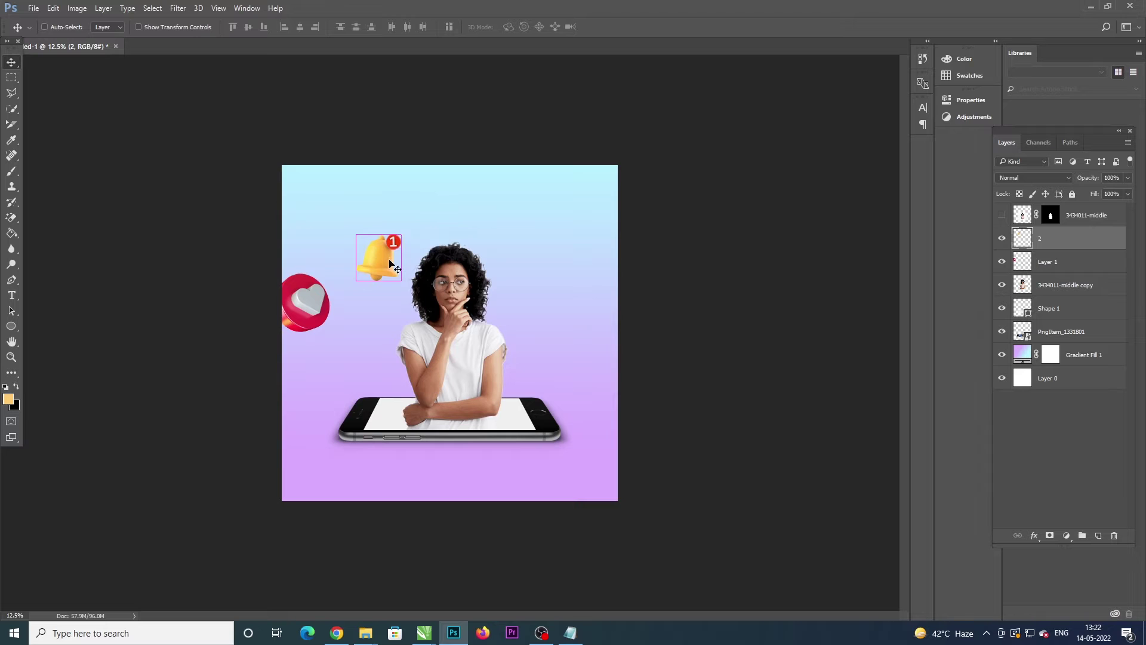
# Step: Tilt the bell further, then minimize Photoshop to reach the asset folder
pyautogui.hotkey('ctrl', 't')
pyautogui.moveTo(404, 238); pyautogui.dragTo(385, 269)
pyautogui.press('Return')
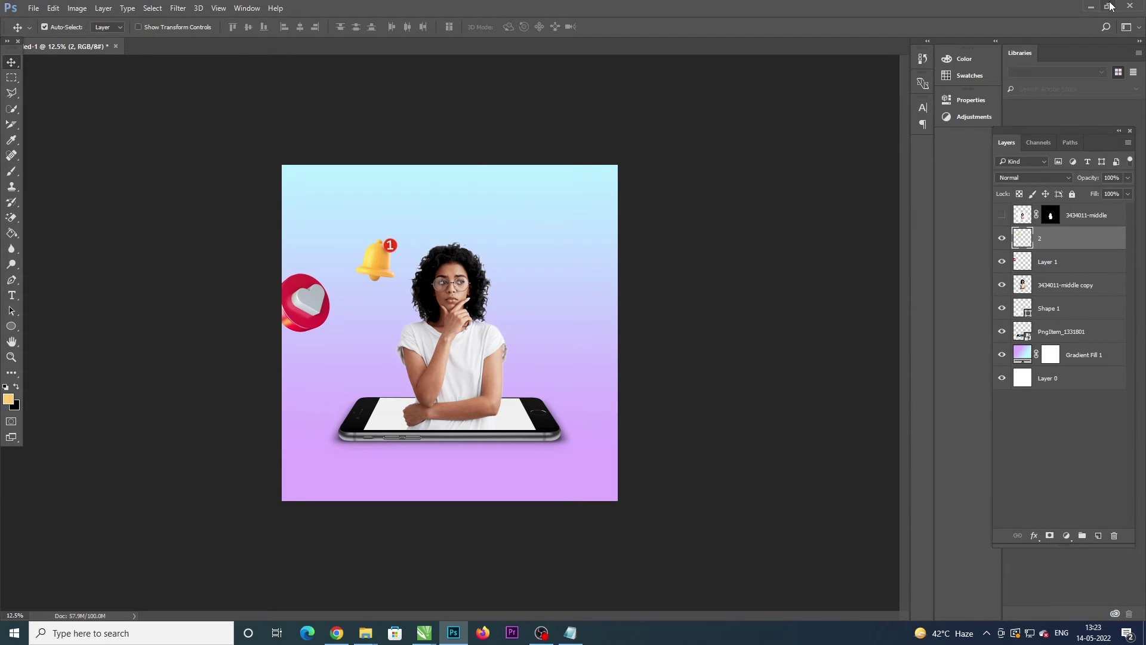
pyautogui.click(1090, 7)
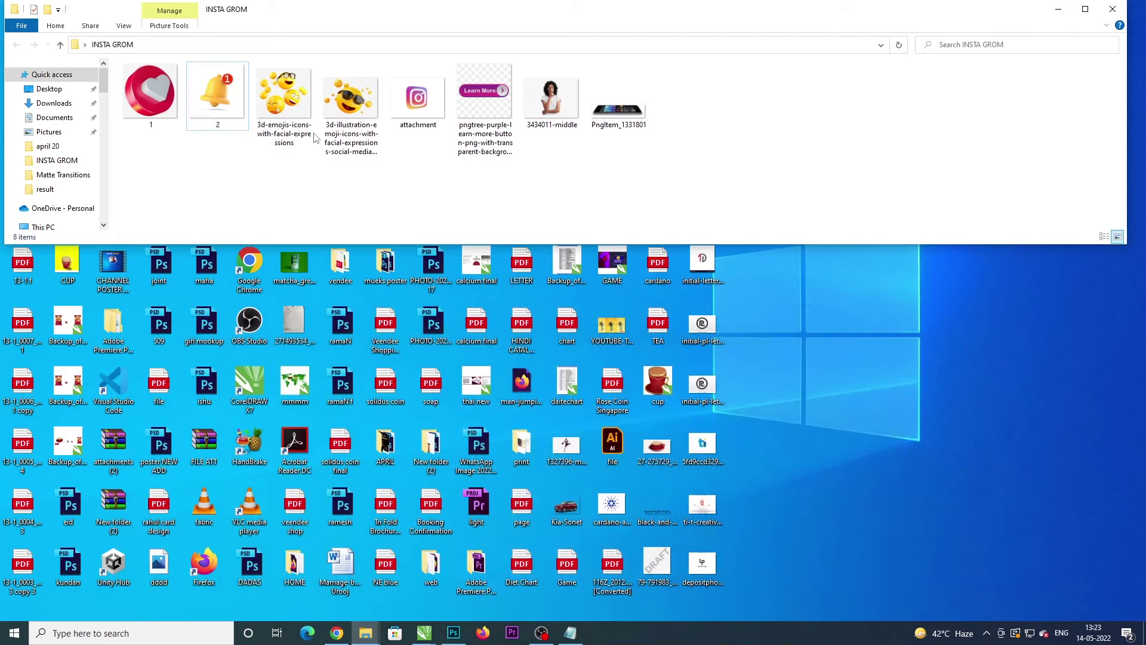
# Step: Place the 3D emojis image as a new layer and Magic Erase its checkered background
pyautogui.click(295, 90)
pyautogui.moveTo(293, 119)
pyautogui.mouseDown()
pyautogui.moveTo(450, 640)
pyautogui.moveTo(537, 295)
pyautogui.mouseUp()
pyautogui.press('Return')
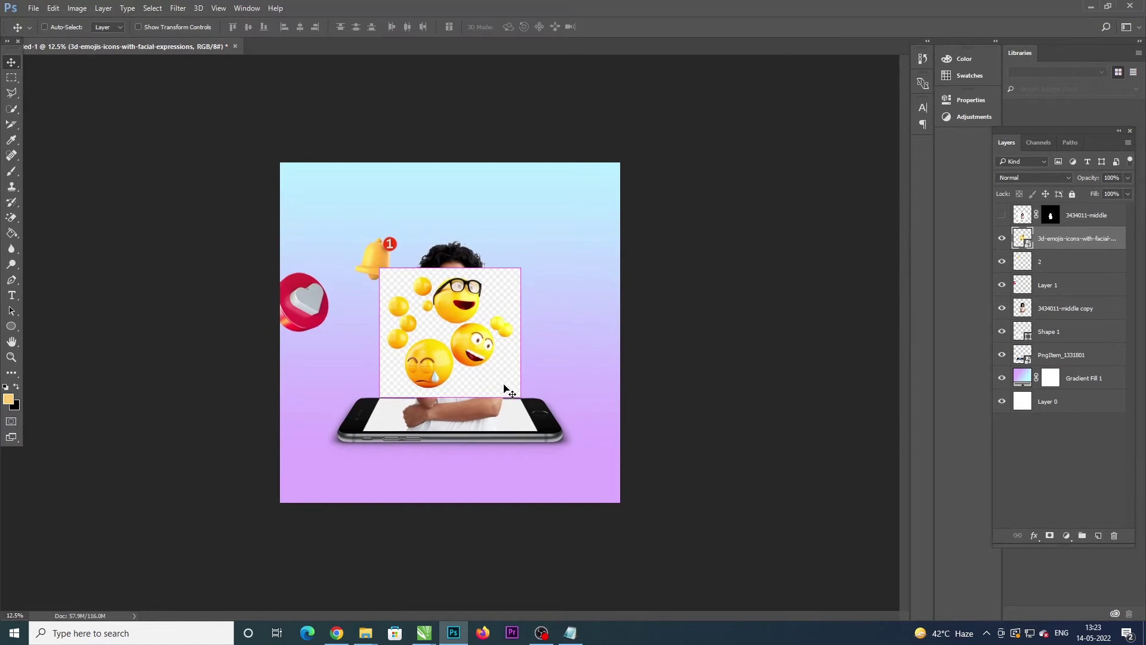
pyautogui.hotkey('ctrl', '+')
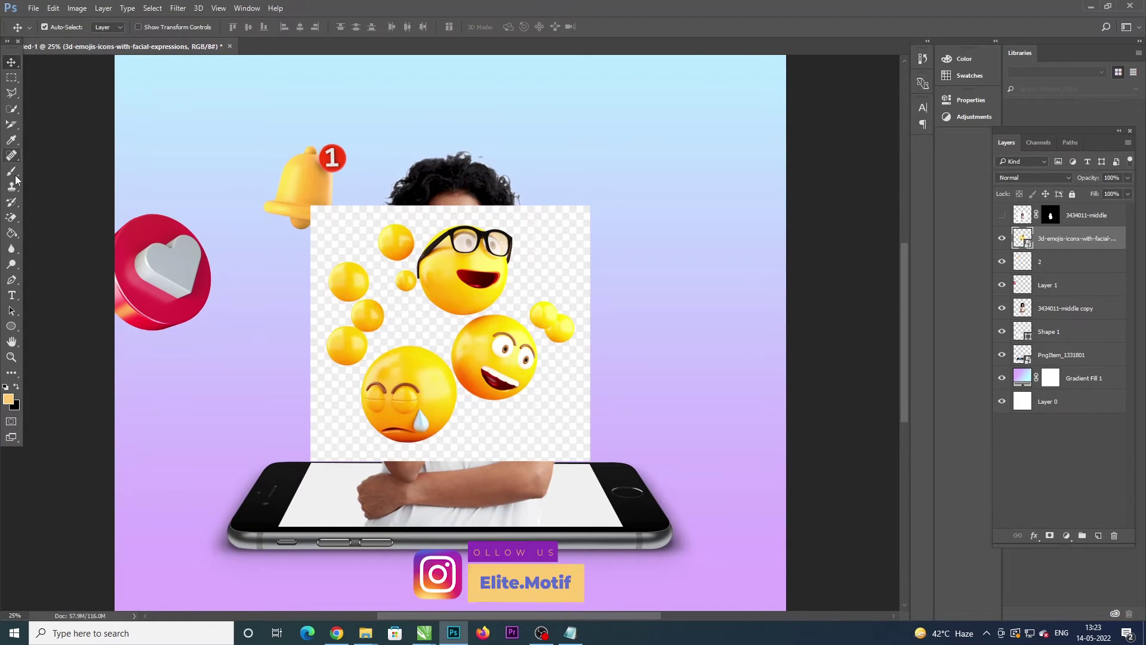
pyautogui.click(11, 217)
pyautogui.click(478, 297)
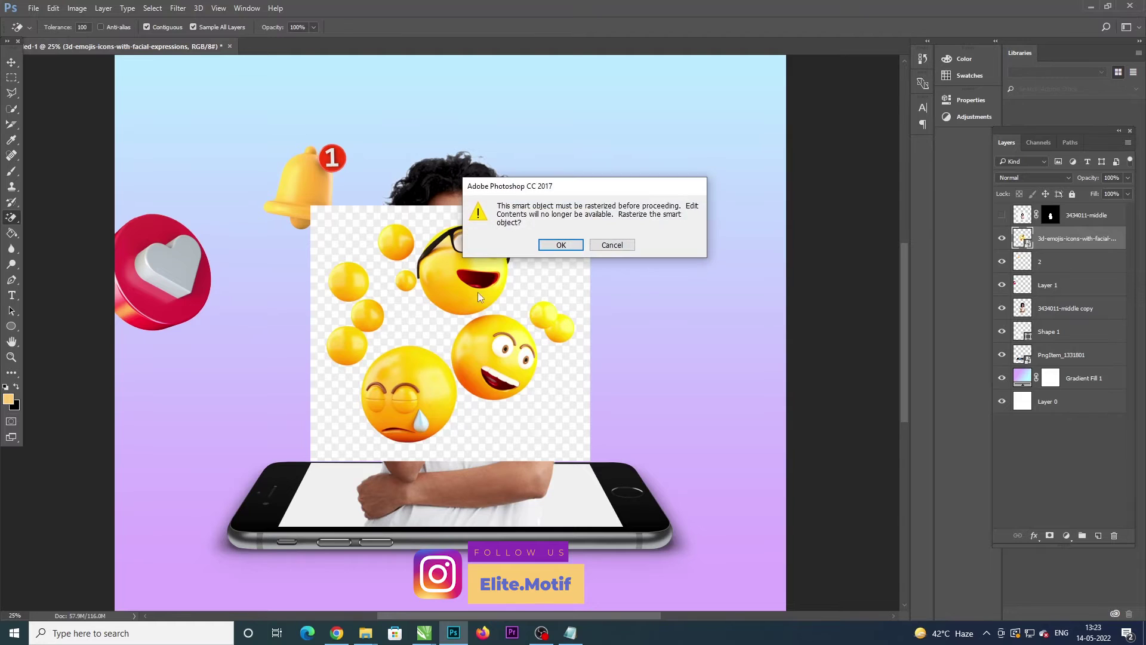
pyautogui.click(560, 244)
pyautogui.click(481, 317)
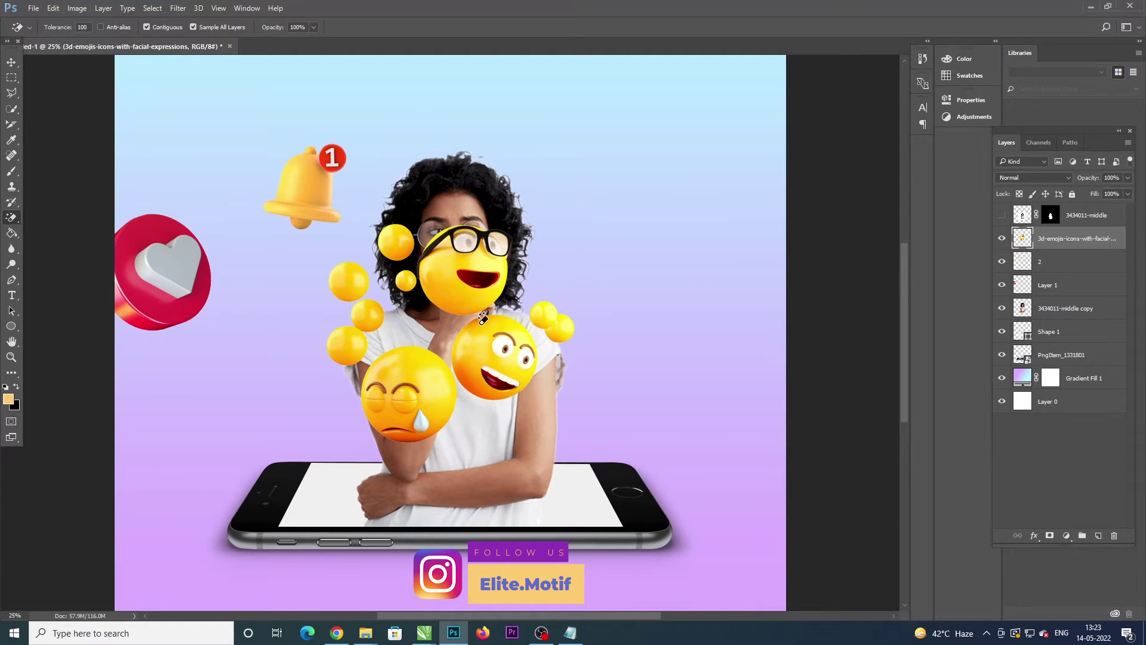
# Step: Move the emojis to the upper right and put their layer behind the woman
pyautogui.click(11, 62)
pyautogui.moveTo(433, 261)
pyautogui.mouseDown()
pyautogui.moveTo(615, 192)
pyautogui.moveTo(597, 195)
pyautogui.mouseUp()
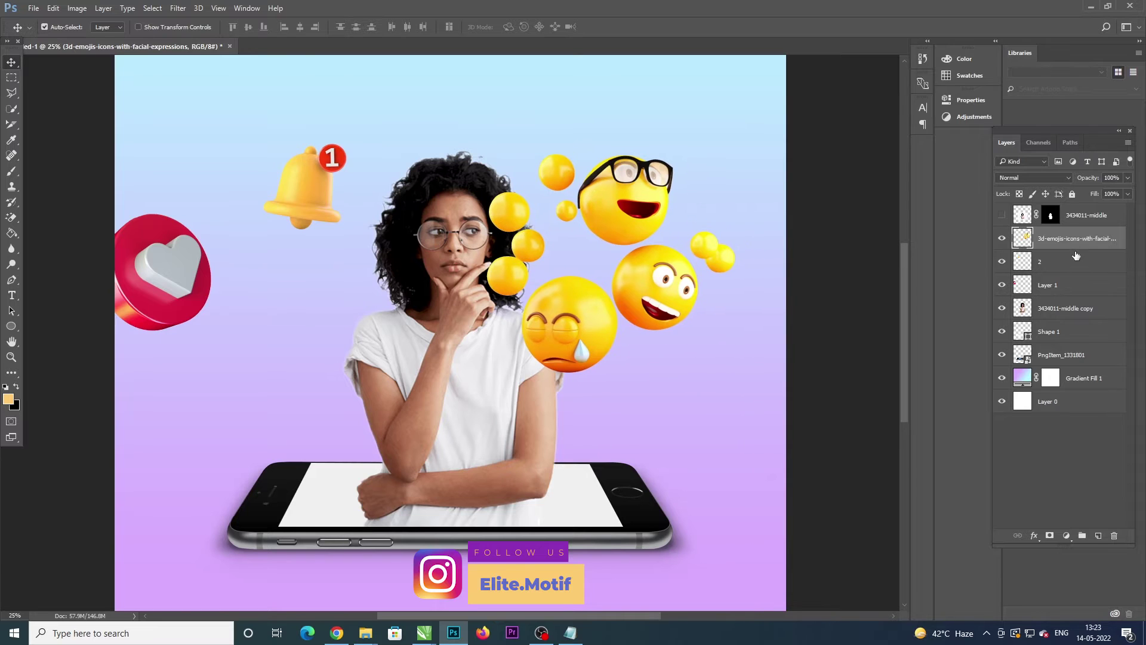
pyautogui.moveTo(1075, 242); pyautogui.dragTo(1074, 320)
pyautogui.moveTo(647, 220)
pyautogui.mouseDown()
pyautogui.moveTo(636, 220)
pyautogui.moveTo(743, 237)
pyautogui.moveTo(645, 215)
pyautogui.mouseUp()
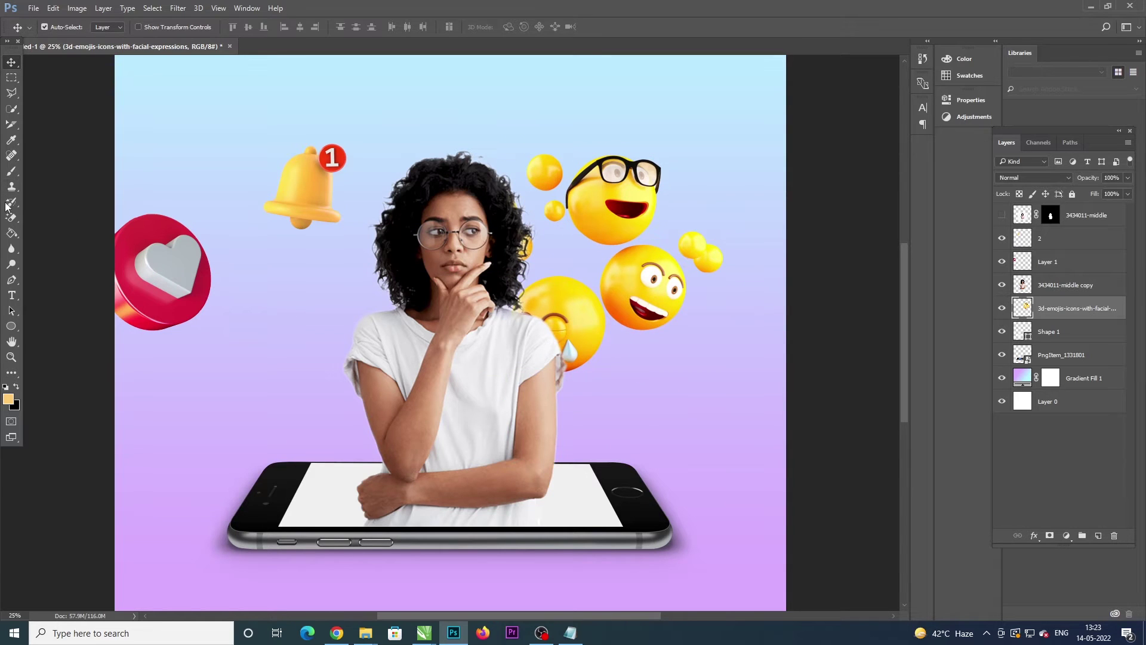
# Step: Brush-erase the yellow balls and laughing emoji, keeping only the sunglasses emoji
pyautogui.rightClick(15, 219)
pyautogui.click(54, 216)
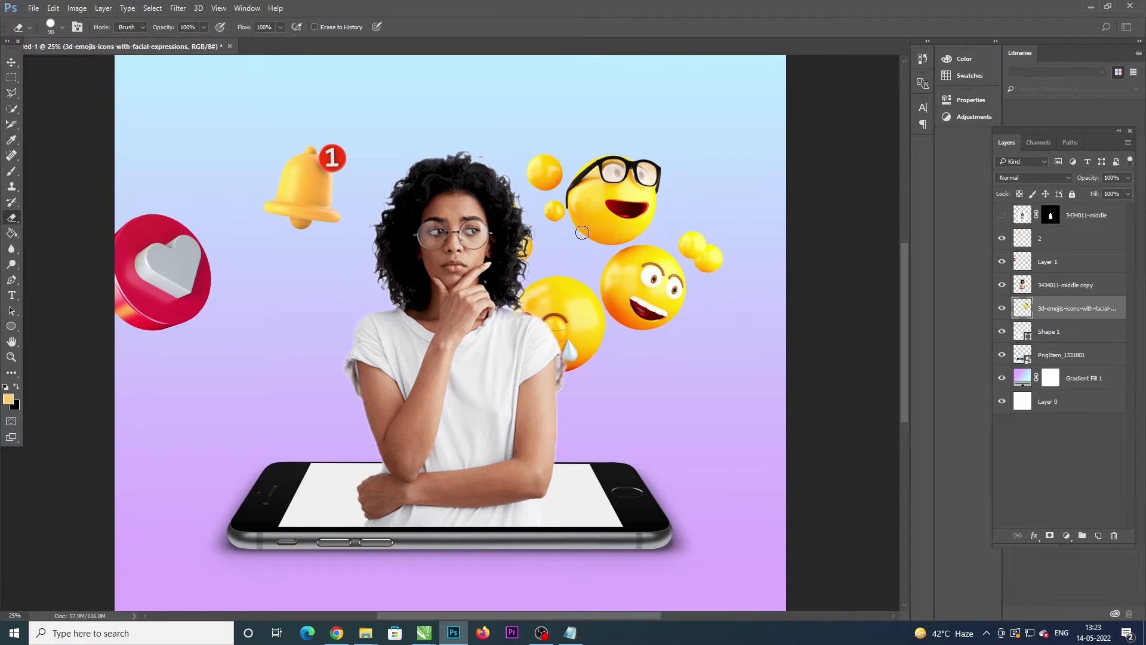
pyautogui.press(']')
pyautogui.press(']')
pyautogui.press(']')
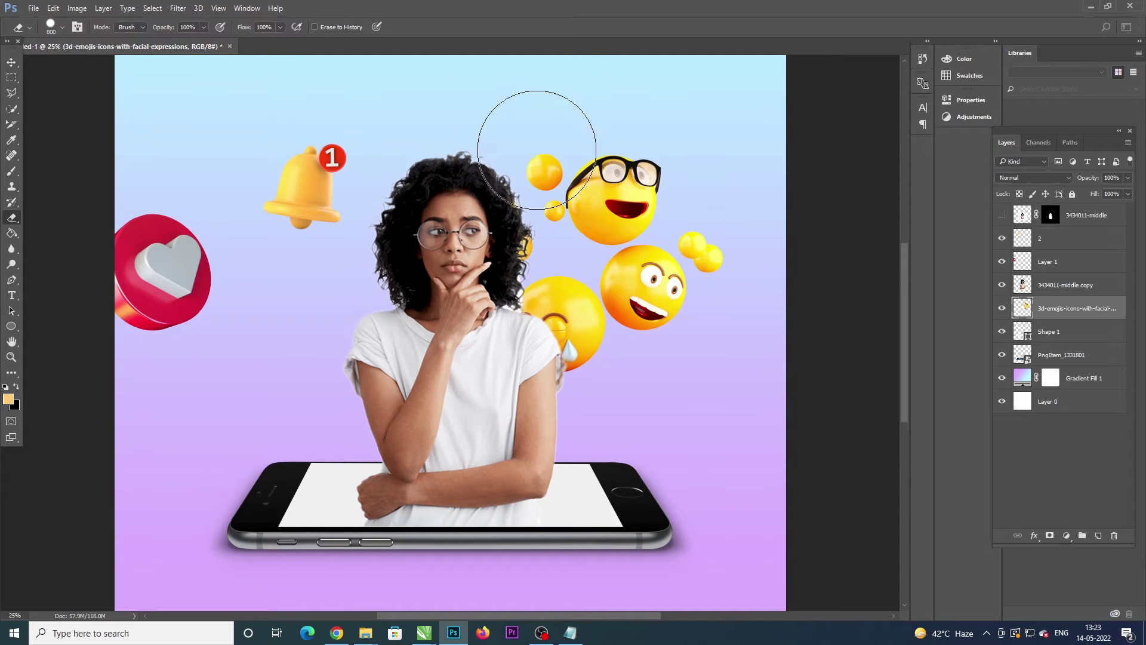
pyautogui.moveTo(510, 110)
pyautogui.mouseDown()
pyautogui.moveTo(495, 278)
pyautogui.moveTo(464, 299)
pyautogui.moveTo(505, 345)
pyautogui.mouseUp()
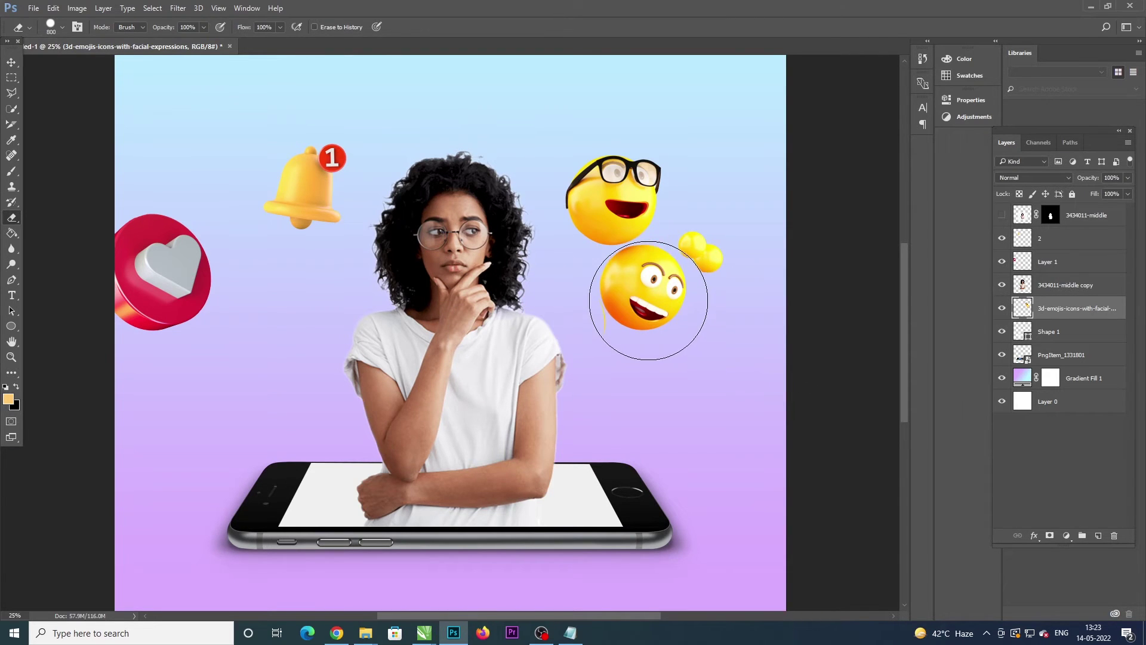
pyautogui.click(648, 301)
pyautogui.click(700, 277)
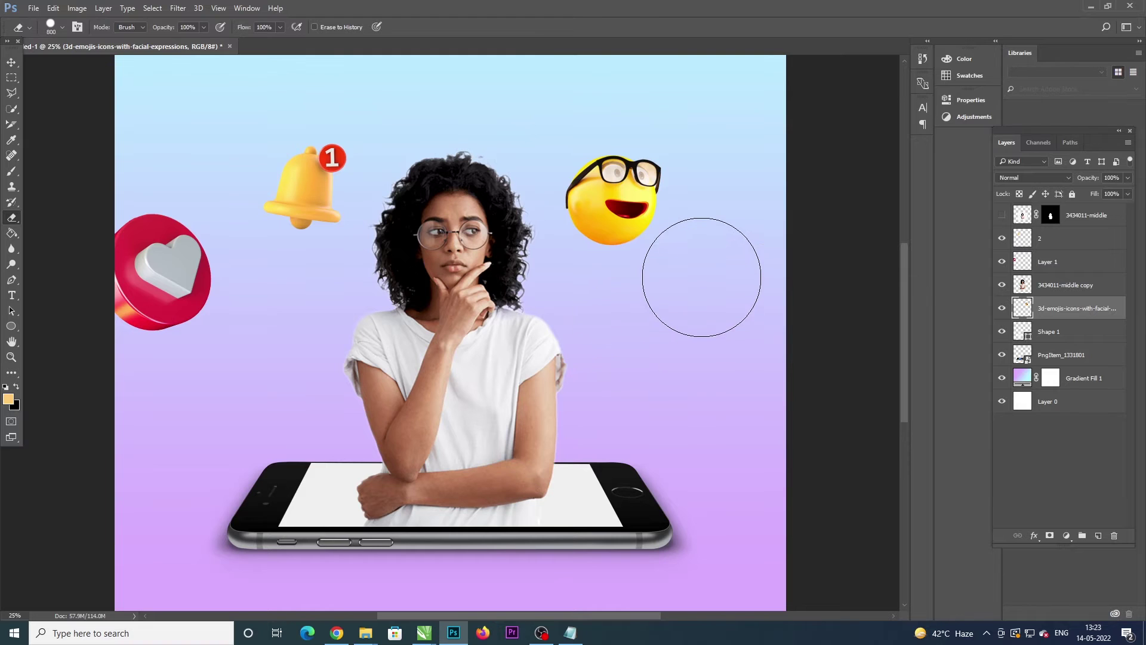
# Step: Shrink the sunglasses emoji with Free Transform and nudge the bell slightly right
pyautogui.click(14, 63)
pyautogui.hotkey('ctrl', '-')
pyautogui.hotkey('ctrl', '-')
pyautogui.hotkey('ctrl', '-')
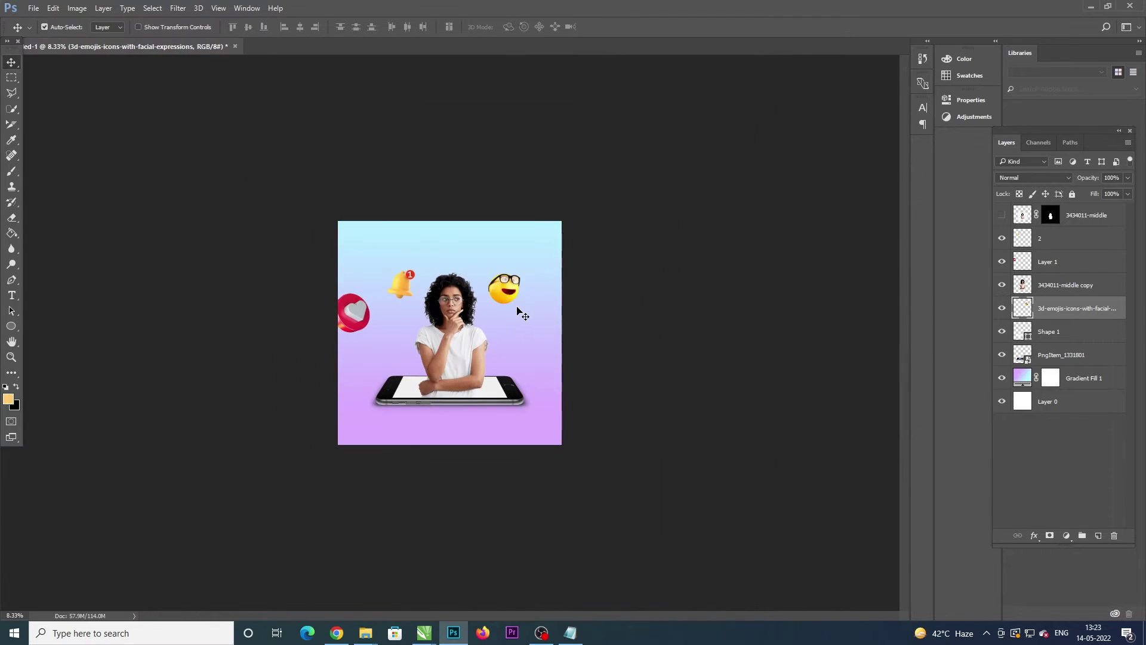
pyautogui.hotkey('ctrl', 't')
pyautogui.moveTo(531, 269); pyautogui.dragTo(510, 299)
pyautogui.press('Return')
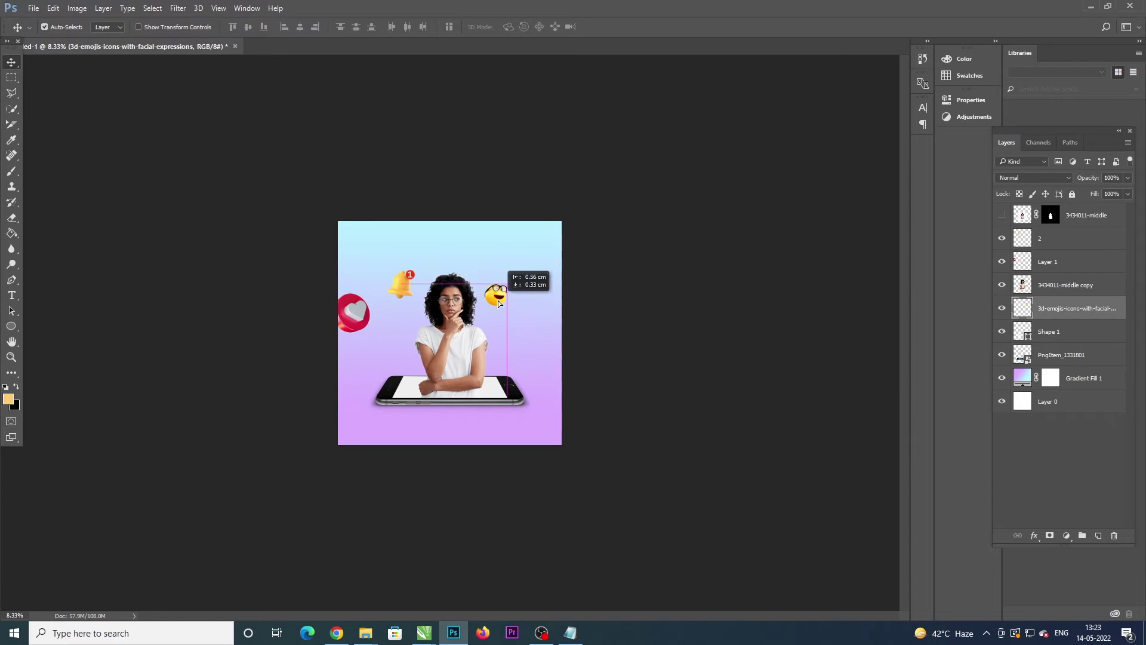
pyautogui.click(416, 293)
pyautogui.moveTo(411, 291); pyautogui.dragTo(417, 290)
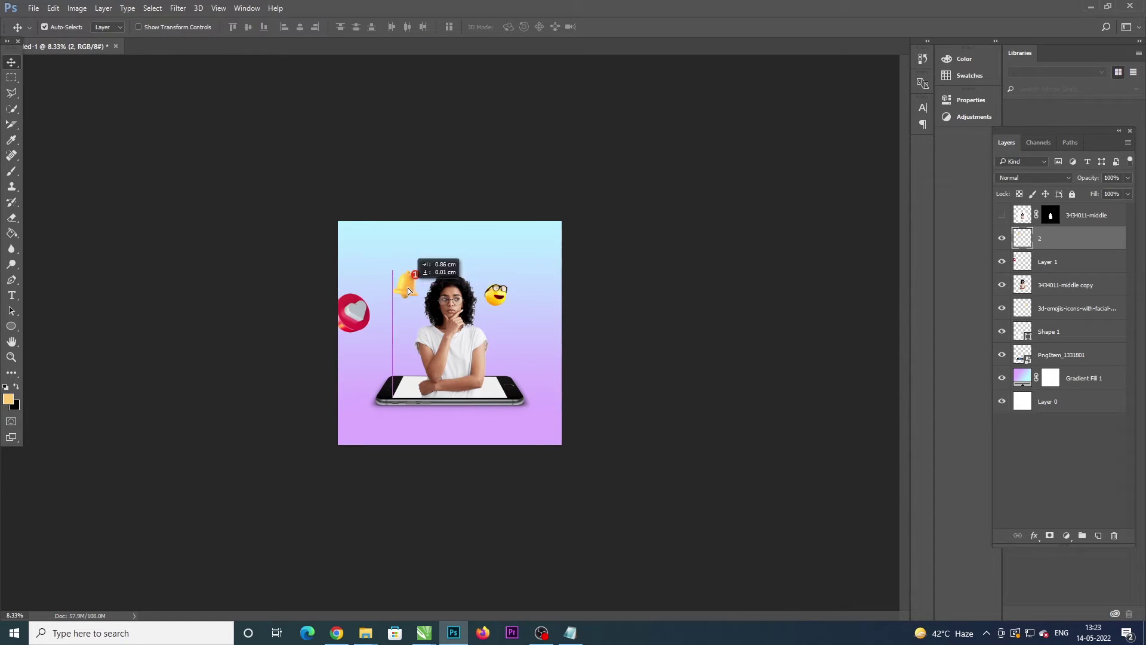
pyautogui.click(644, 300)
# Step: Place the attachment image and Magic Erase the Instagram logo's white background
pyautogui.click(1090, 7)
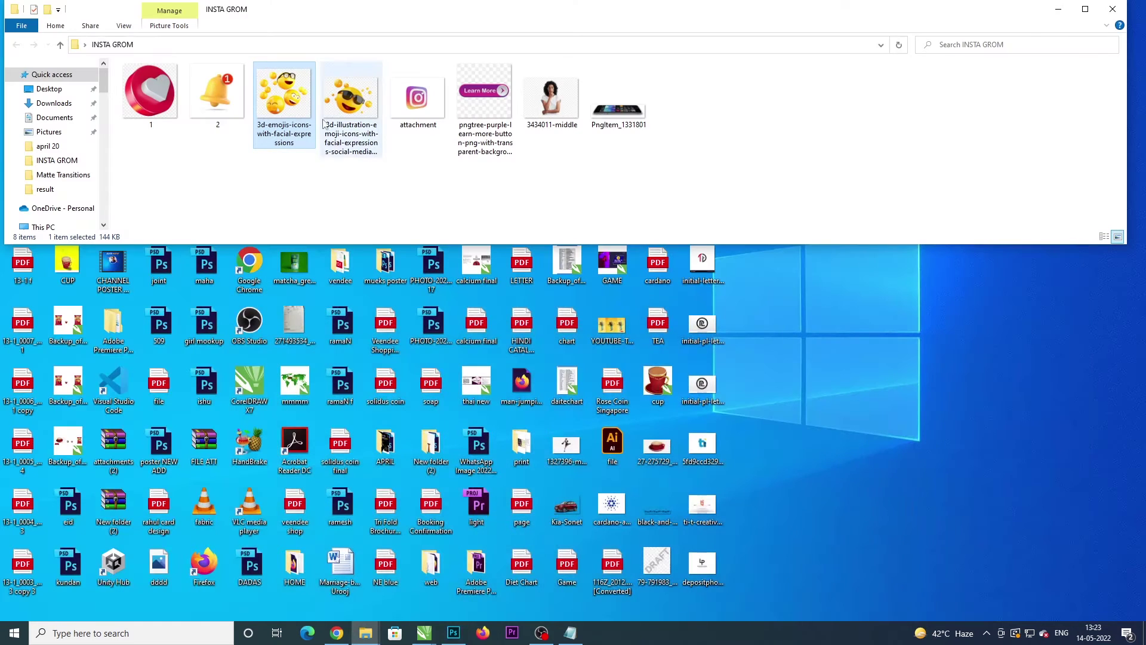
pyautogui.click(431, 105)
pyautogui.moveTo(422, 100)
pyautogui.mouseDown()
pyautogui.moveTo(451, 632)
pyautogui.moveTo(418, 334)
pyautogui.mouseUp()
pyautogui.press('Return')
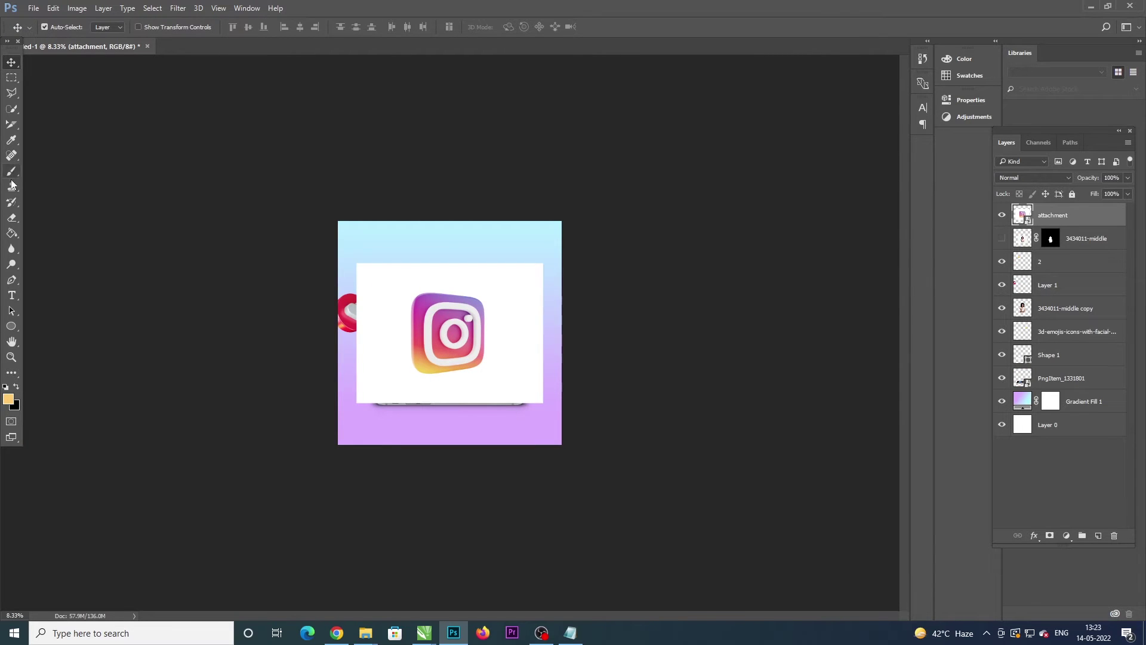
pyautogui.rightClick(15, 222)
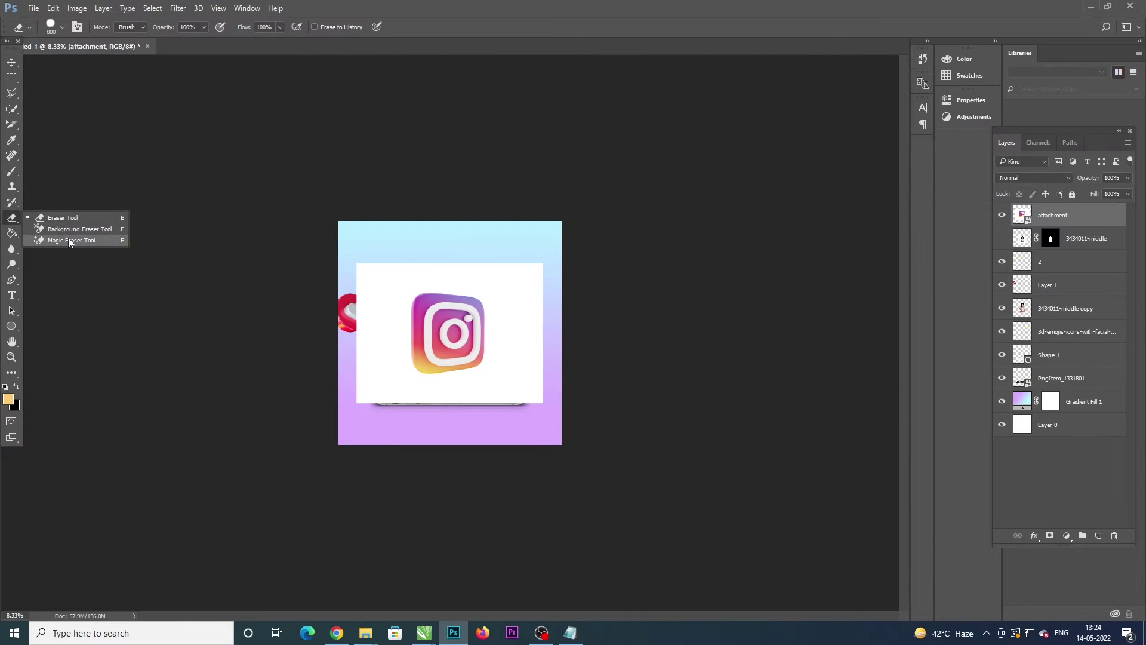
pyautogui.click(65, 240)
pyautogui.click(499, 288)
pyautogui.click(561, 244)
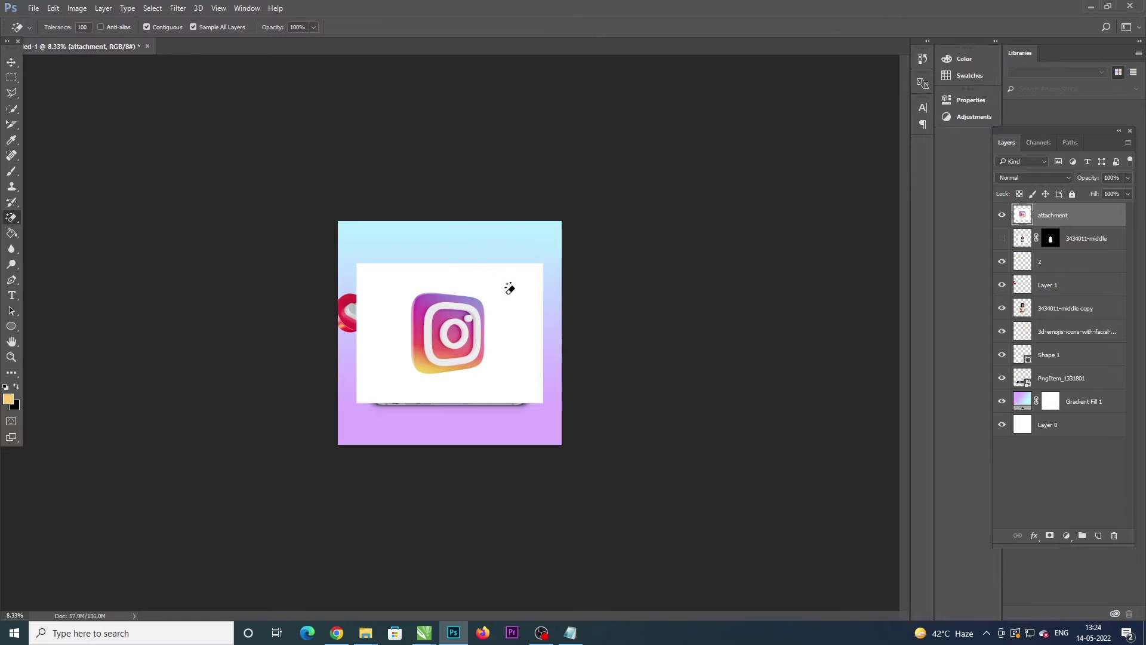
# Step: Shrink the Instagram logo to under half size, tilt it, and move it right of the woman
pyautogui.click(12, 63)
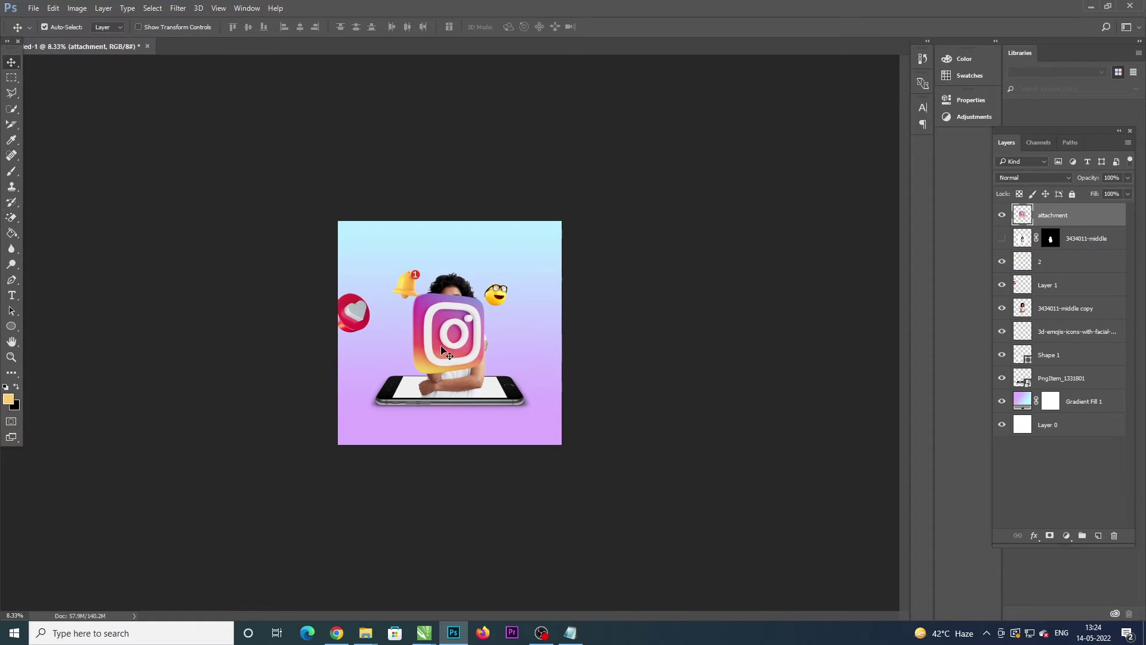
pyautogui.moveTo(444, 355); pyautogui.dragTo(452, 290)
pyautogui.hotkey('ctrl', 't')
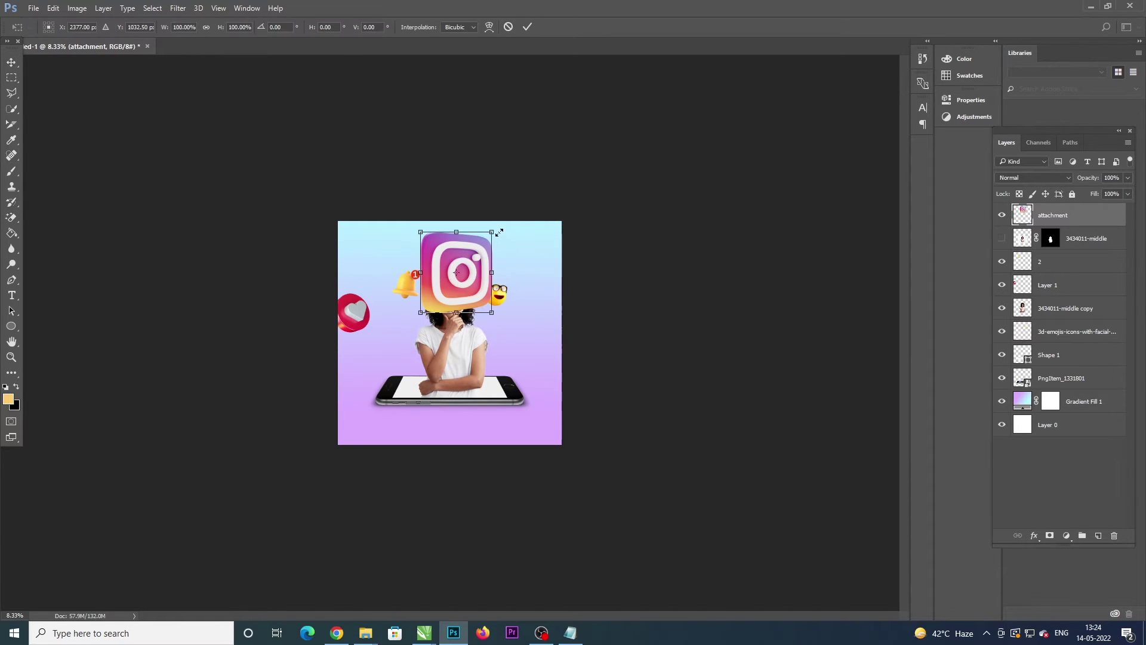
pyautogui.moveTo(492, 233)
pyautogui.mouseDown()
pyautogui.moveTo(472, 255)
pyautogui.moveTo(527, 346)
pyautogui.moveTo(548, 320)
pyautogui.mouseUp()
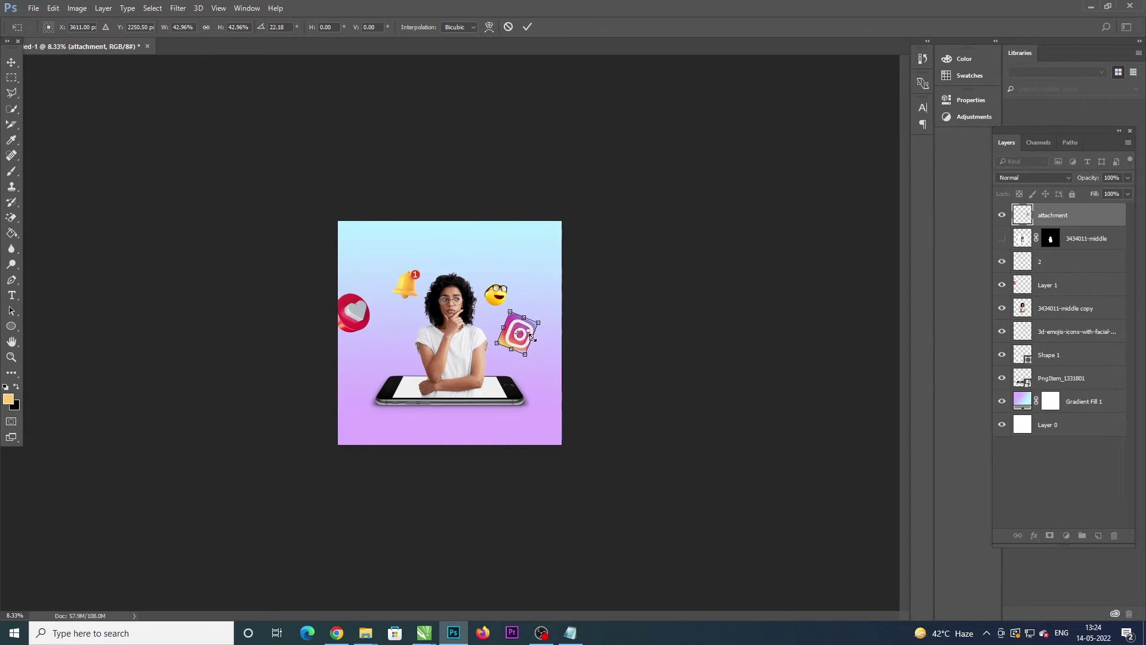
pyautogui.moveTo(539, 323)
pyautogui.mouseDown()
pyautogui.moveTo(555, 291)
pyautogui.moveTo(510, 342)
pyautogui.mouseUp()
pyautogui.press('Return')
# Step: Fine-tune the Instagram logo's position beside her raised hand, undoing an overshoot to the edge
pyautogui.moveTo(501, 299); pyautogui.dragTo(502, 288)
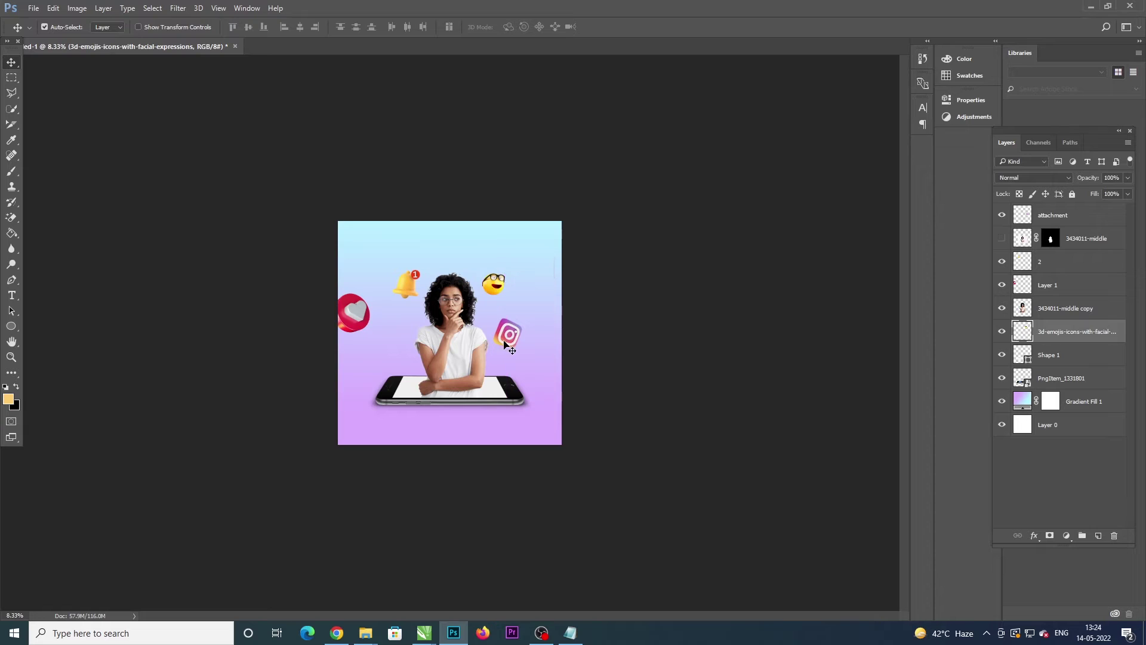
pyautogui.moveTo(511, 335); pyautogui.dragTo(555, 351)
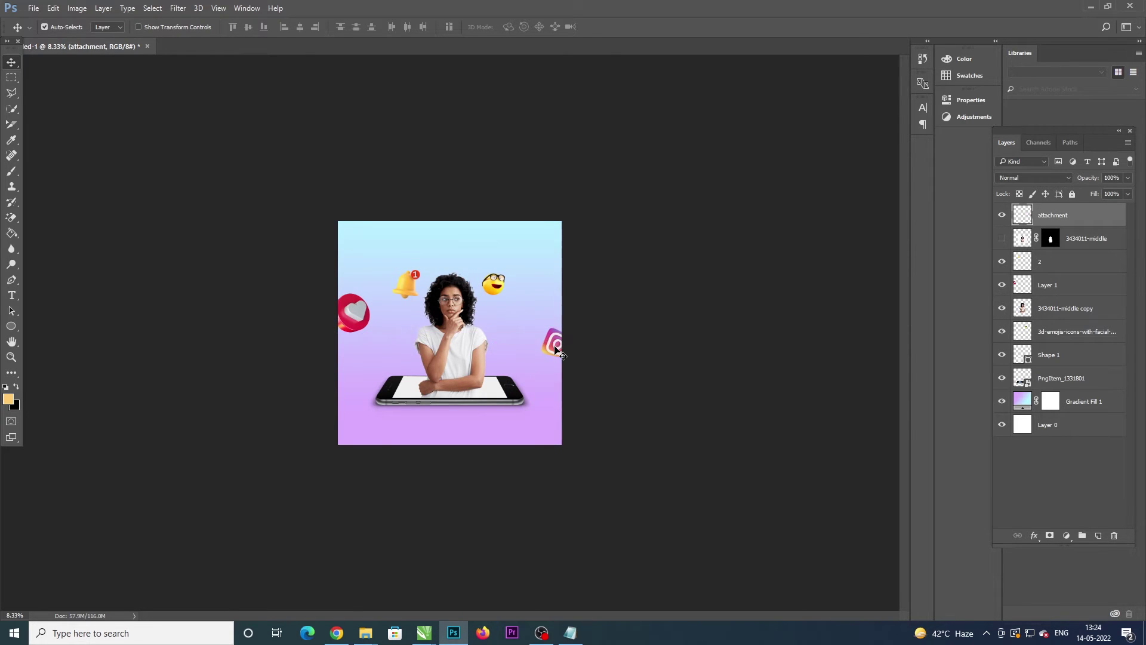
pyautogui.hotkey('ctrl', 'z')
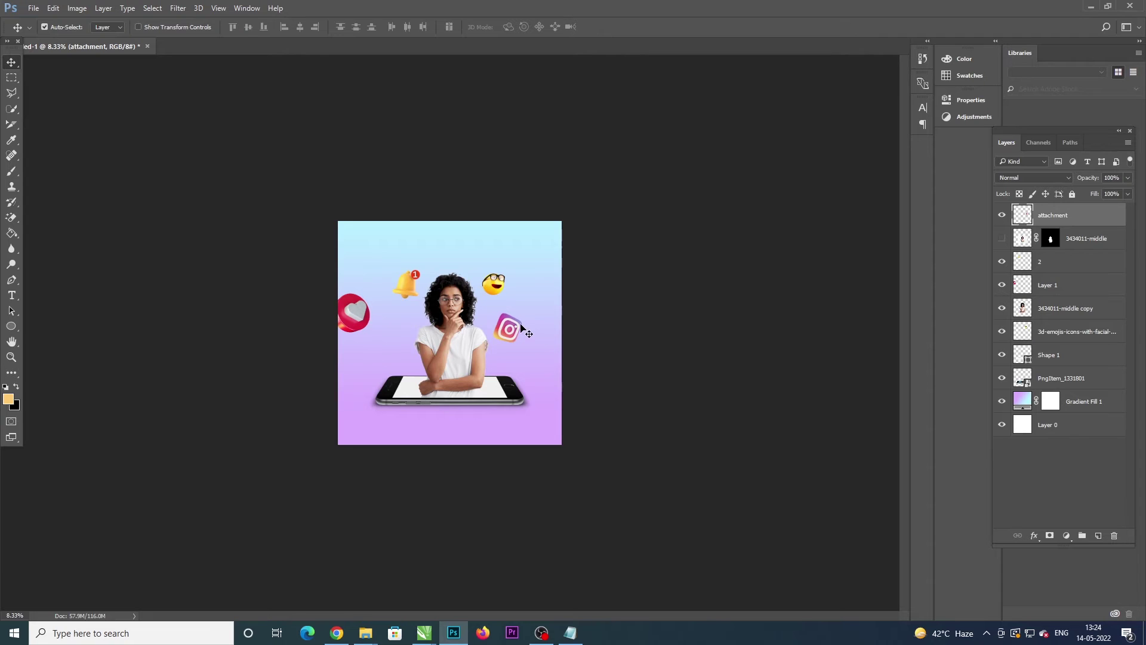
pyautogui.click(359, 320)
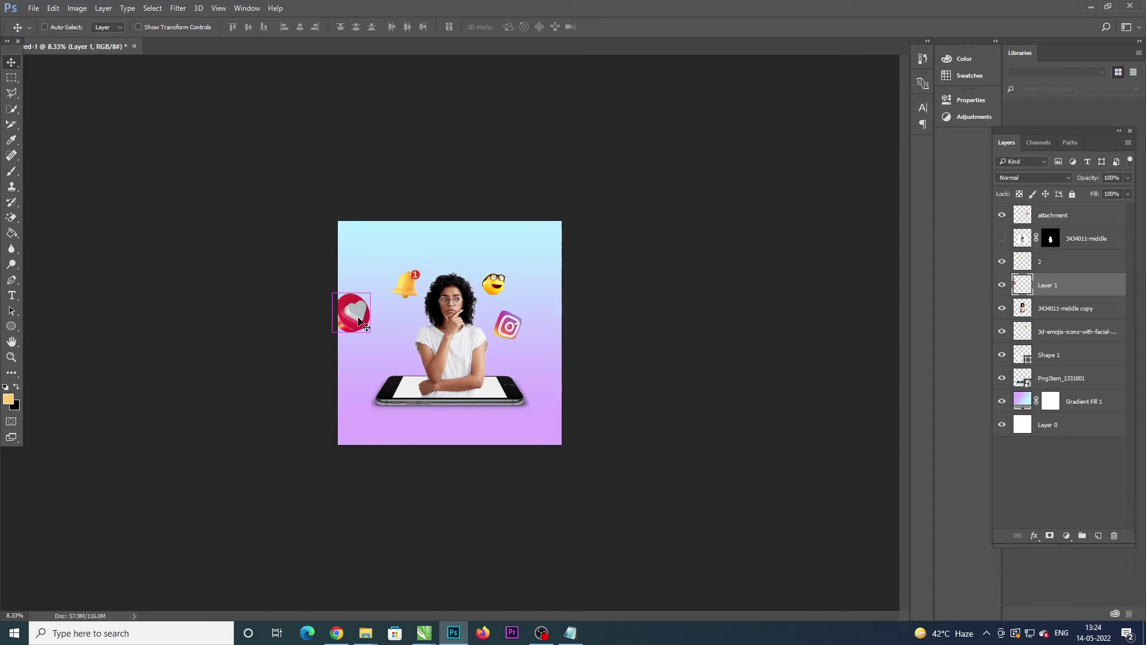
# Step: Duplicate the red heart to the lower-right edge, flipped horizontally and enlarged
pyautogui.keyDown('alt'); pyautogui.moveTo(359, 320); pyautogui.dragTo(563, 387); pyautogui.keyUp('alt')
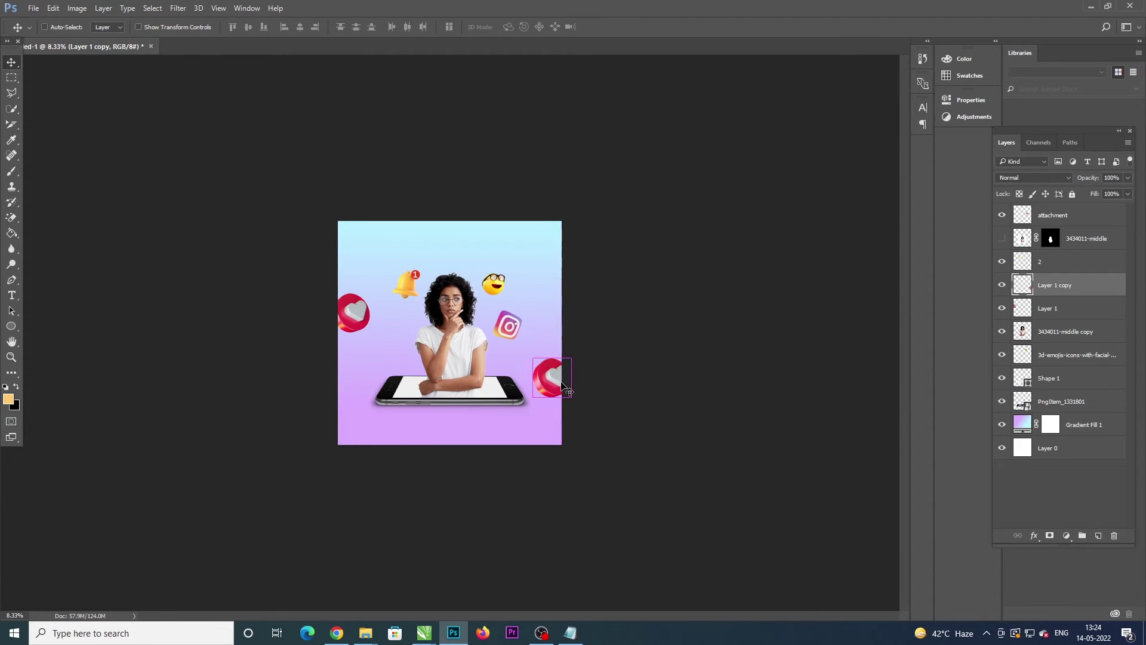
pyautogui.hotkey('ctrl', 't')
pyautogui.rightClick(563, 387)
pyautogui.click(603, 560)
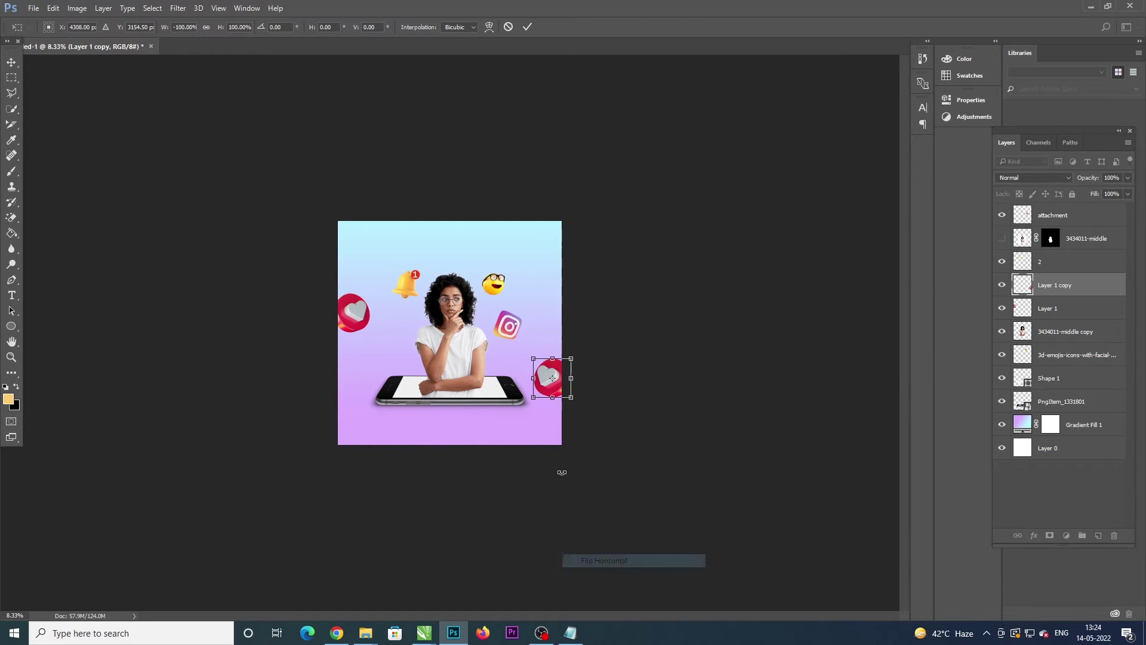
pyautogui.moveTo(554, 397)
pyautogui.mouseDown()
pyautogui.moveTo(563, 389)
pyautogui.moveTo(590, 411)
pyautogui.moveTo(582, 397)
pyautogui.mouseUp()
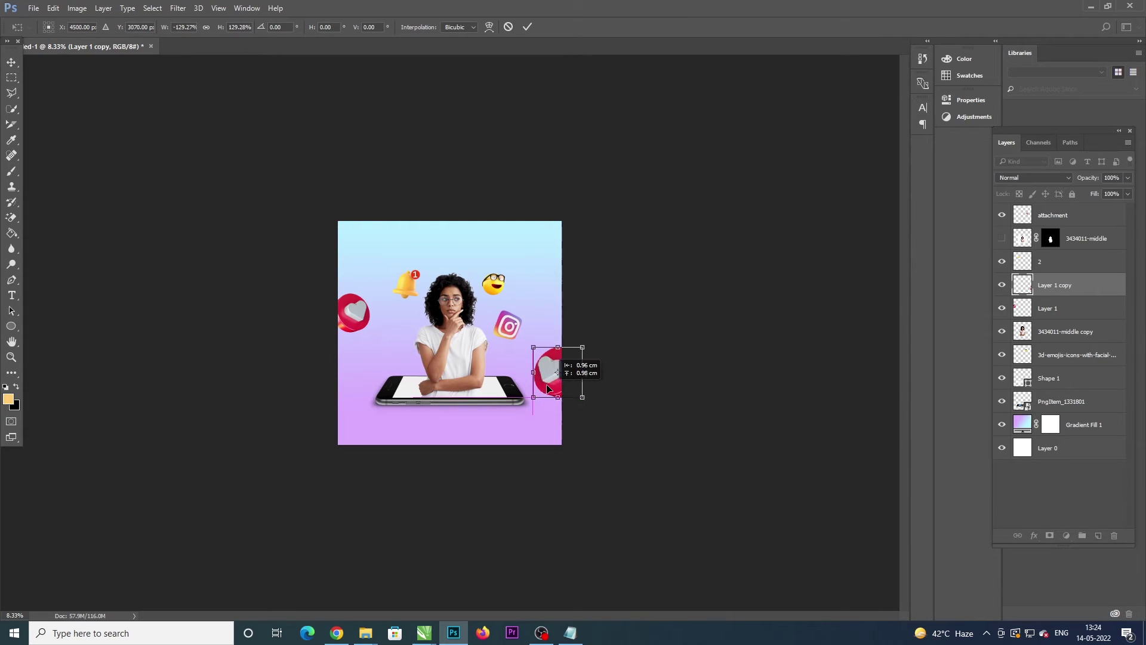
pyautogui.press('Return')
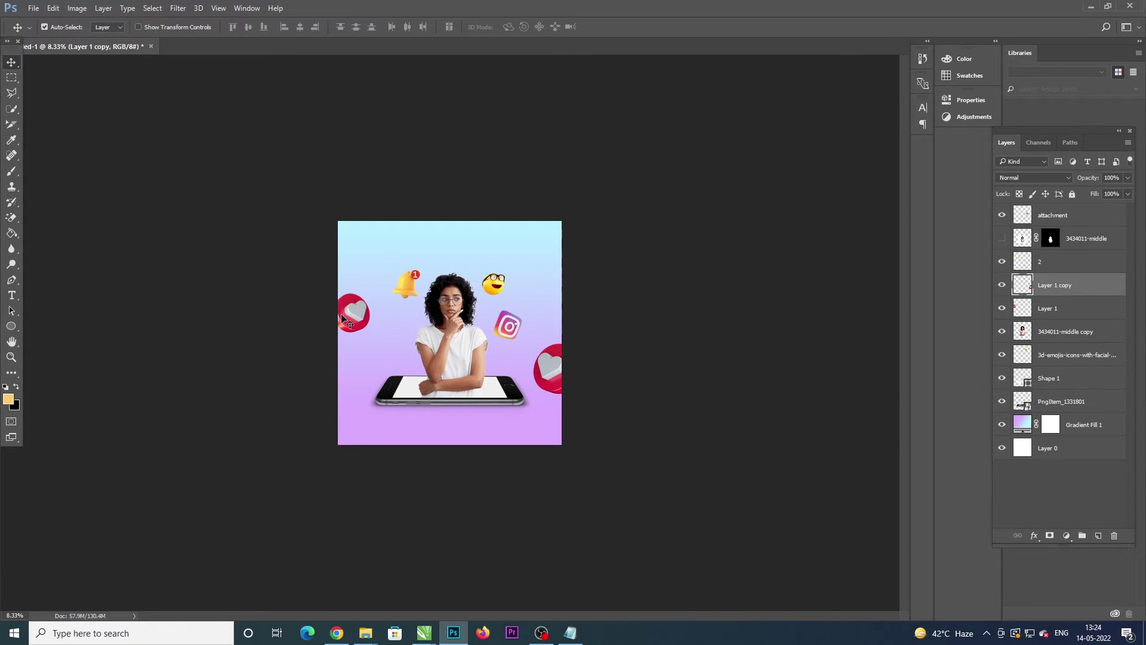
# Step: Nudge the left heart down and rotate the notification bell slightly
pyautogui.moveTo(342, 319); pyautogui.dragTo(342, 328)
pyautogui.moveTo(404, 294); pyautogui.dragTo(403, 297)
pyautogui.moveTo(443, 250); pyautogui.dragTo(437, 250)
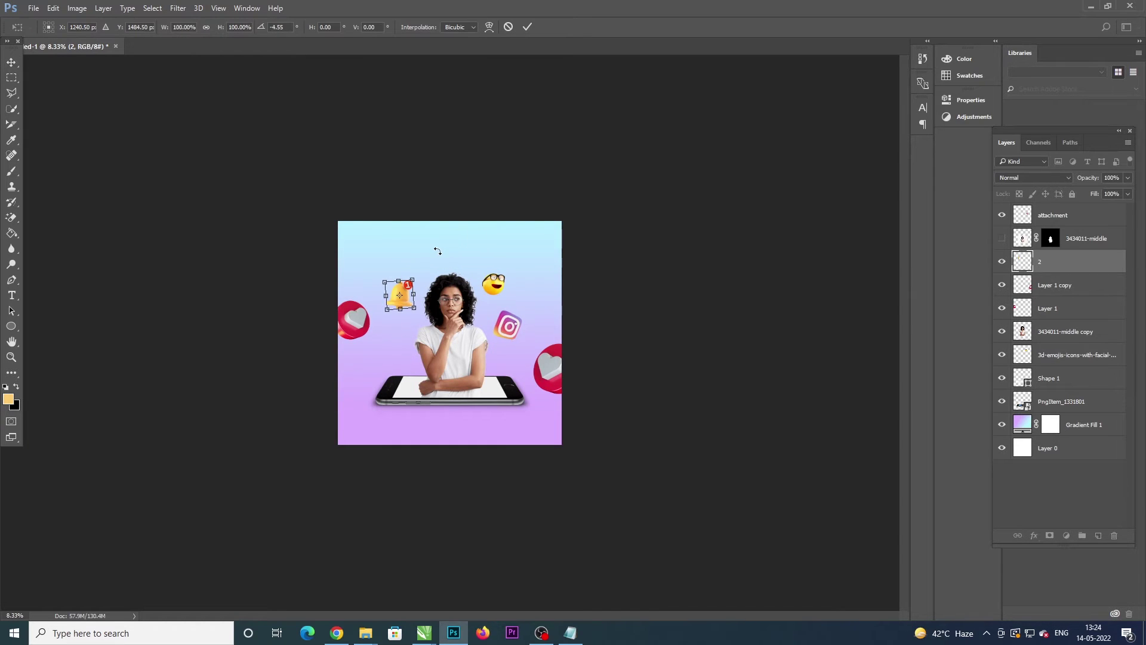
pyautogui.hotkey('ctrl', '+')
pyautogui.hotkey('ctrl', '+')
pyautogui.moveTo(397, 206); pyautogui.dragTo(395, 210)
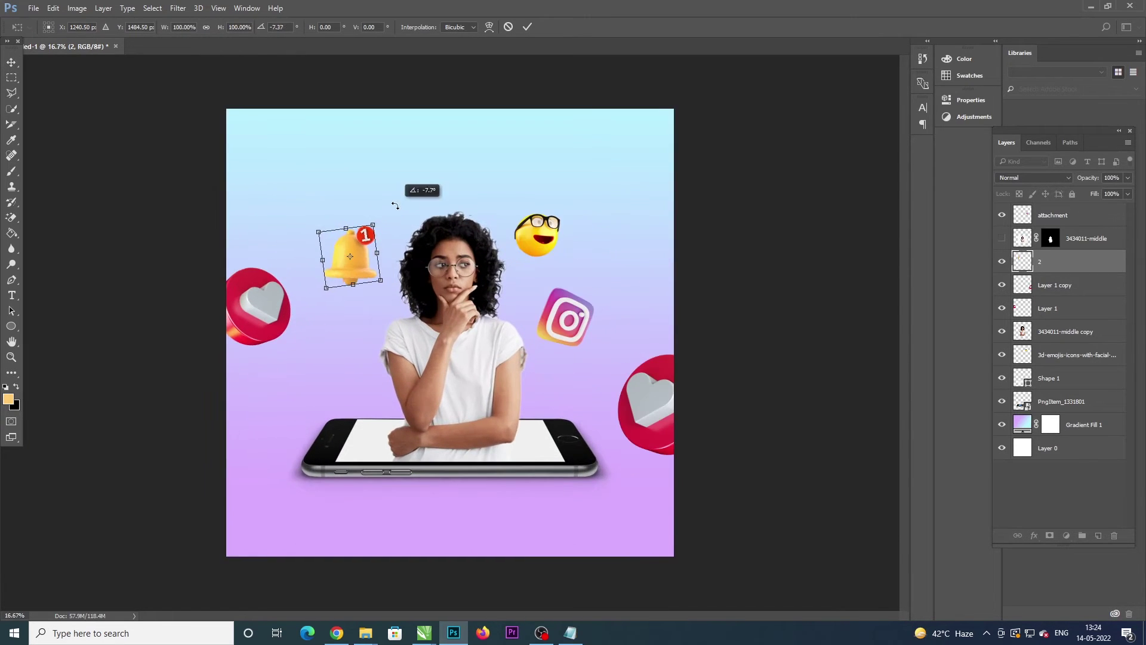
pyautogui.press('Return')
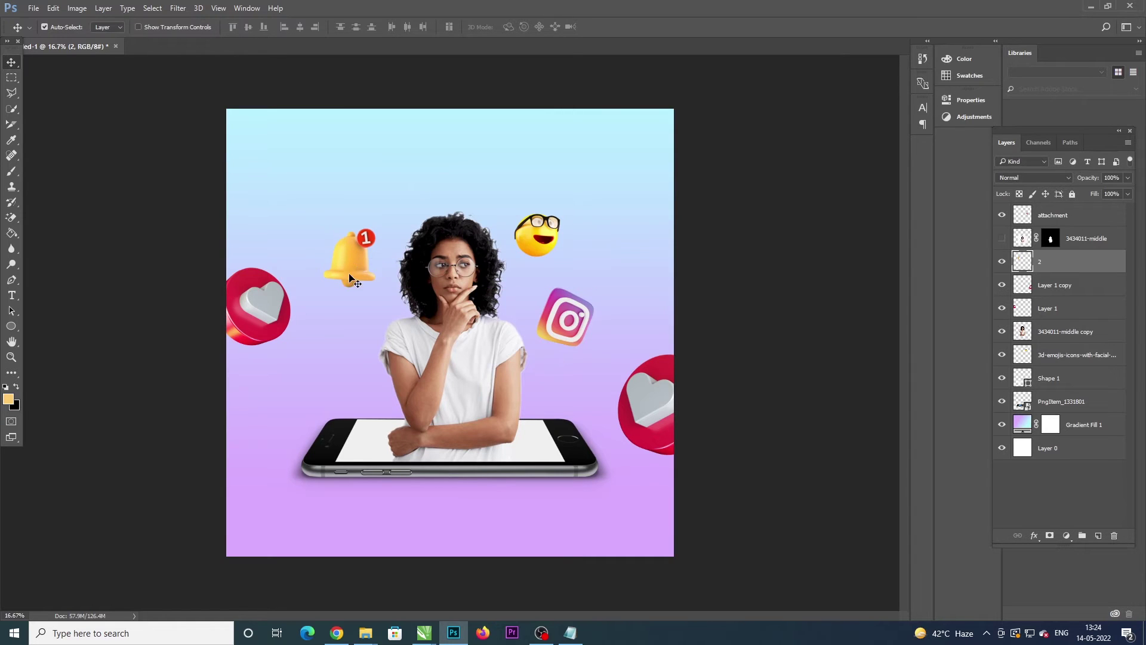
# Step: Refine placement: emoji slightly higher, both hearts lower, bell up and left
pyautogui.click(425, 329)
pyautogui.click(484, 349)
pyautogui.click(564, 320)
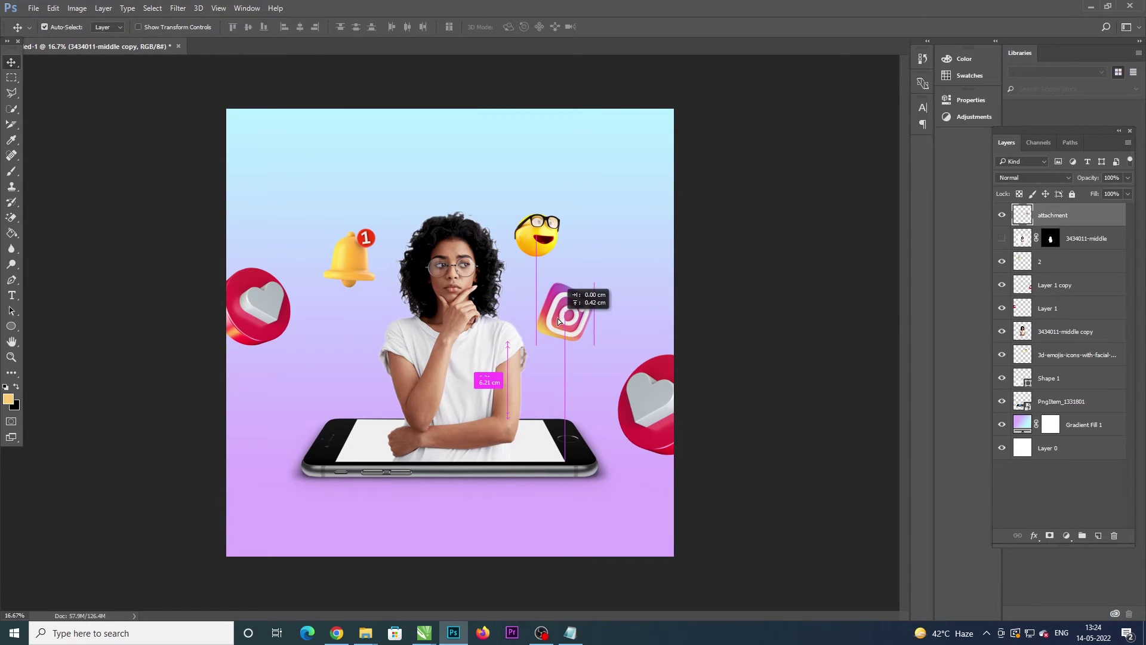
pyautogui.click(536, 236)
pyautogui.moveTo(536, 236); pyautogui.dragTo(536, 230)
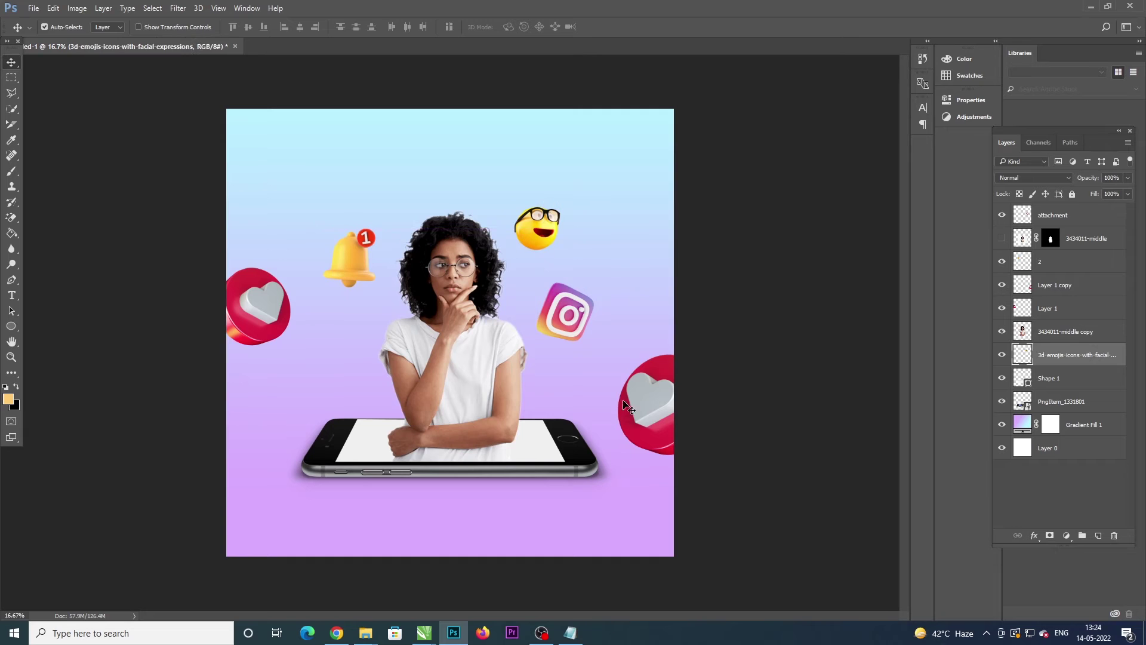
pyautogui.moveTo(642, 412); pyautogui.dragTo(643, 421)
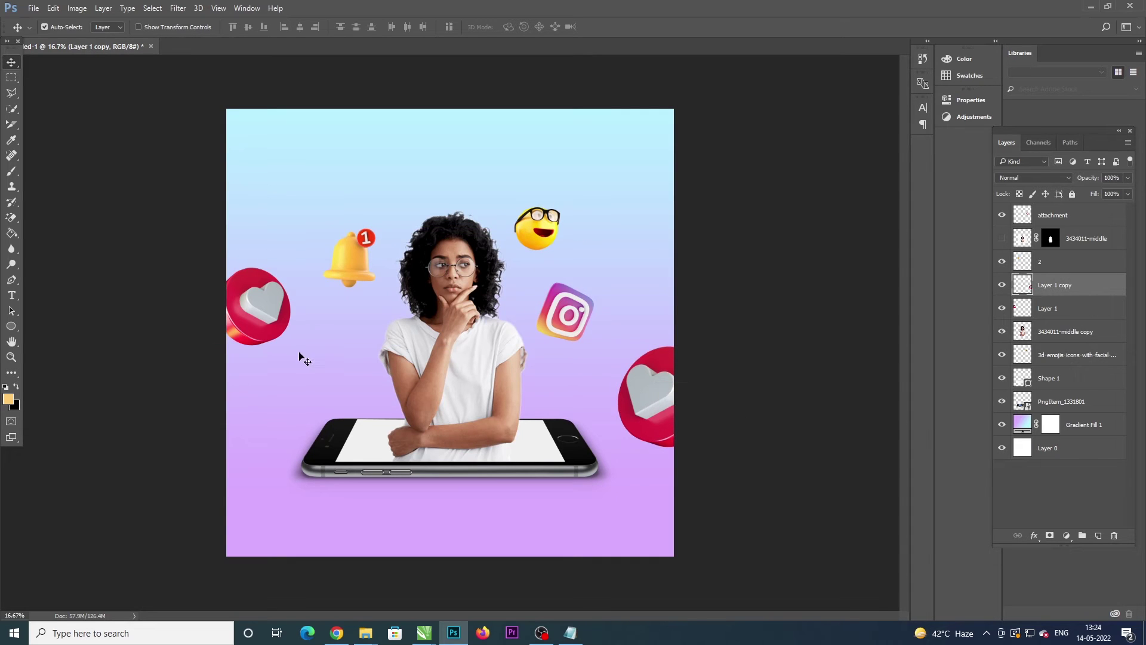
pyautogui.moveTo(266, 329); pyautogui.dragTo(266, 345)
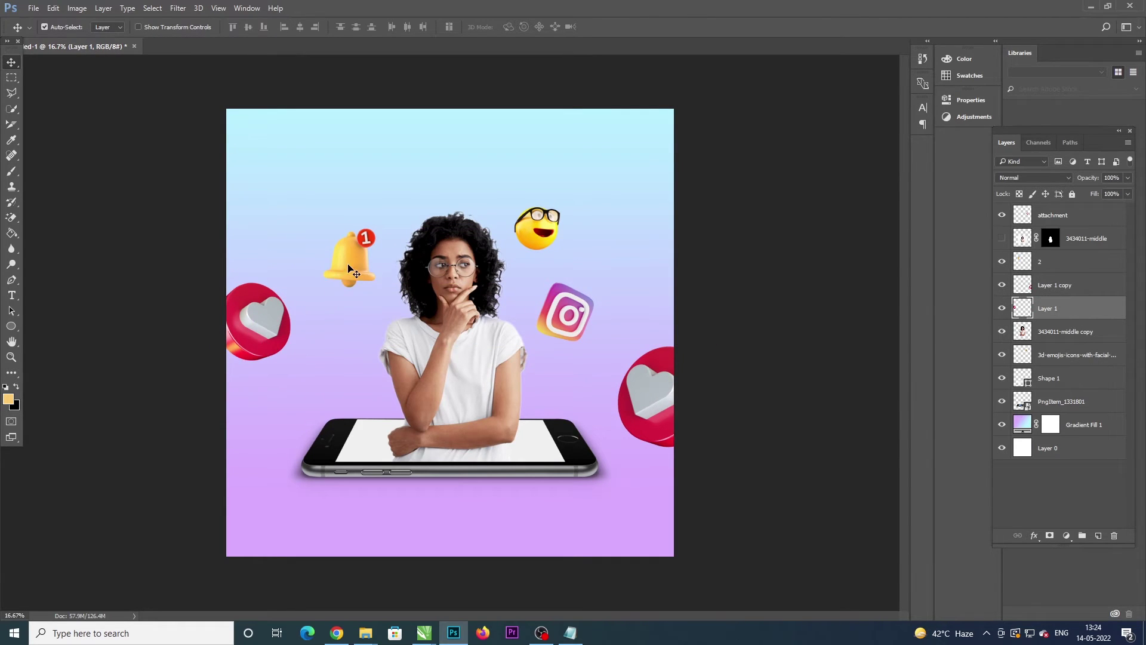
pyautogui.moveTo(353, 271); pyautogui.dragTo(346, 266)
pyautogui.click(287, 320)
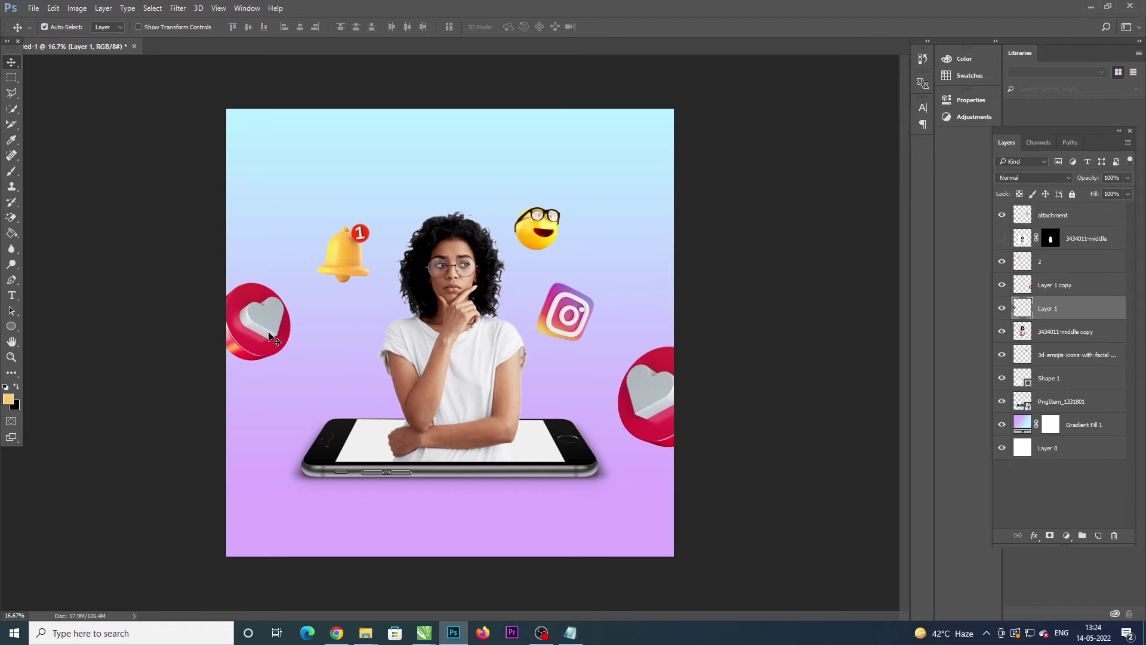
# Step: Apply a Gaussian Blur of about 18–32 px to the left and right red hearts
pyautogui.click(151, 8)
pyautogui.moveTo(177, 8)
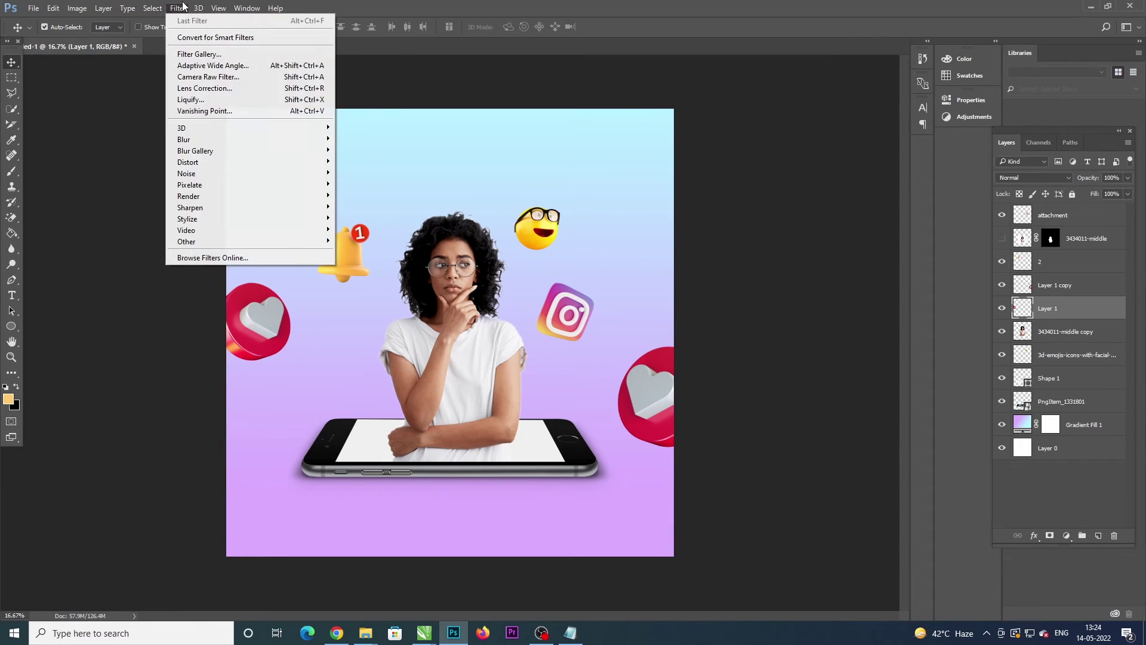
pyautogui.moveTo(183, 138)
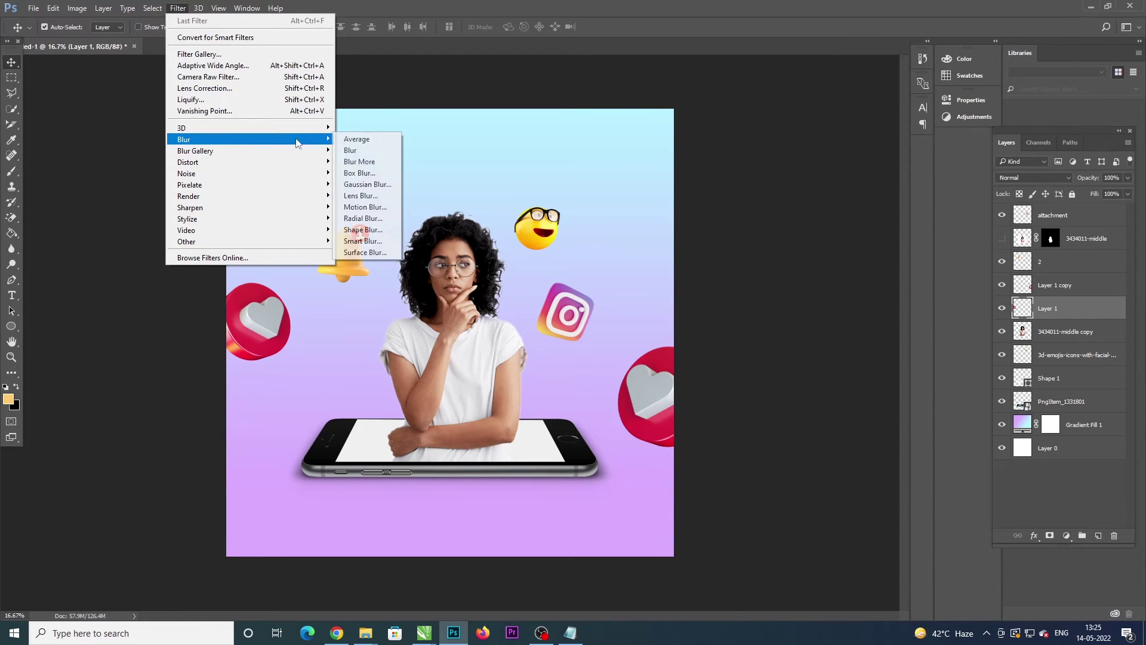
pyautogui.click(365, 184)
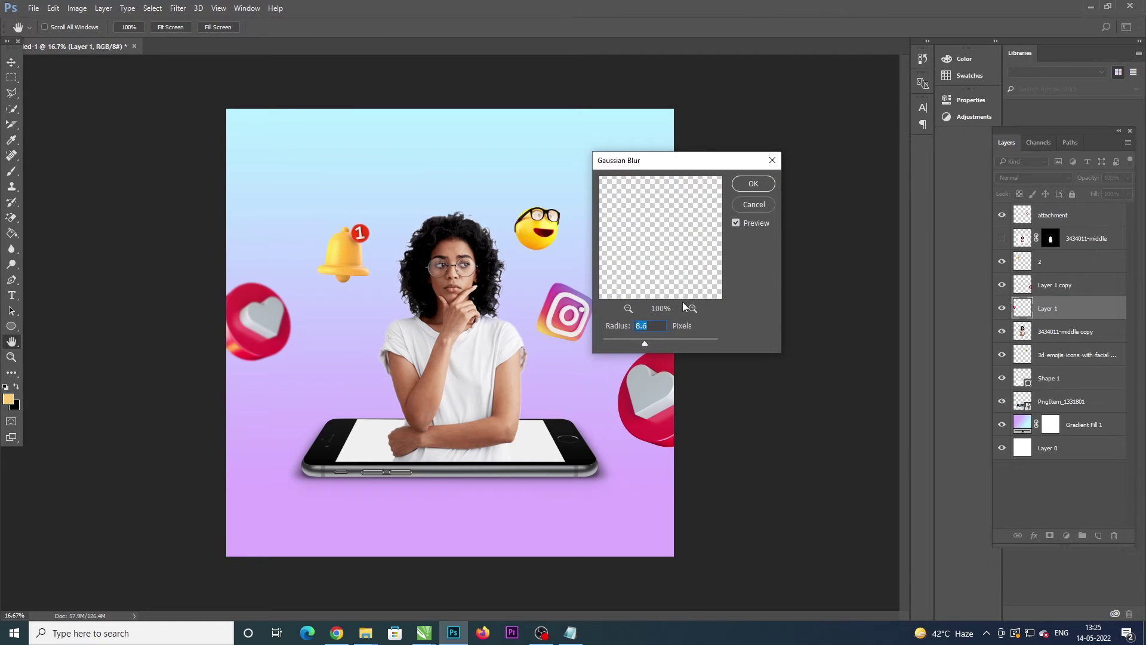
pyautogui.moveTo(659, 344); pyautogui.dragTo(675, 345)
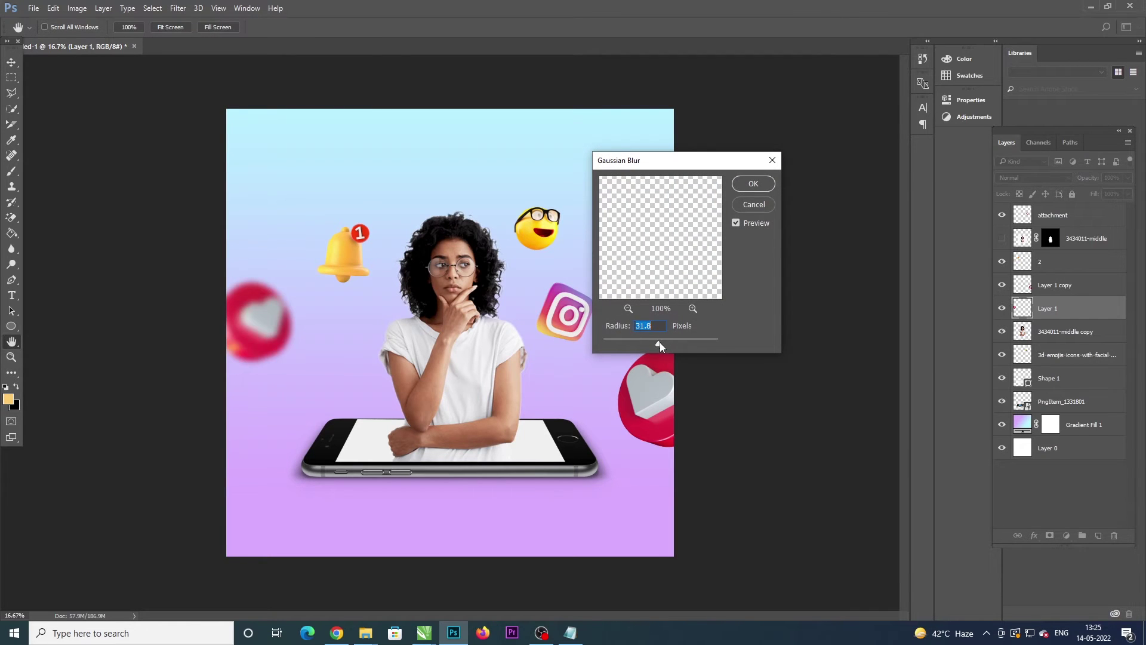
pyautogui.click(754, 185)
pyautogui.click(662, 400)
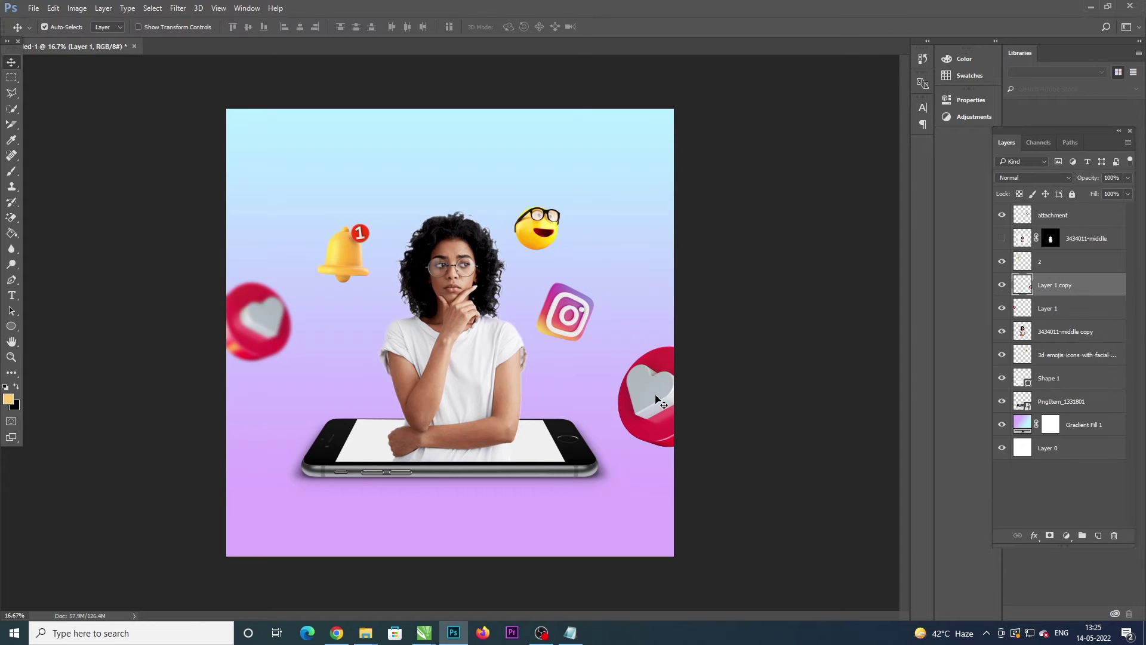
pyautogui.click(153, 8)
pyautogui.moveTo(184, 138)
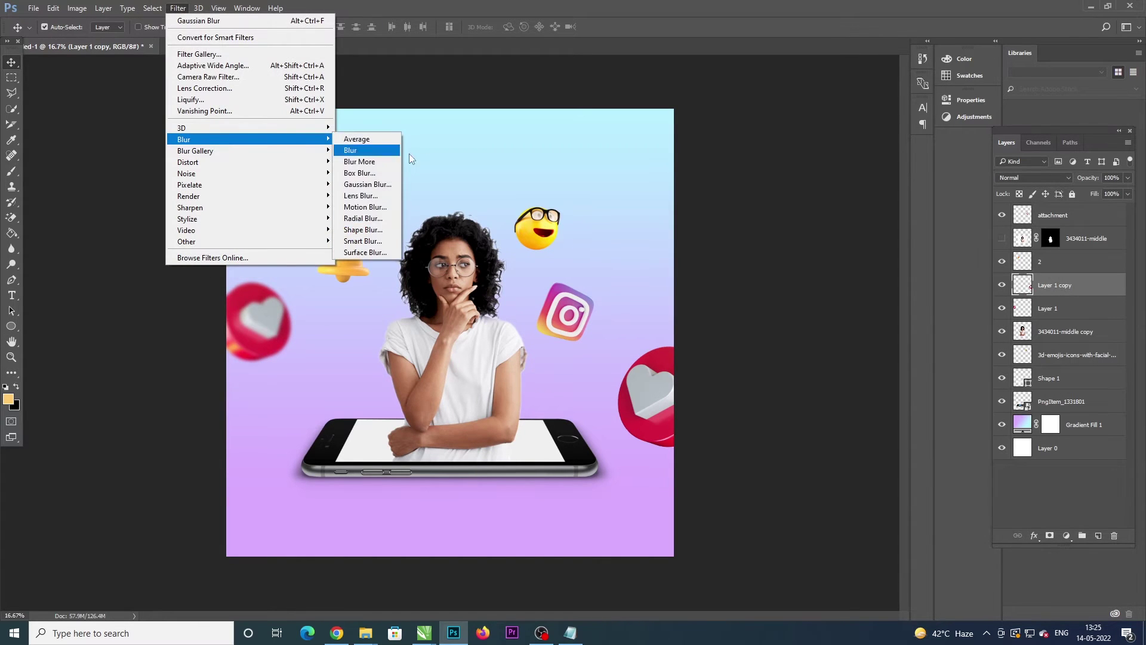
pyautogui.click(365, 185)
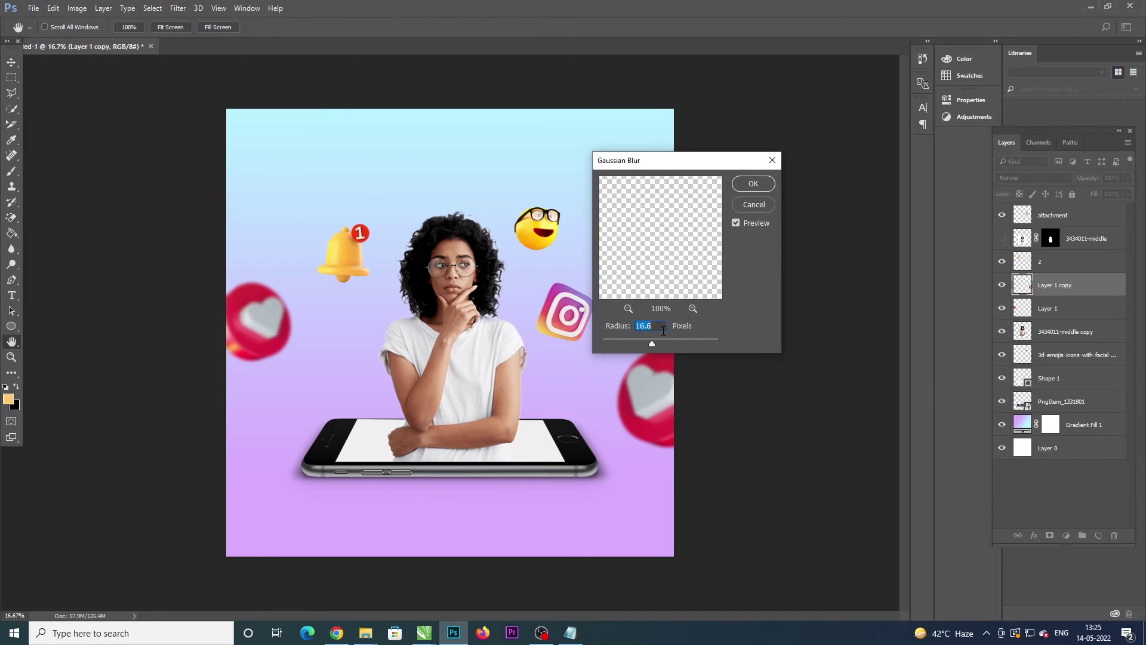
pyautogui.moveTo(652, 344); pyautogui.dragTo(654, 345)
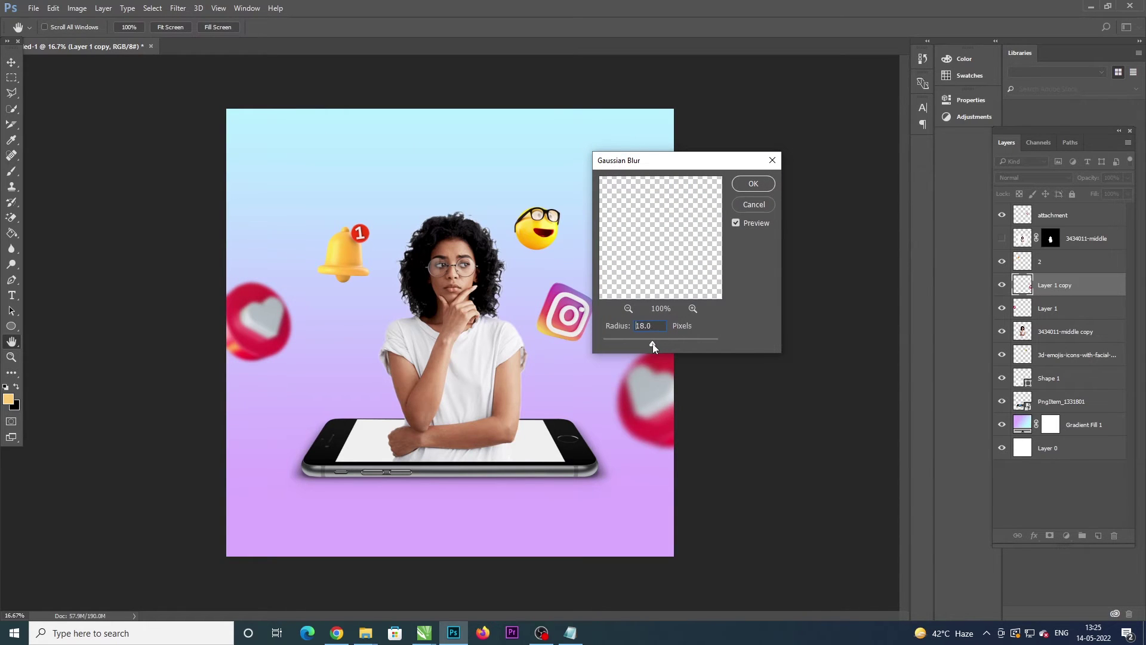
pyautogui.click(753, 184)
# Step: Give the notification bell a lighter Gaussian Blur
pyautogui.click(345, 254)
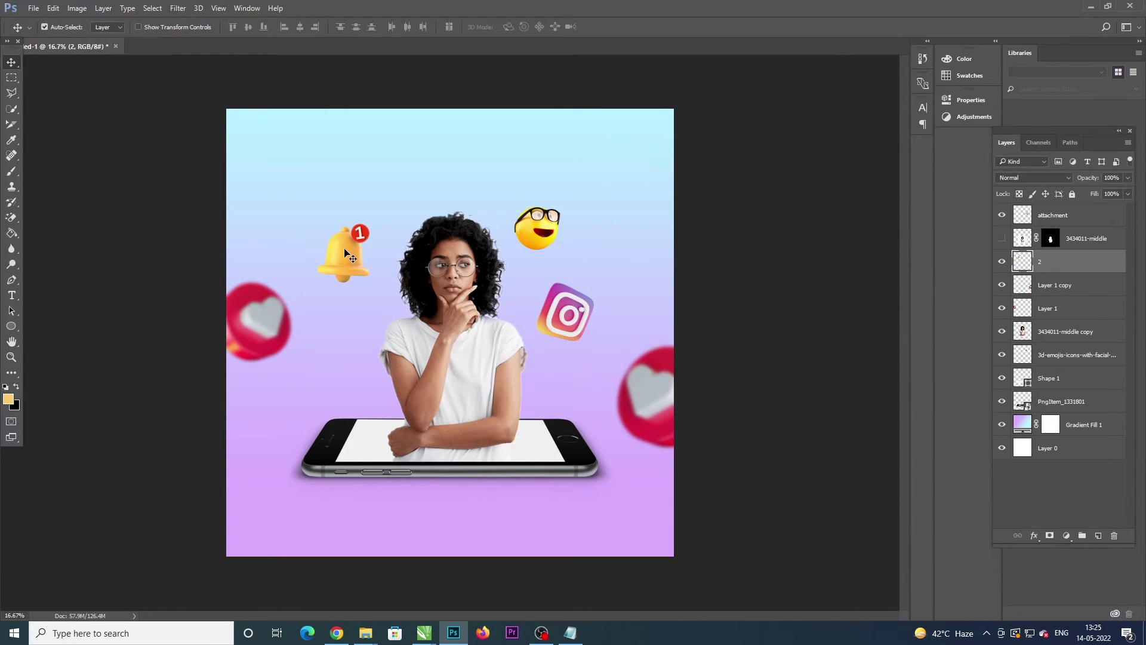
pyautogui.click(177, 8)
pyautogui.moveTo(184, 138)
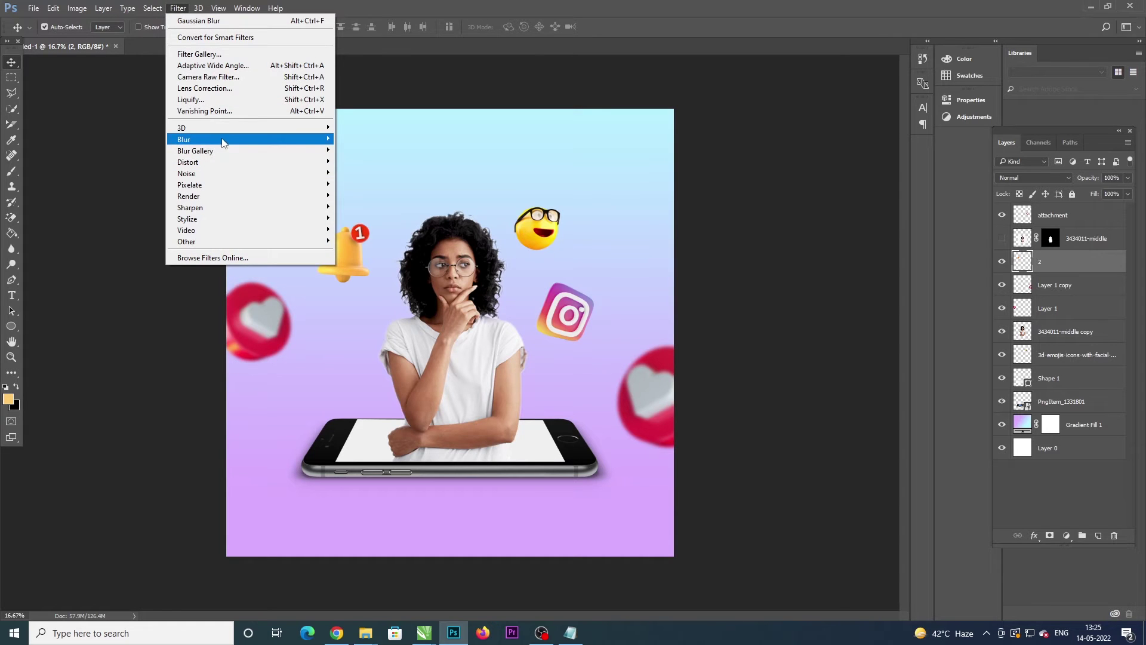
pyautogui.click(371, 185)
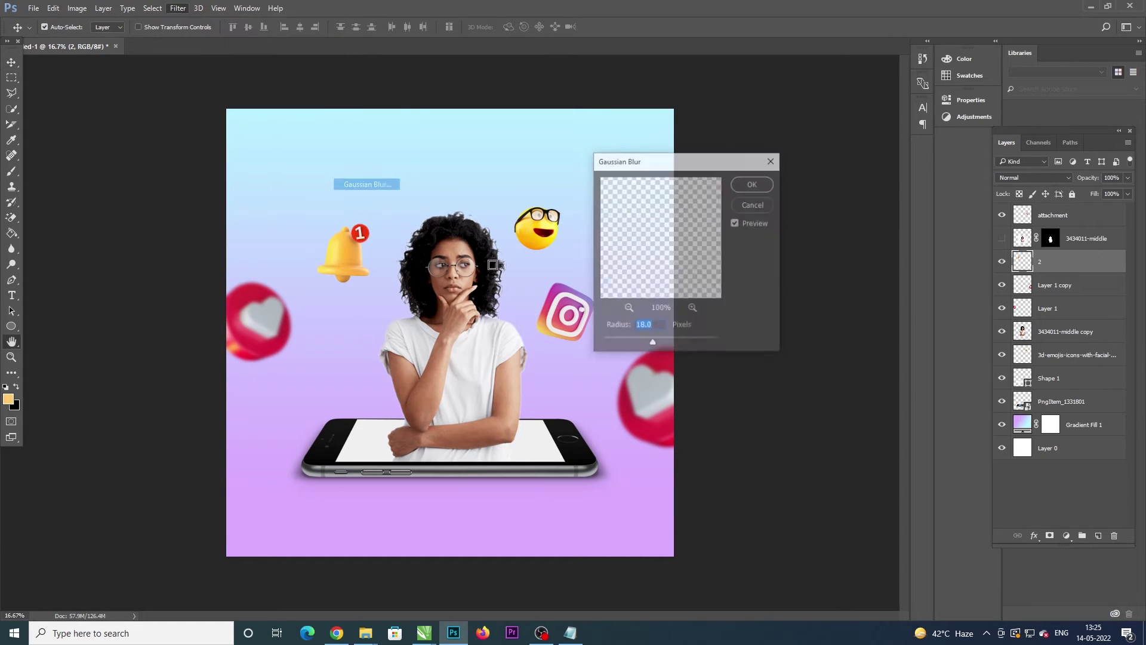
pyautogui.moveTo(643, 345); pyautogui.dragTo(644, 345)
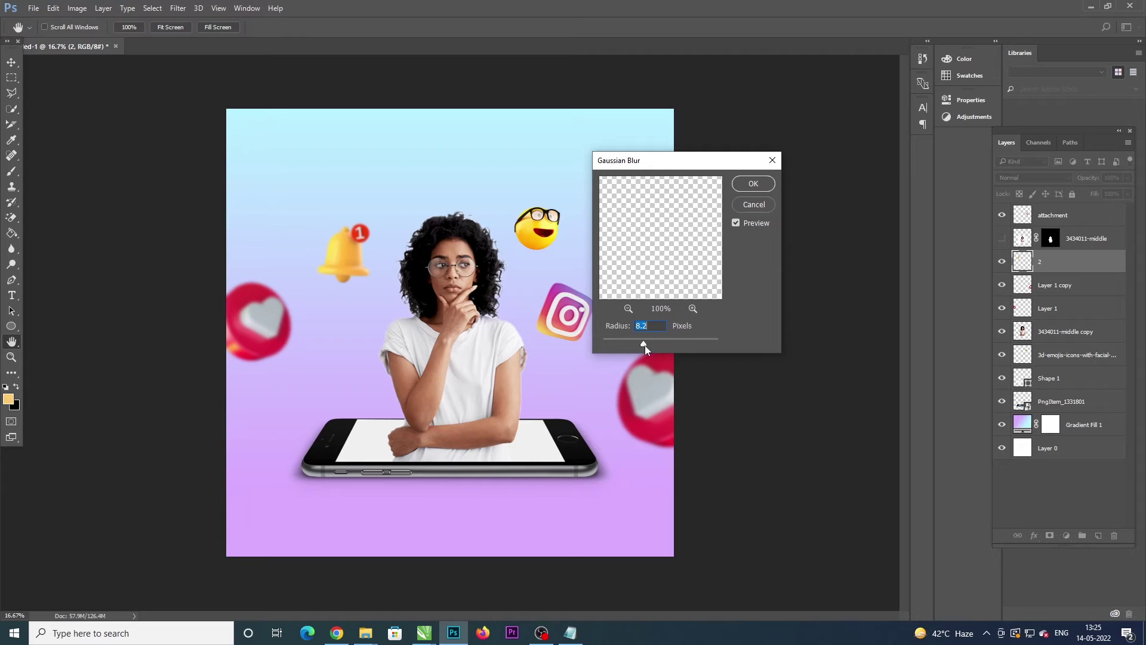
pyautogui.click(752, 183)
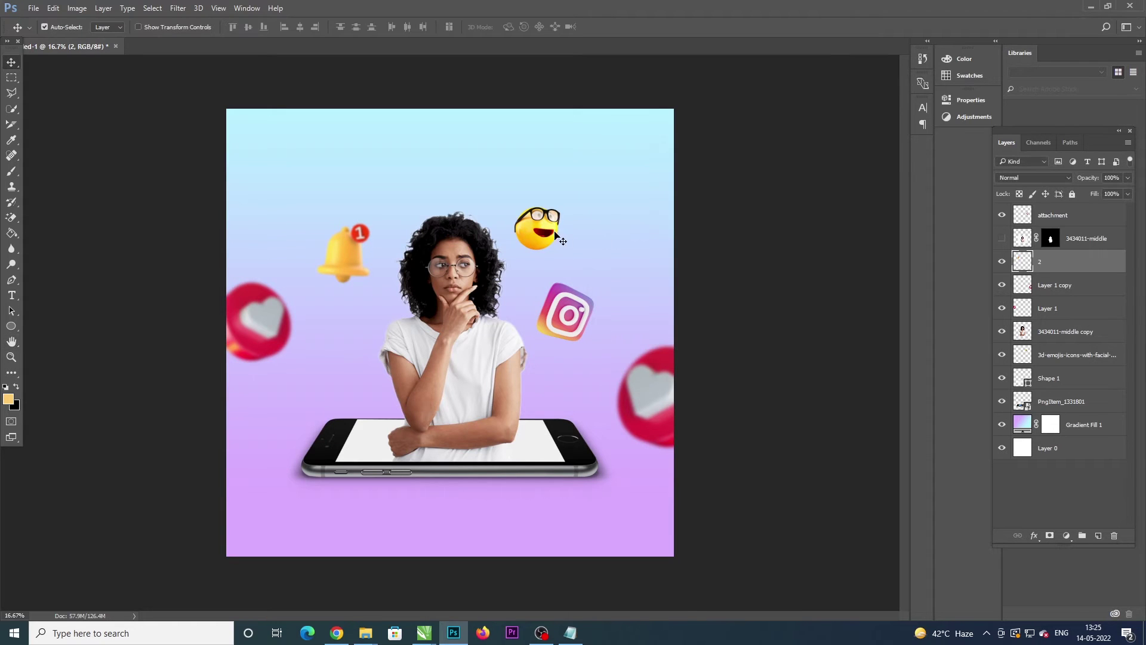
pyautogui.click(494, 197)
# Step: Blur the glasses emoji with a 5.4 px Gaussian Blur
pyautogui.click(173, 9)
pyautogui.moveTo(184, 138)
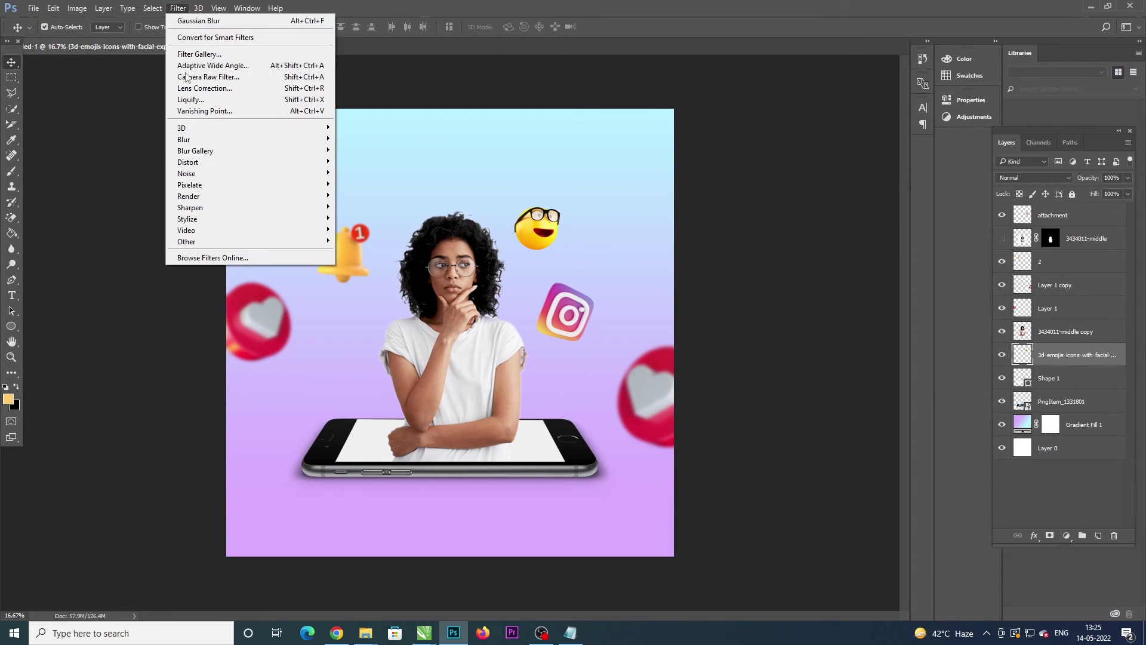
pyautogui.click(371, 185)
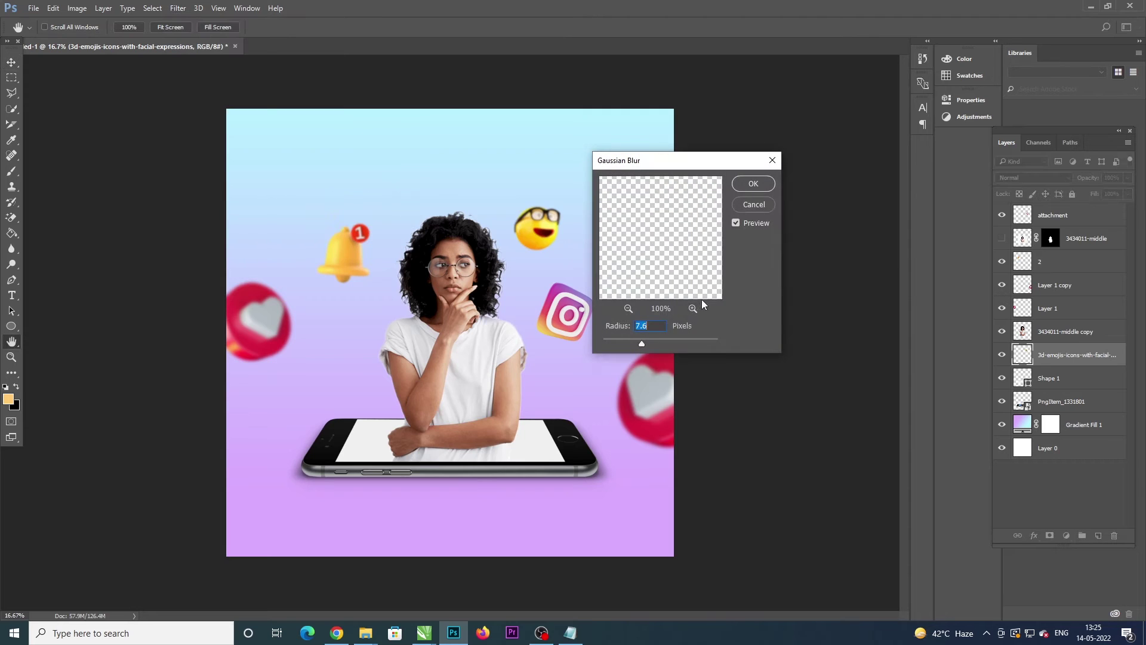
pyautogui.moveTo(637, 346); pyautogui.dragTo(635, 346)
pyautogui.click(754, 185)
# Step: Blur the Instagram icon at about 7.8 px and move it slightly up and right
pyautogui.click(579, 319)
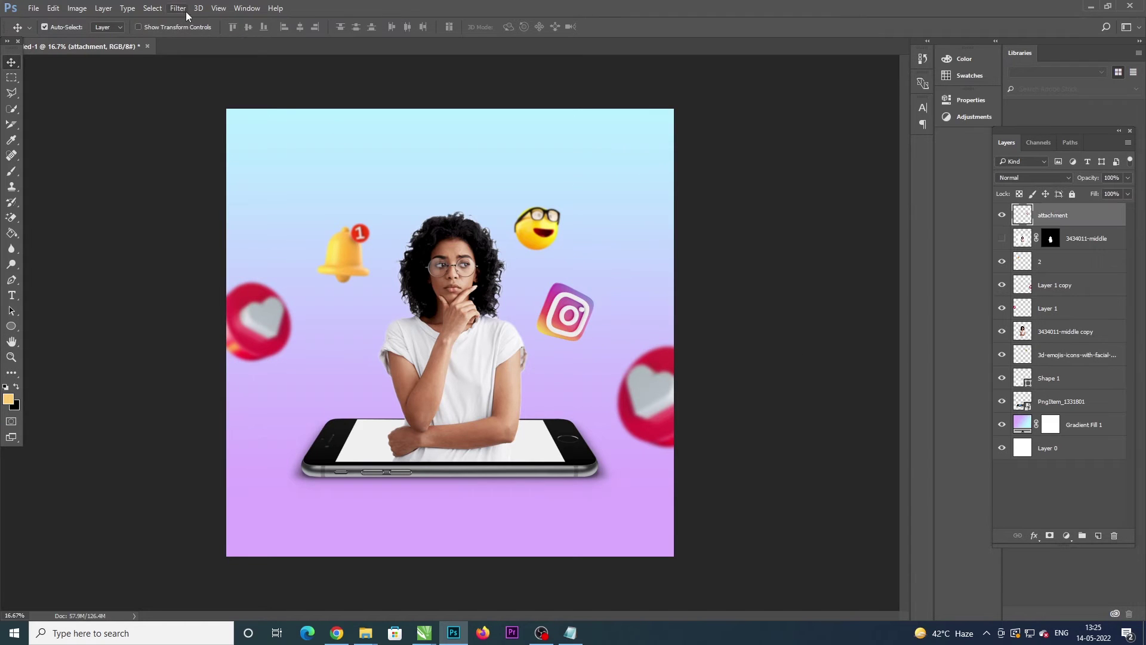
pyautogui.click(177, 8)
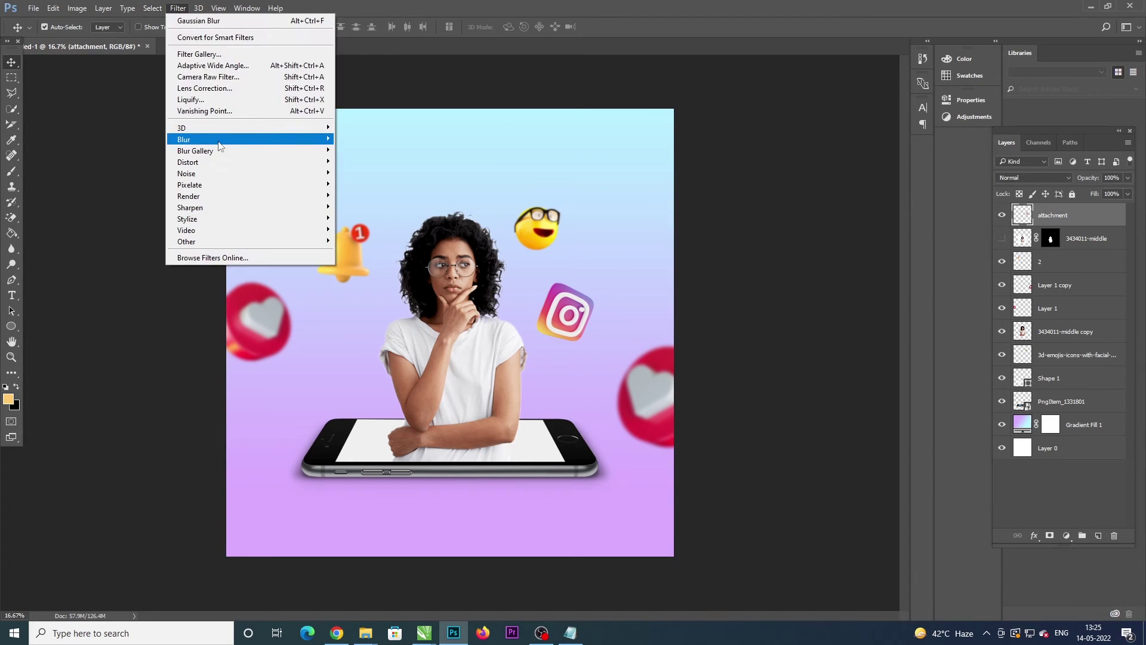
pyautogui.moveTo(184, 140)
pyautogui.click(362, 185)
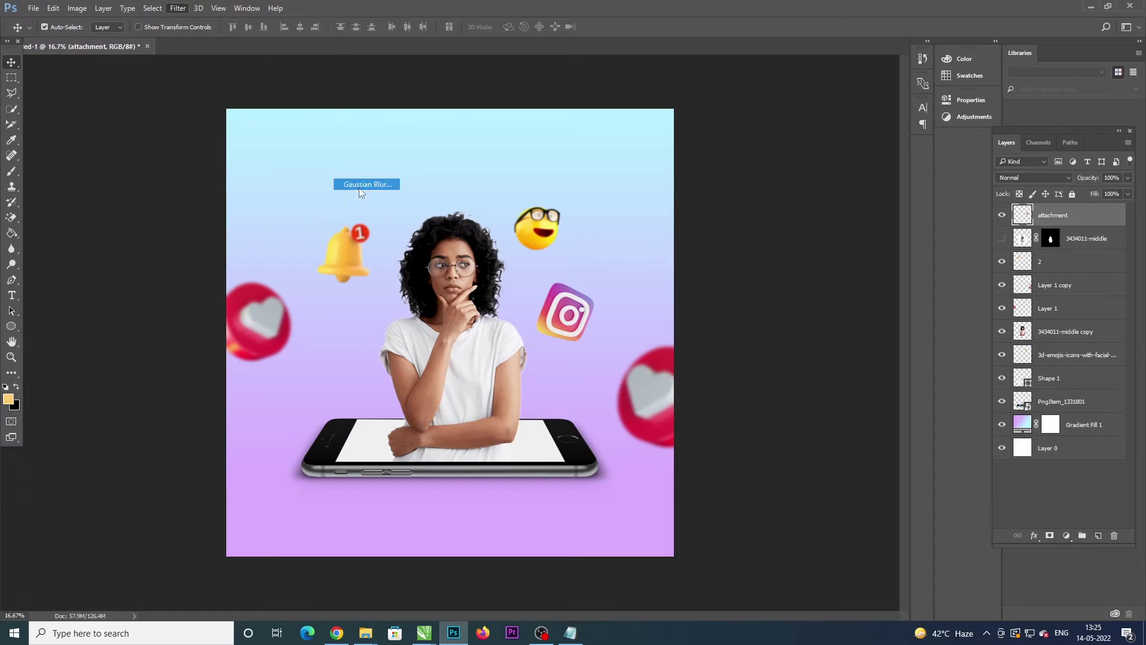
pyautogui.moveTo(640, 344); pyautogui.dragTo(642, 340)
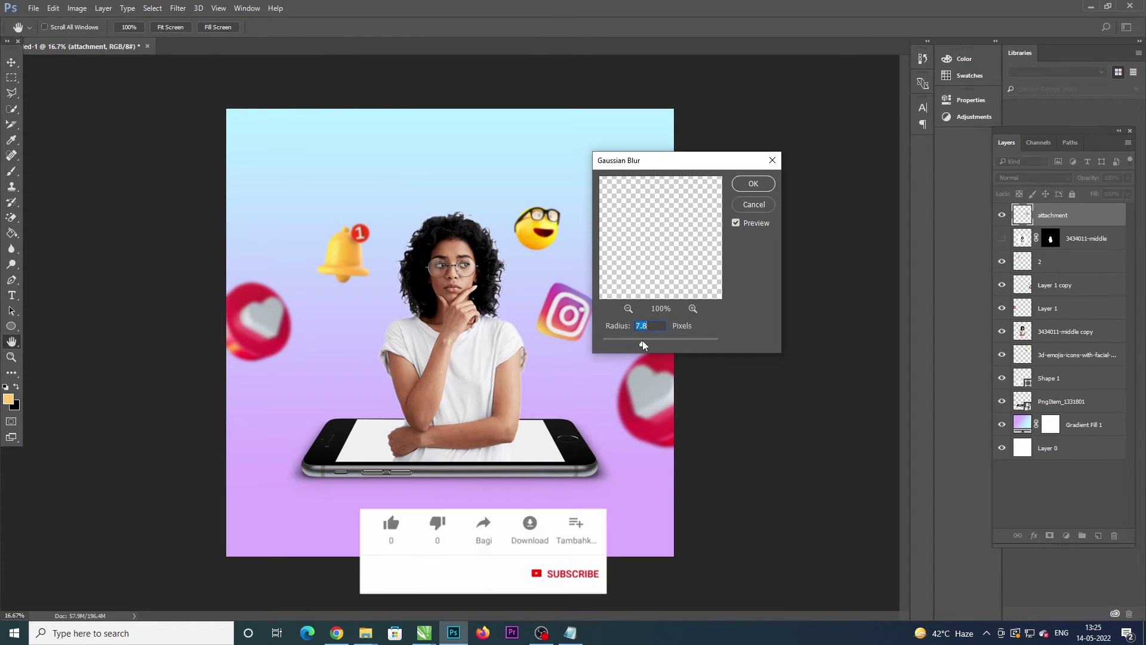
pyautogui.click(746, 185)
pyautogui.moveTo(574, 318); pyautogui.dragTo(588, 305)
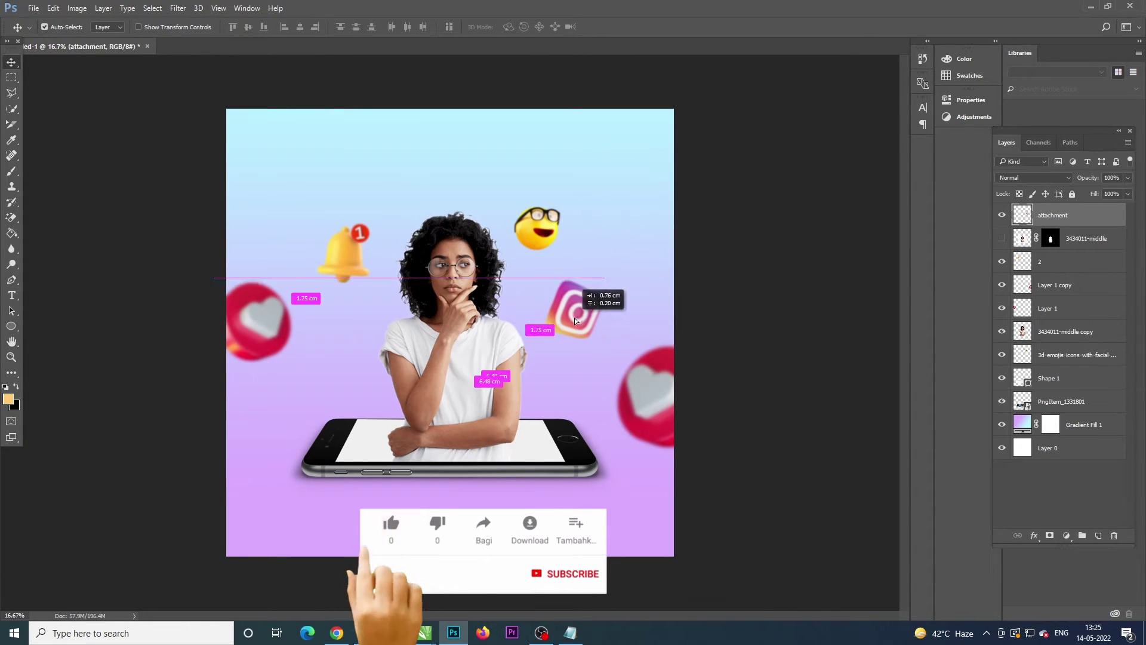
# Step: Bring a second sunglasses emoji image from the INSTA GROM folder into the document
pyautogui.click(457, 316)
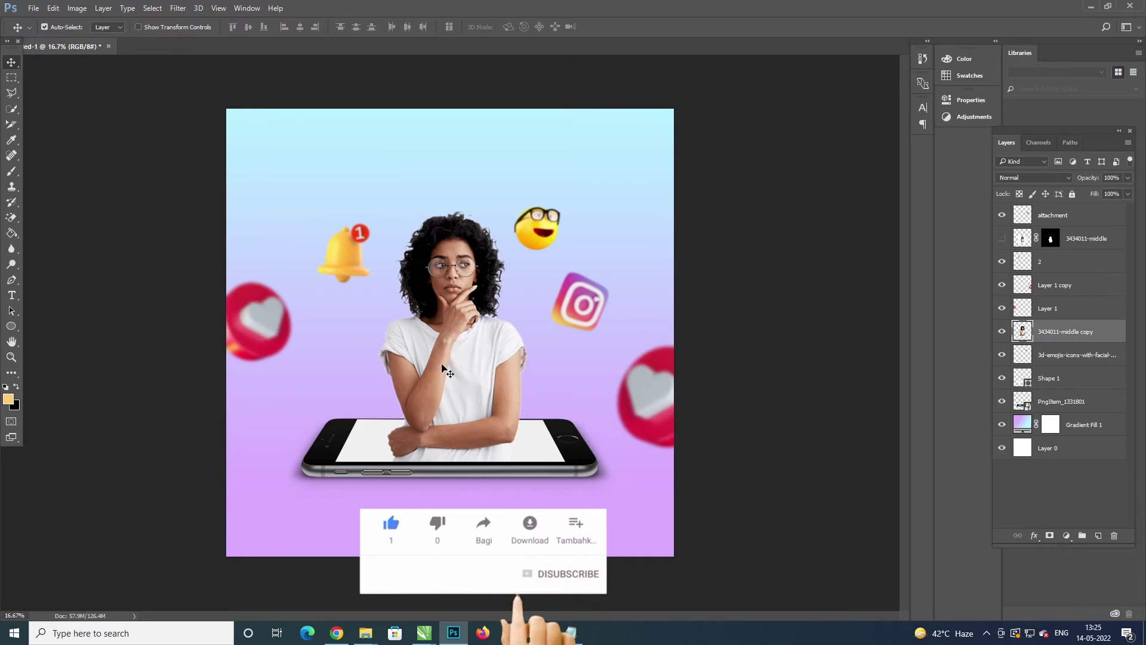
pyautogui.click(233, 319)
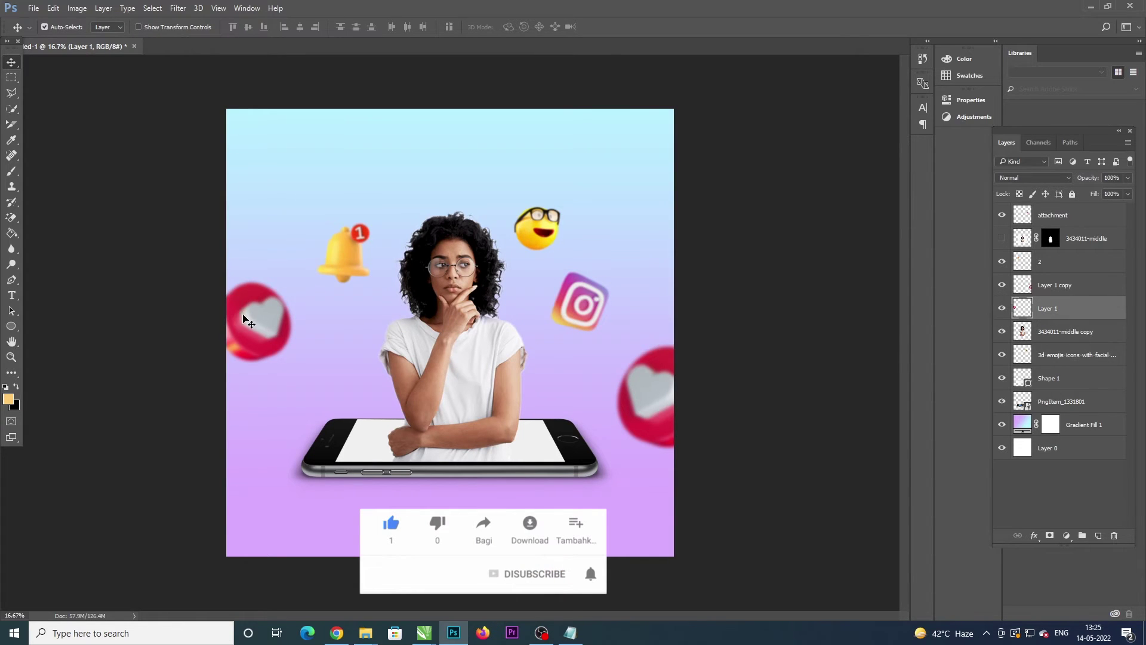
pyautogui.moveTo(349, 247); pyautogui.dragTo(349, 246)
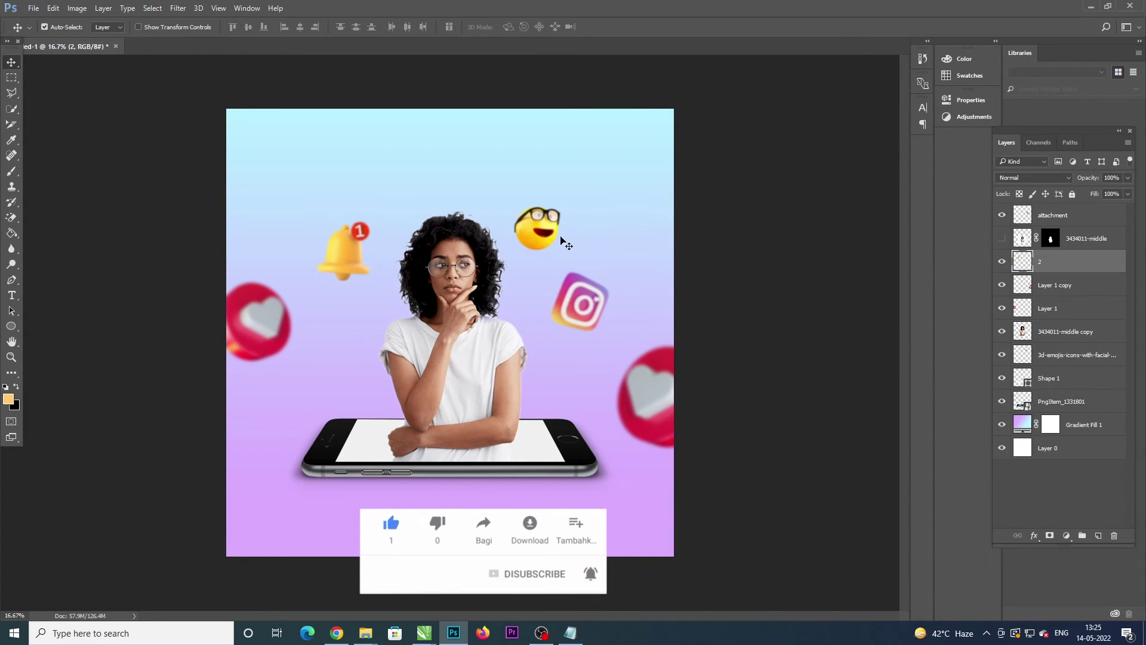
pyautogui.click(1092, 7)
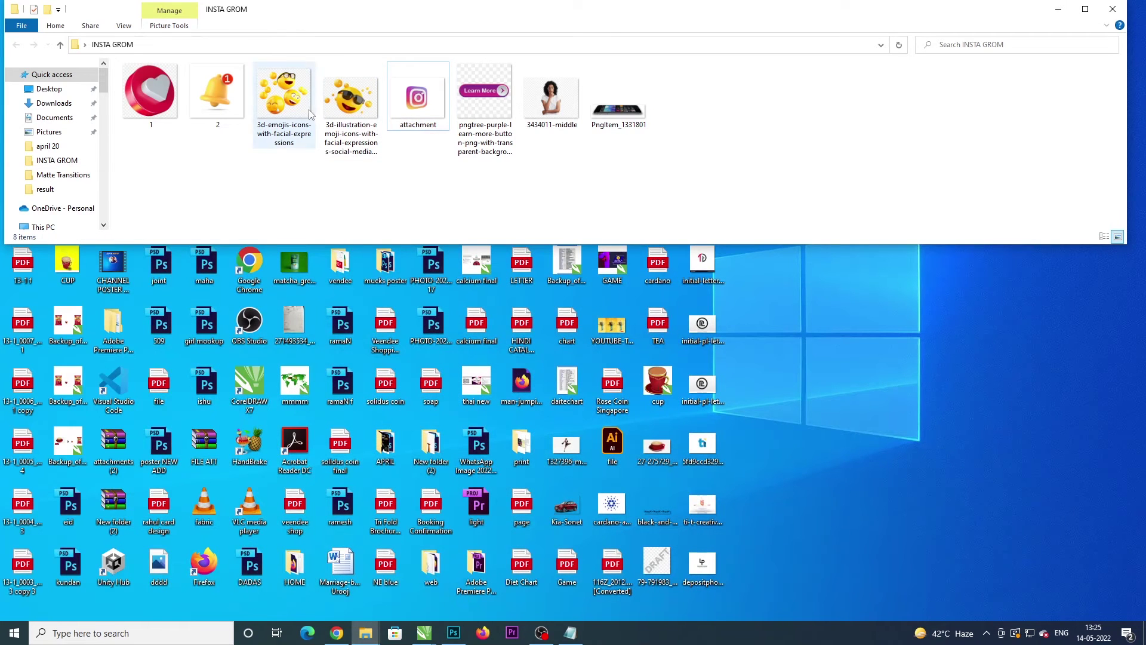
pyautogui.moveTo(326, 115)
pyautogui.mouseDown()
pyautogui.moveTo(455, 603)
pyautogui.moveTo(450, 332)
pyautogui.mouseUp()
# Step: Place the sunglasses emoji and Magic Erase its checkerboard background
pyautogui.press('Return')
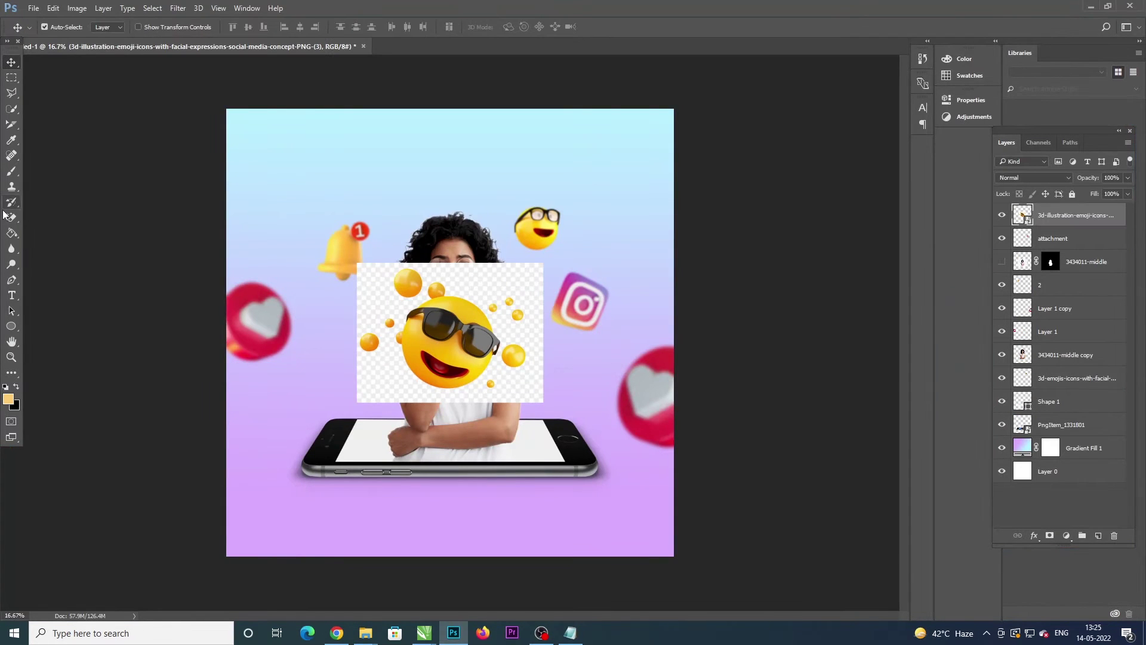
pyautogui.click(11, 218)
pyautogui.click(526, 273)
pyautogui.click(560, 246)
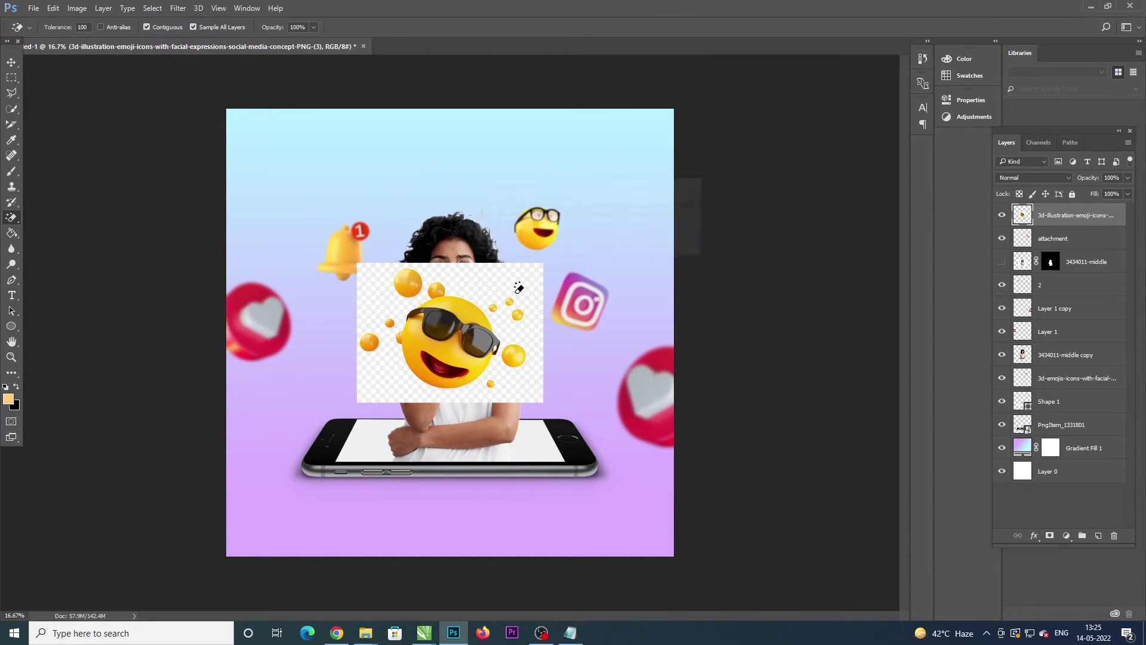
pyautogui.click(522, 274)
# Step: Shrink the sunglasses emoji and position it left of the woman
pyautogui.click(10, 62)
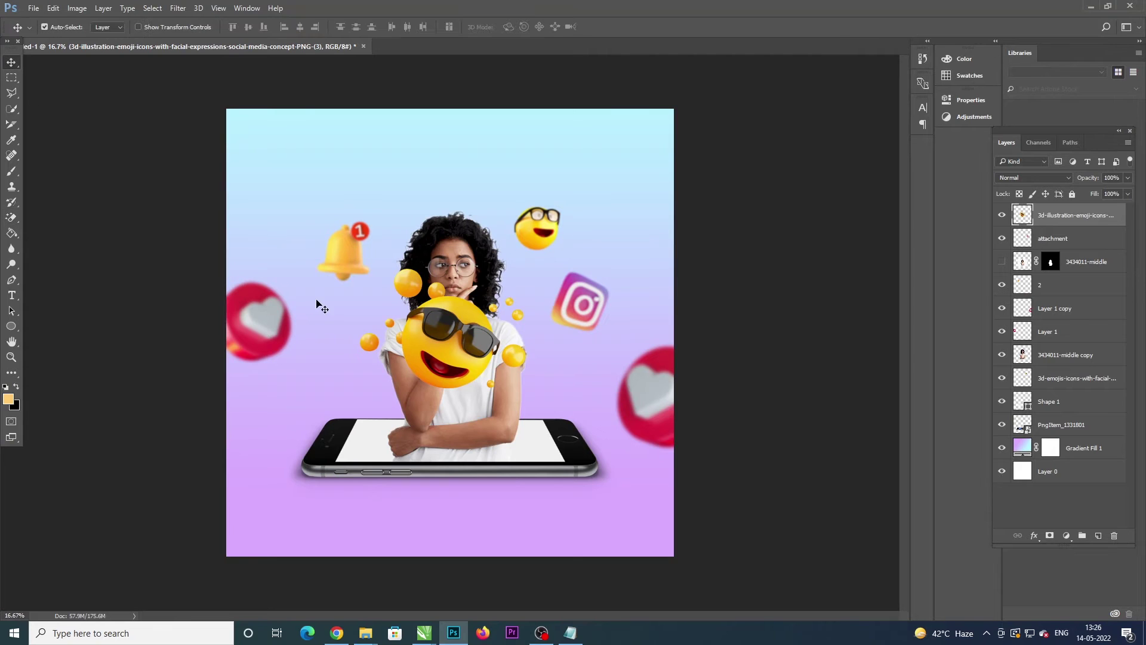
pyautogui.moveTo(487, 340)
pyautogui.mouseDown()
pyautogui.moveTo(662, 177)
pyautogui.moveTo(485, 192)
pyautogui.moveTo(360, 434)
pyautogui.mouseUp()
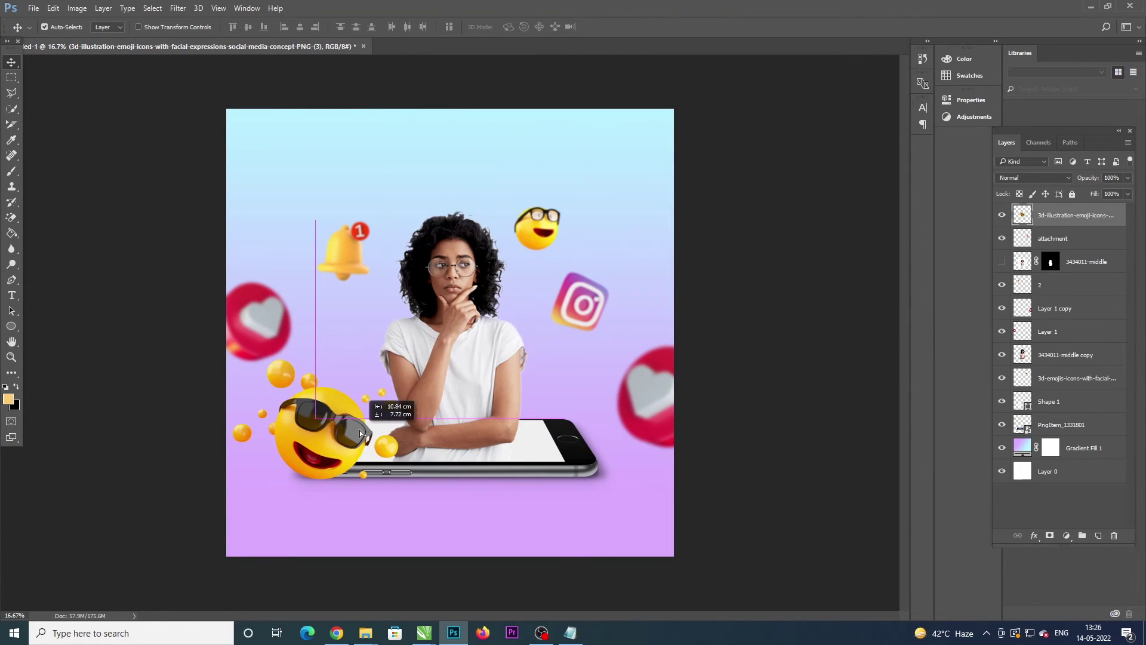
pyautogui.hotkey('ctrl', 't')
pyautogui.moveTo(400, 356); pyautogui.dragTo(353, 392)
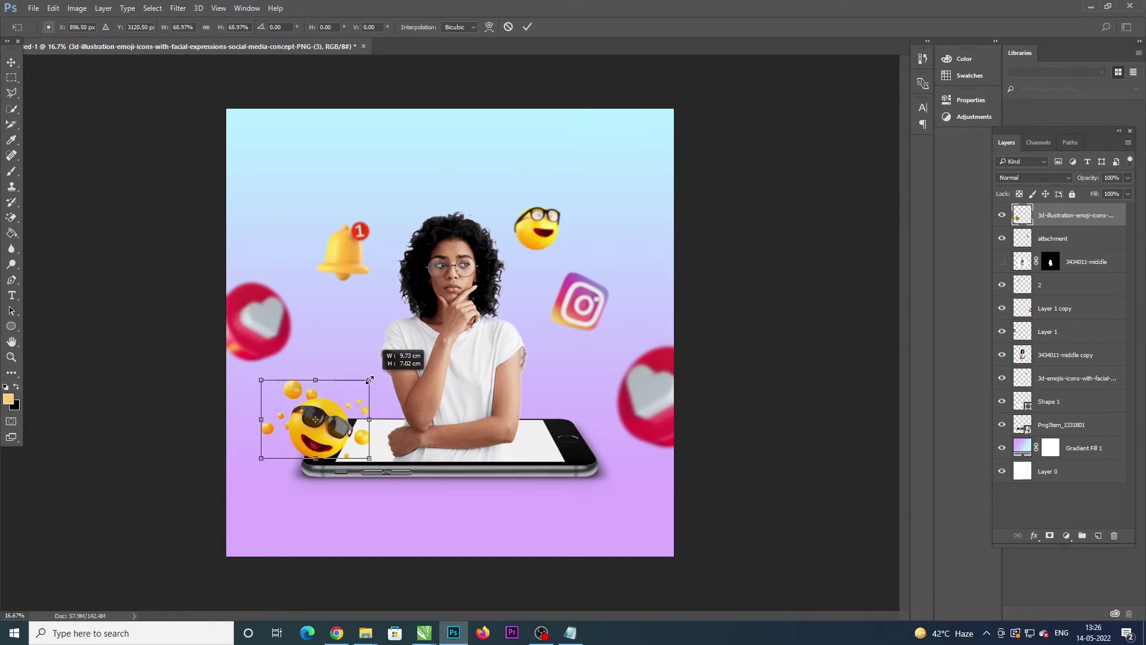
pyautogui.moveTo(339, 432); pyautogui.dragTo(356, 370)
pyautogui.press('Return')
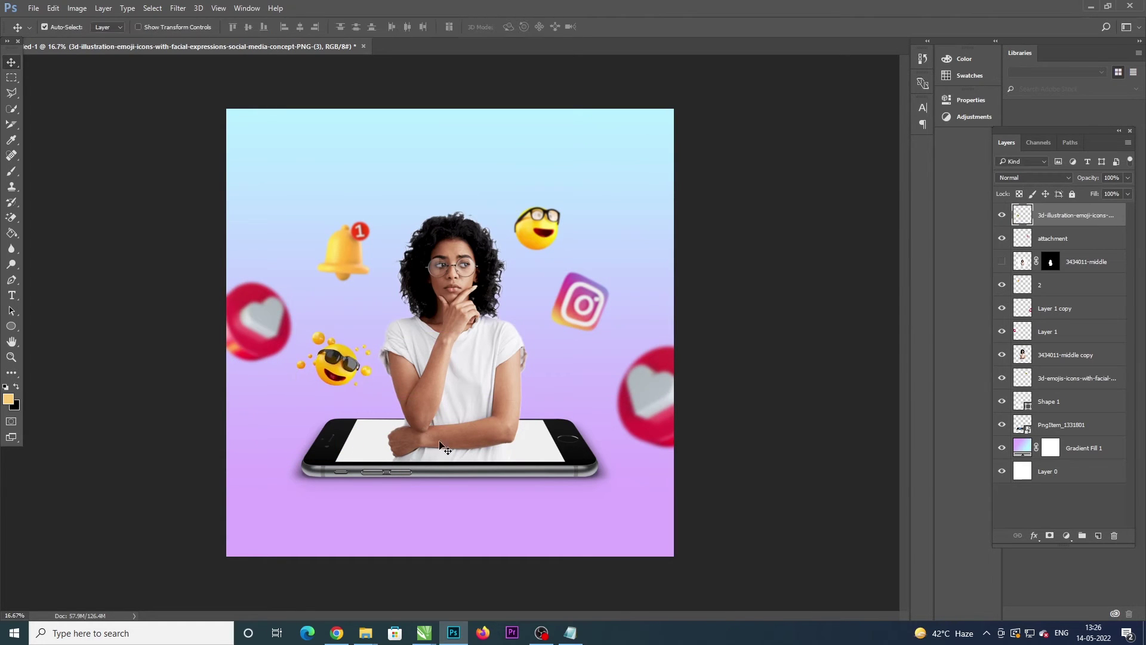
# Step: Give the emoji a moderate Gaussian Blur, then drag in the Learn More button image
pyautogui.click(178, 8)
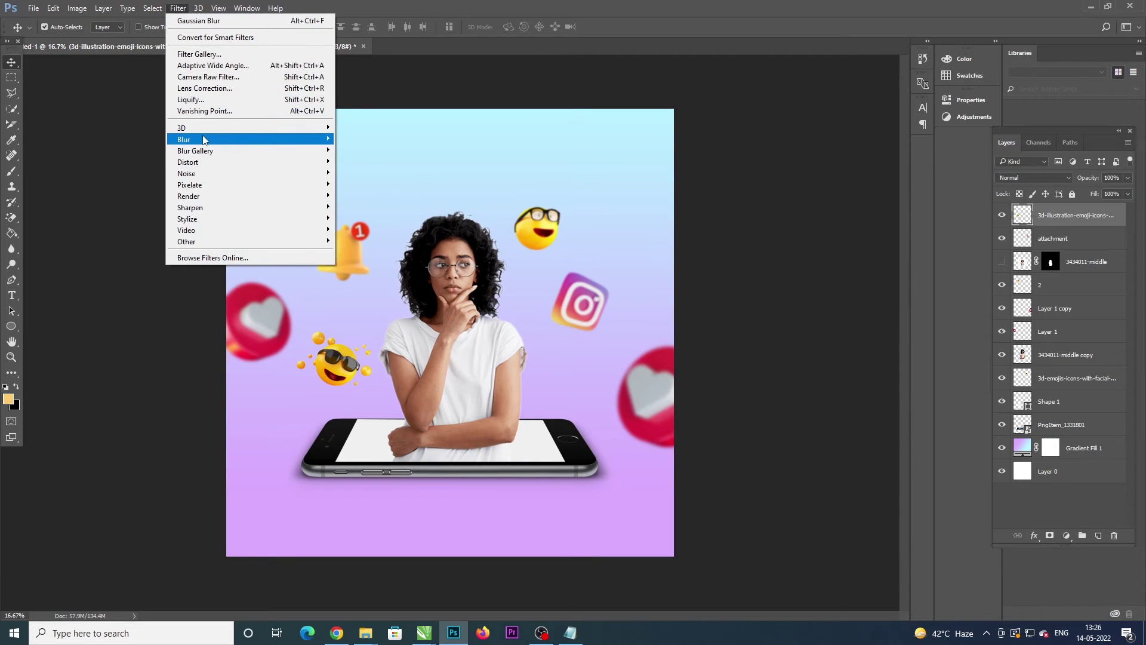
pyautogui.moveTo(184, 138)
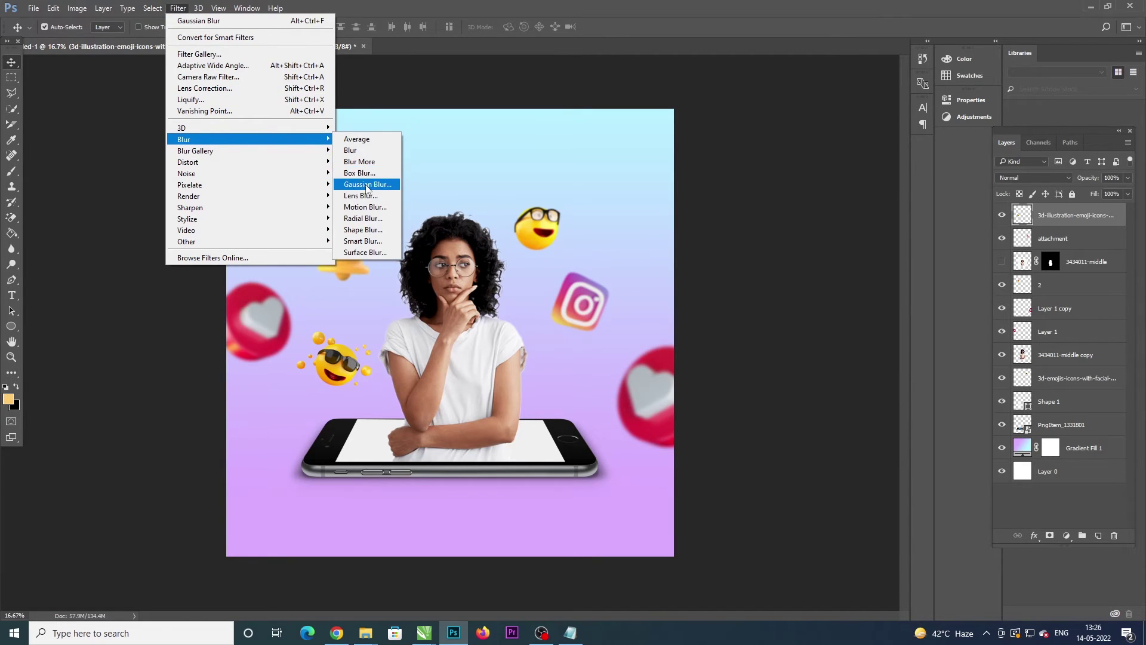
pyautogui.click(365, 184)
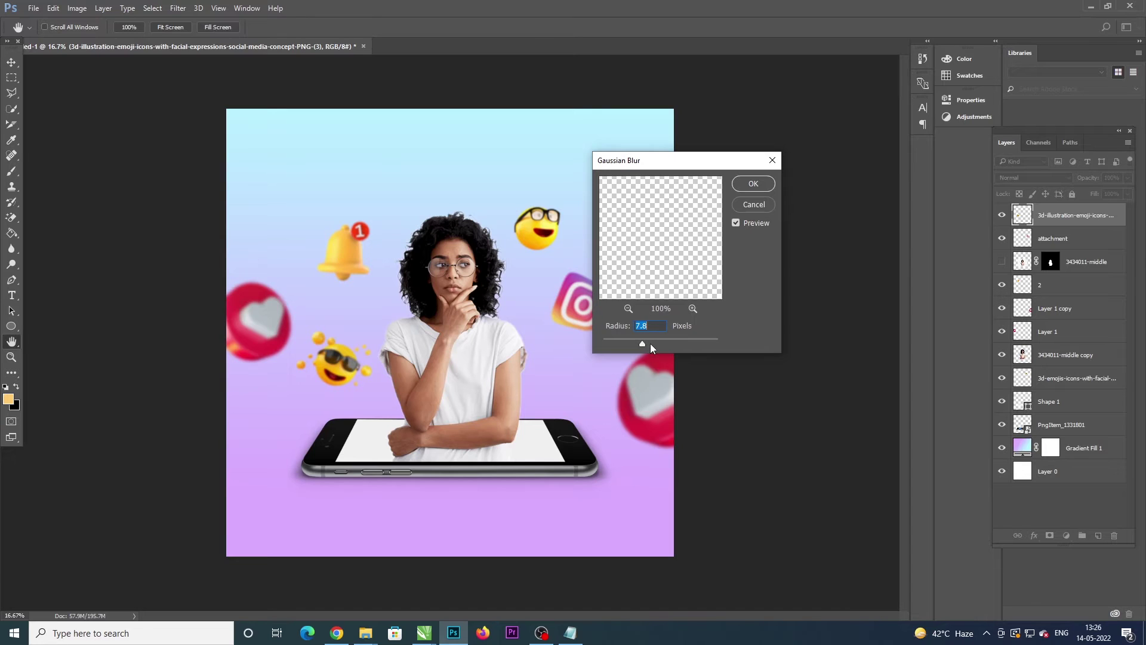
pyautogui.moveTo(643, 344); pyautogui.dragTo(644, 344)
pyautogui.click(753, 183)
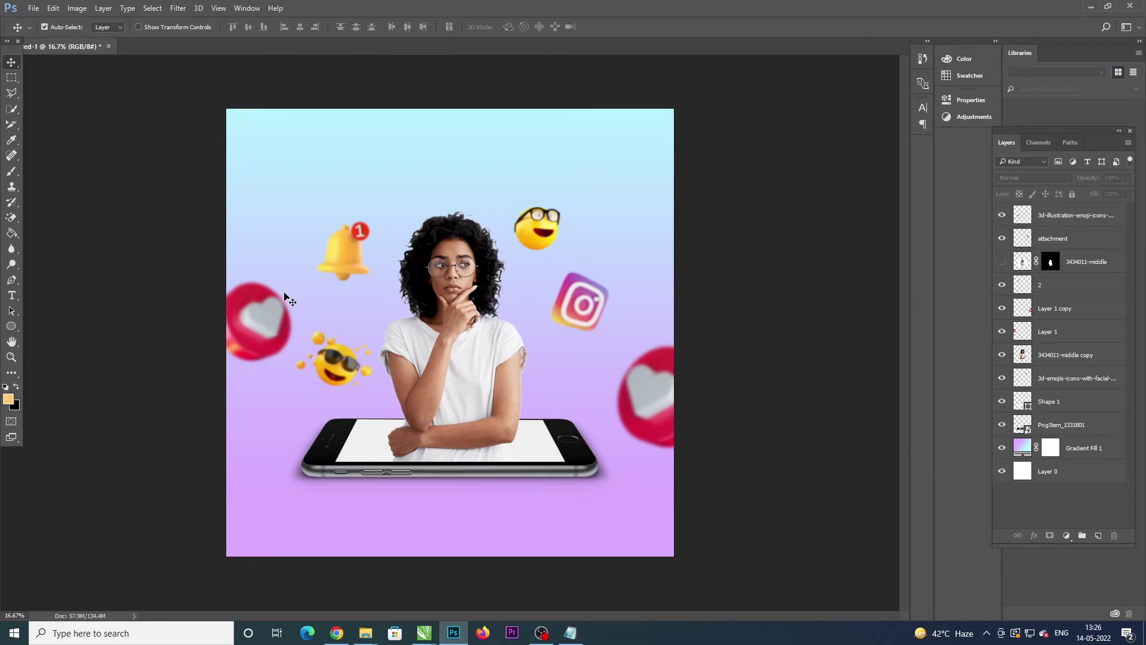
pyautogui.click(1091, 10)
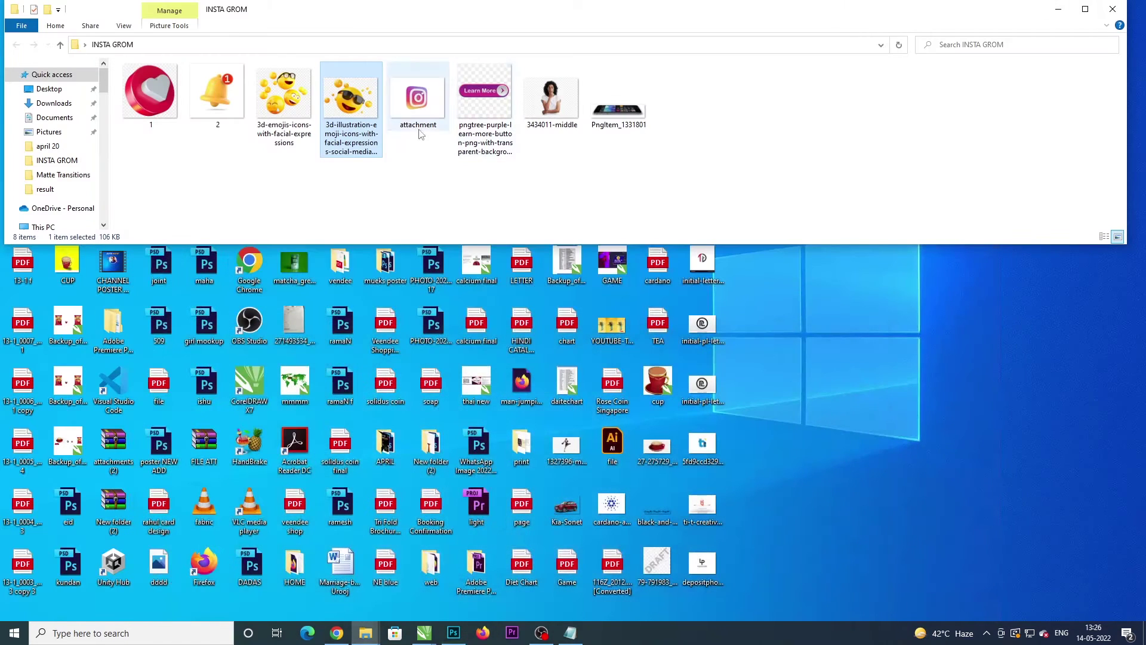
pyautogui.moveTo(483, 99)
pyautogui.mouseDown()
pyautogui.moveTo(477, 482)
pyautogui.moveTo(456, 311)
pyautogui.mouseUp()
# Step: Rasterize the Learn More button, scale it to about 20%, and centre it below the phone
pyautogui.press('Return')
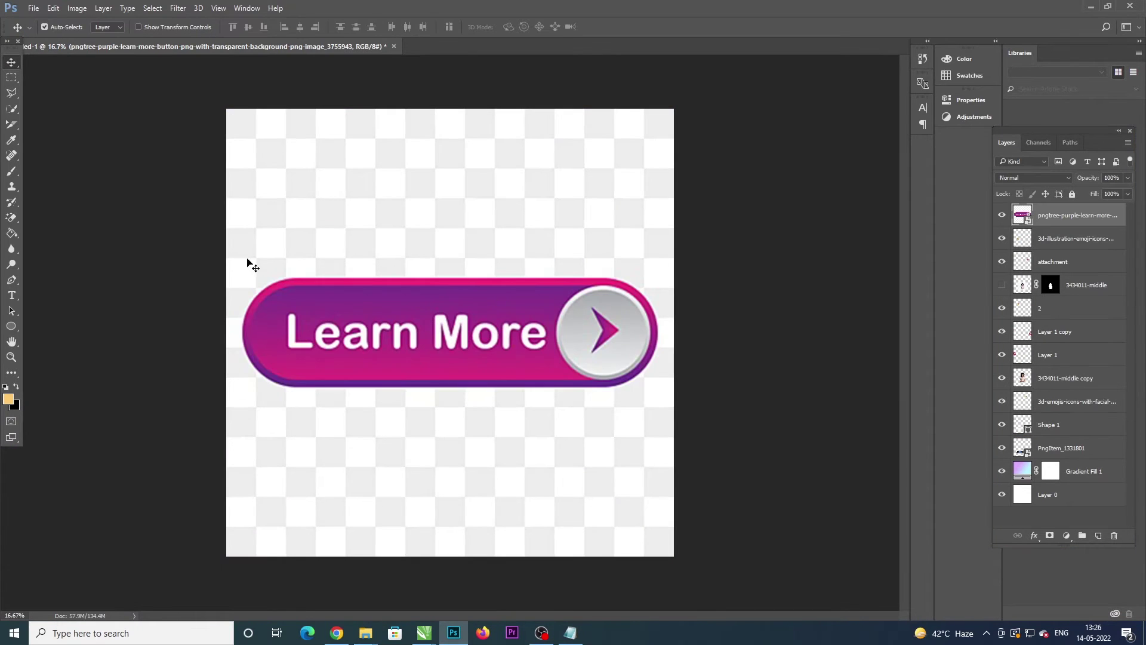
pyautogui.click(12, 218)
pyautogui.click(394, 205)
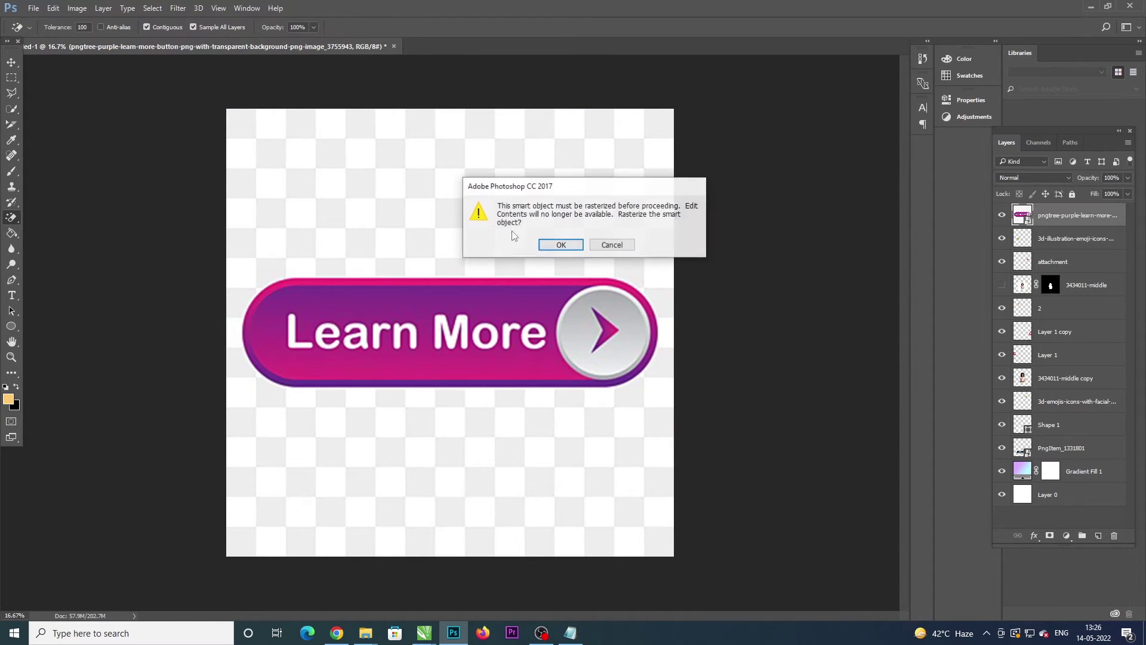
pyautogui.press('Return')
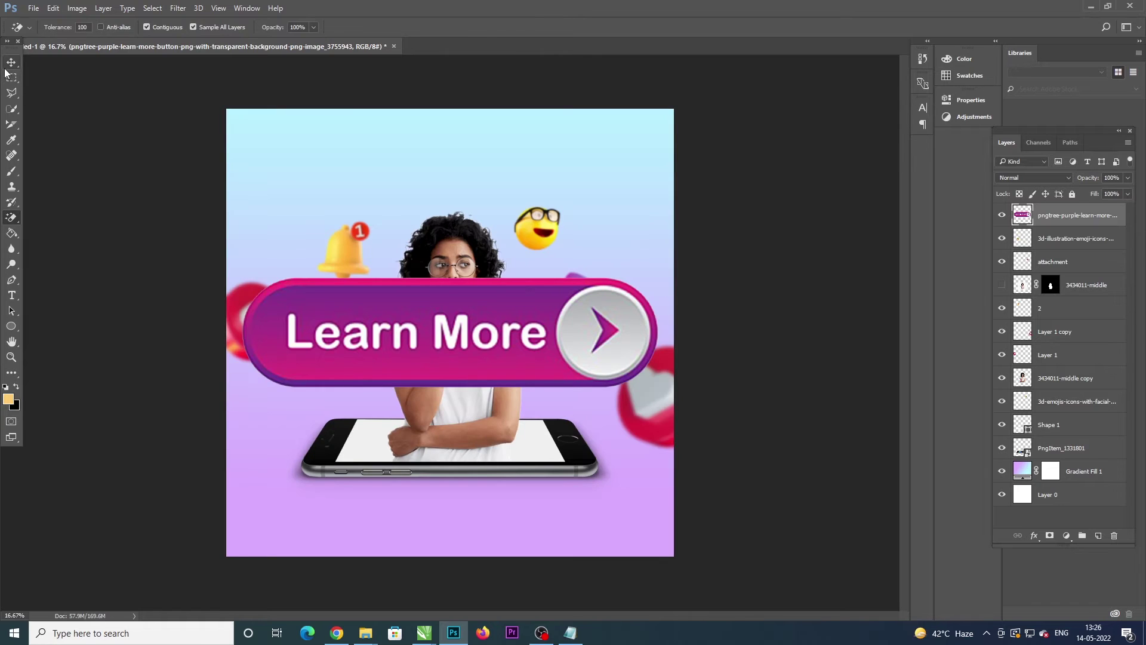
pyautogui.press('v')
pyautogui.hotkey('ctrl', 't')
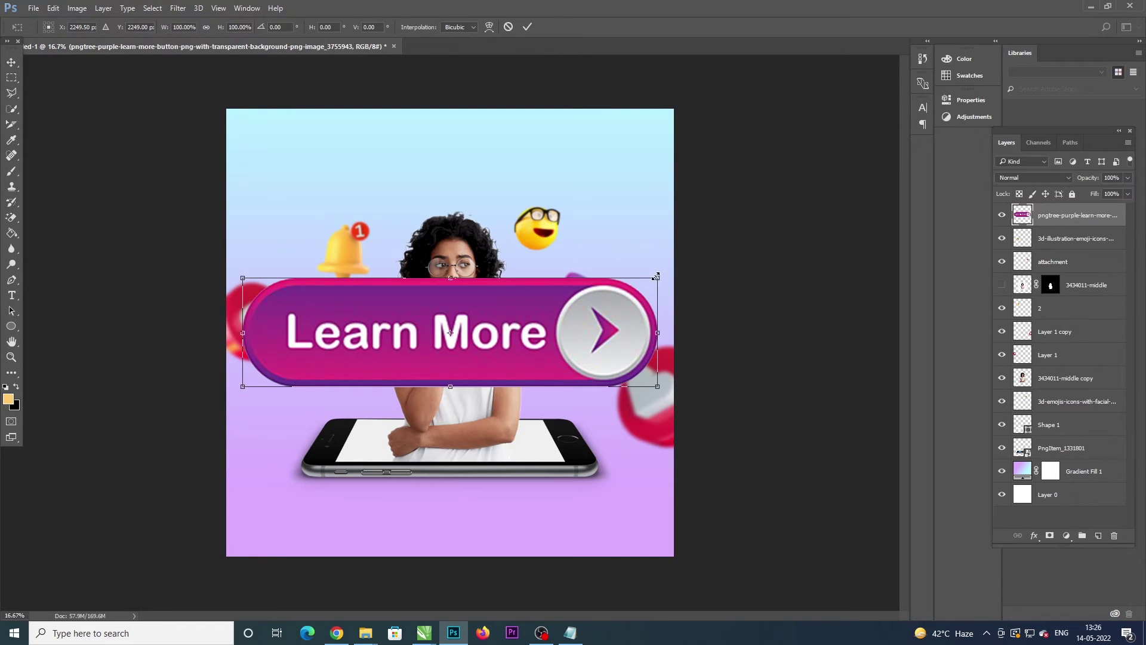
pyautogui.moveTo(656, 276)
pyautogui.mouseDown()
pyautogui.moveTo(489, 315)
pyautogui.moveTo(479, 505)
pyautogui.mouseUp()
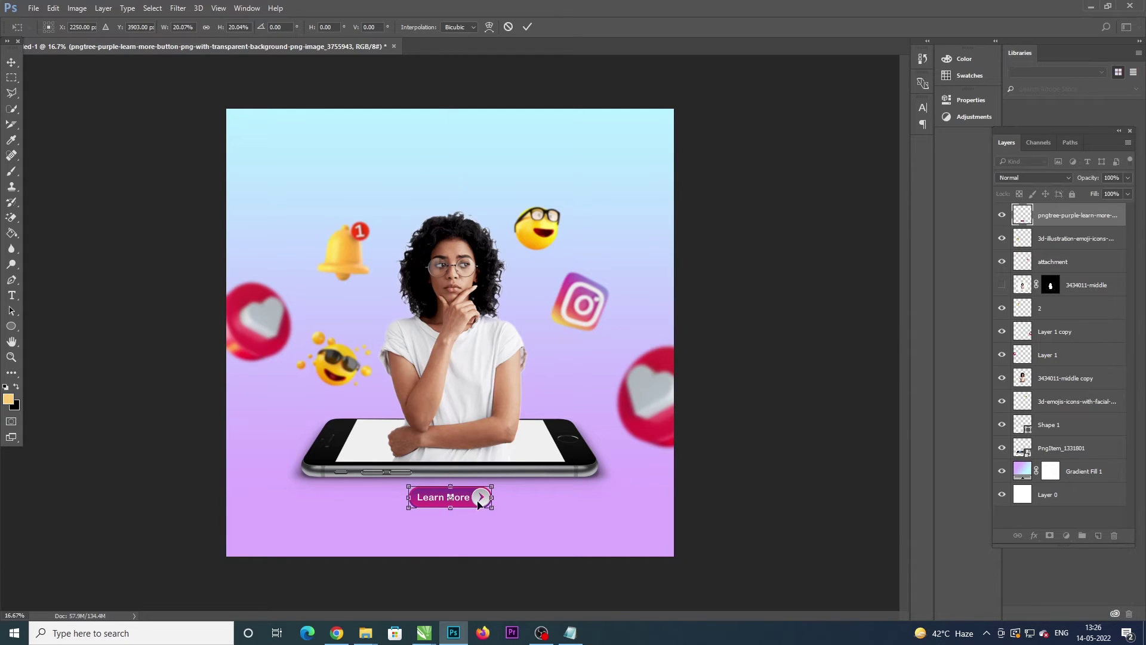
pyautogui.press('Return')
pyautogui.moveTo(480, 504); pyautogui.dragTo(478, 505)
pyautogui.click(427, 370)
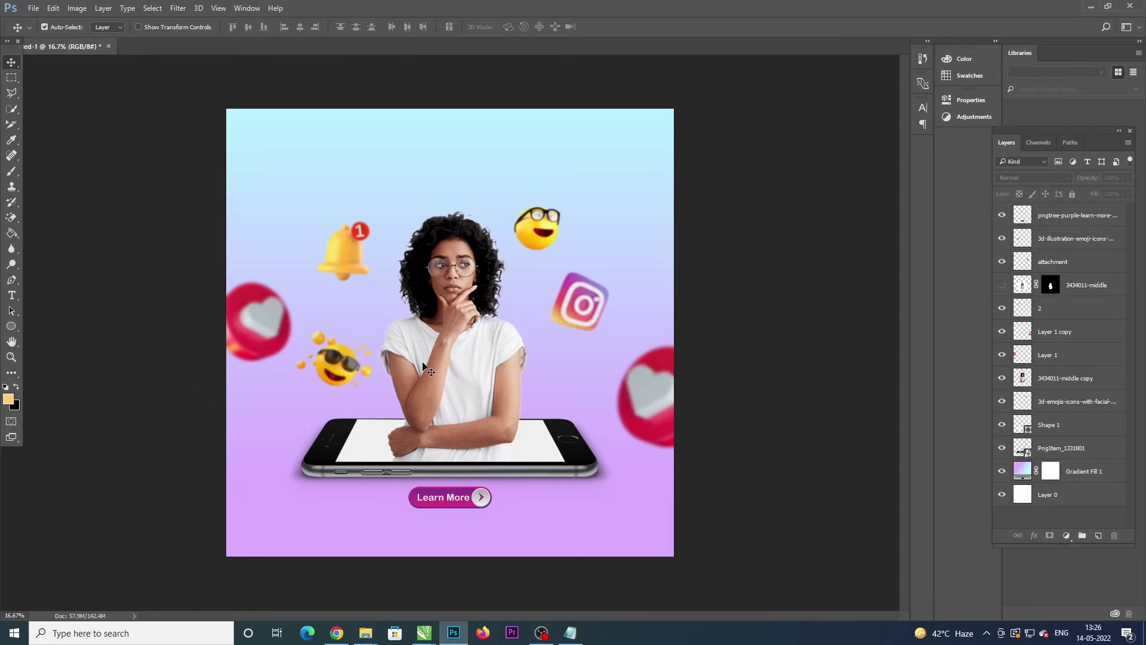
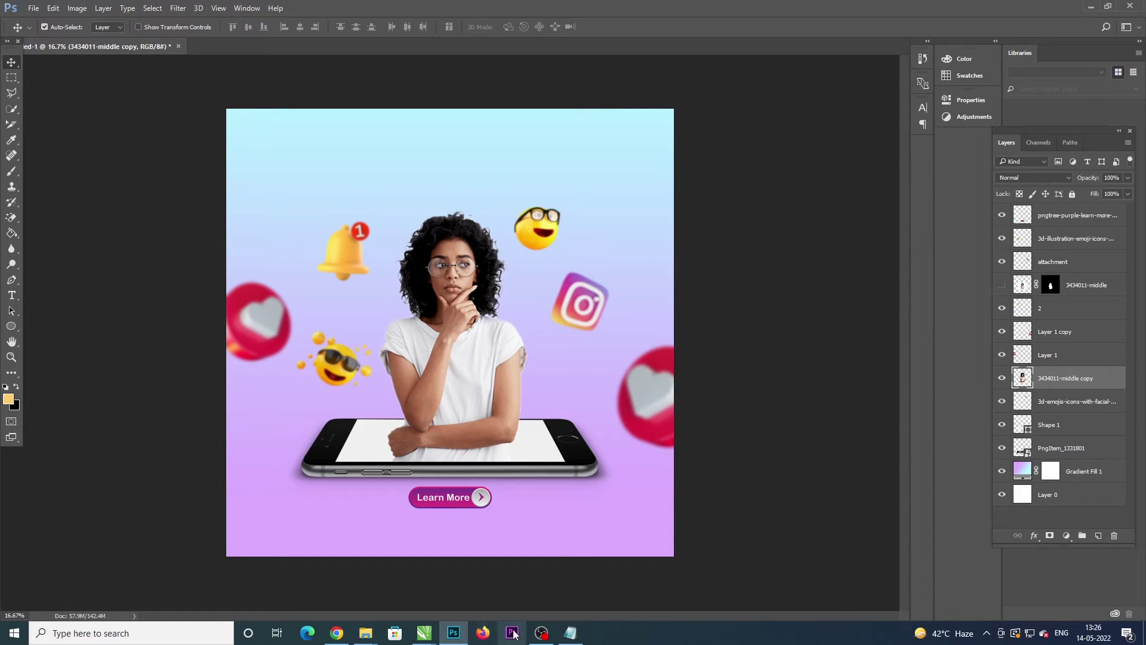
# Step: Paste the headline 'ENGAGE YOUR AUDIENCE IN MINUTES' from Notepad onto the post
pyautogui.click(570, 632)
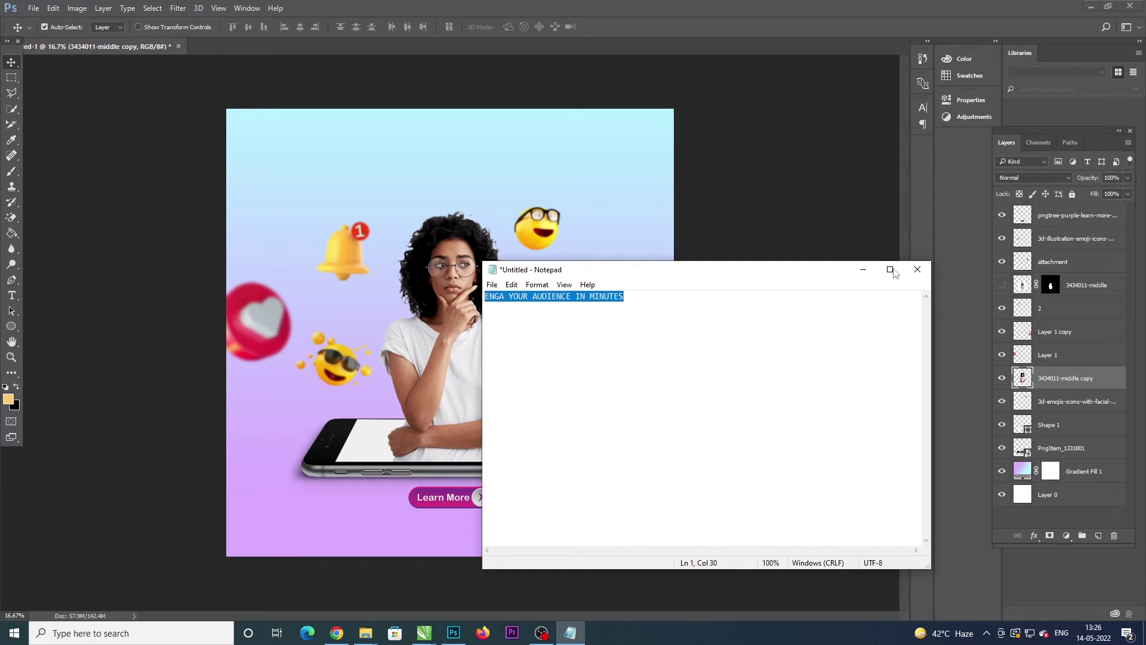
pyautogui.click(863, 269)
pyautogui.click(11, 294)
pyautogui.click(376, 169)
pyautogui.hotkey('ctrl', 'v')
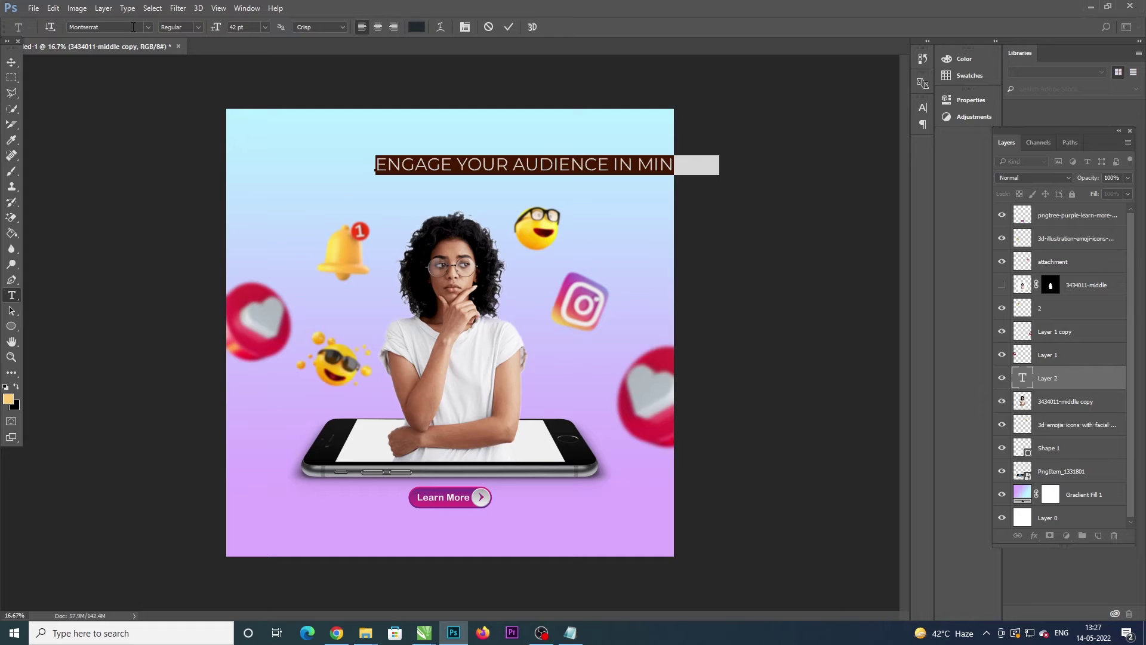
# Step: Set the headline font to NeoGram Extended Black Italic and move it across the top
pyautogui.write('I')
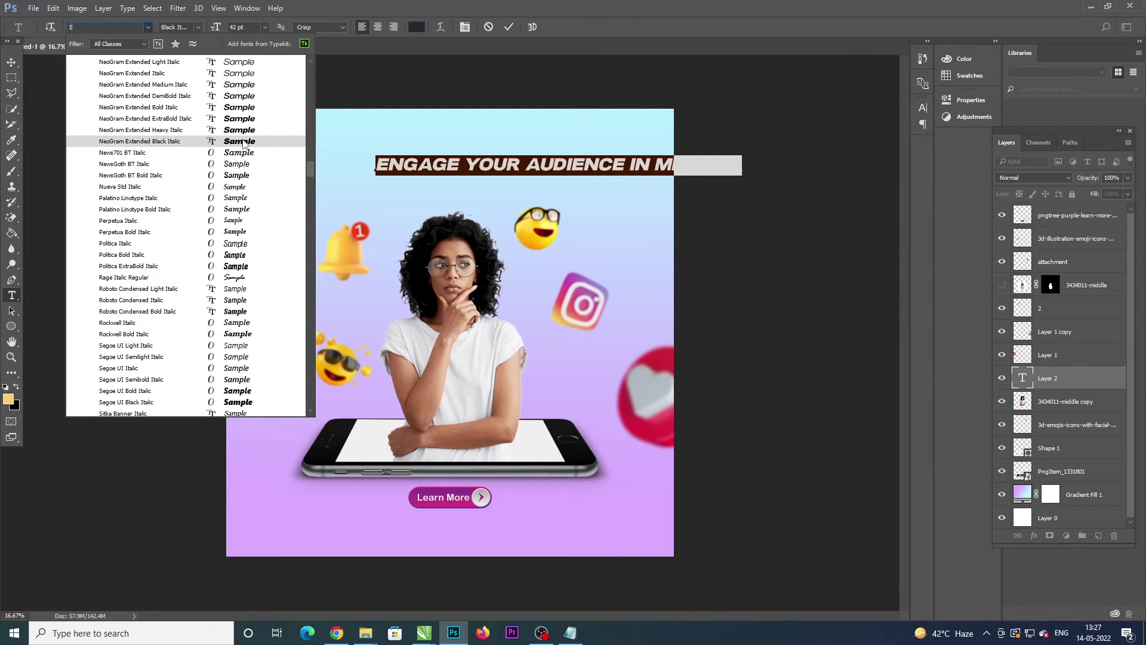
pyautogui.click(243, 143)
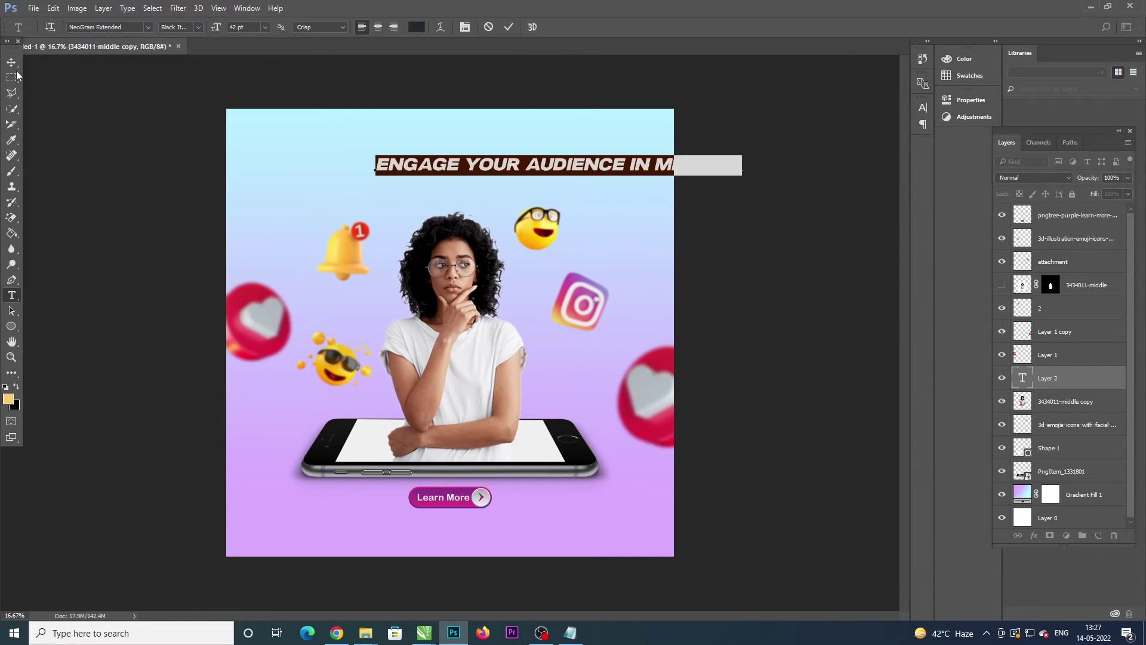
pyautogui.click(11, 61)
pyautogui.moveTo(545, 168); pyautogui.dragTo(444, 174)
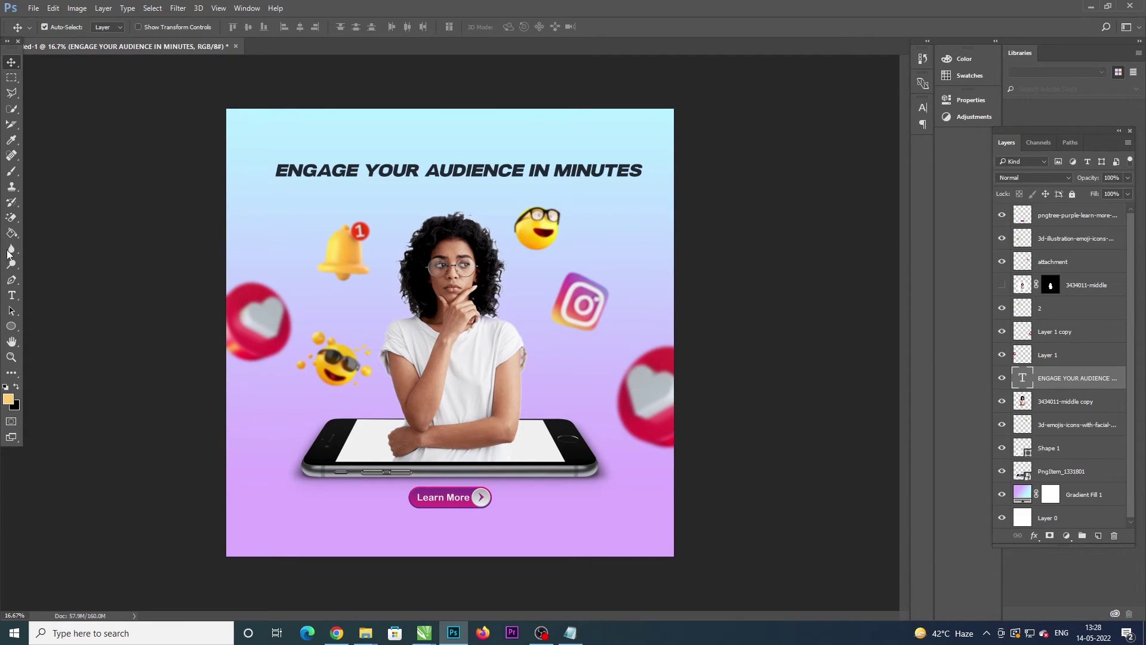
# Step: Break 'IN MINUTES' onto a second line, centre-align the headline and centre it on the post
pyautogui.click(11, 295)
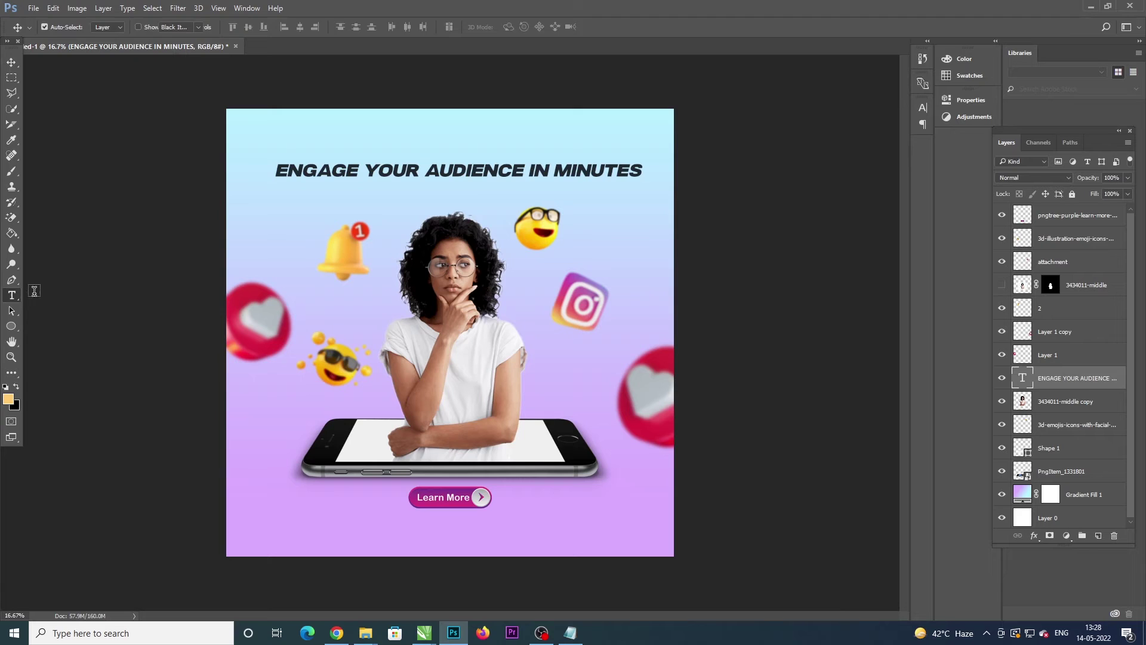
pyautogui.click(527, 171)
pyautogui.press('Return')
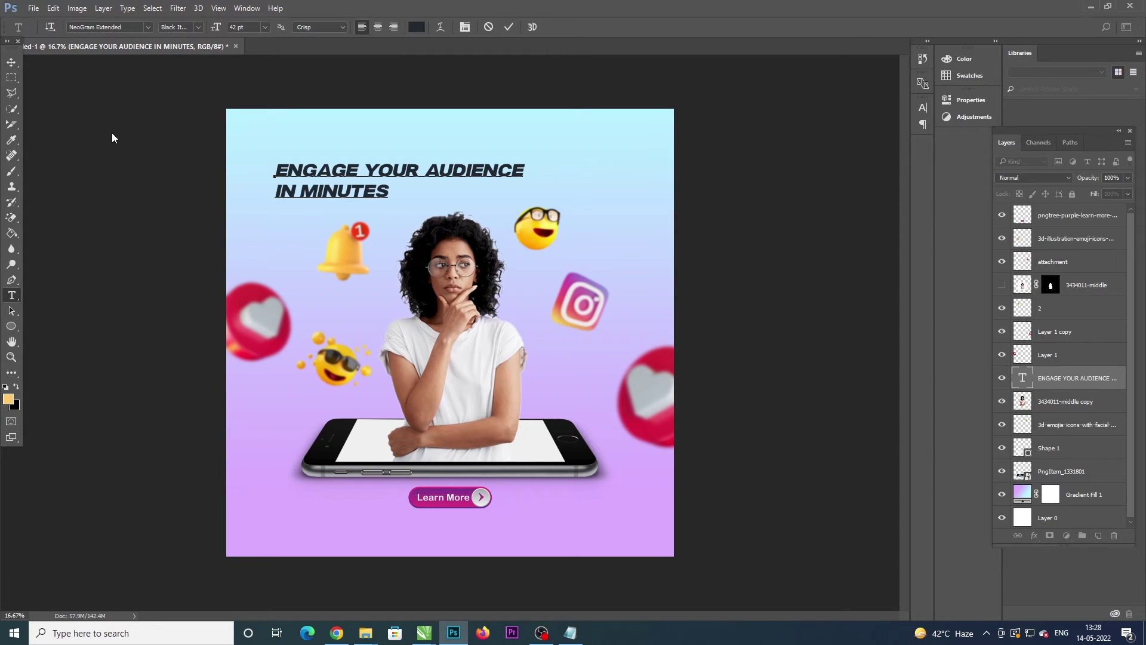
pyautogui.hotkey('ctrl', 'a')
pyautogui.click(378, 27)
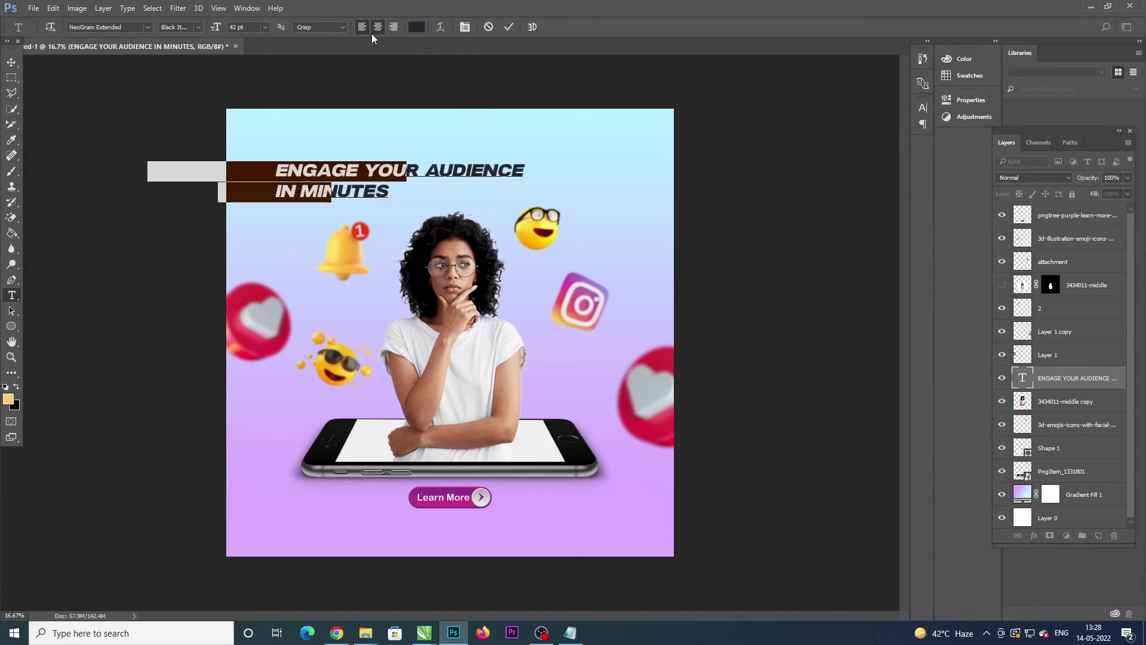
pyautogui.click(11, 62)
pyautogui.moveTo(344, 181)
pyautogui.mouseDown()
pyautogui.moveTo(520, 169)
pyautogui.moveTo(530, 180)
pyautogui.mouseUp()
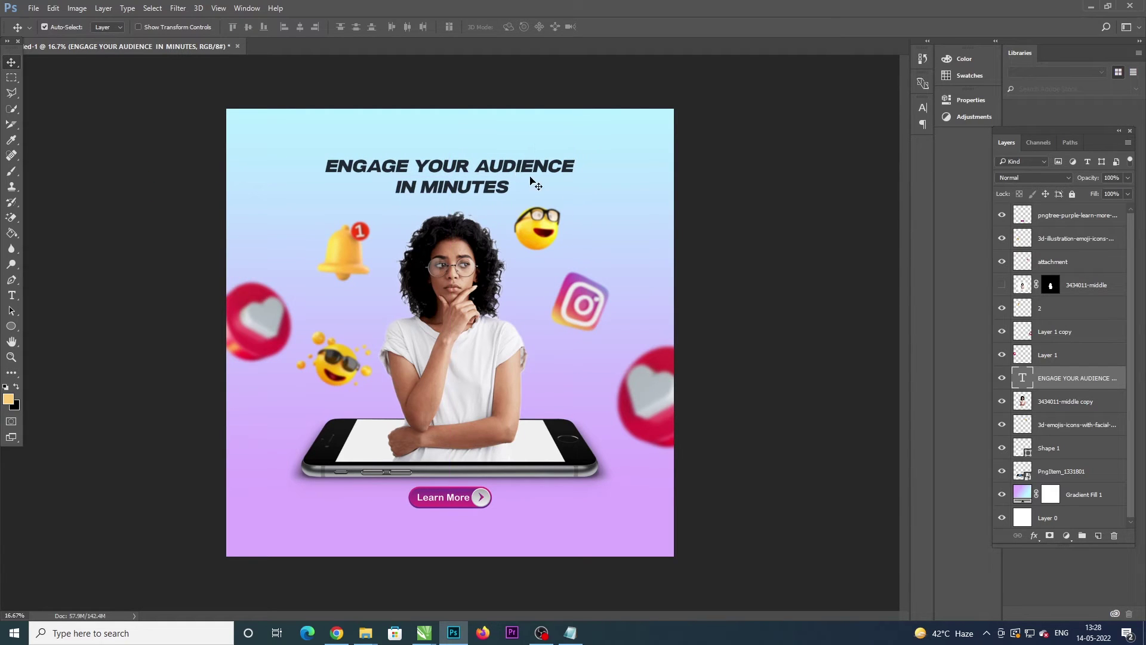
# Step: Change the headline text colour to white
pyautogui.click(12, 295)
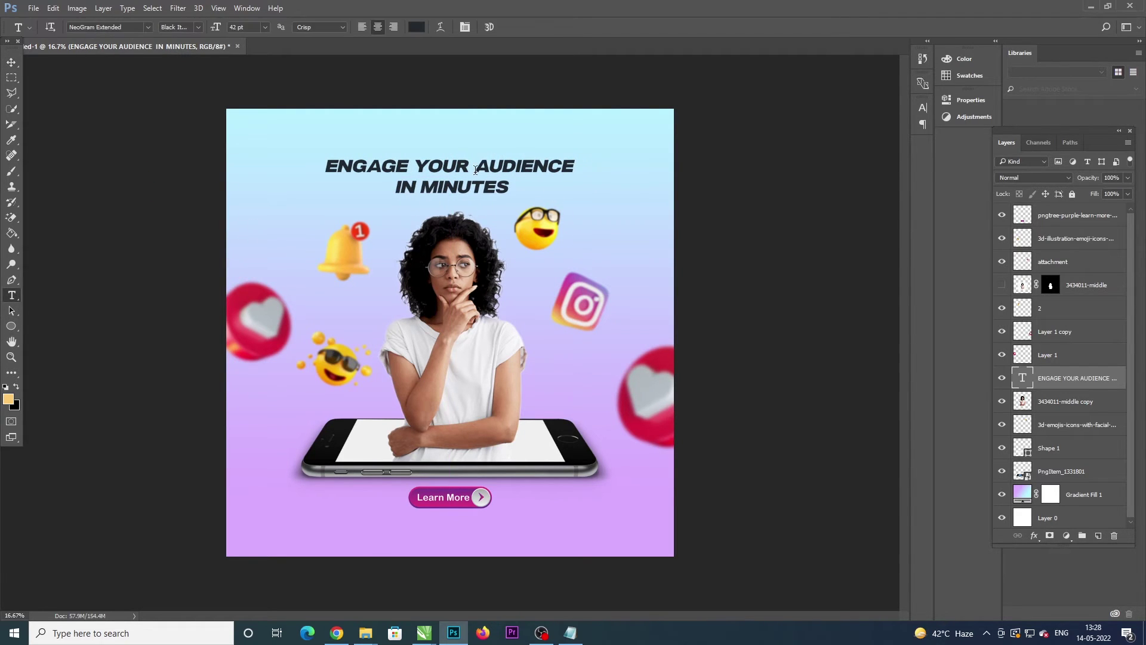
pyautogui.click(475, 173)
pyautogui.hotkey('ctrl', 'a')
pyautogui.click(416, 27)
pyautogui.moveTo(836, 256); pyautogui.dragTo(814, 204)
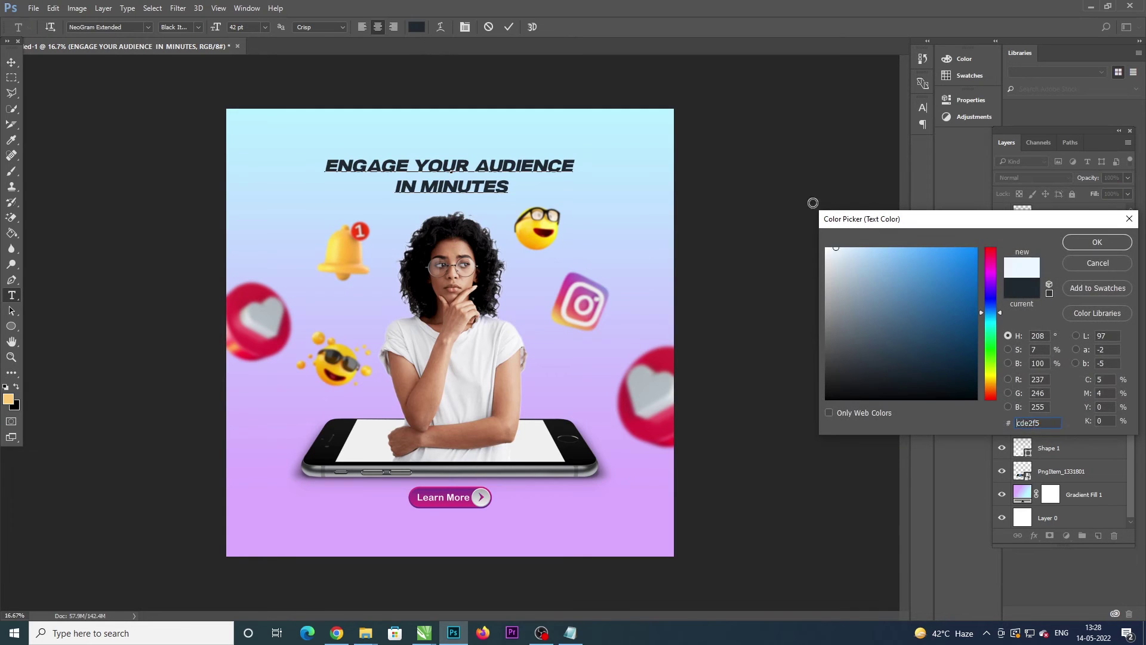
pyautogui.click(1095, 243)
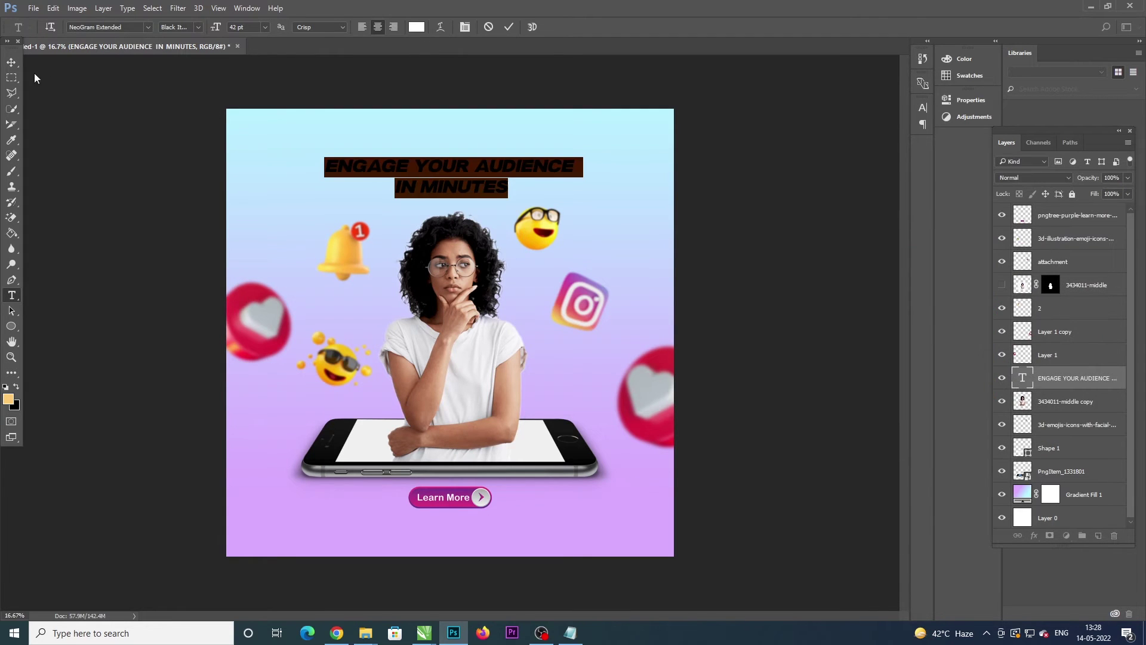
pyautogui.click(12, 61)
# Step: Scale the headline up to about 127% and nudge it slightly down
pyautogui.hotkey('ctrl', 't')
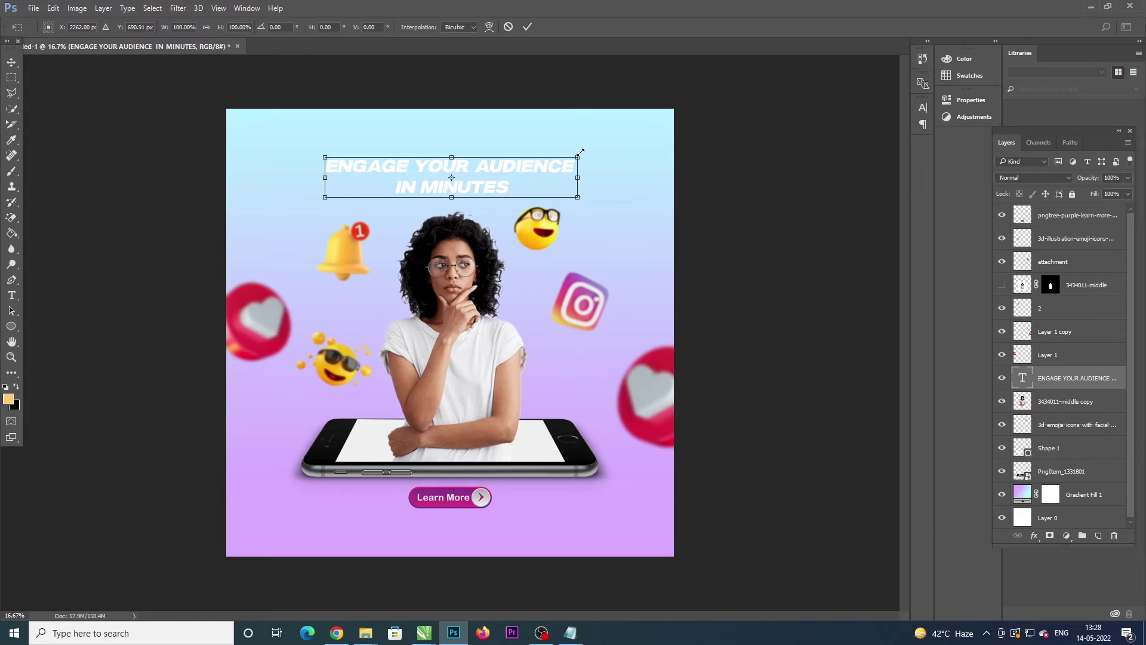
pyautogui.moveTo(579, 153); pyautogui.dragTo(613, 144)
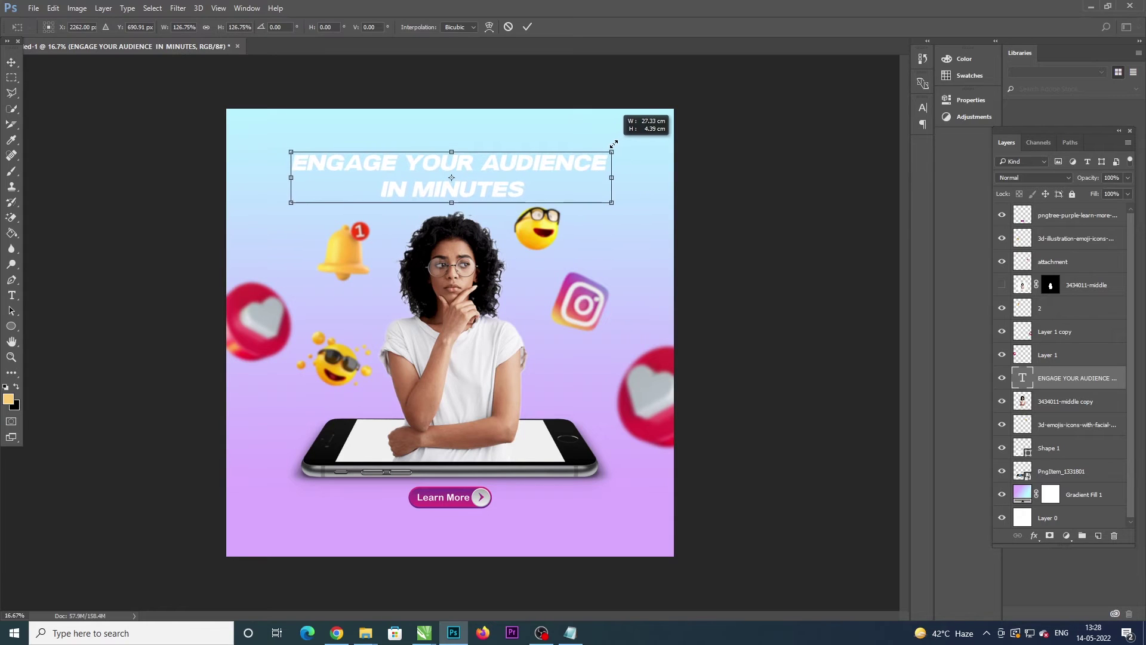
pyautogui.press('Return')
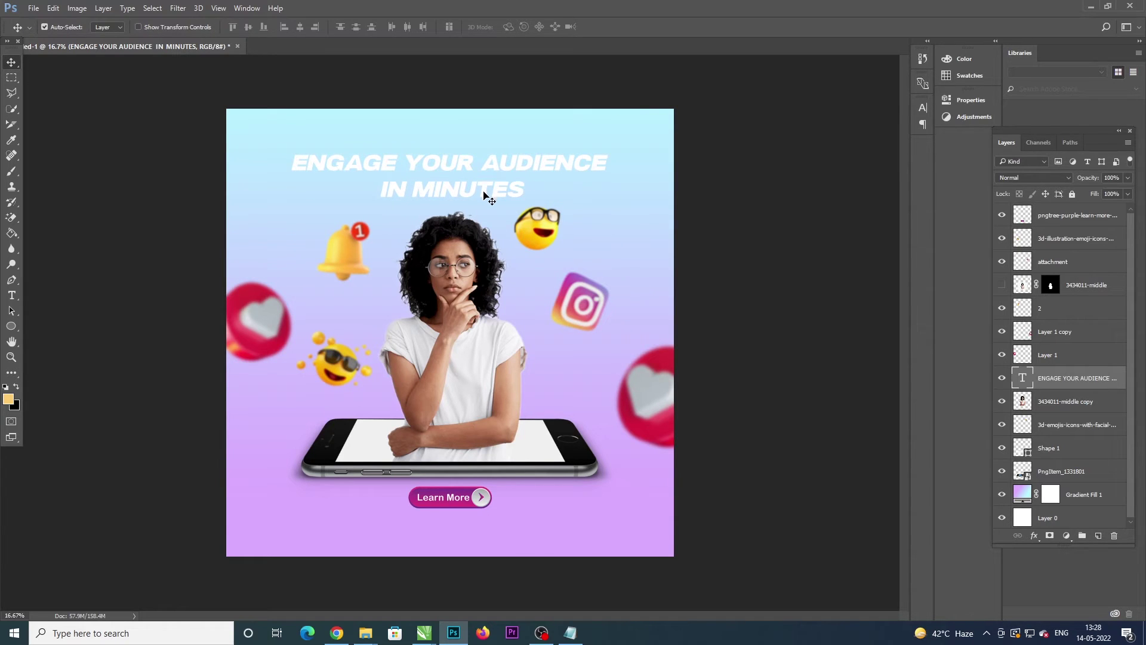
pyautogui.moveTo(485, 194); pyautogui.dragTo(508, 187)
# Step: Give the headline a drop shadow with lower opacity, downward angle, shorter distance and reduced spread
pyautogui.click(1035, 536)
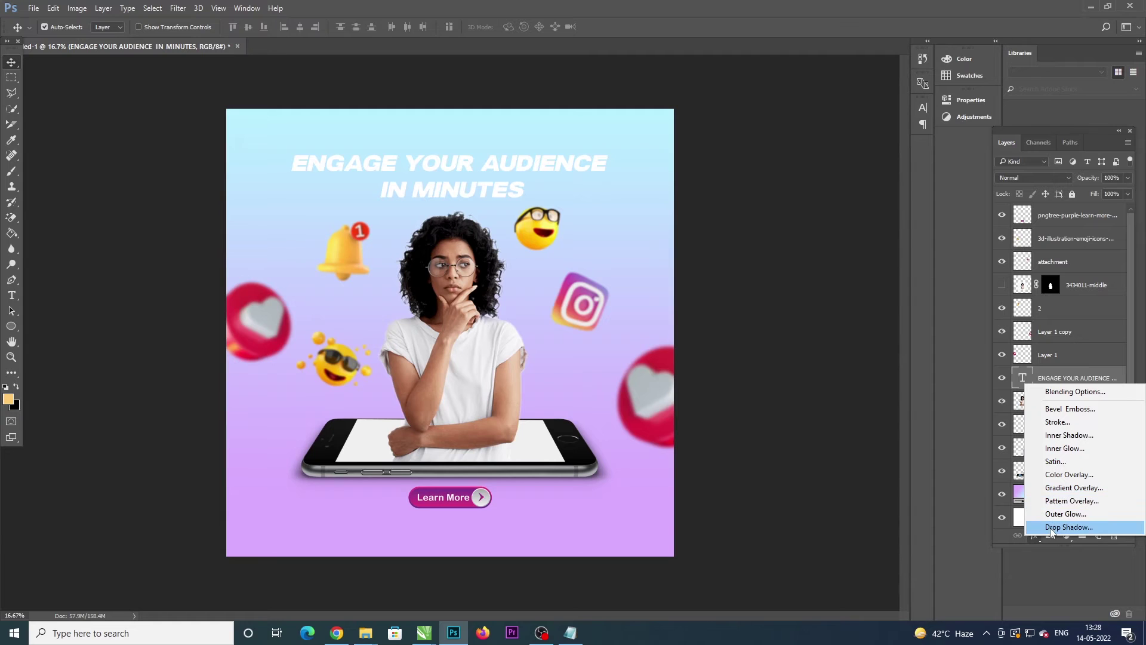
pyautogui.click(1072, 528)
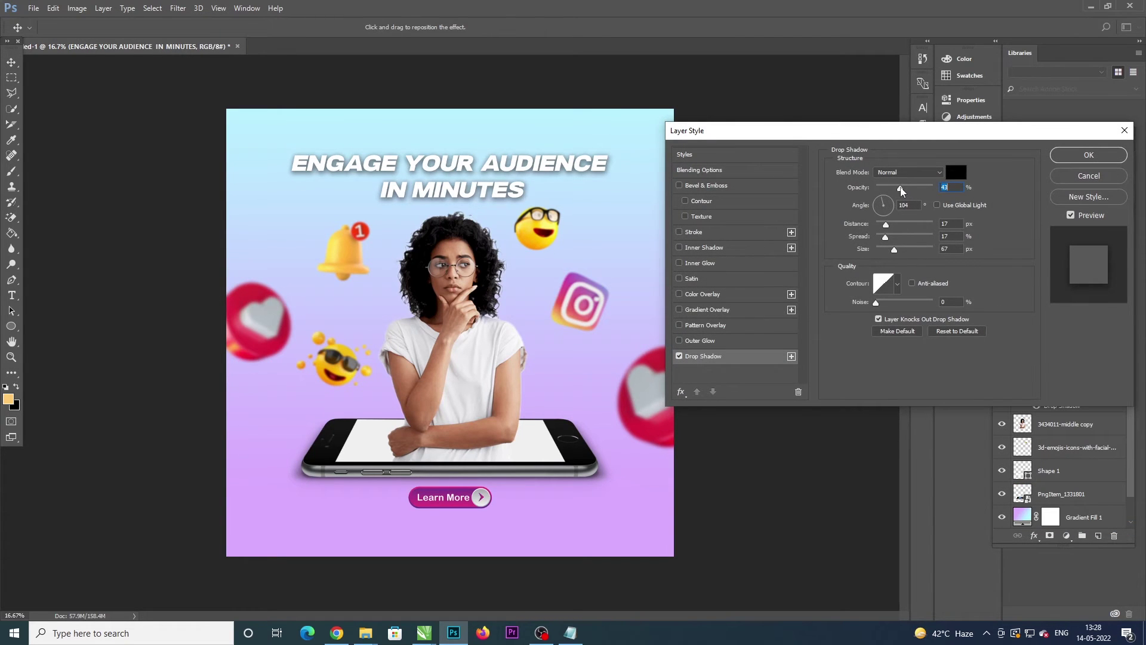
pyautogui.moveTo(906, 190); pyautogui.dragTo(892, 206)
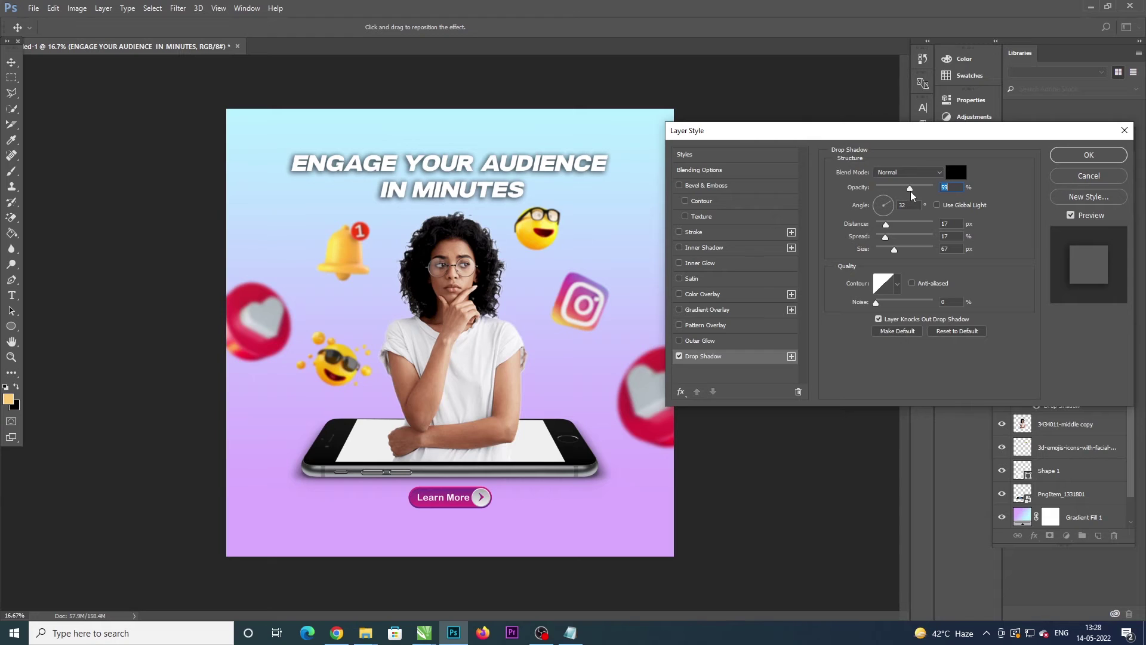
pyautogui.moveTo(912, 195); pyautogui.dragTo(904, 191)
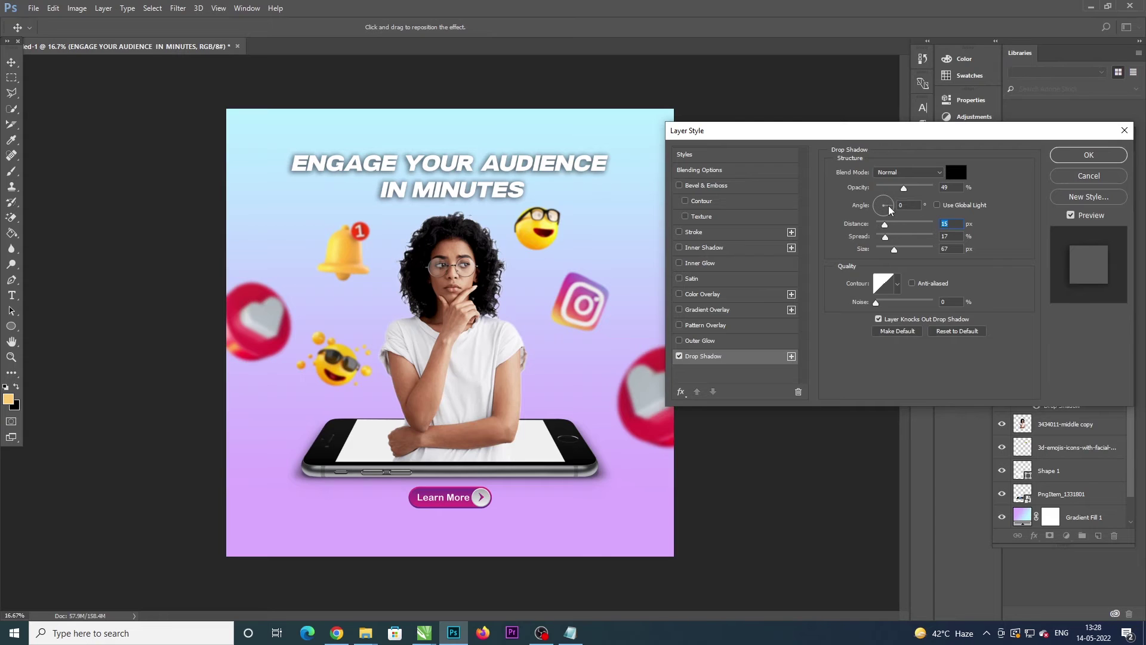
pyautogui.hotkey('shift', 'Tab')
pyautogui.click(884, 216)
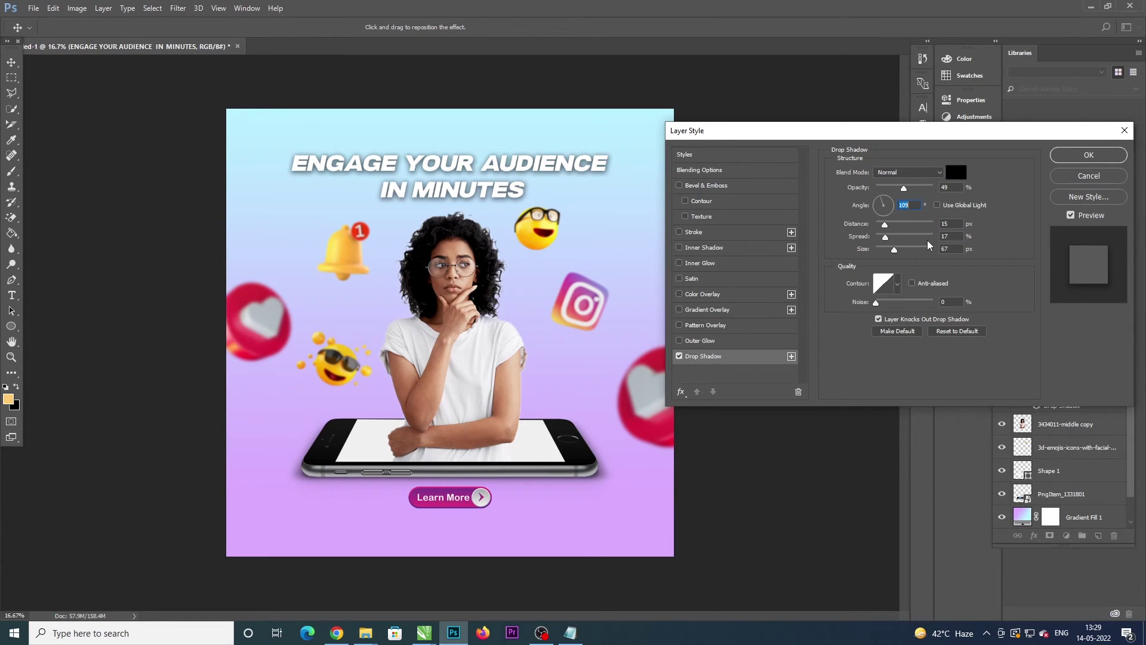
pyautogui.moveTo(889, 226); pyautogui.dragTo(883, 230)
pyautogui.moveTo(887, 239); pyautogui.dragTo(888, 253)
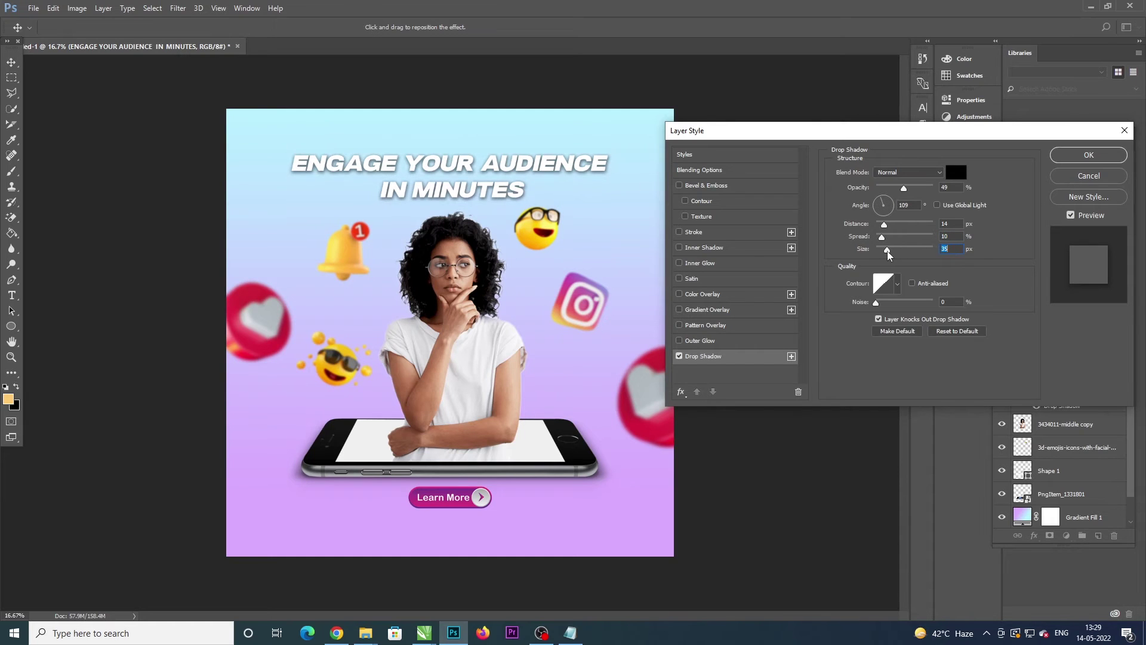
pyautogui.click(1094, 159)
pyautogui.click(102, 125)
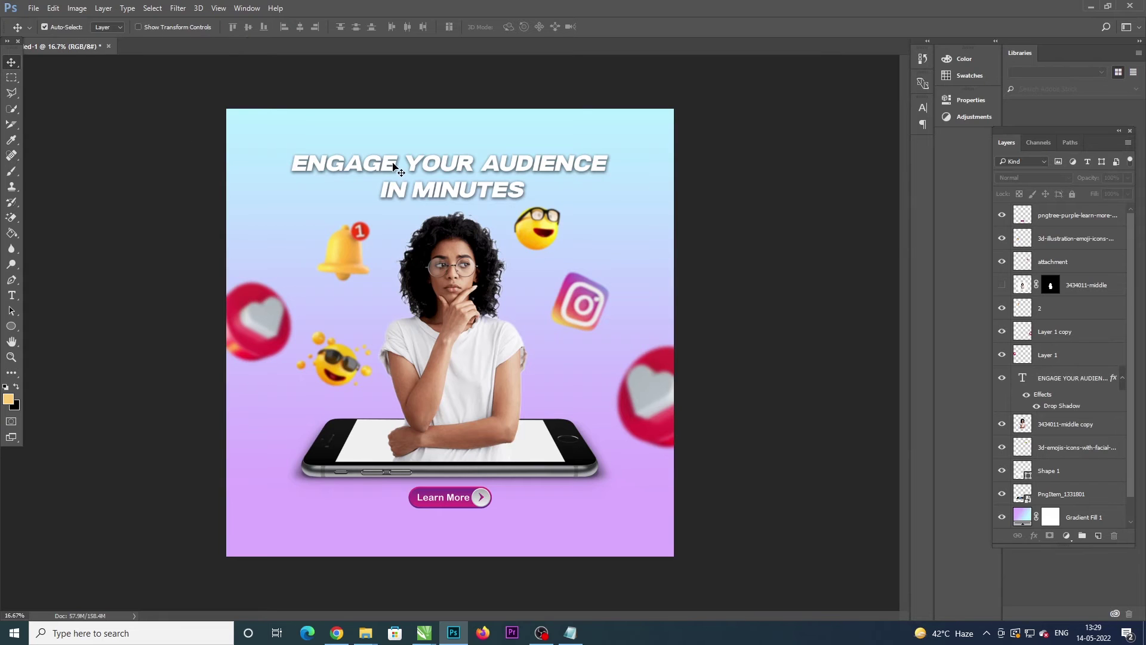
# Step: Enlarge the headline slightly and recentre it near the top
pyautogui.moveTo(393, 166); pyautogui.dragTo(394, 162)
pyautogui.hotkey('ctrl', 't')
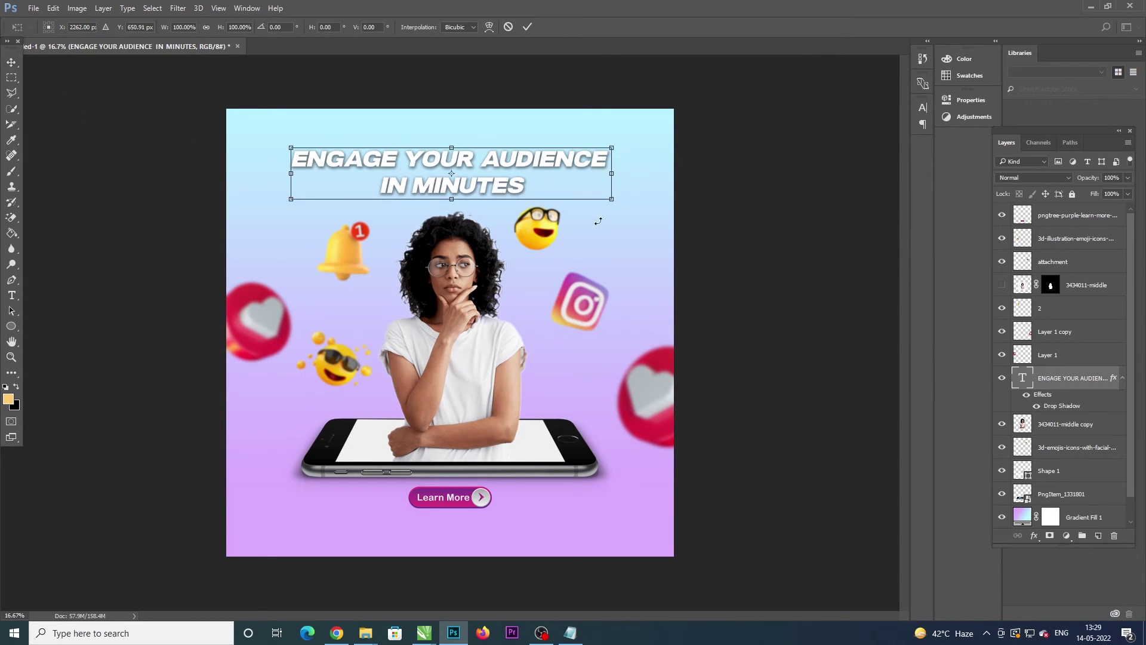
pyautogui.moveTo(612, 199); pyautogui.dragTo(618, 200)
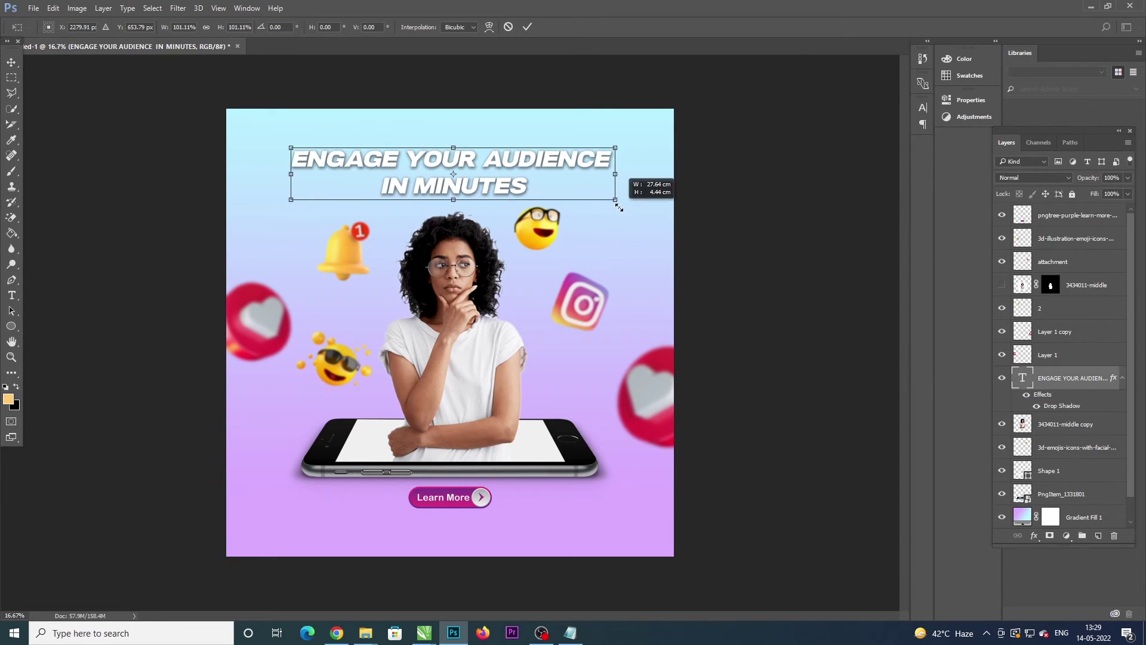
pyautogui.press('Return')
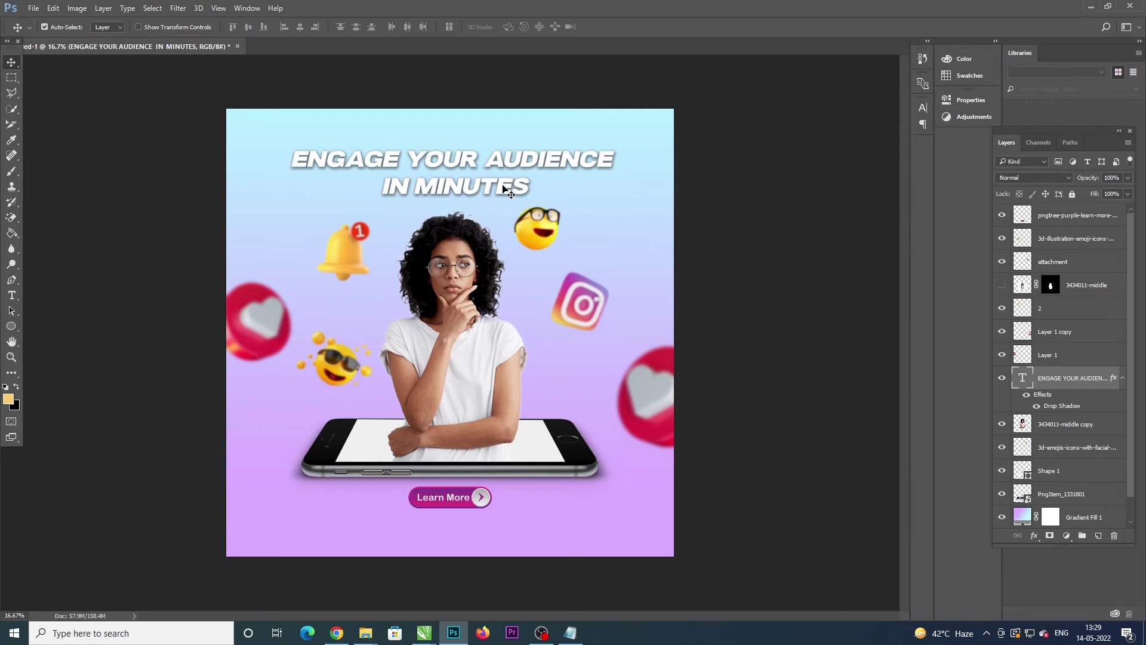
pyautogui.moveTo(500, 189); pyautogui.dragTo(500, 190)
pyautogui.click(769, 261)
# Step: Move the Learn More button, woman, phone and Shape 1 lower, and add an Instagram icon copy behind her
pyautogui.moveTo(452, 500); pyautogui.dragTo(452, 519)
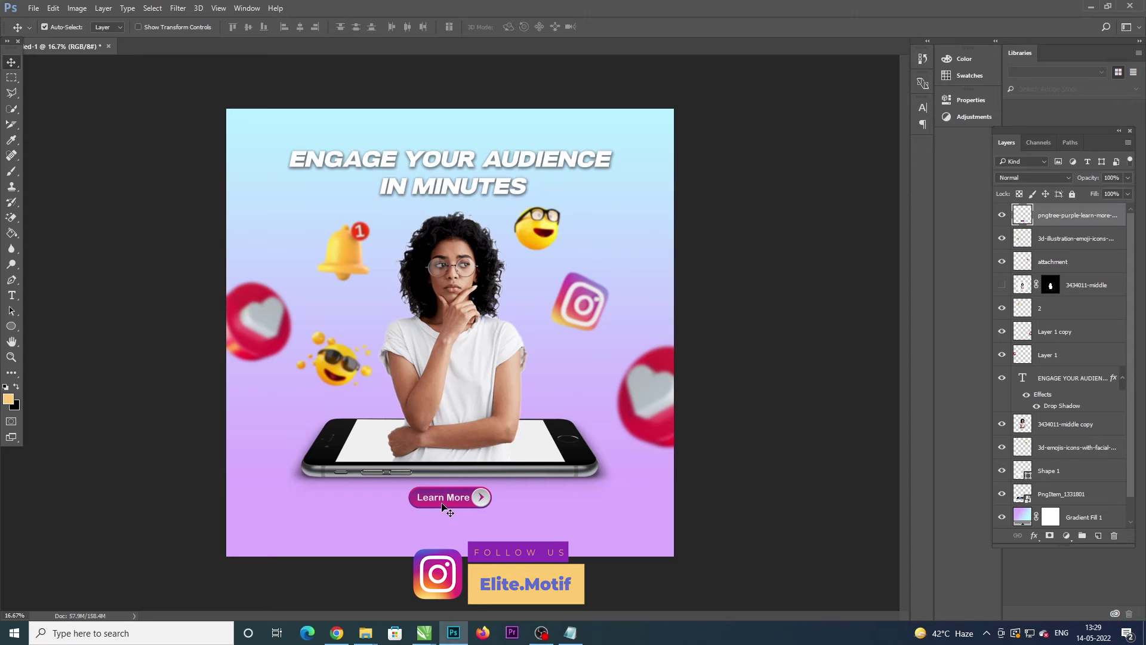
pyautogui.click(740, 486)
pyautogui.click(496, 475)
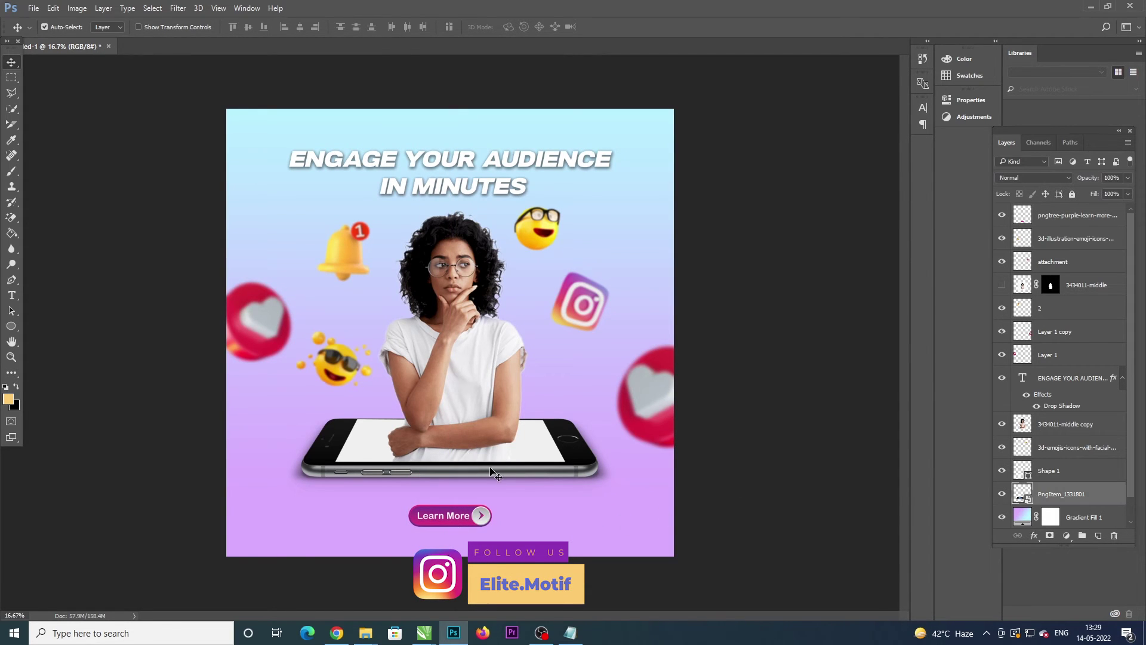
pyautogui.keyDown('shift'); pyautogui.click(503, 431); pyautogui.keyUp('shift')
pyautogui.keyDown('shift'); pyautogui.click(538, 452); pyautogui.keyUp('shift')
pyautogui.moveTo(576, 445); pyautogui.dragTo(577, 458)
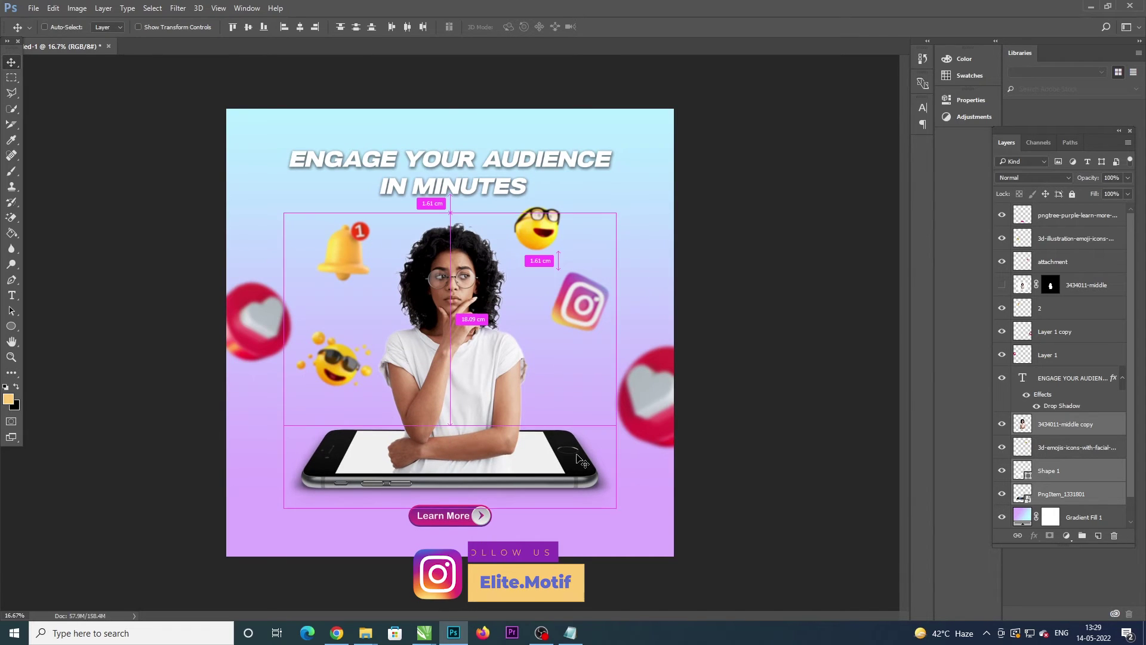
pyautogui.moveTo(579, 311)
pyautogui.mouseDown()
pyautogui.moveTo(521, 351)
pyautogui.moveTo(538, 345)
pyautogui.mouseUp()
pyautogui.hotkey('ctrl', '[')
pyautogui.hotkey('ctrl', '[')
pyautogui.hotkey('ctrl', '[')
# Step: Remove the Instagram copy and place a sunglasses emoji copy behind the woman
pyautogui.press('Delete')
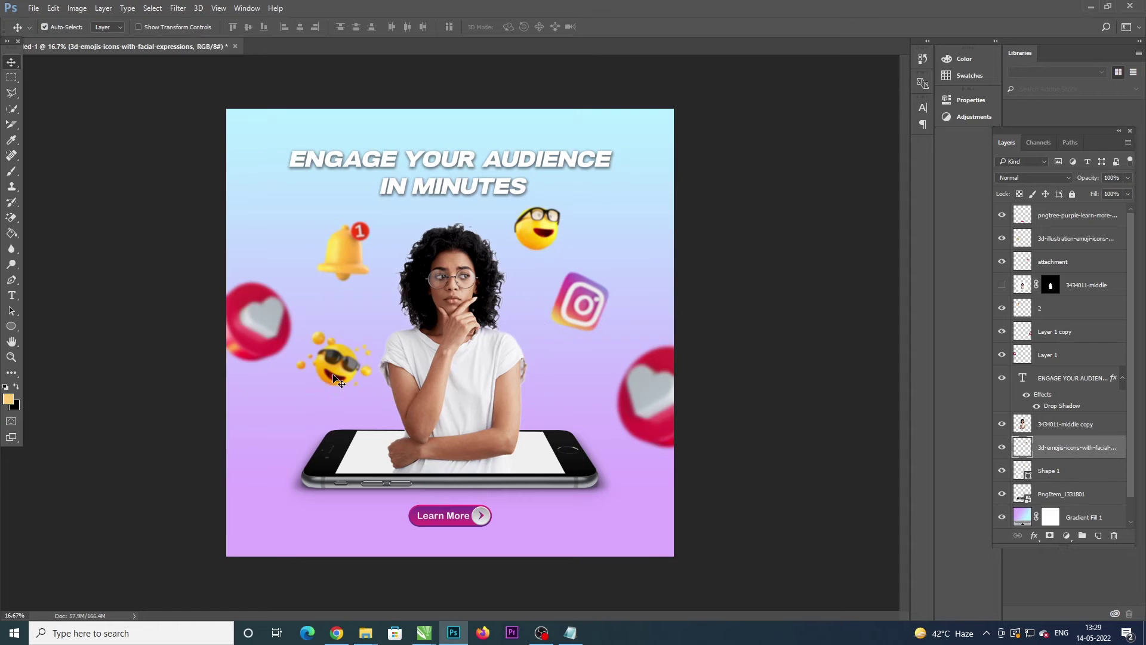
pyautogui.moveTo(336, 379); pyautogui.dragTo(540, 346)
pyautogui.moveTo(1074, 238)
pyautogui.mouseDown()
pyautogui.moveTo(1064, 318)
pyautogui.moveTo(1043, 332)
pyautogui.moveTo(1074, 456)
pyautogui.mouseUp()
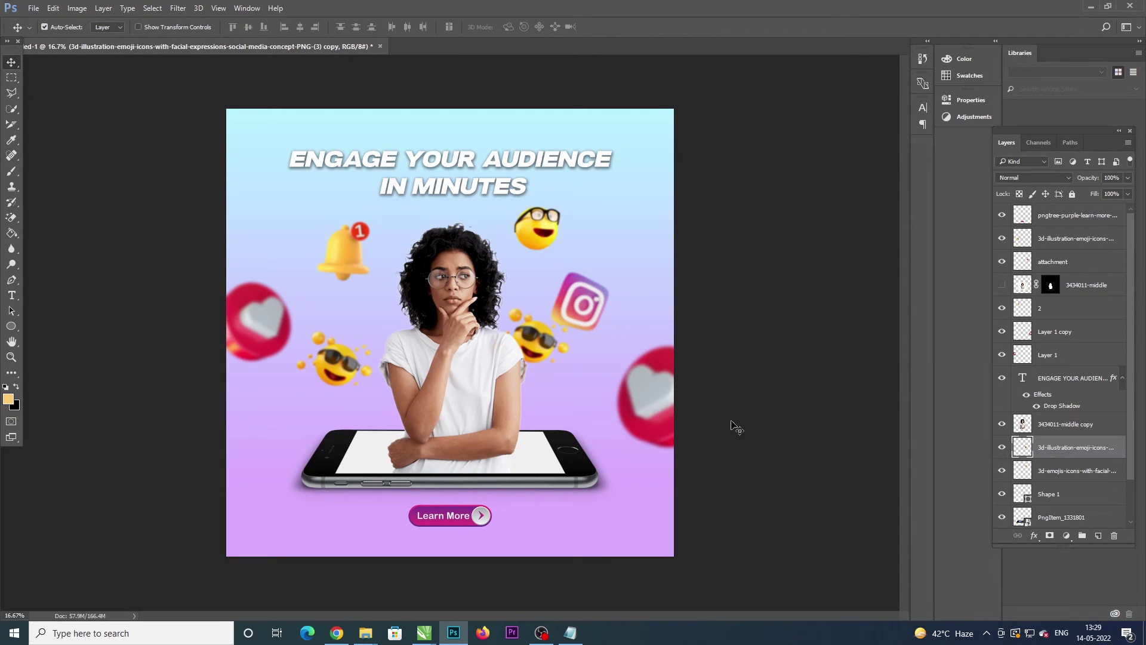
pyautogui.moveTo(541, 353)
pyautogui.mouseDown()
pyautogui.moveTo(527, 368)
pyautogui.moveTo(533, 384)
pyautogui.moveTo(531, 355)
pyautogui.mouseUp()
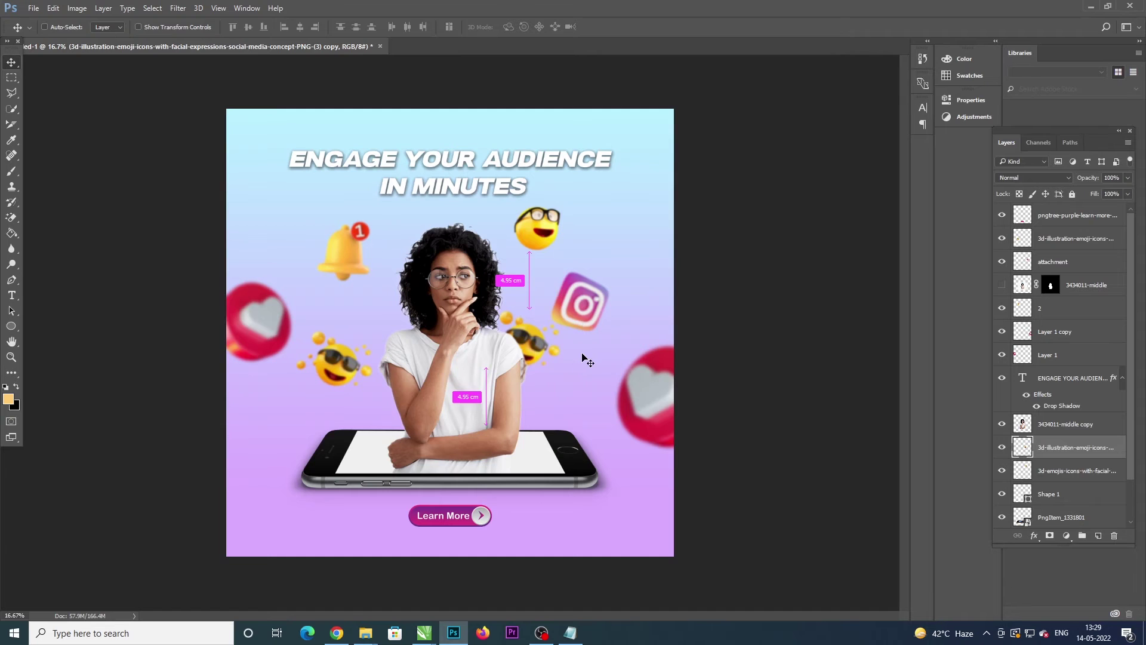
# Step: Shrink the sunglasses emoji to about 84% and nudge the bell slightly right
pyautogui.hotkey('ctrl', 't')
pyautogui.moveTo(561, 309); pyautogui.dragTo(547, 345)
pyautogui.press('Return')
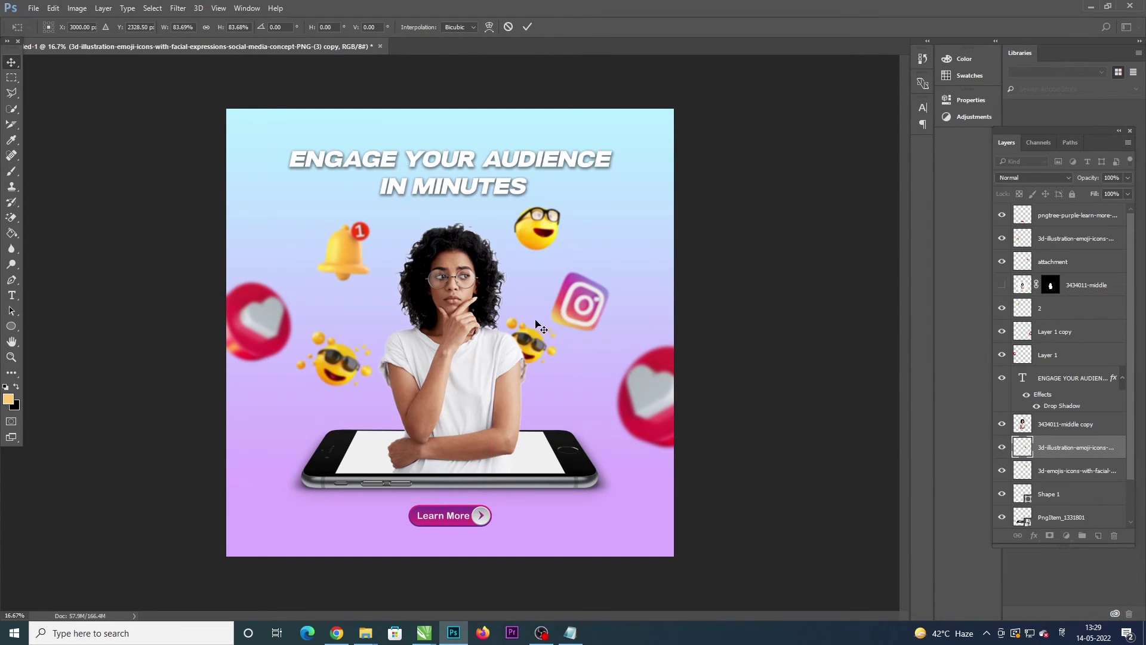
pyautogui.moveTo(349, 262); pyautogui.dragTo(356, 262)
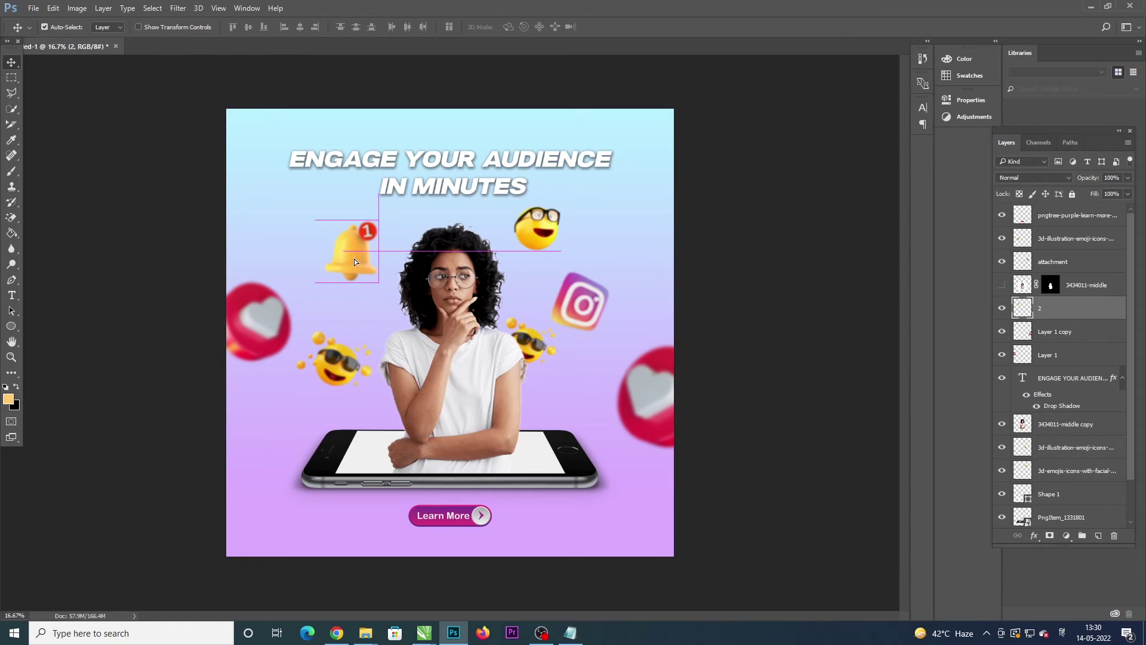
pyautogui.moveTo(540, 238)
pyautogui.mouseDown()
pyautogui.moveTo(382, 286)
pyautogui.moveTo(262, 171)
pyautogui.moveTo(275, 227)
pyautogui.mouseUp()
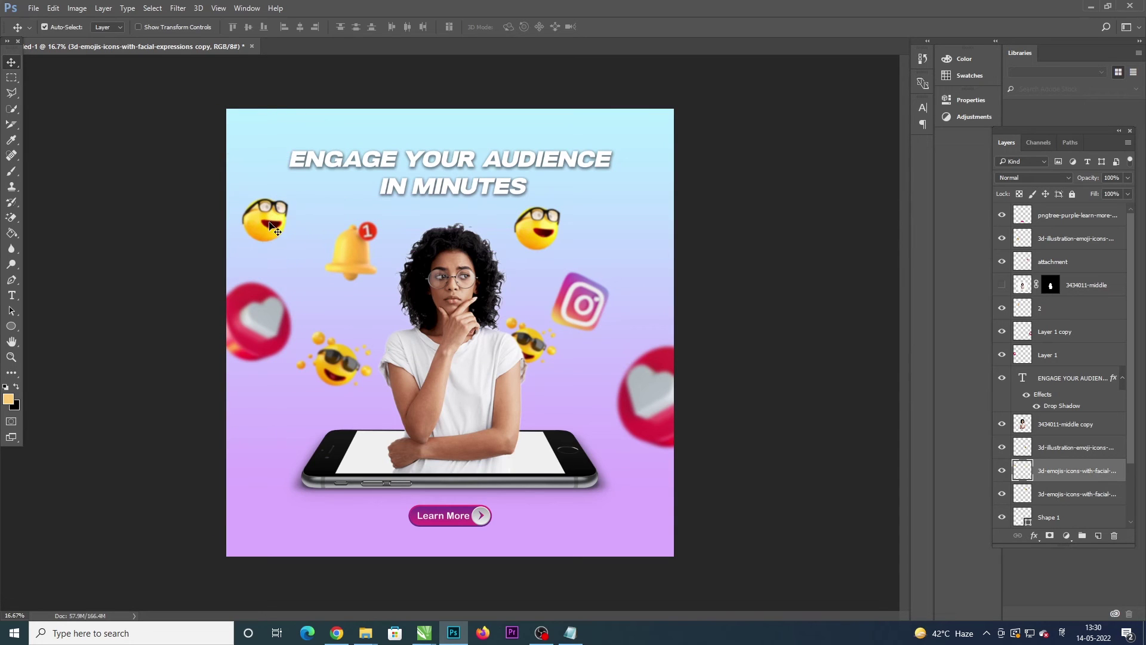
pyautogui.press('Delete')
# Step: Try duplicating the left blurred heart into the top-left corner, then delete the copy
pyautogui.click(265, 334)
pyautogui.keyDown('alt'); pyautogui.moveTo(263, 332); pyautogui.dragTo(256, 147); pyautogui.keyUp('alt')
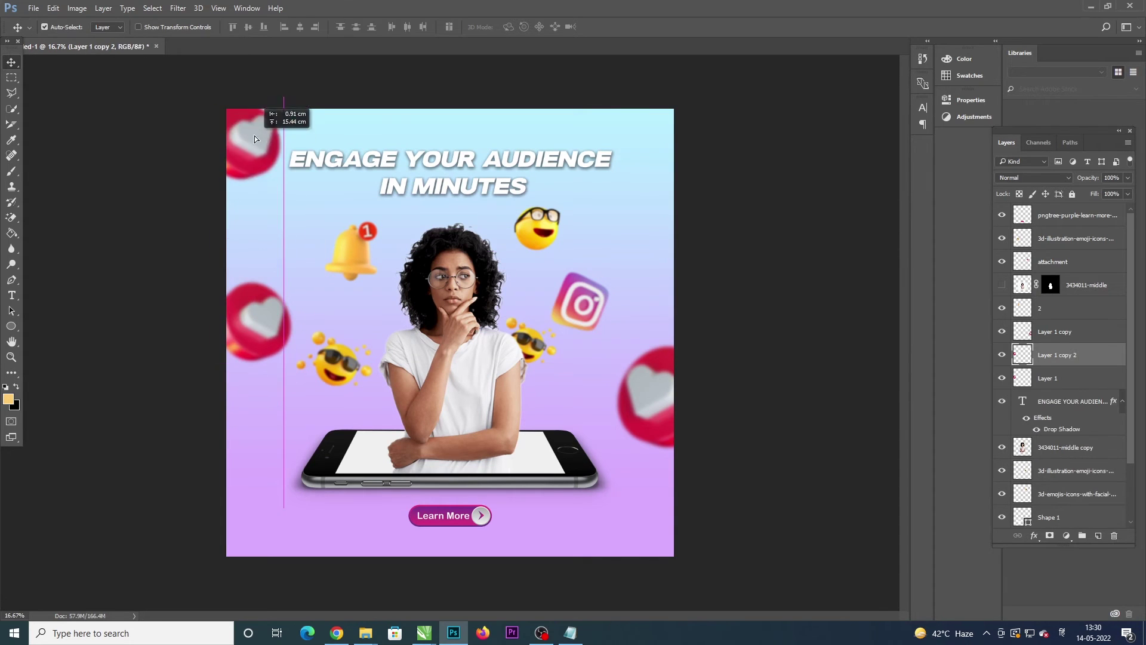
pyautogui.press('Delete')
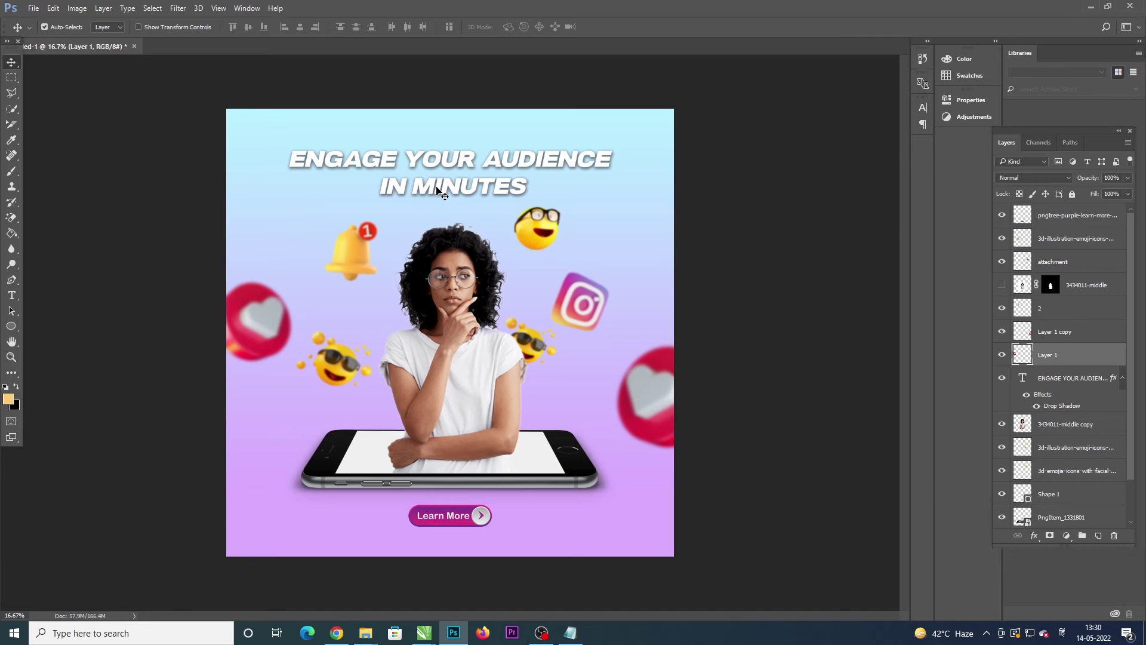
pyautogui.click(441, 190)
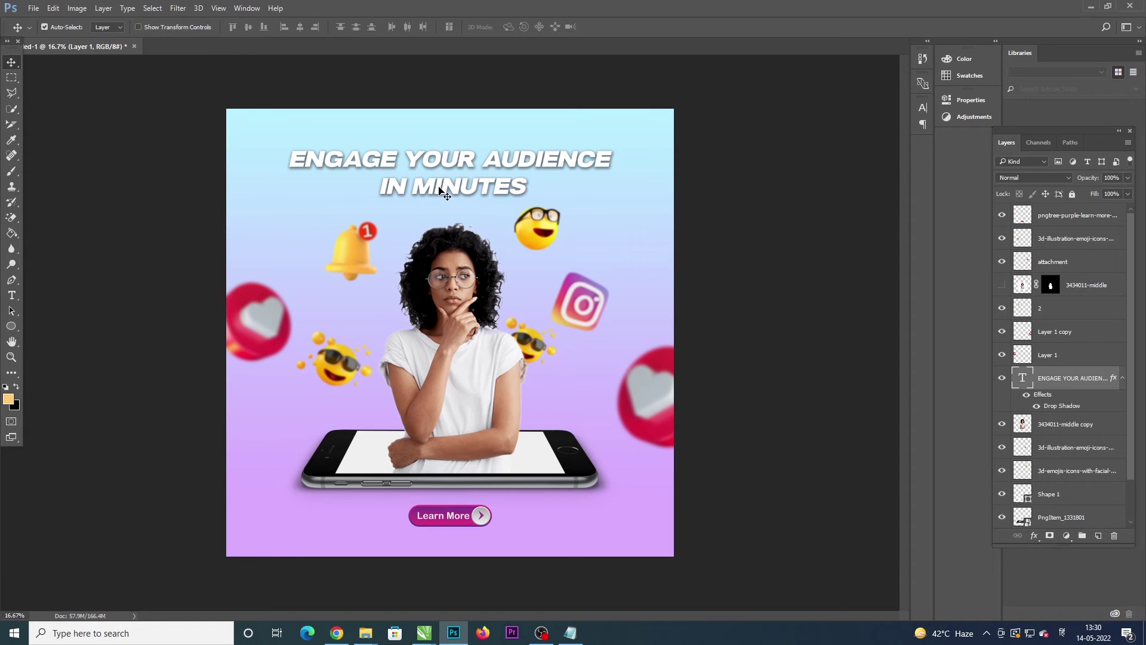
pyautogui.click(864, 307)
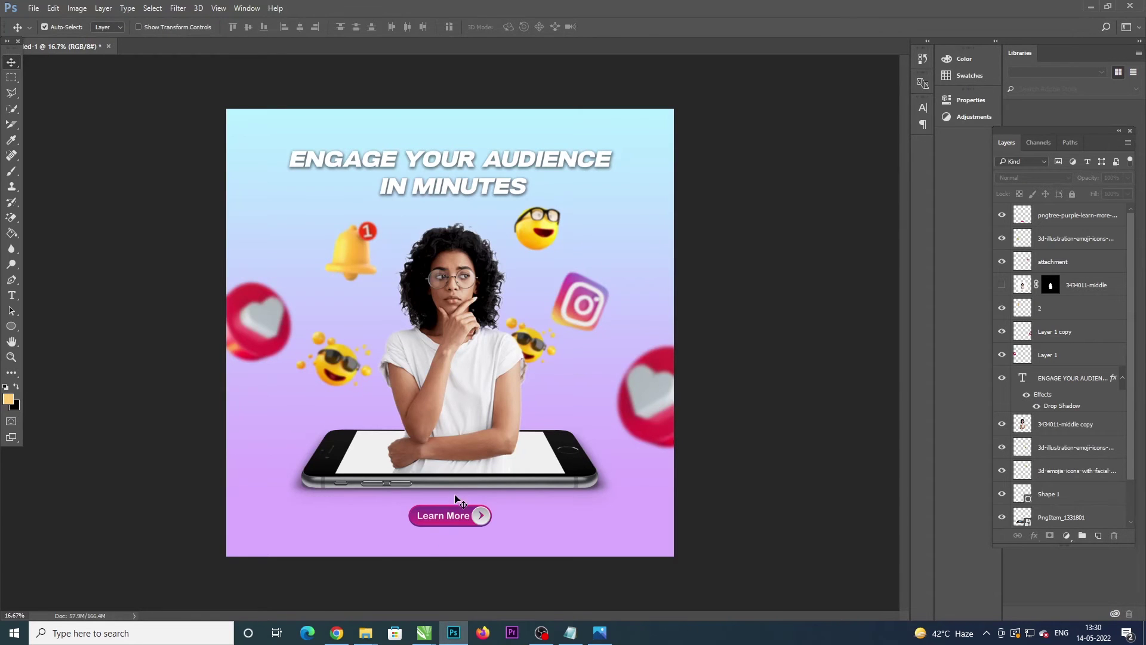
# Step: Raise the woman and phone slightly and scale them down to about 96%
pyautogui.click(530, 457)
pyautogui.keyDown('shift'); pyautogui.click(577, 470); pyautogui.keyUp('shift')
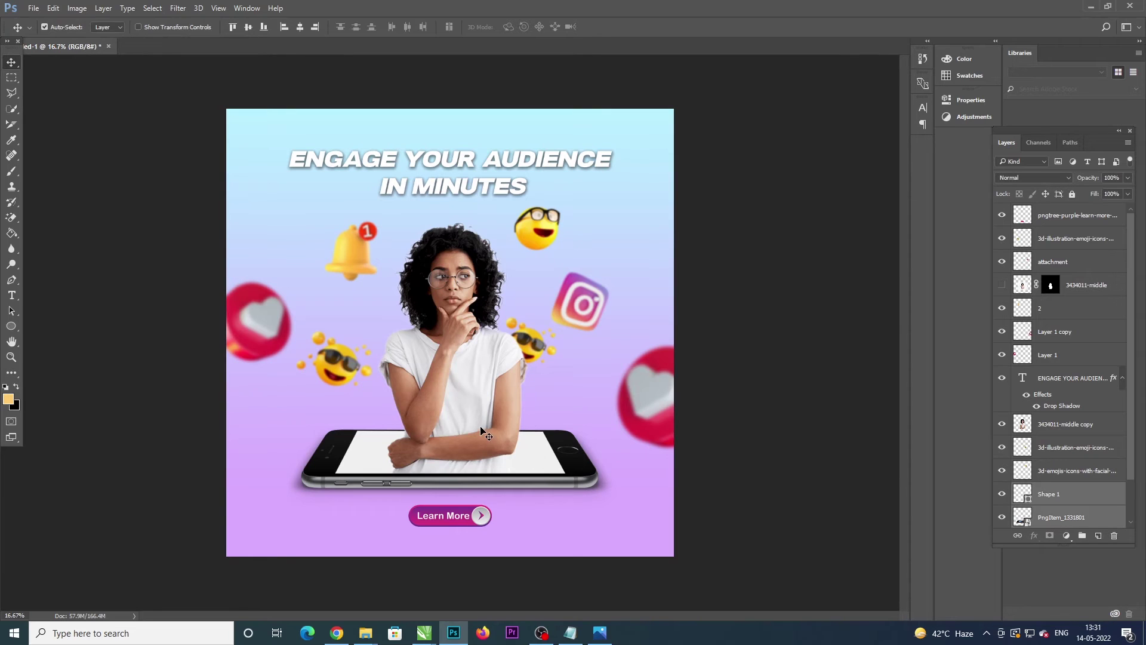
pyautogui.keyDown('shift'); pyautogui.click(483, 429); pyautogui.keyUp('shift')
pyautogui.moveTo(496, 456); pyautogui.dragTo(489, 438)
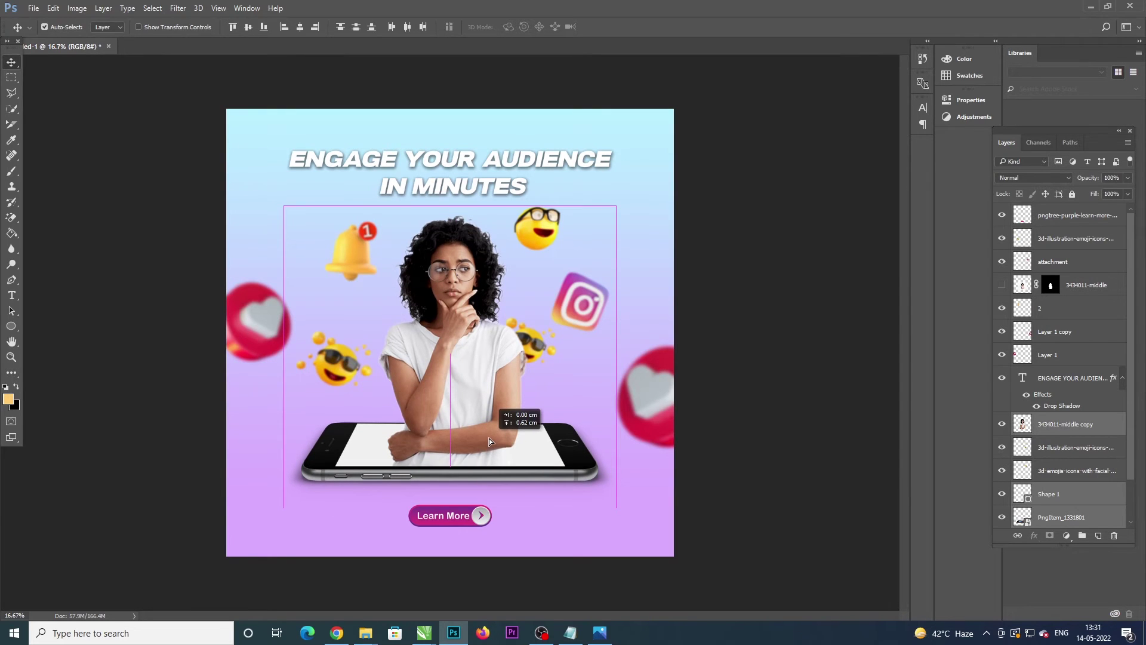
pyautogui.hotkey('ctrl', 't')
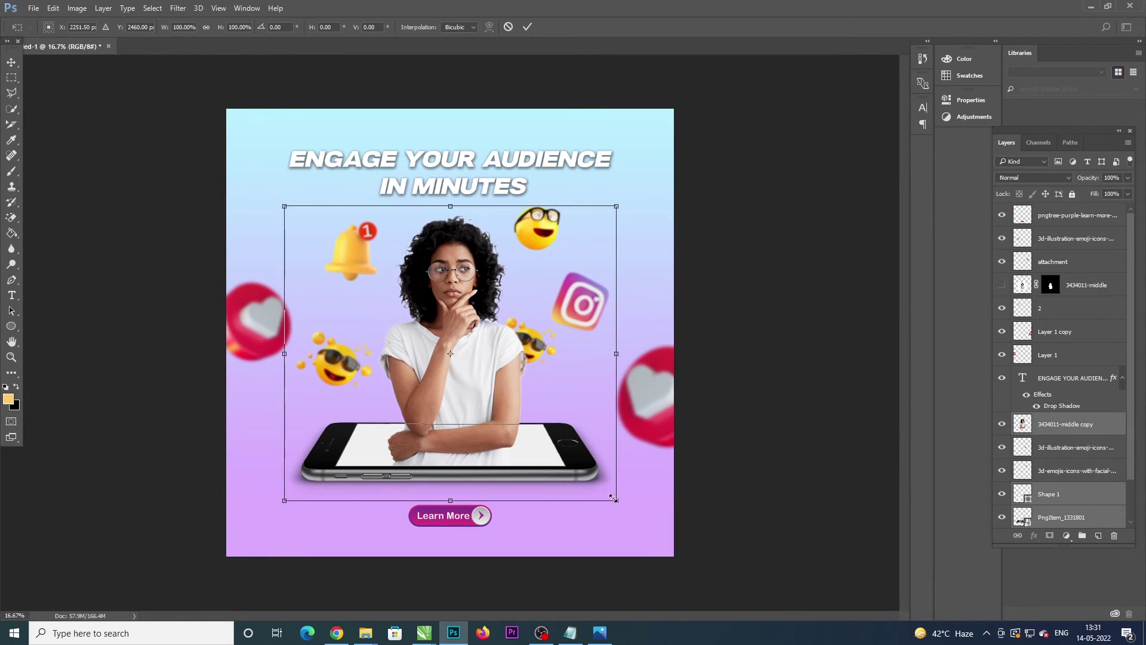
pyautogui.moveTo(612, 497); pyautogui.dragTo(608, 493)
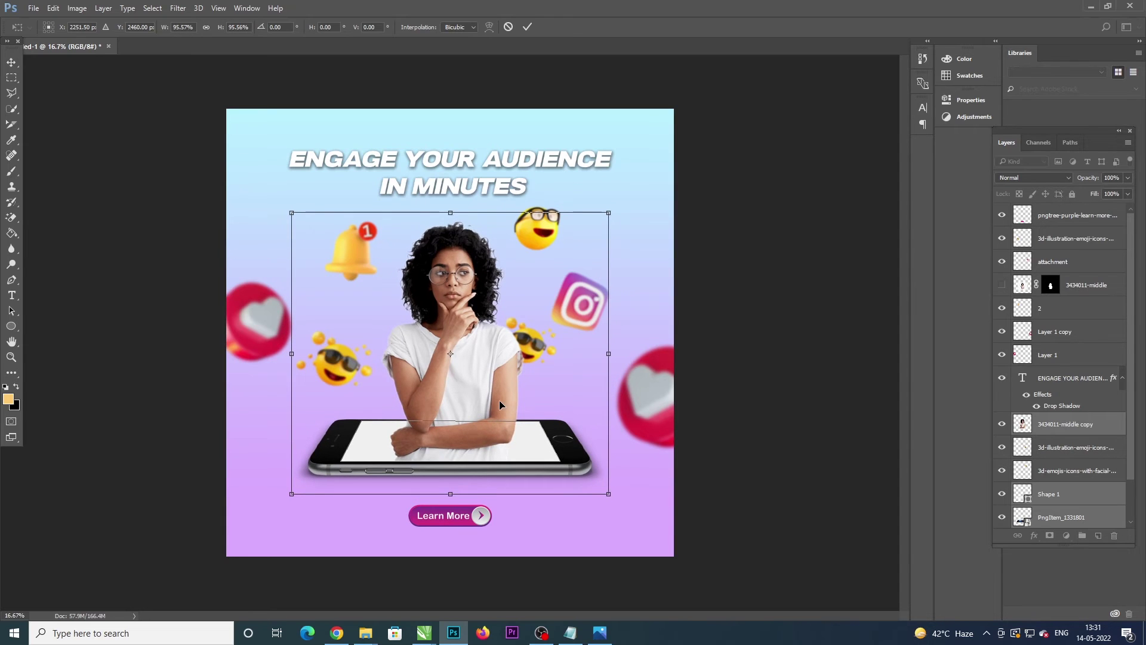
# Step: Place the Learn More button on the phone's white screen, scaled down to fit
pyautogui.press('Return')
pyautogui.moveTo(453, 516)
pyautogui.mouseDown()
pyautogui.moveTo(450, 440)
pyautogui.moveTo(483, 449)
pyautogui.mouseUp()
pyautogui.hotkey('ctrl', 't')
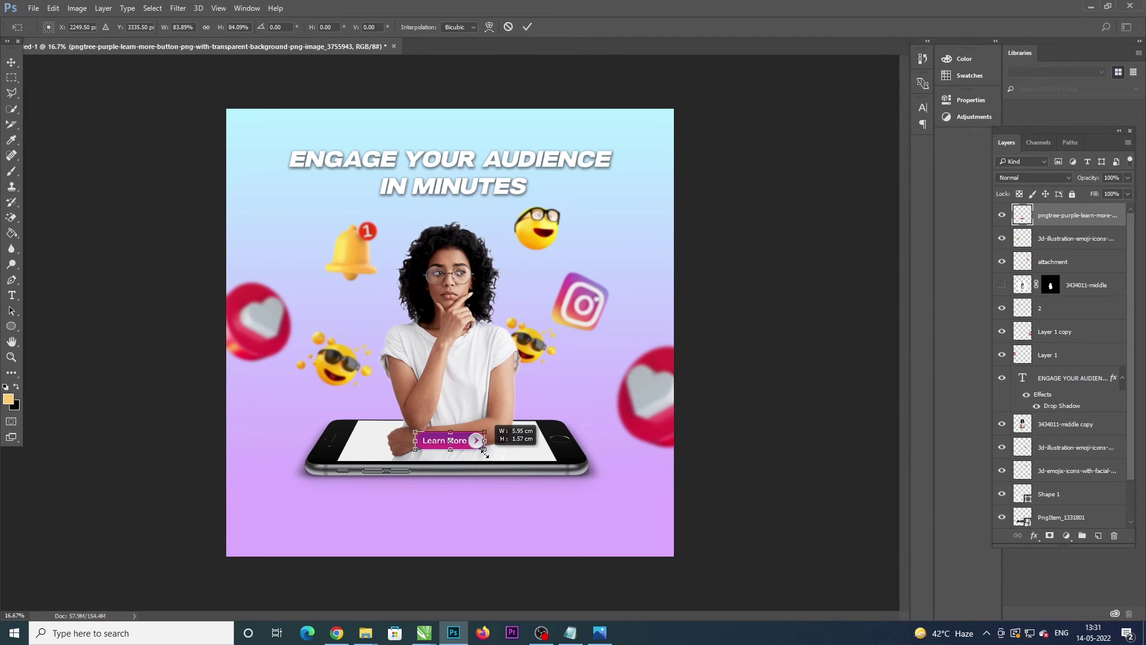
pyautogui.press('Return')
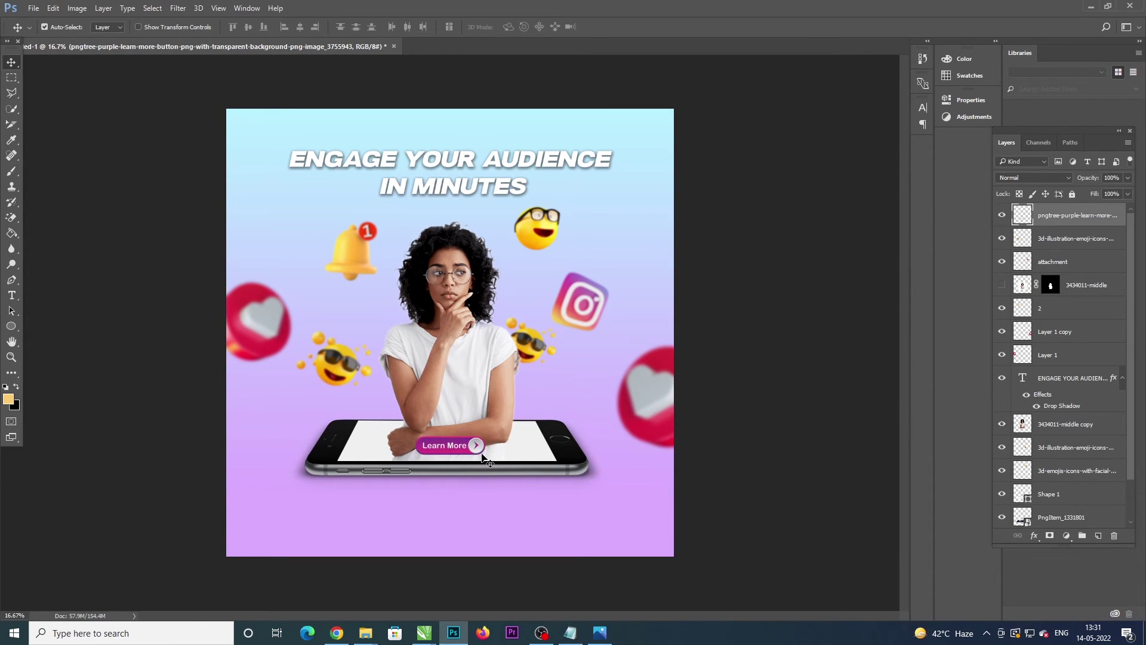
pyautogui.moveTo(482, 452)
pyautogui.mouseDown()
pyautogui.moveTo(479, 472)
pyautogui.moveTo(488, 454)
pyautogui.mouseUp()
pyautogui.hotkey('ctrl', 't')
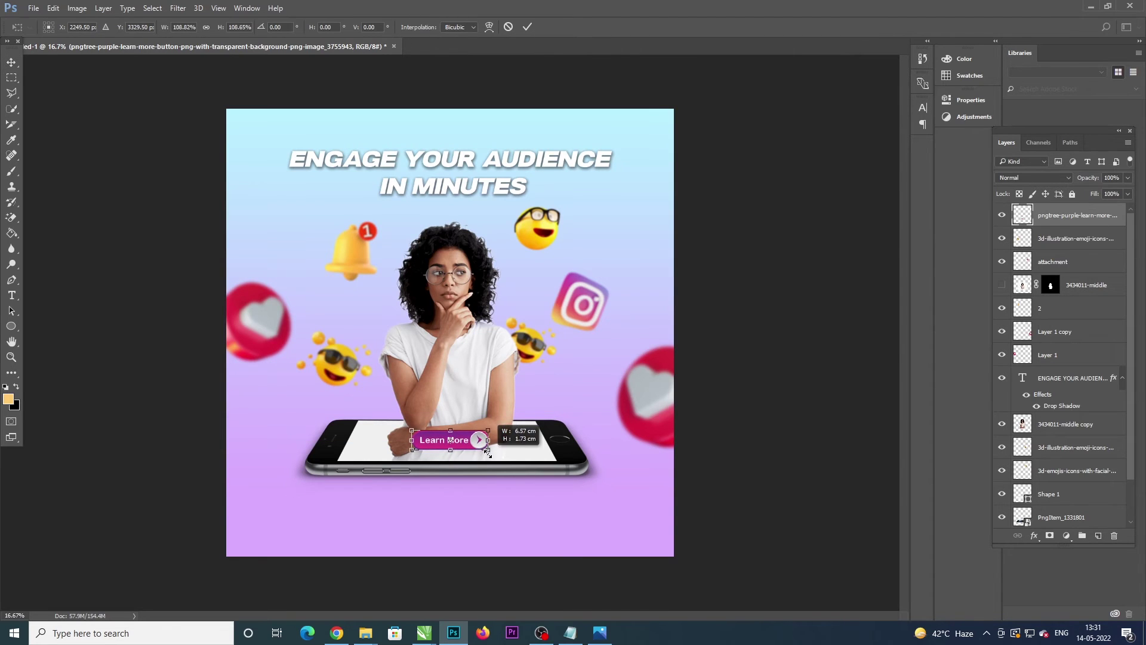
pyautogui.press('Return')
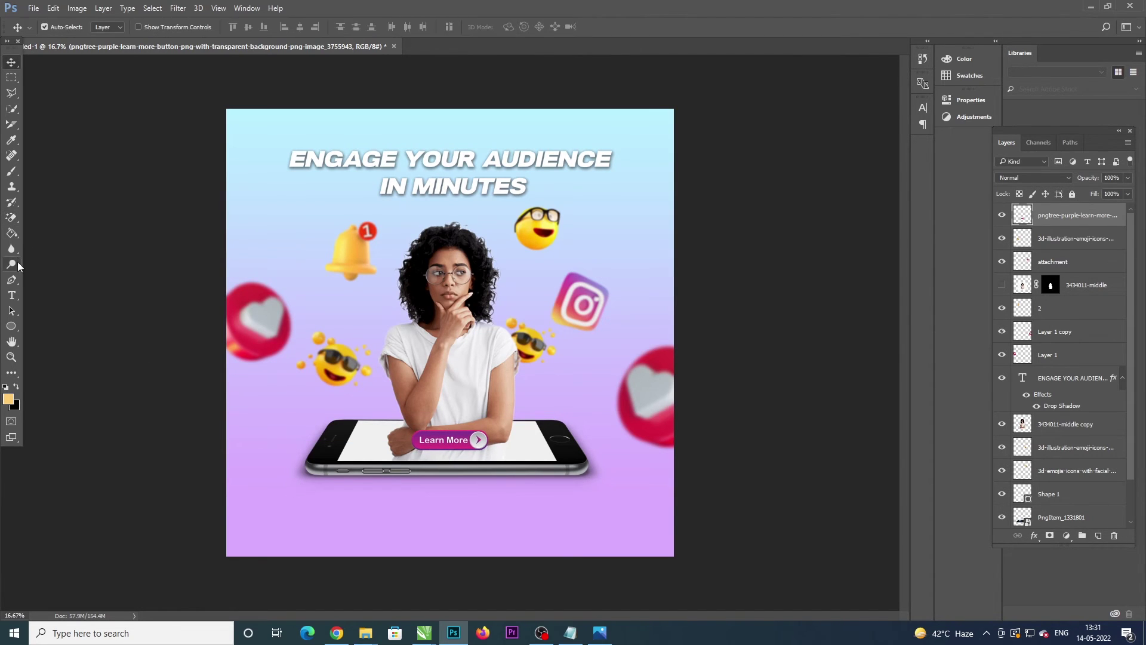
# Step: Add a paragraph text box below the phone in Gotham XLight at 22 pt
pyautogui.click(11, 297)
pyautogui.moveTo(338, 501); pyautogui.dragTo(579, 541)
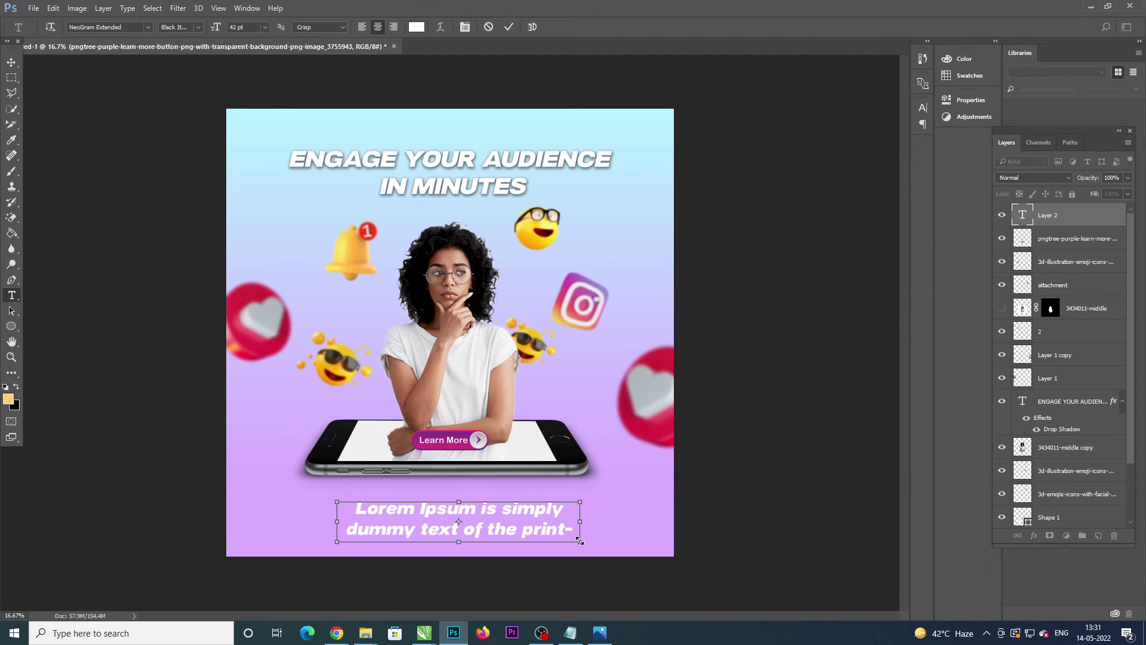
pyautogui.moveTo(216, 27); pyautogui.dragTo(189, 48)
pyautogui.press('Down')
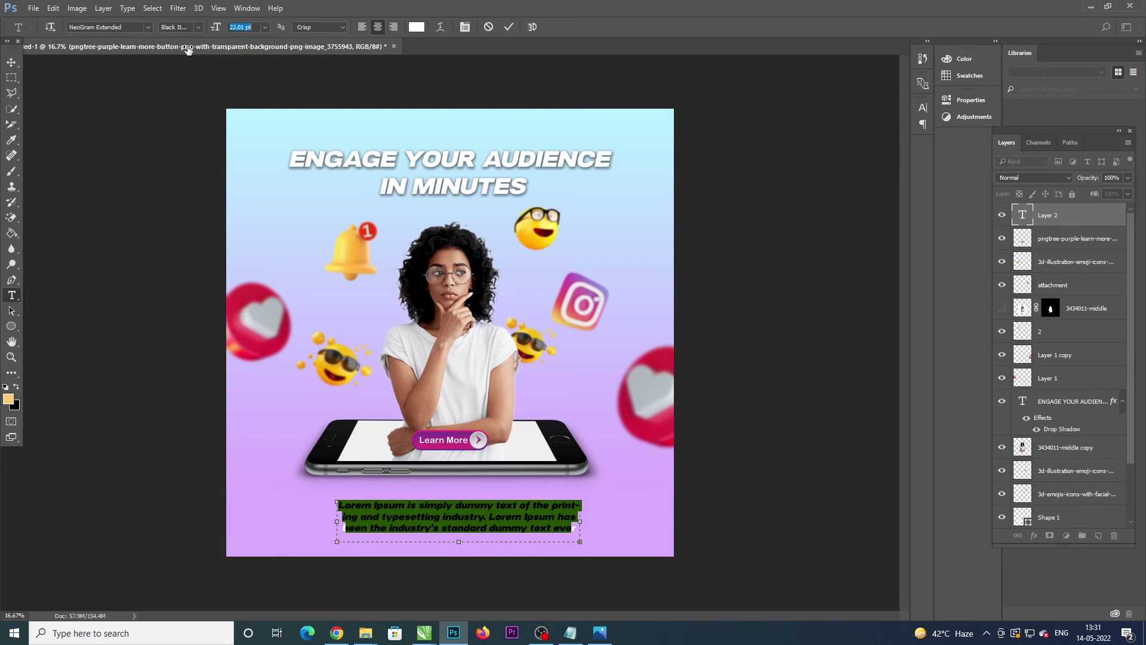
pyautogui.click(148, 28)
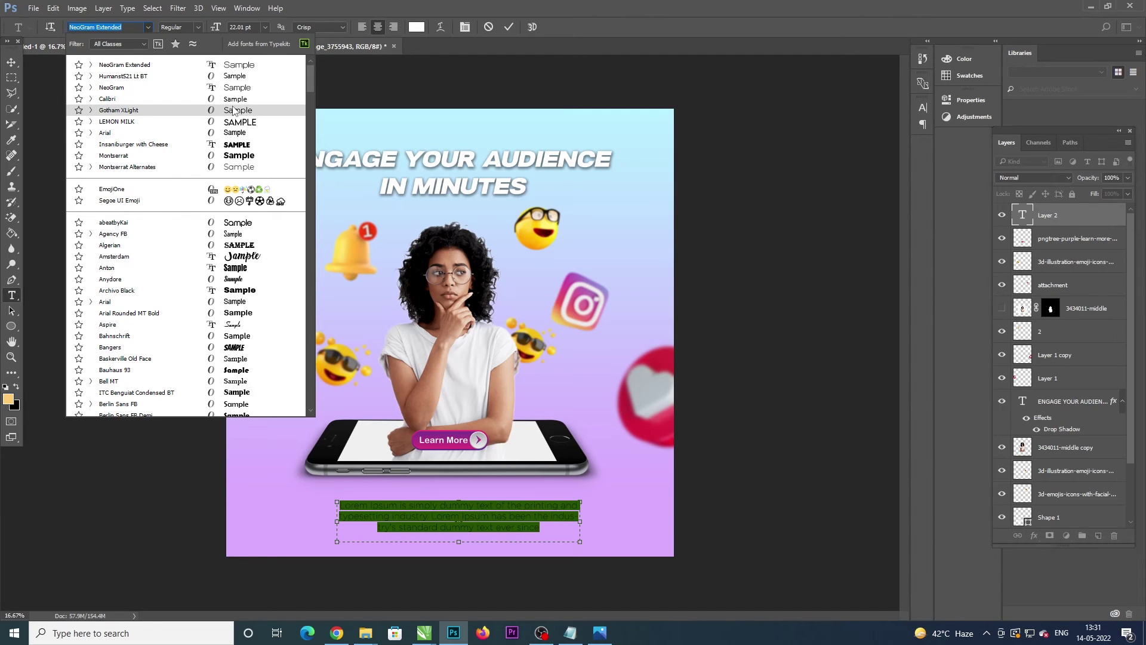
pyautogui.click(234, 110)
pyautogui.click(12, 61)
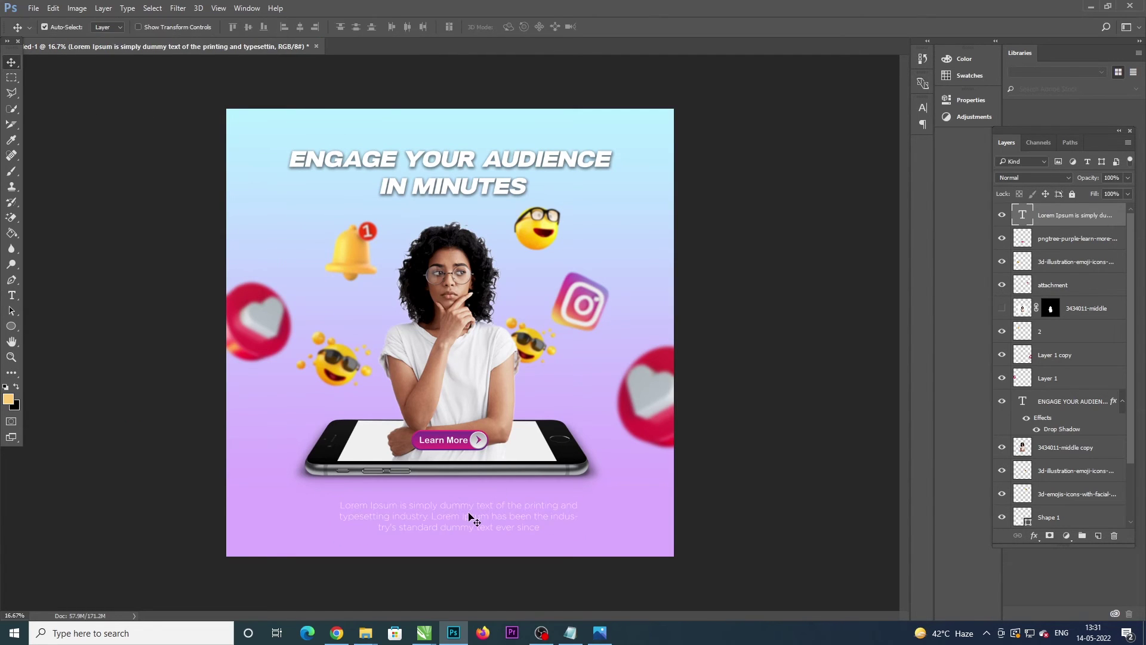
pyautogui.moveTo(469, 511); pyautogui.dragTo(470, 504)
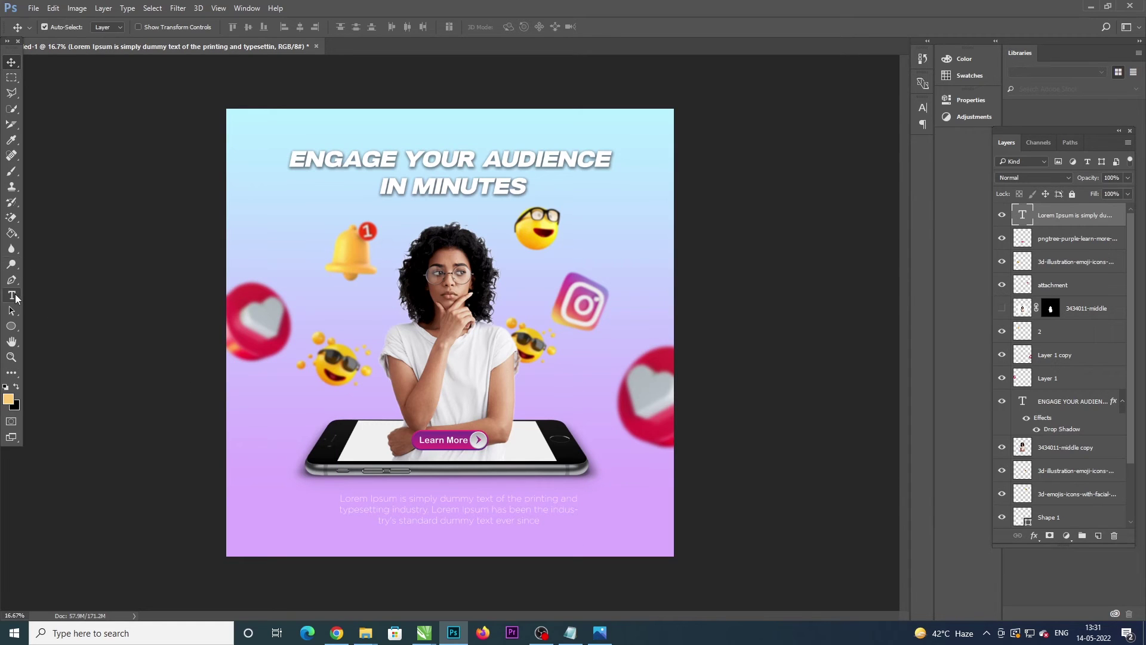
# Step: Make the paragraph text white (ffffff)
pyautogui.click(12, 295)
pyautogui.click(382, 498)
pyautogui.hotkey('ctrl', 'a')
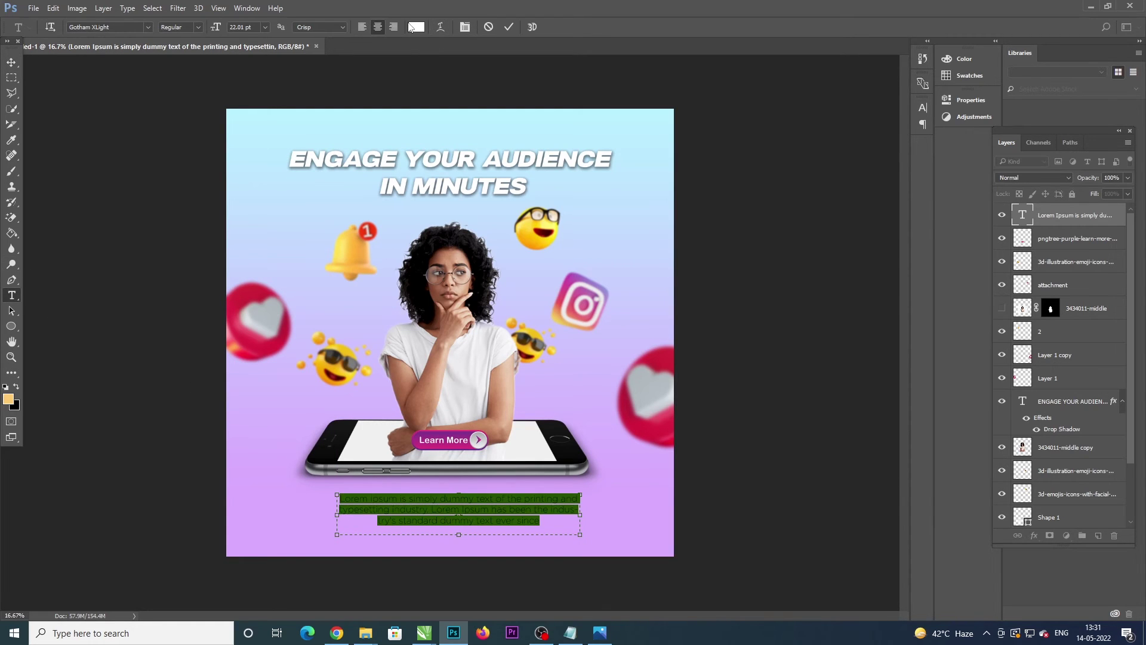
pyautogui.click(422, 28)
pyautogui.write('000000')
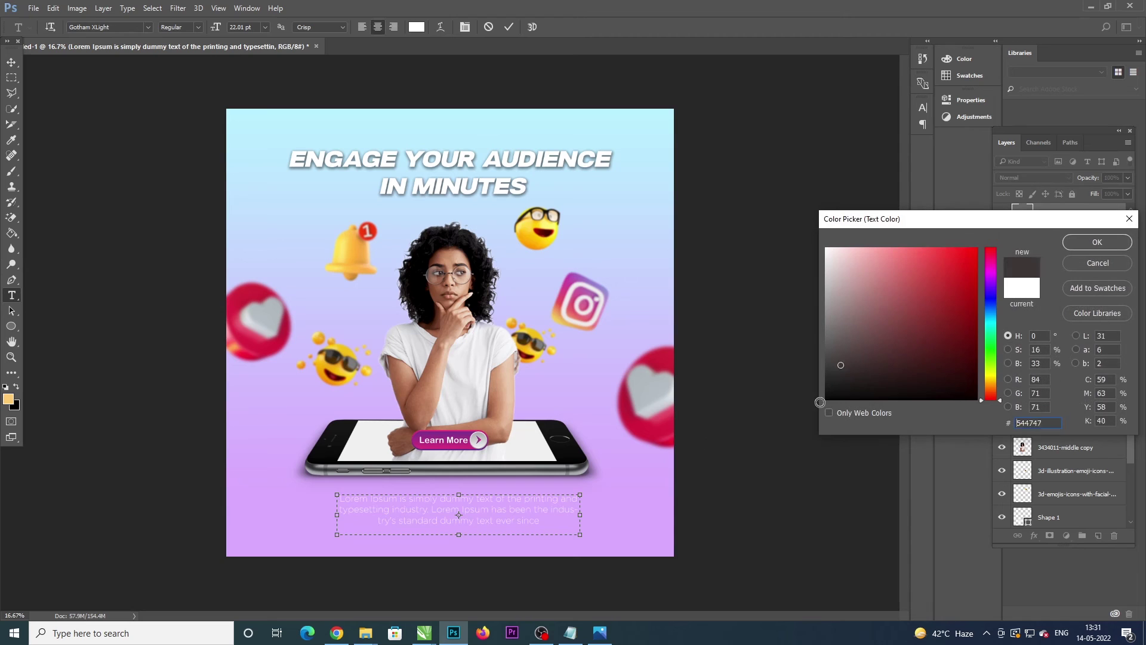
pyautogui.write('ffffff')
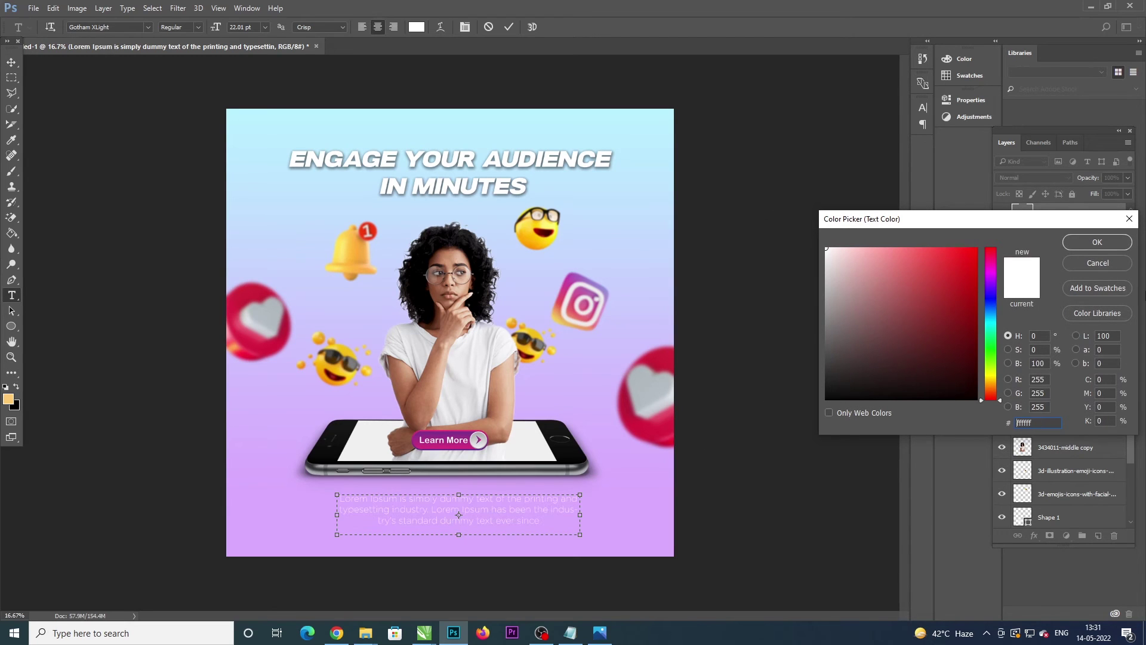
pyautogui.click(1097, 243)
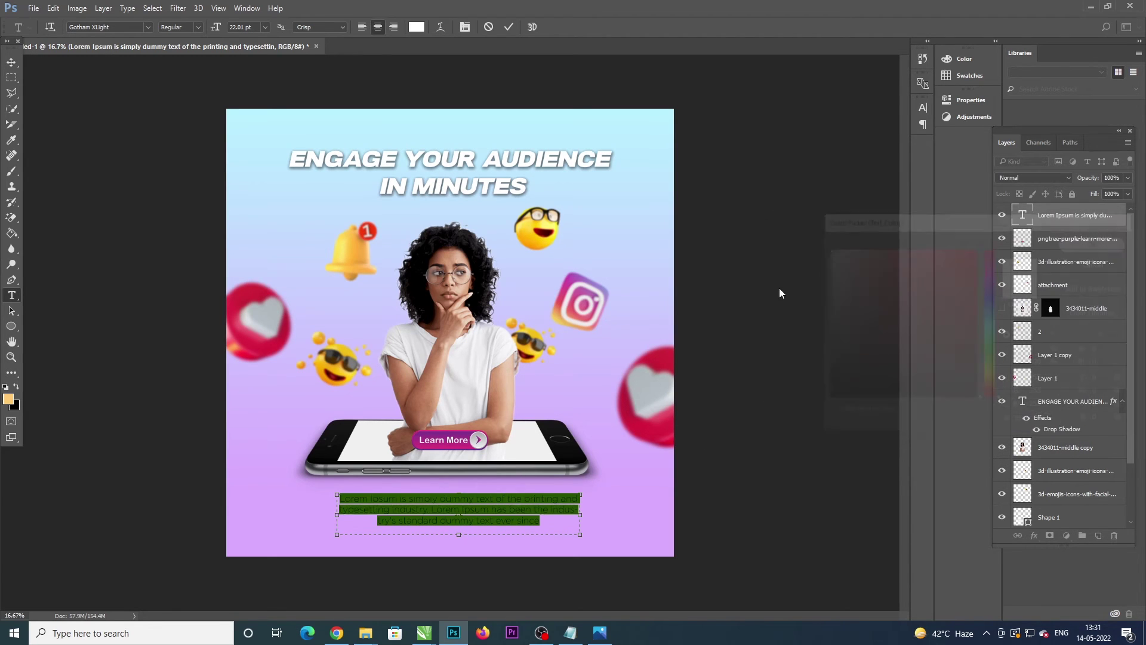
# Step: Adjust the paragraph's text options and try a different font
pyautogui.click(343, 32)
pyautogui.click(316, 46)
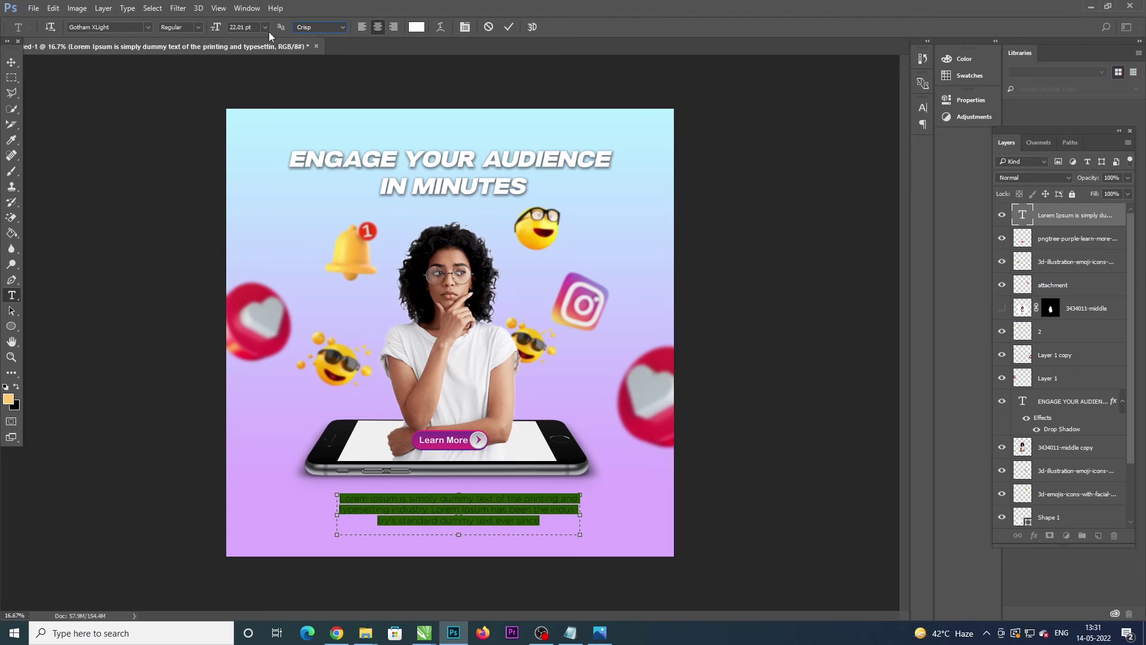
pyautogui.click(197, 30)
pyautogui.click(198, 38)
pyautogui.click(148, 26)
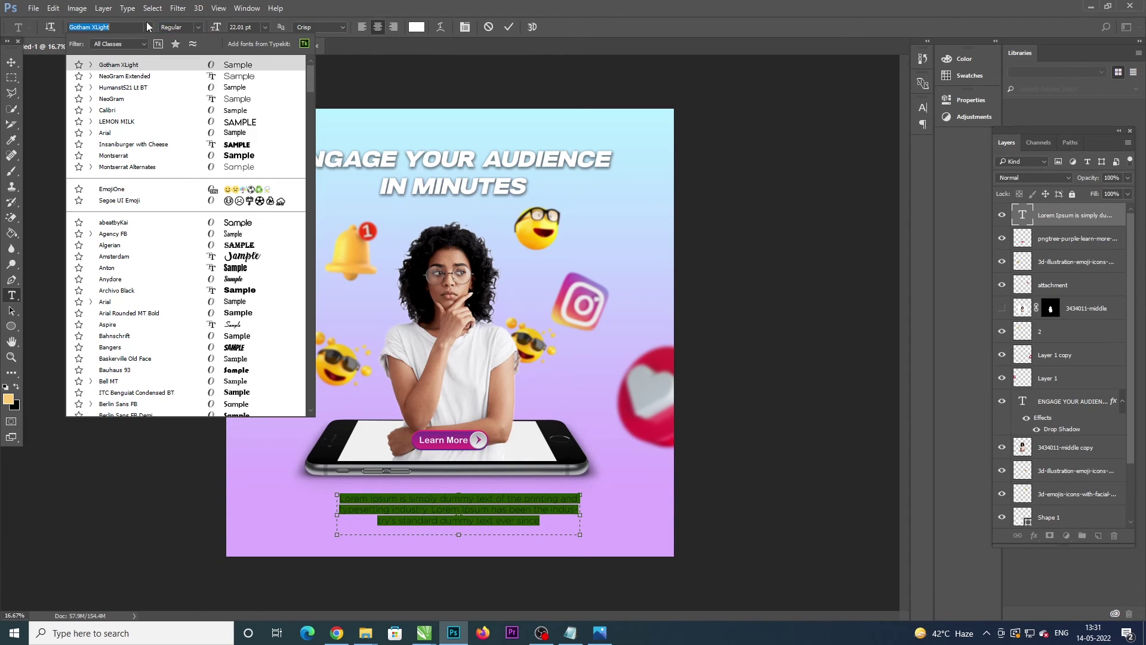
pyautogui.click(242, 76)
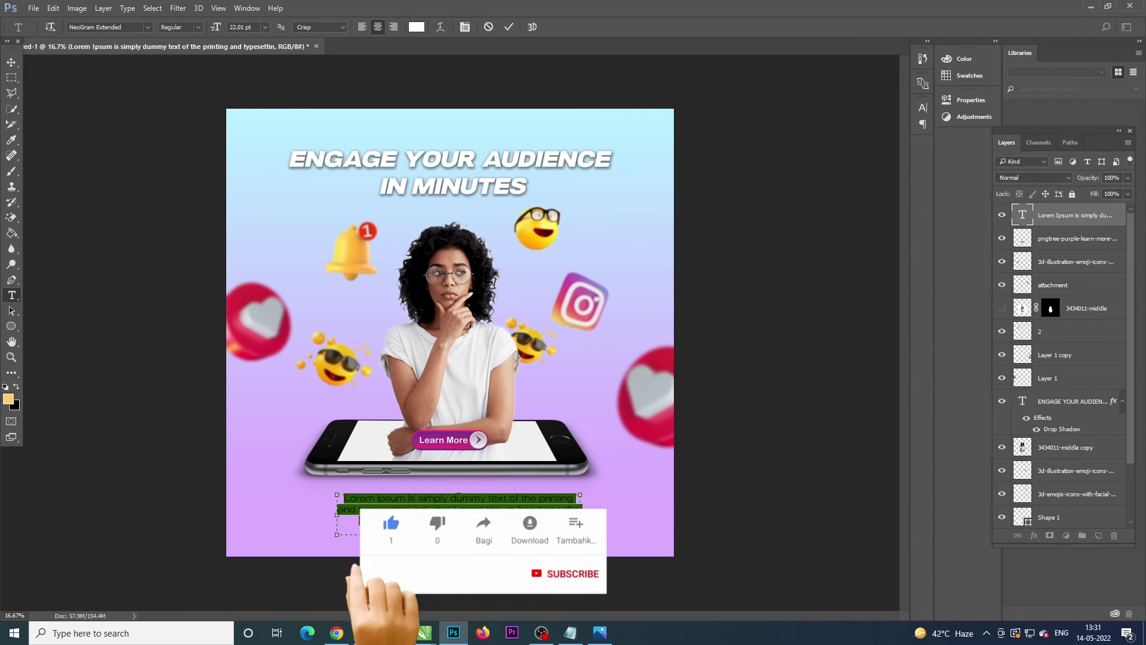
# Step: Widen the paragraph box and shift it left to centre it under the phone
pyautogui.moveTo(579, 515); pyautogui.dragTo(609, 517)
pyautogui.click(11, 62)
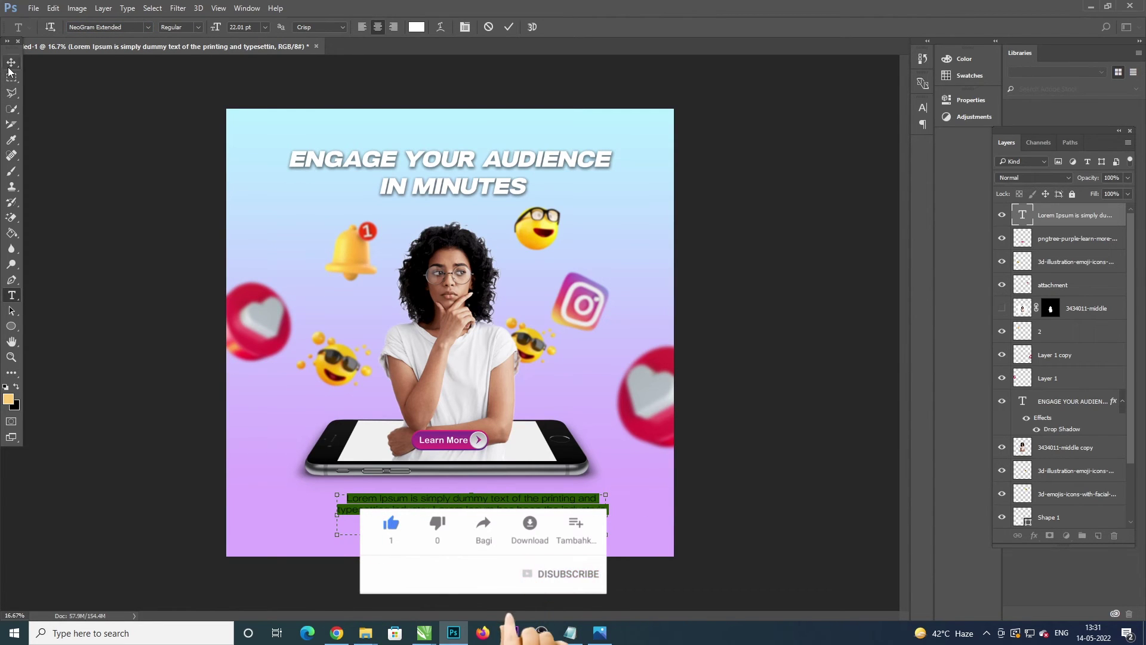
pyautogui.moveTo(470, 501); pyautogui.dragTo(448, 501)
pyautogui.click(578, 465)
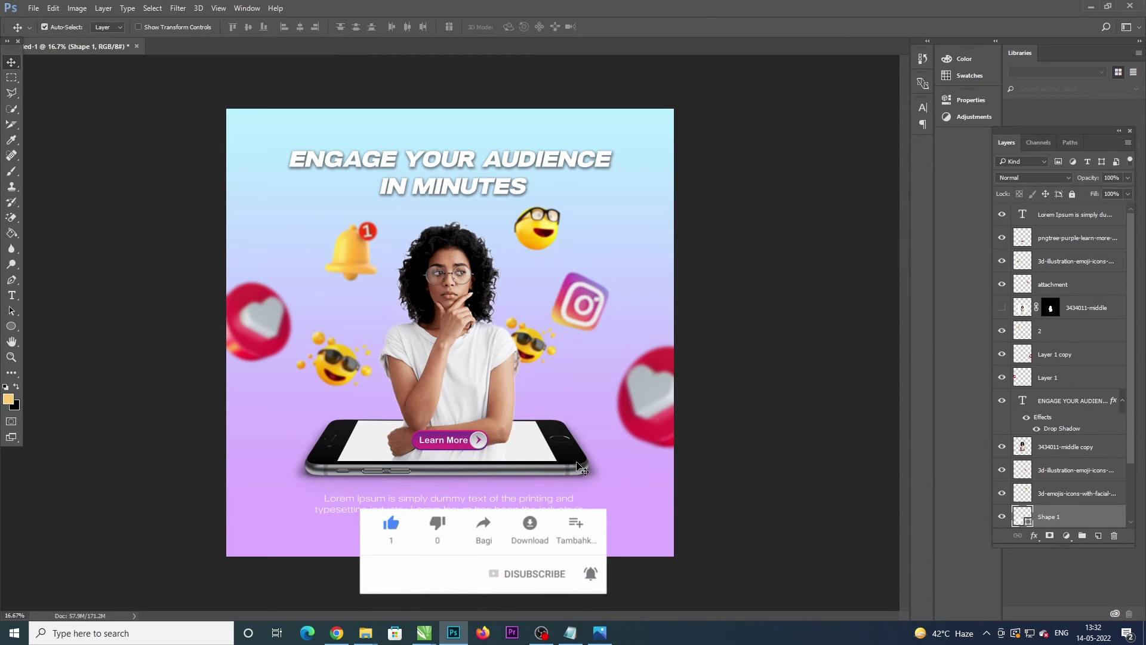
# Step: Fine-tune the positions of the phone, Learn More button and paragraph
pyautogui.moveTo(477, 374)
pyautogui.mouseDown()
pyautogui.moveTo(476, 388)
pyautogui.moveTo(479, 377)
pyautogui.mouseUp()
pyautogui.click(534, 444)
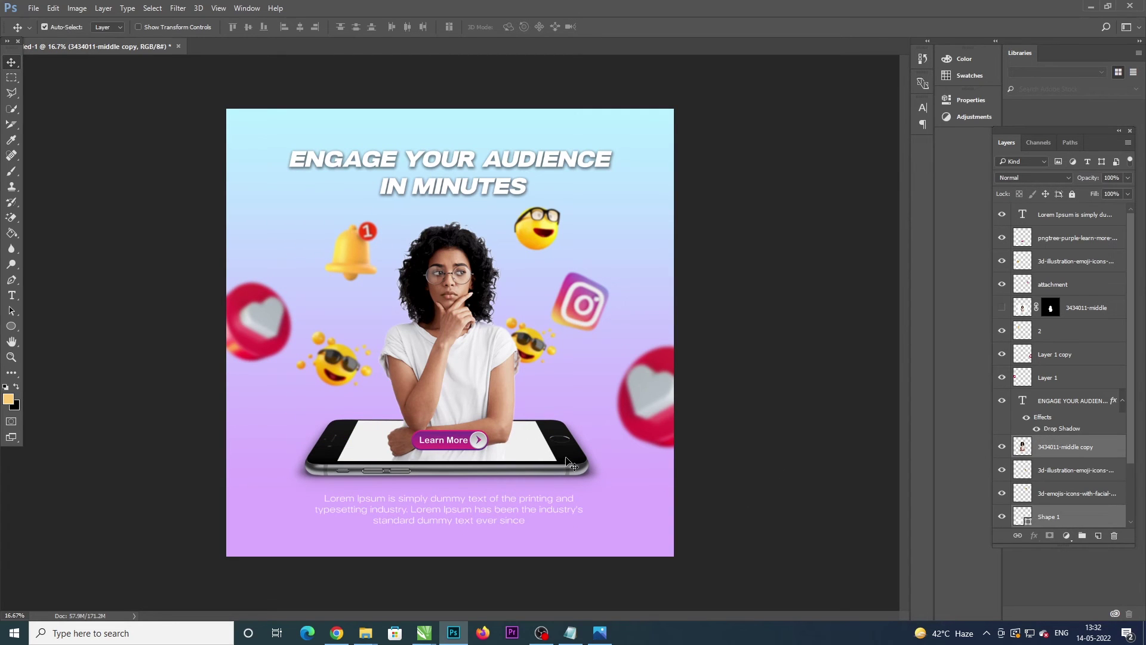
pyautogui.moveTo(577, 459); pyautogui.dragTo(577, 467)
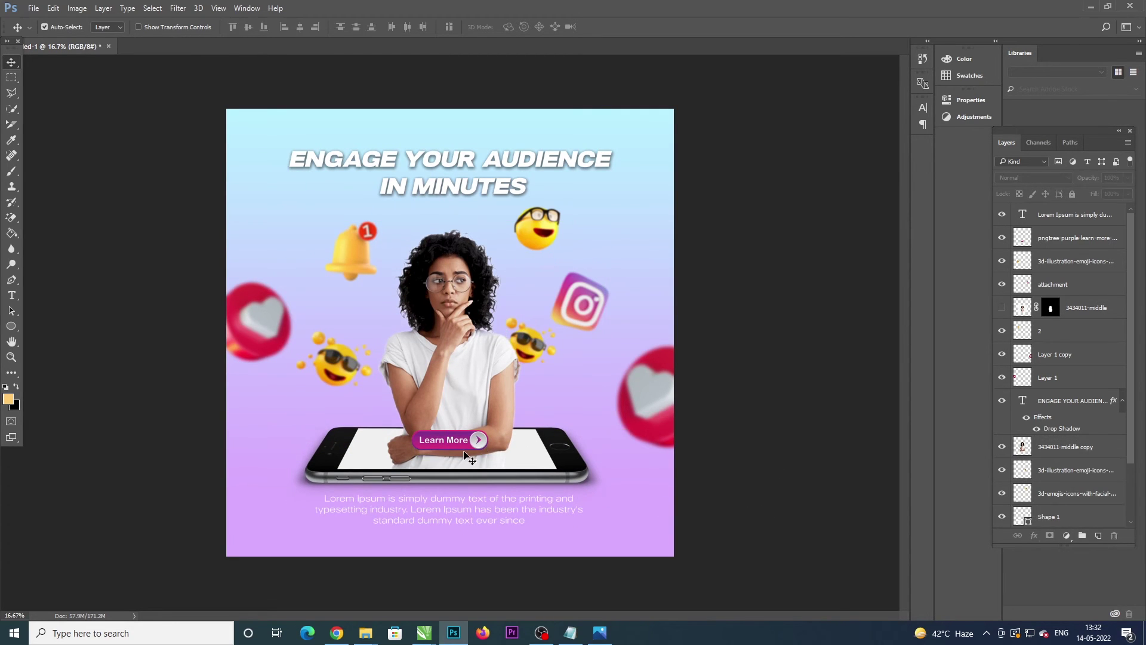
pyautogui.moveTo(457, 442); pyautogui.dragTo(458, 454)
pyautogui.moveTo(472, 499); pyautogui.dragTo(469, 507)
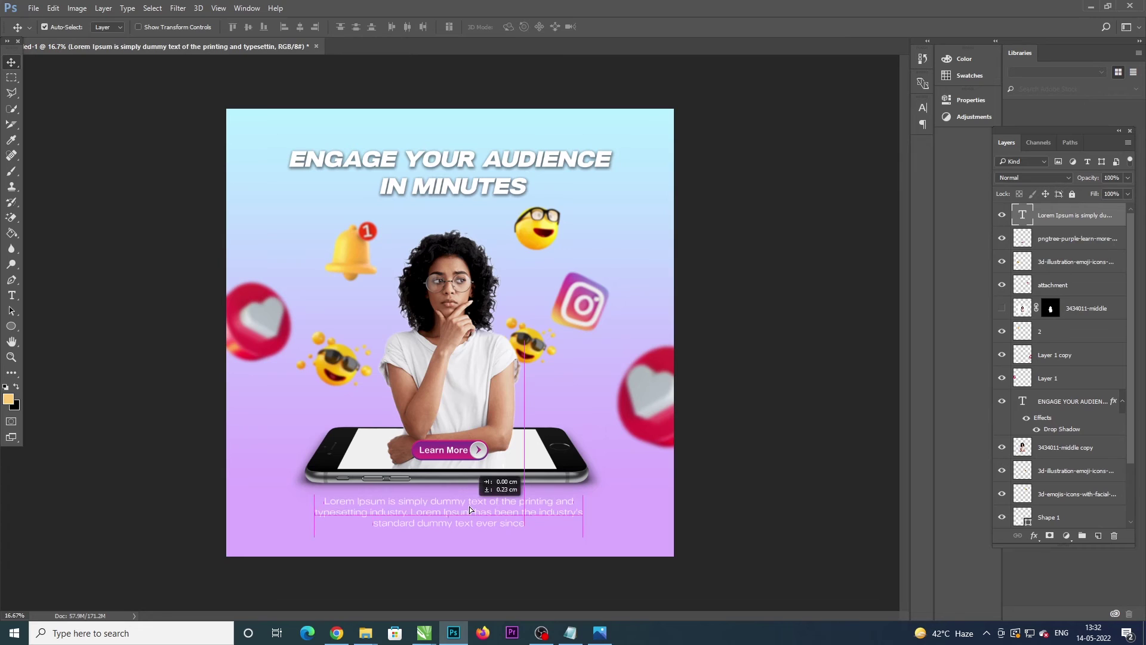
pyautogui.click(463, 456)
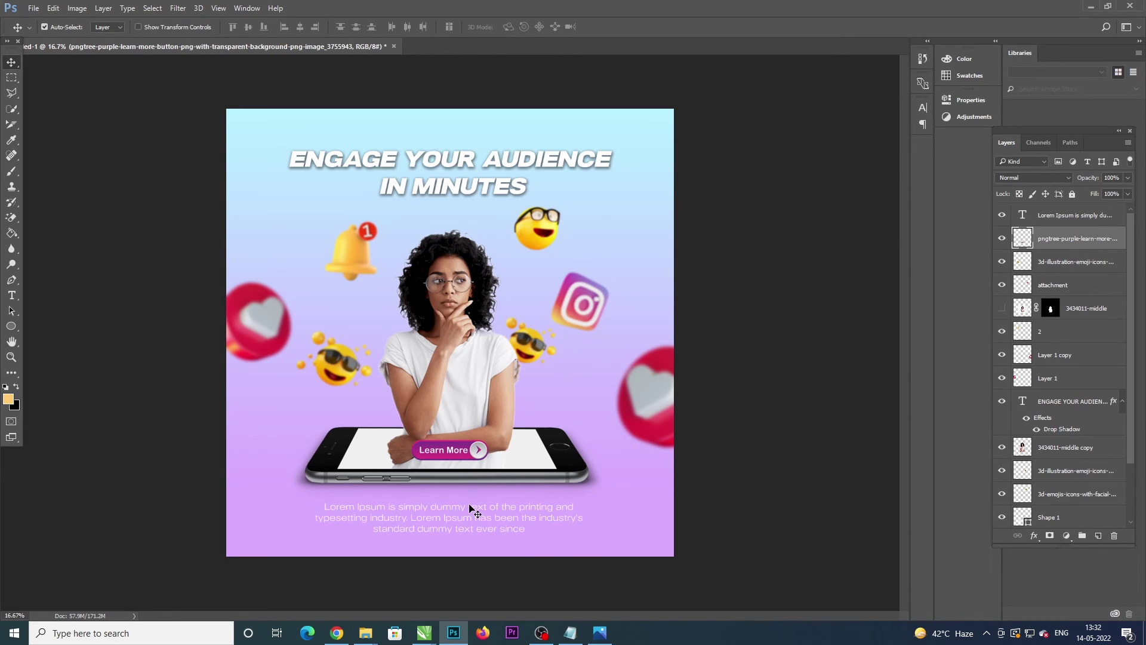
# Step: Move the body text slightly up and the headline slightly down
pyautogui.moveTo(472, 511); pyautogui.dragTo(470, 502)
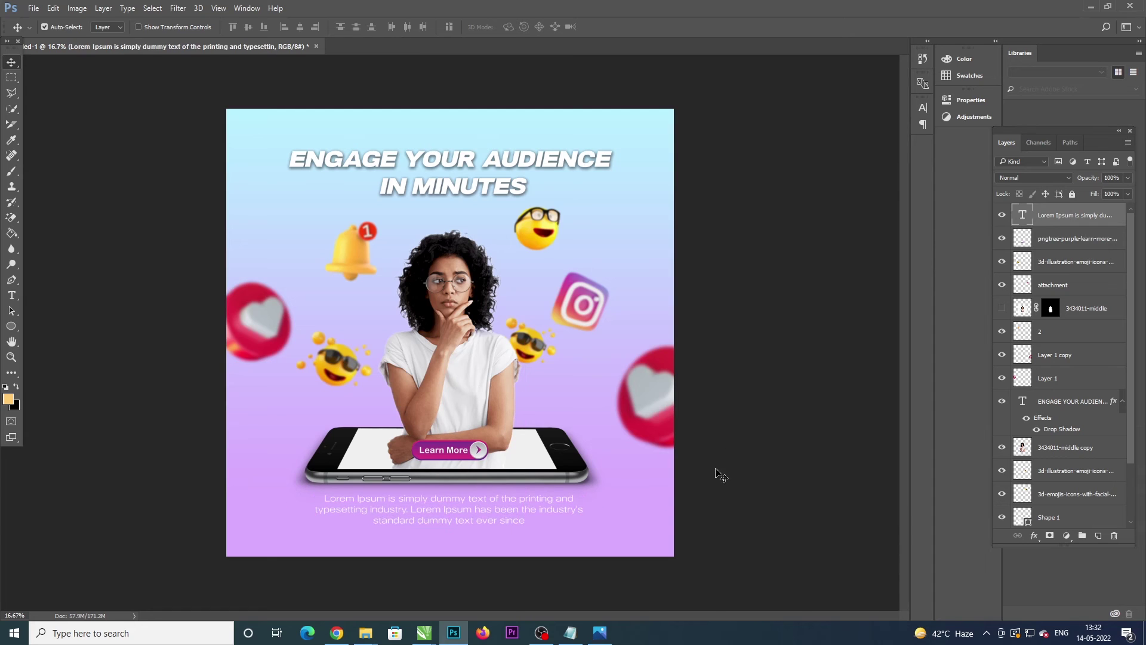
pyautogui.click(729, 432)
pyautogui.moveTo(507, 194); pyautogui.dragTo(508, 200)
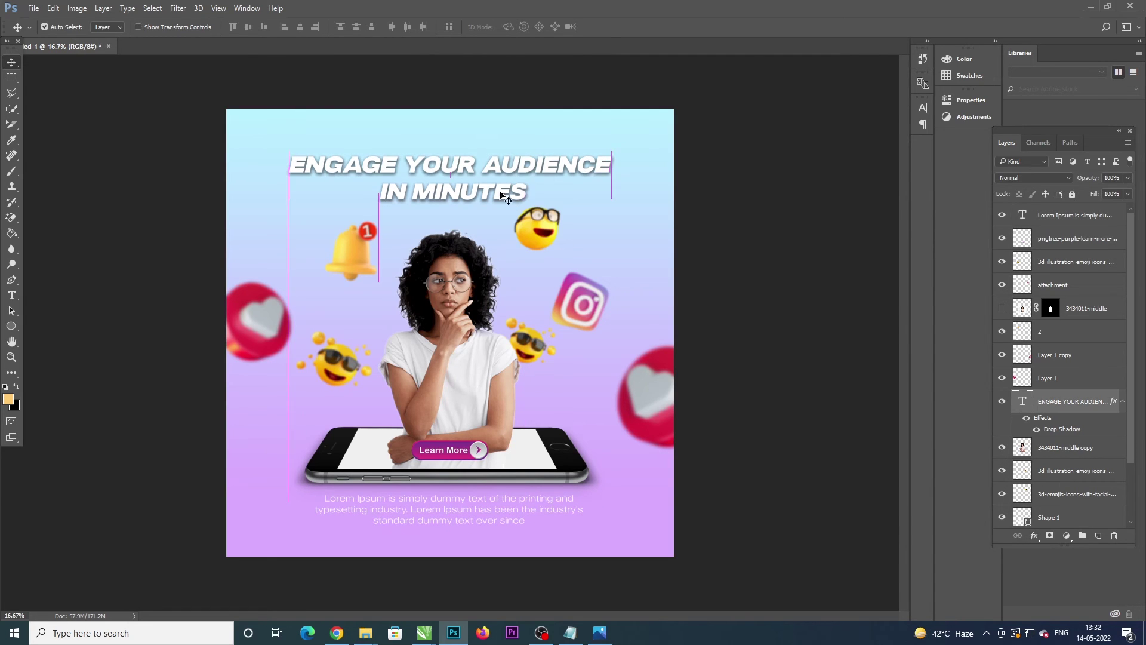
pyautogui.click(759, 286)
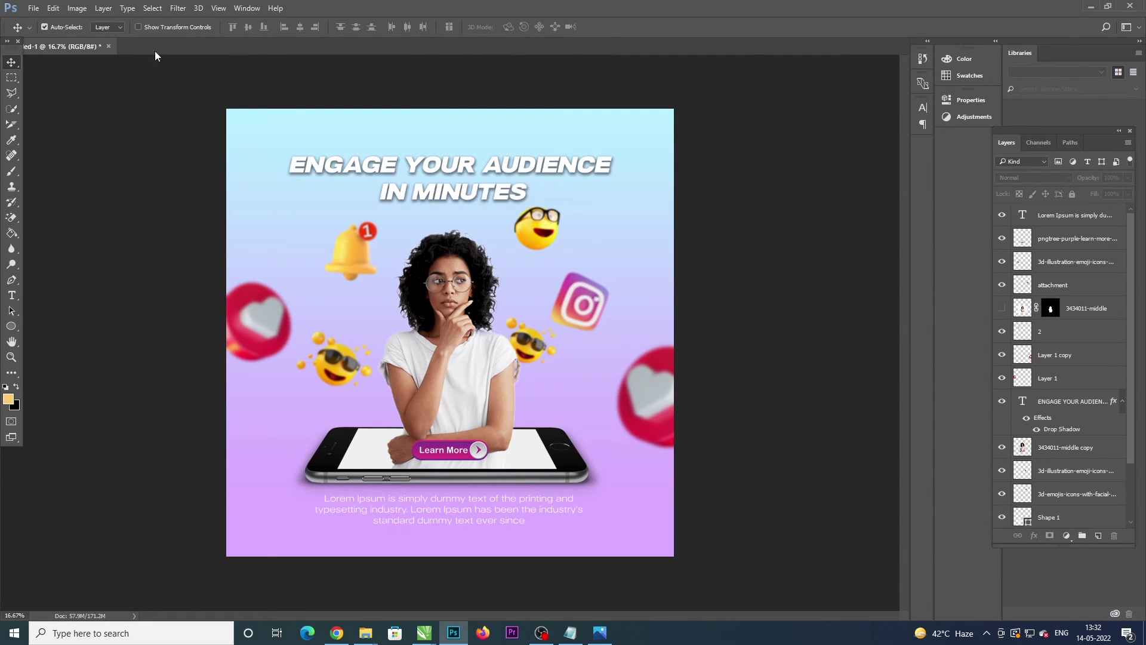
# Step: Start a File > Save As and cancel it
pyautogui.click(33, 8)
pyautogui.click(59, 140)
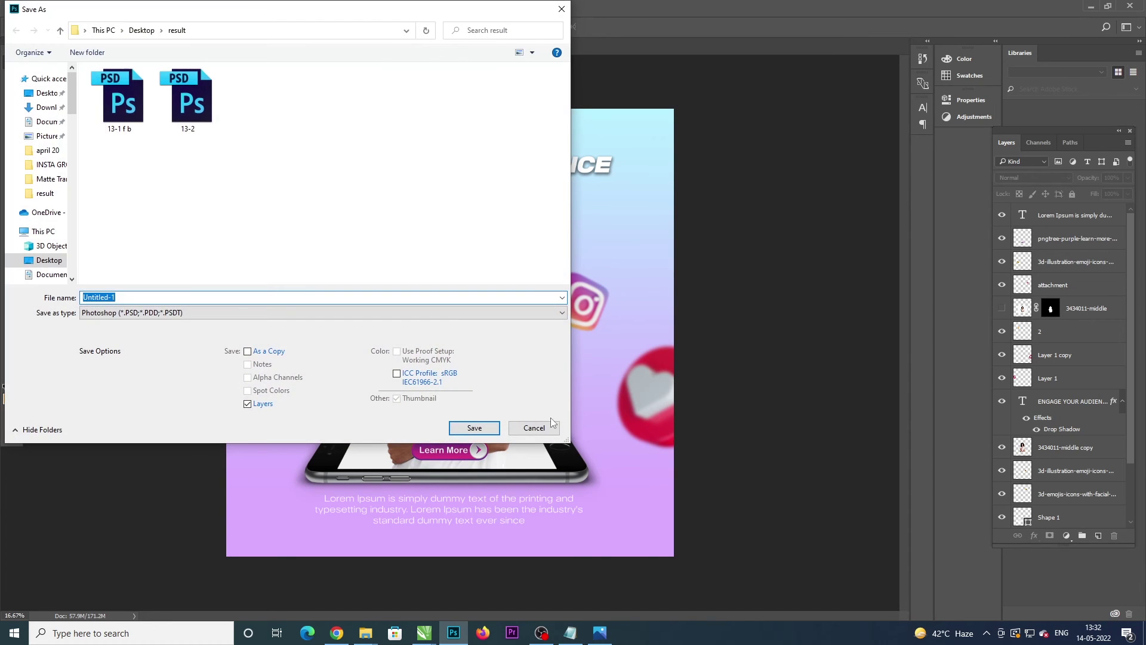
pyautogui.click(551, 425)
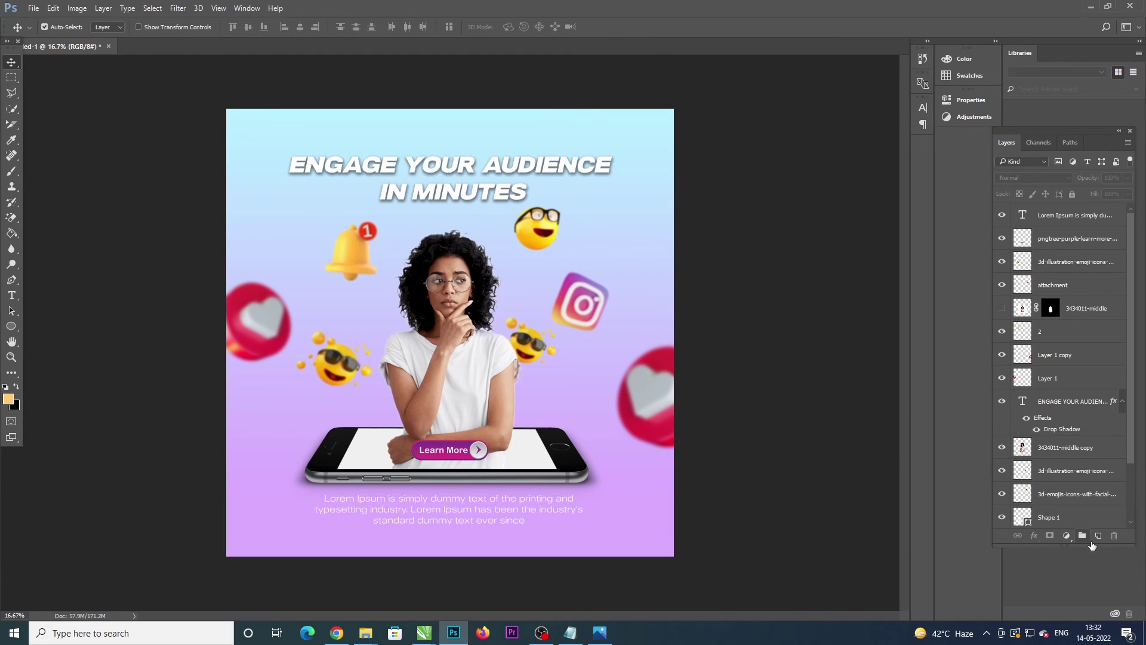
# Step: Paint a large soft orange dab over the woman on a new layer
pyautogui.click(1098, 535)
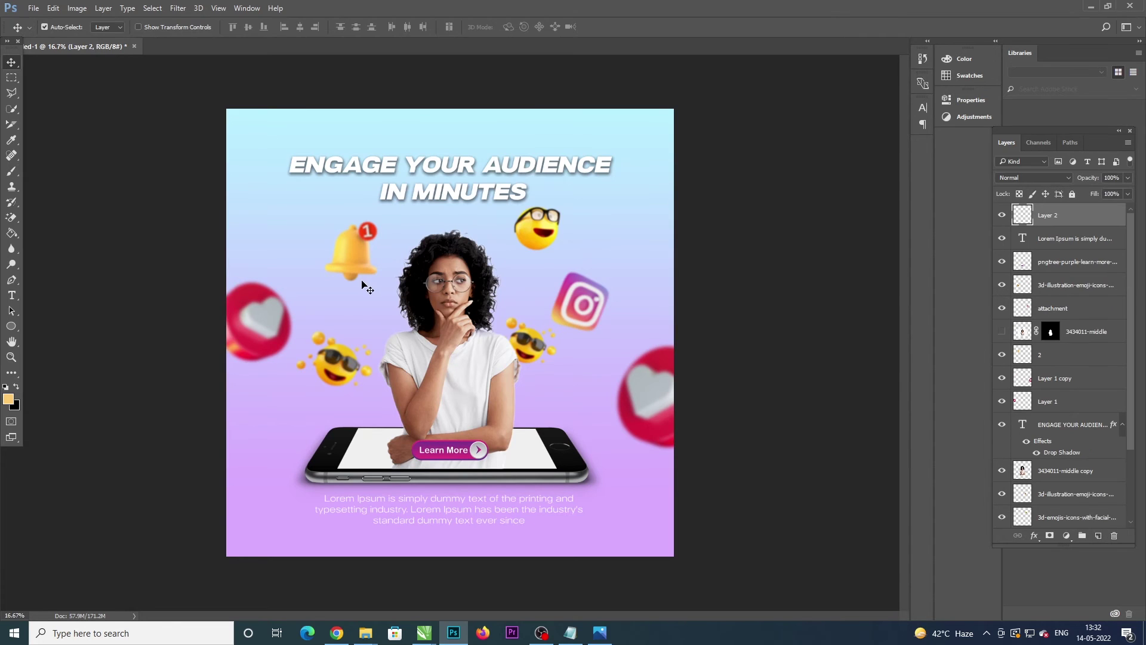
pyautogui.press('b')
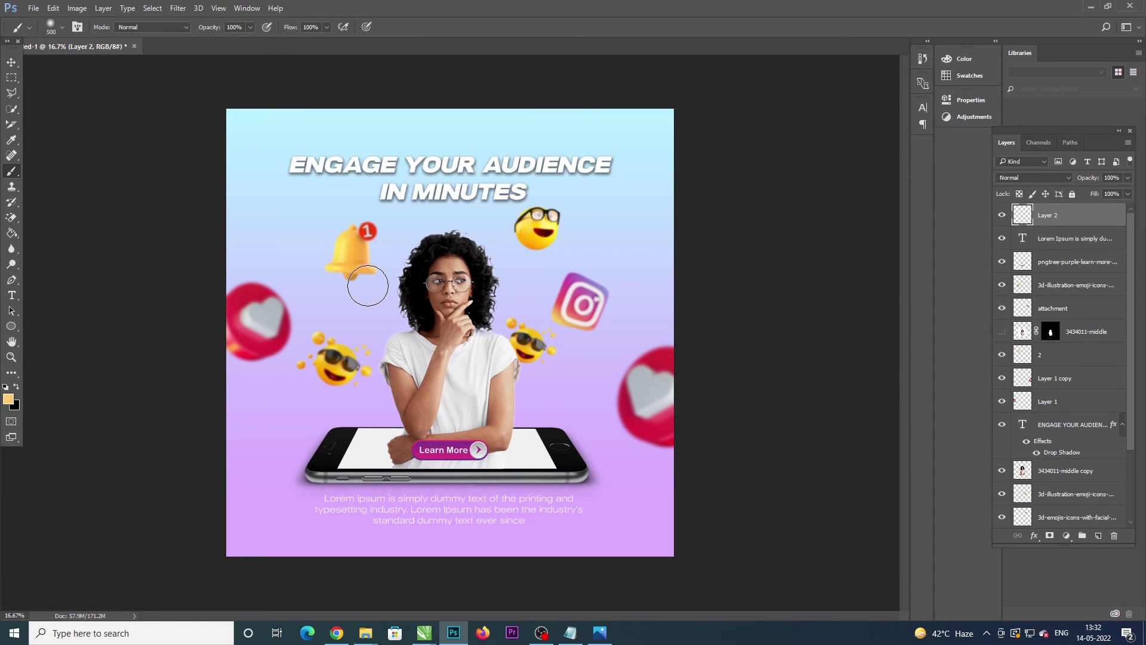
pyautogui.press('[')
pyautogui.press('[')
pyautogui.press('[')
pyautogui.press(']')
pyautogui.press(']')
pyautogui.press(']')
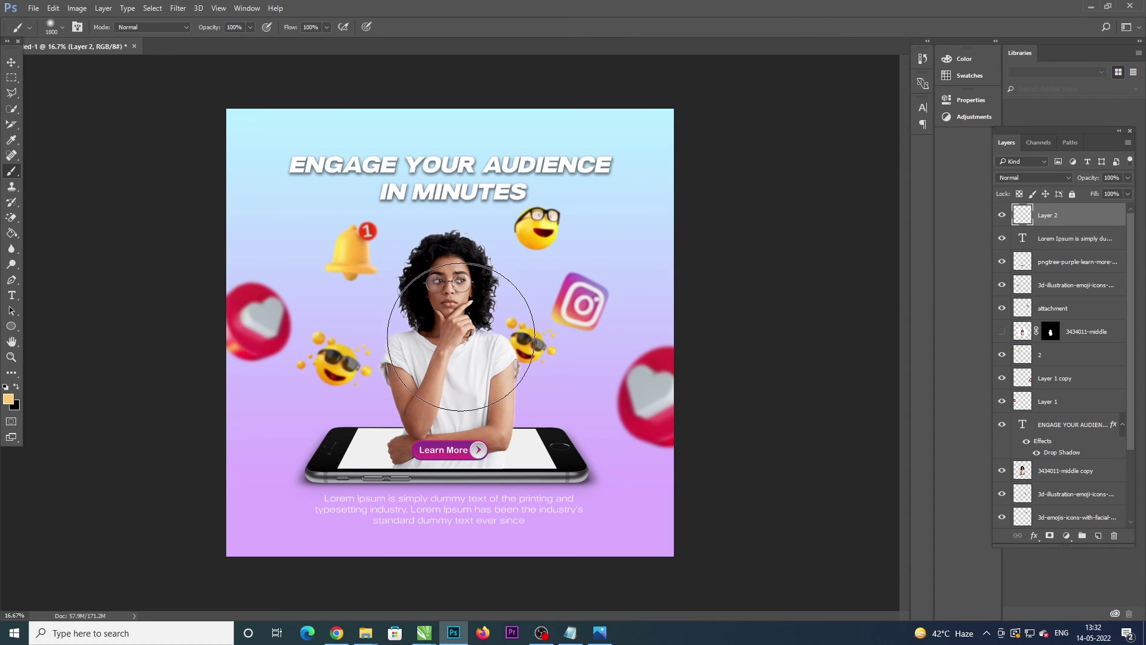
pyautogui.press(']')
pyautogui.press(']')
pyautogui.press(']')
pyautogui.press(']')
pyautogui.press(']')
pyautogui.press(']')
pyautogui.click(451, 319)
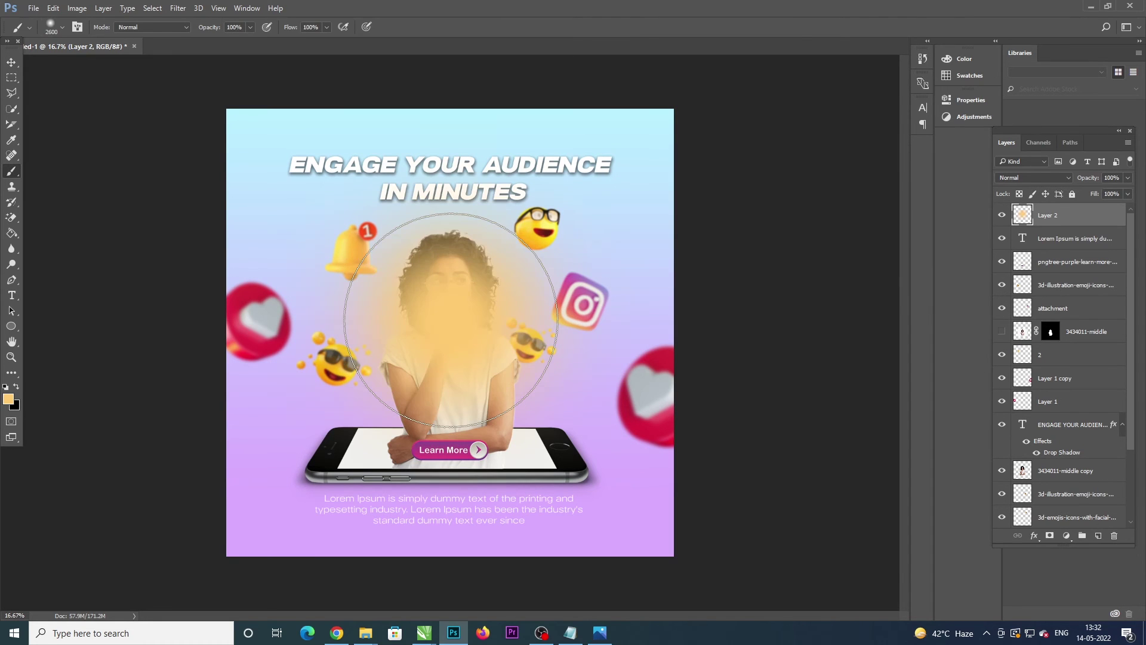
# Step: Move the glow layer beneath the woman and enlarge it
pyautogui.click(12, 65)
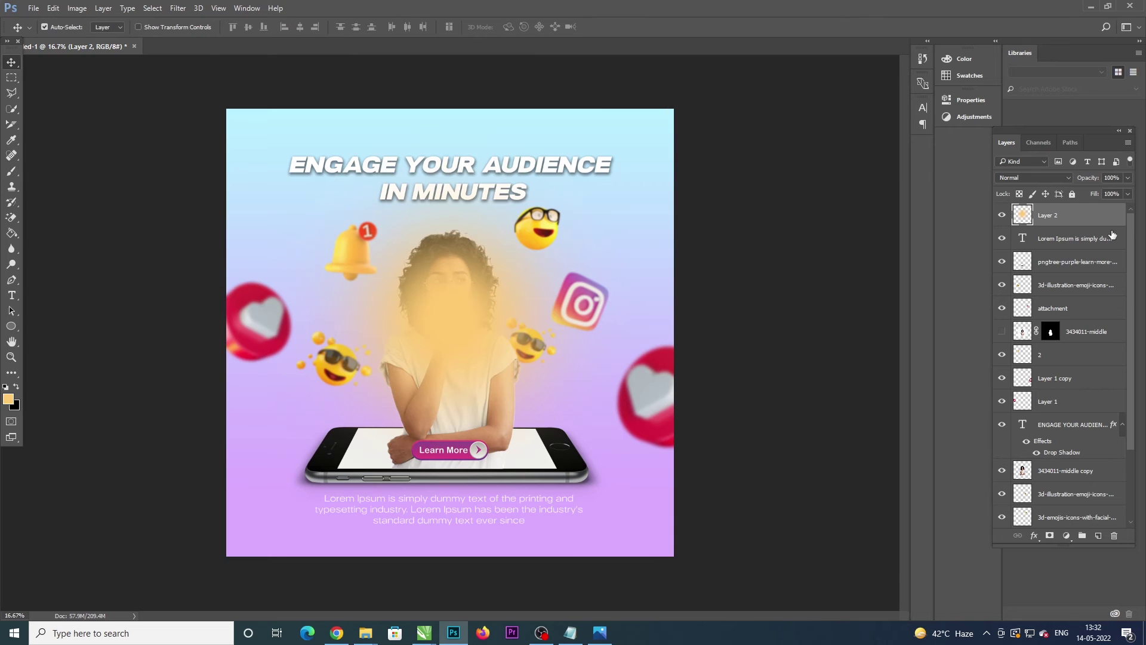
pyautogui.moveTo(1063, 216); pyautogui.dragTo(1050, 484)
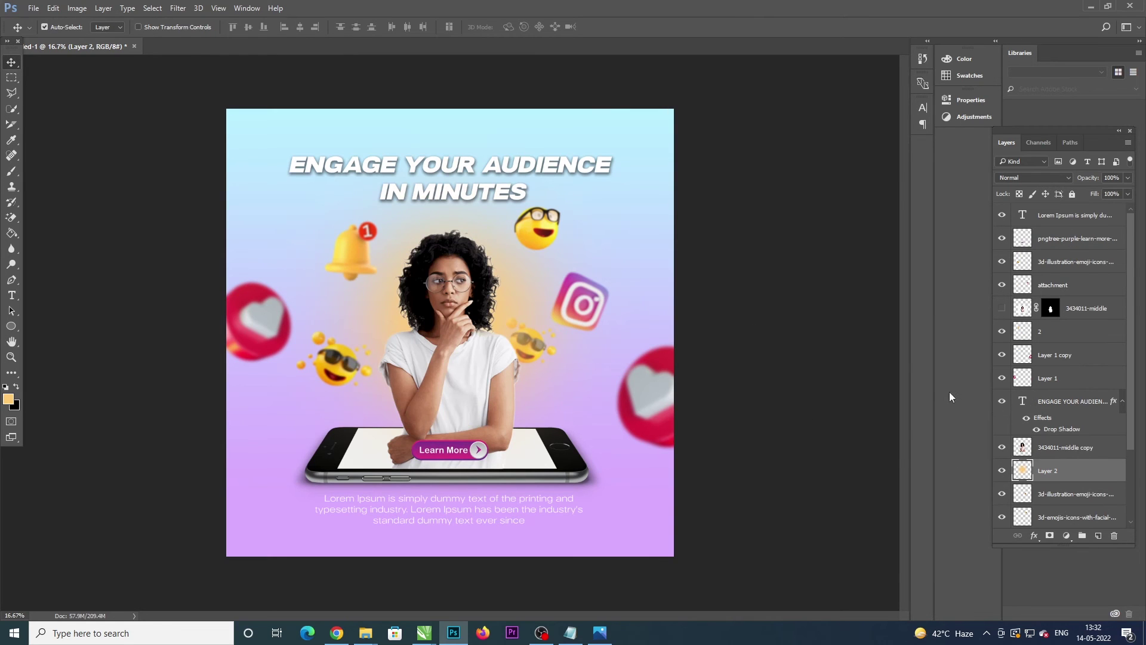
pyautogui.hotkey('ctrl', 't')
pyautogui.moveTo(657, 126); pyautogui.dragTo(749, 54)
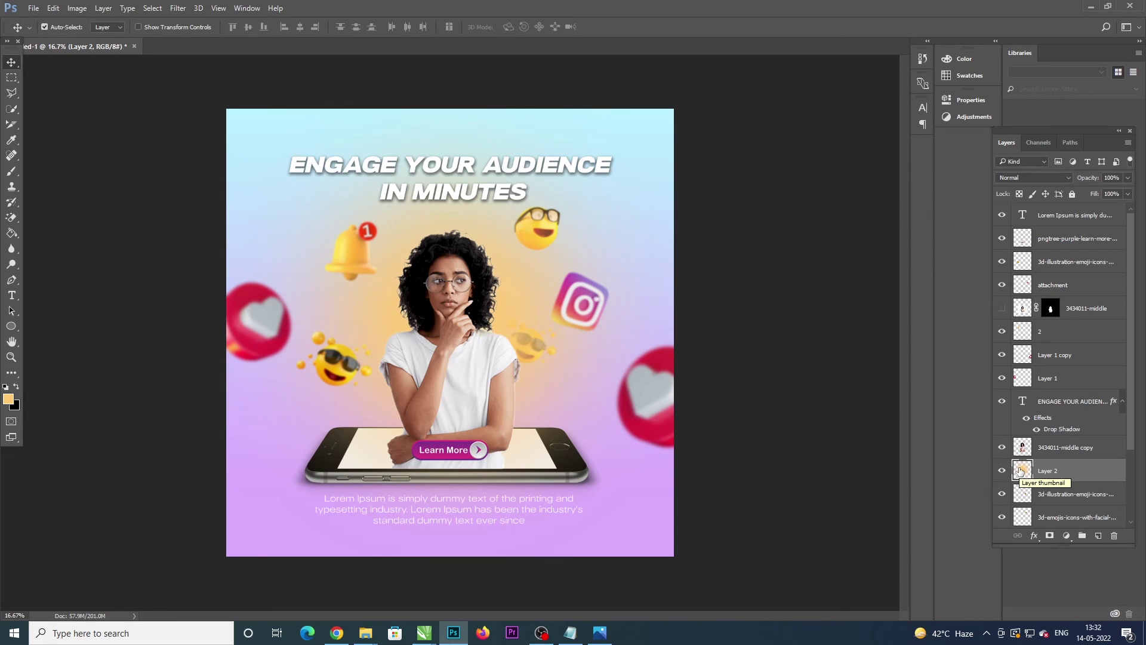
# Step: Set the orange glow layer's blending mode to Lighten
pyautogui.click(1029, 178)
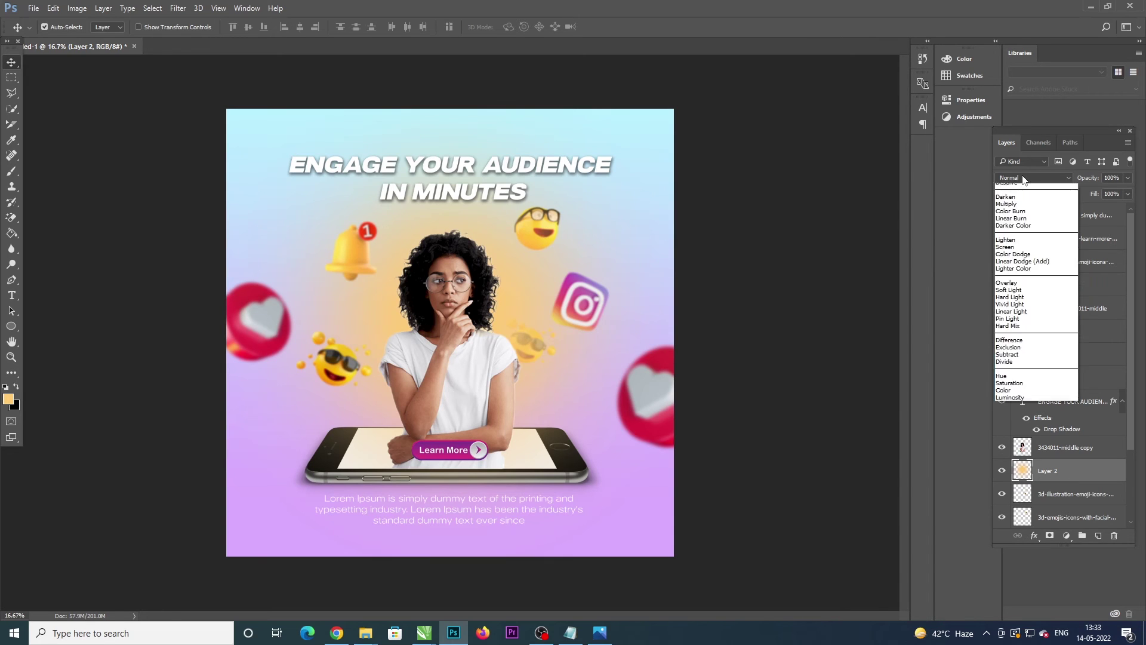
pyautogui.click(1022, 206)
pyautogui.scroll(-1, 1022, 174)
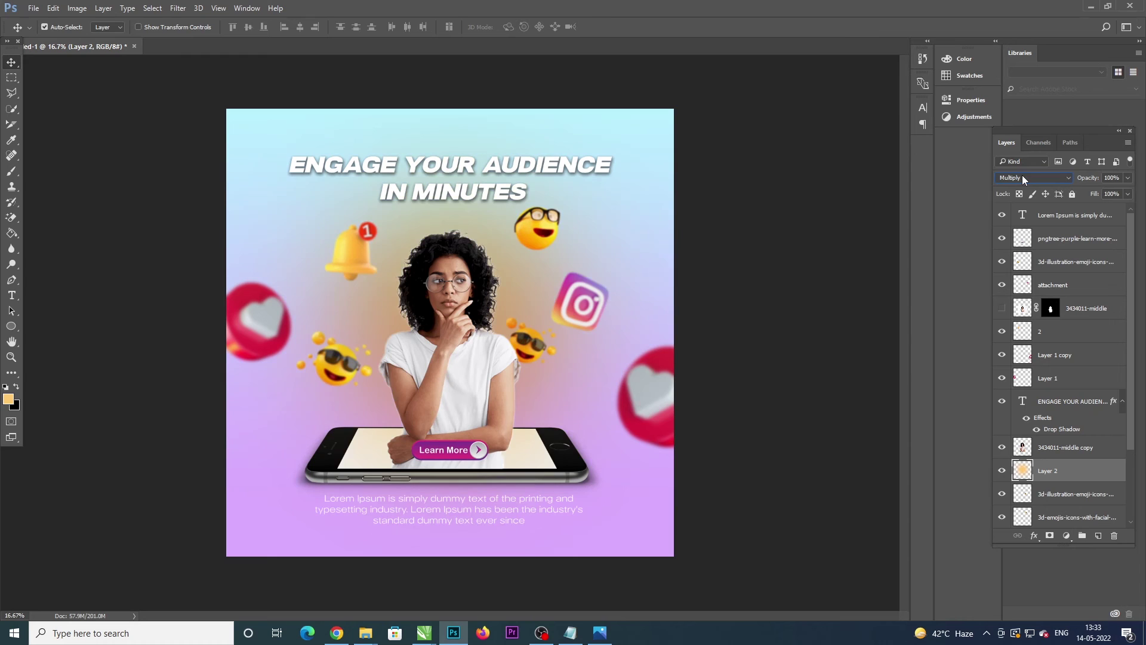
pyautogui.scroll(-1, 1022, 174)
pyautogui.scroll(-1, 1022, 174)
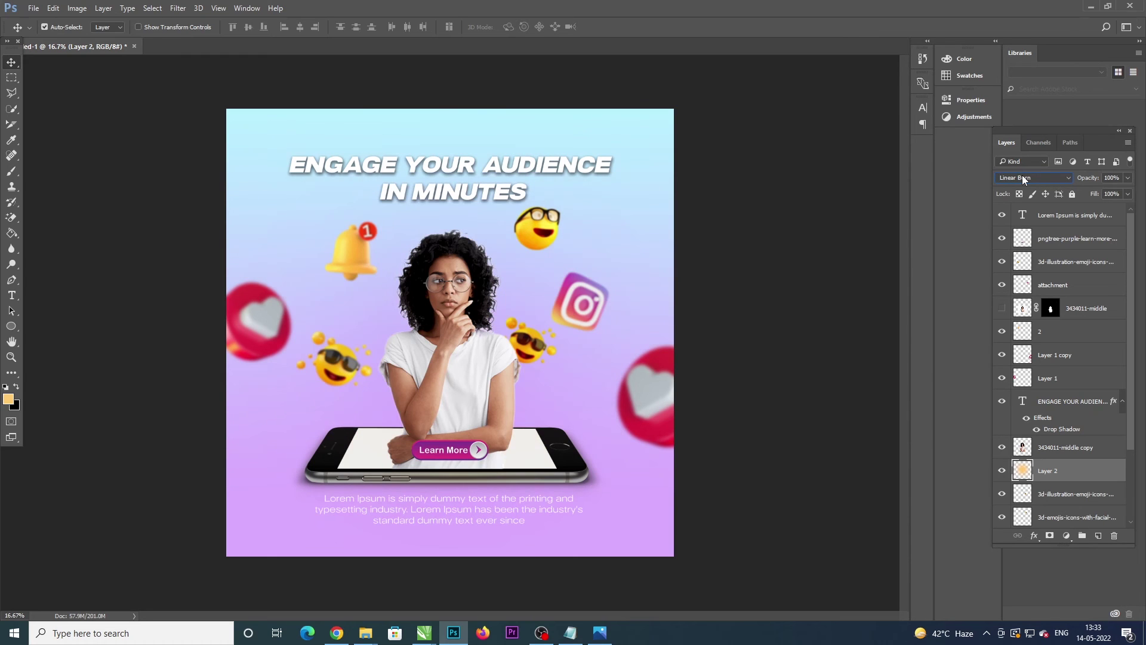
pyautogui.scroll(-1, 1022, 174)
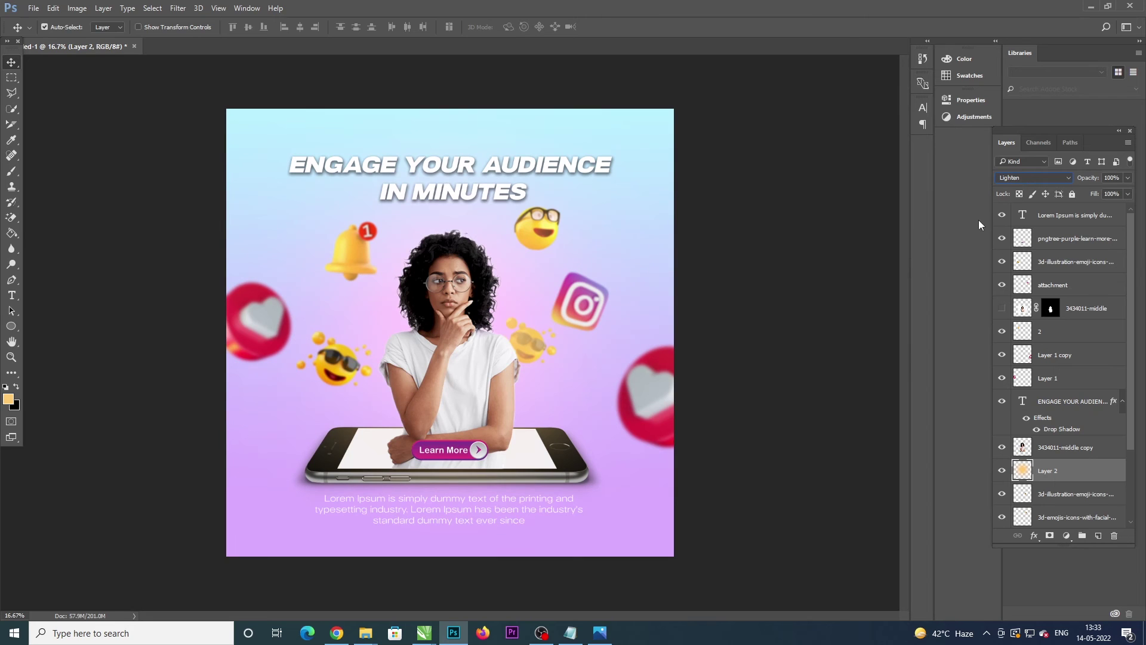
# Step: Scale the orange glow up by about 11%
pyautogui.hotkey('ctrl', 't')
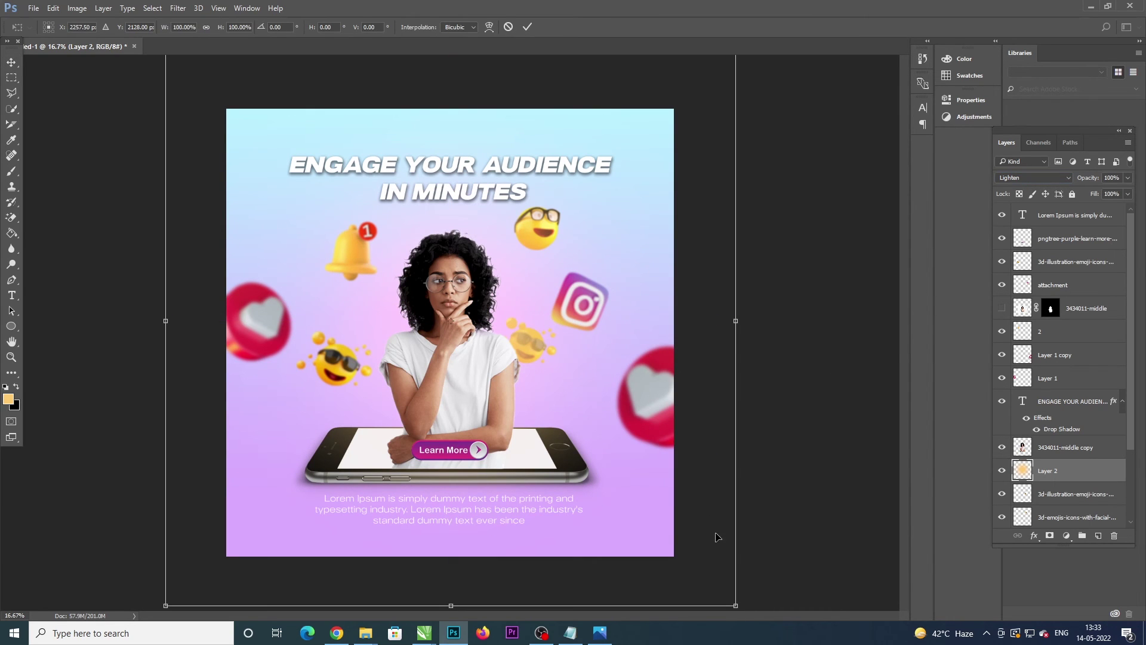
pyautogui.hotkey('ctrl', '-')
pyautogui.hotkey('ctrl', '-')
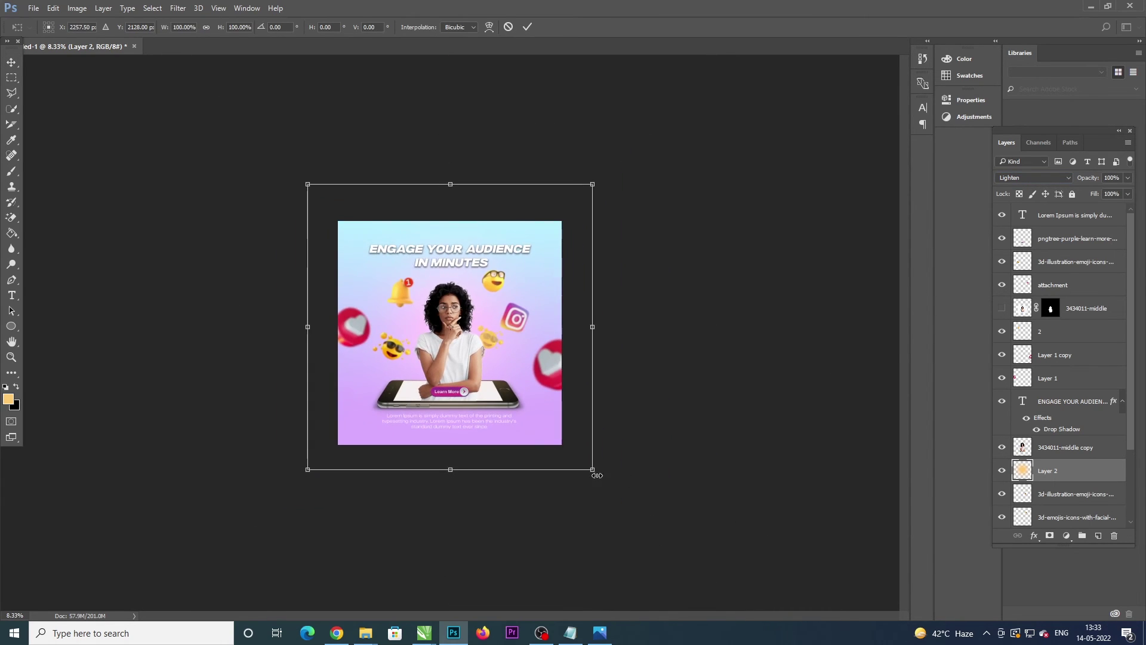
pyautogui.moveTo(593, 473); pyautogui.dragTo(609, 489)
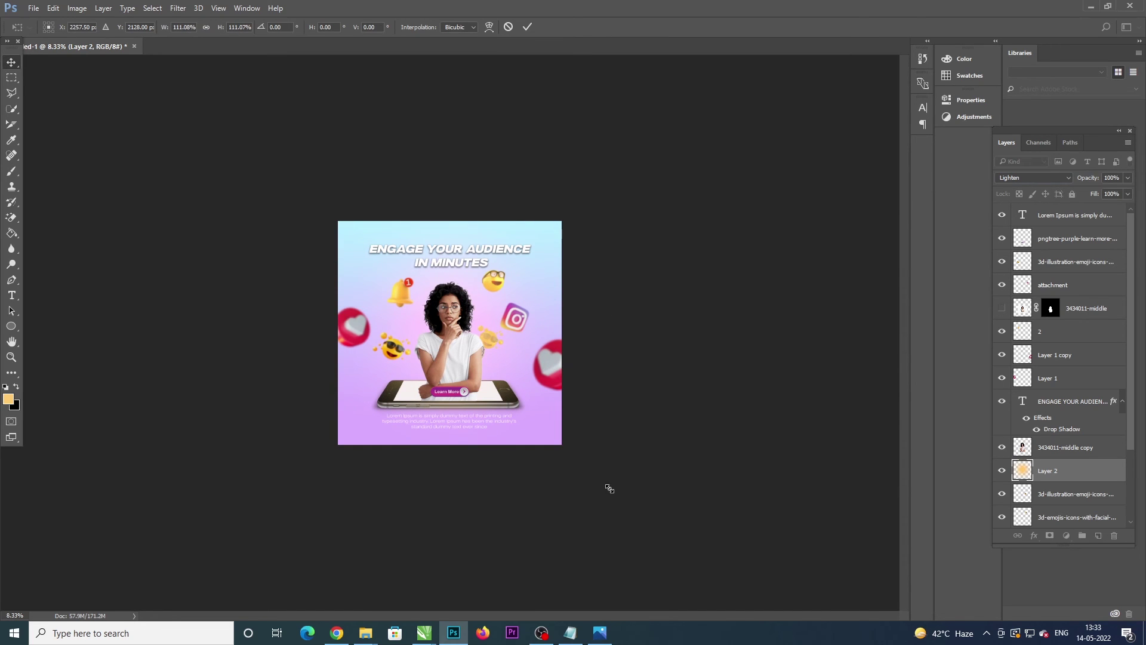
pyautogui.hotkey('ctrl', '+')
pyautogui.hotkey('ctrl', '+')
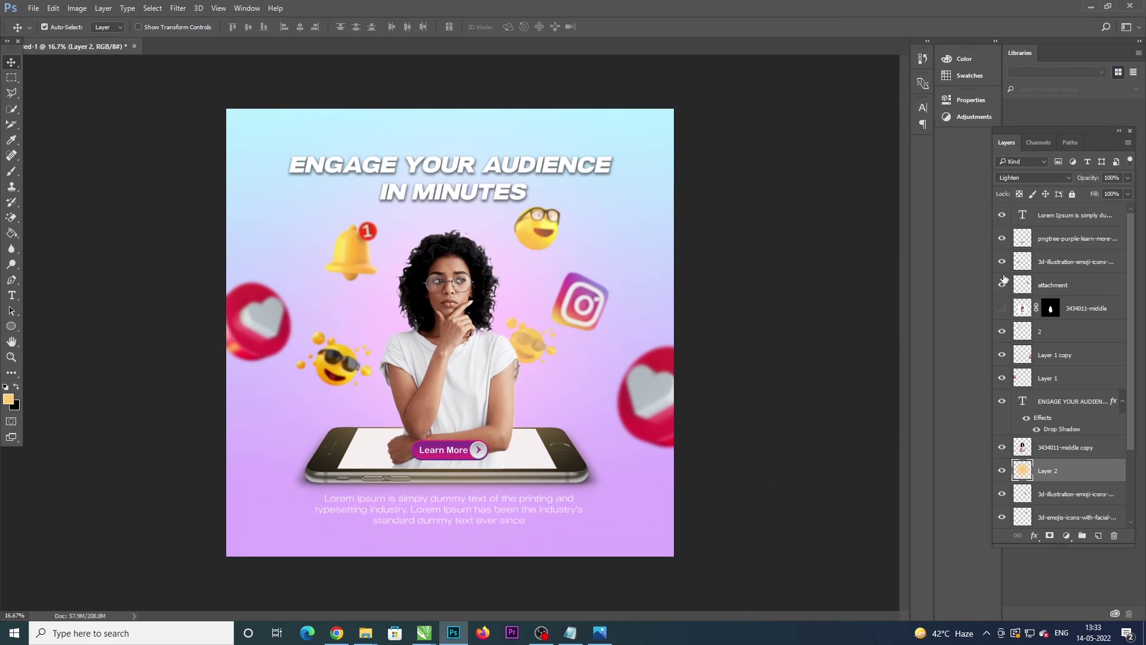
# Step: Erase the orange glow from the phone, then select the woman's photo layer
pyautogui.click(11, 217)
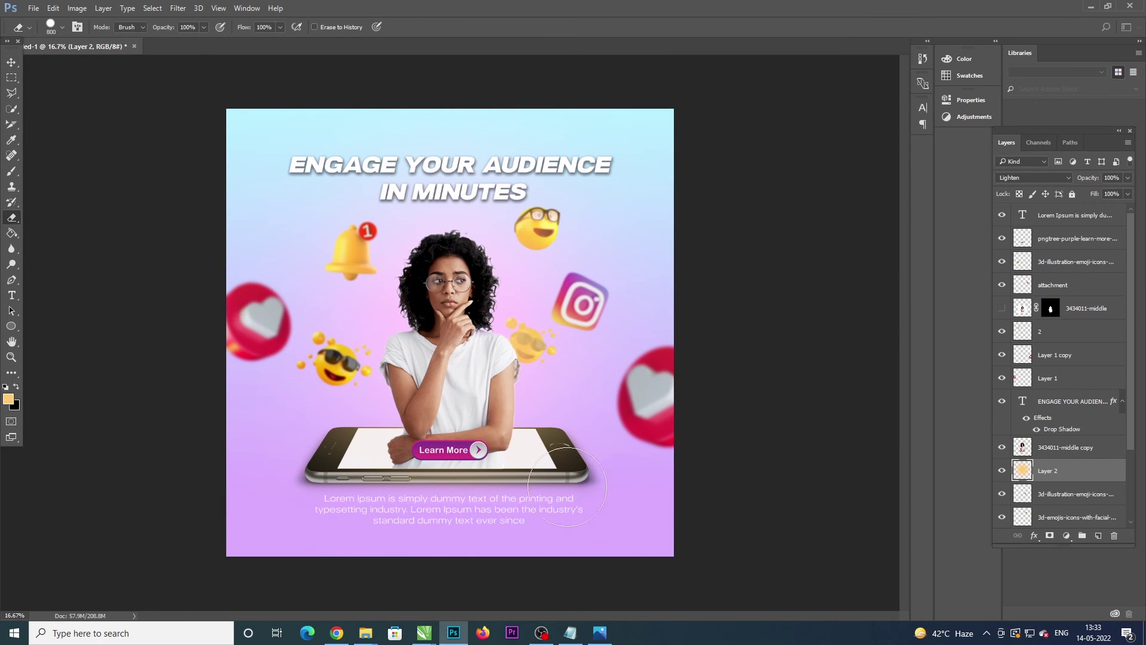
pyautogui.moveTo(564, 462)
pyautogui.mouseDown()
pyautogui.moveTo(319, 472)
pyautogui.moveTo(432, 467)
pyautogui.mouseUp()
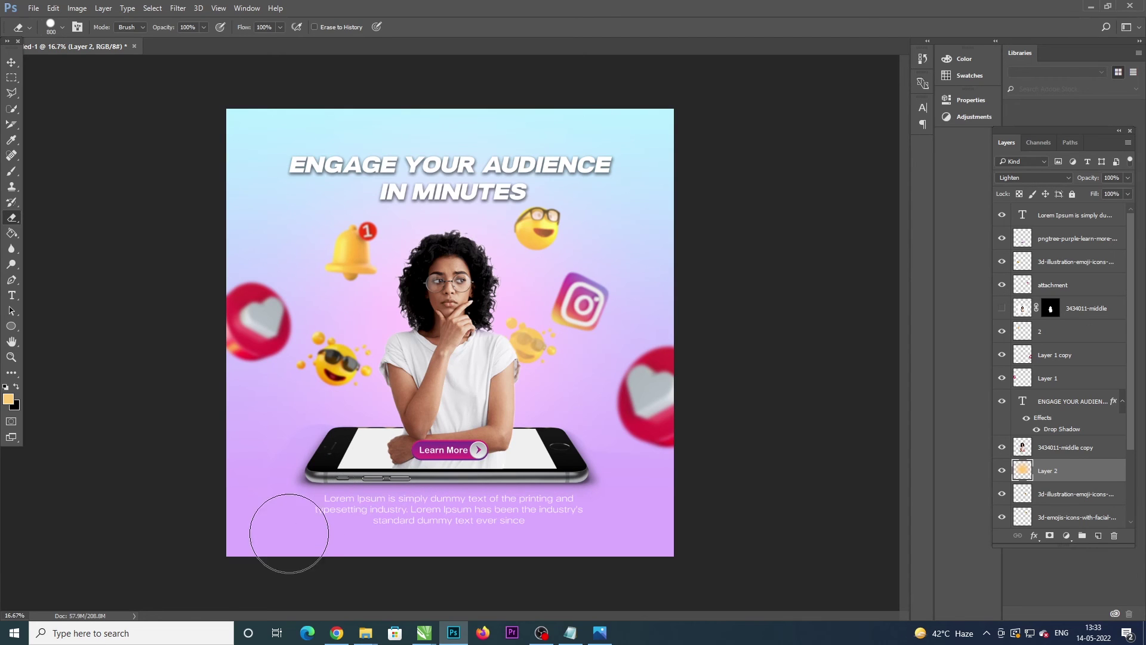
pyautogui.moveTo(371, 467); pyautogui.dragTo(387, 466)
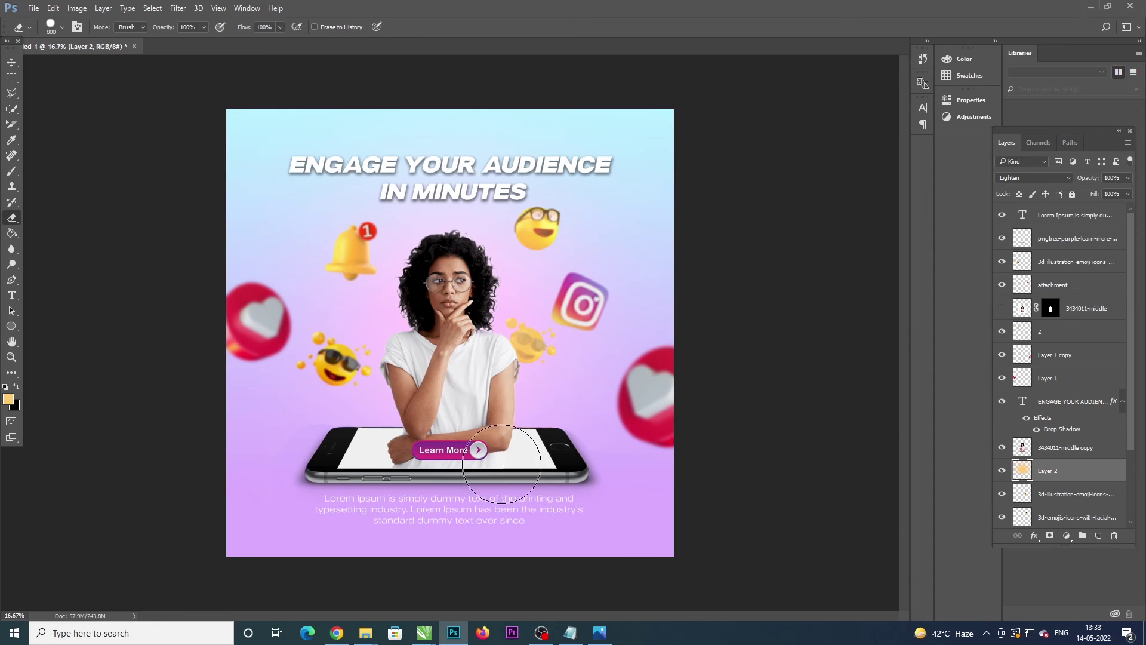
pyautogui.moveTo(523, 463); pyautogui.dragTo(349, 460)
pyautogui.click(11, 62)
pyautogui.keyDown('ctrl'); pyautogui.click(487, 347); pyautogui.keyUp('ctrl')
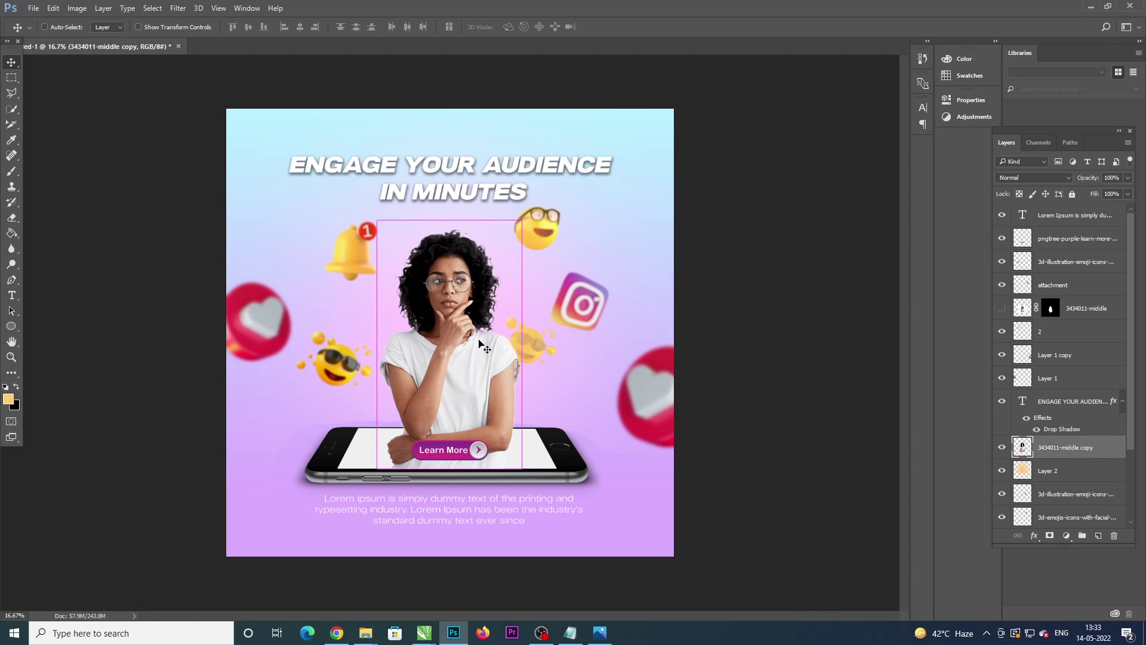
# Step: Brighten the woman's photo midtones slightly with a Curves adjustment
pyautogui.hotkey('ctrl', 'm')
pyautogui.moveTo(815, 421); pyautogui.dragTo(807, 418)
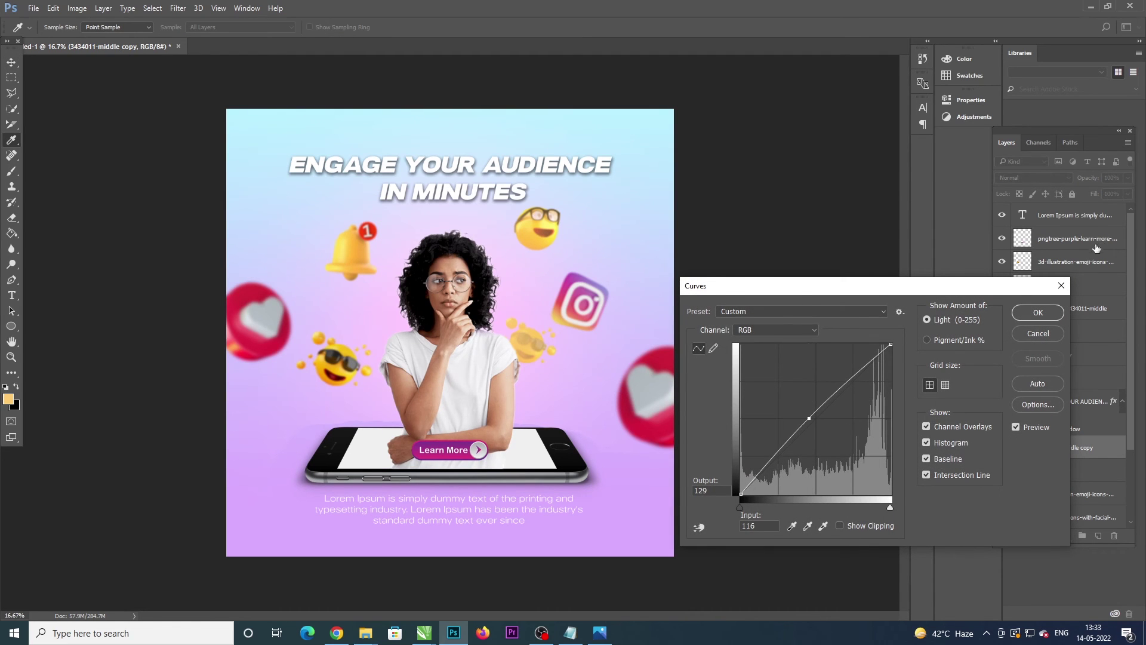
pyautogui.click(1048, 313)
# Step: Nudge the Learn More button up slightly
pyautogui.click(432, 449)
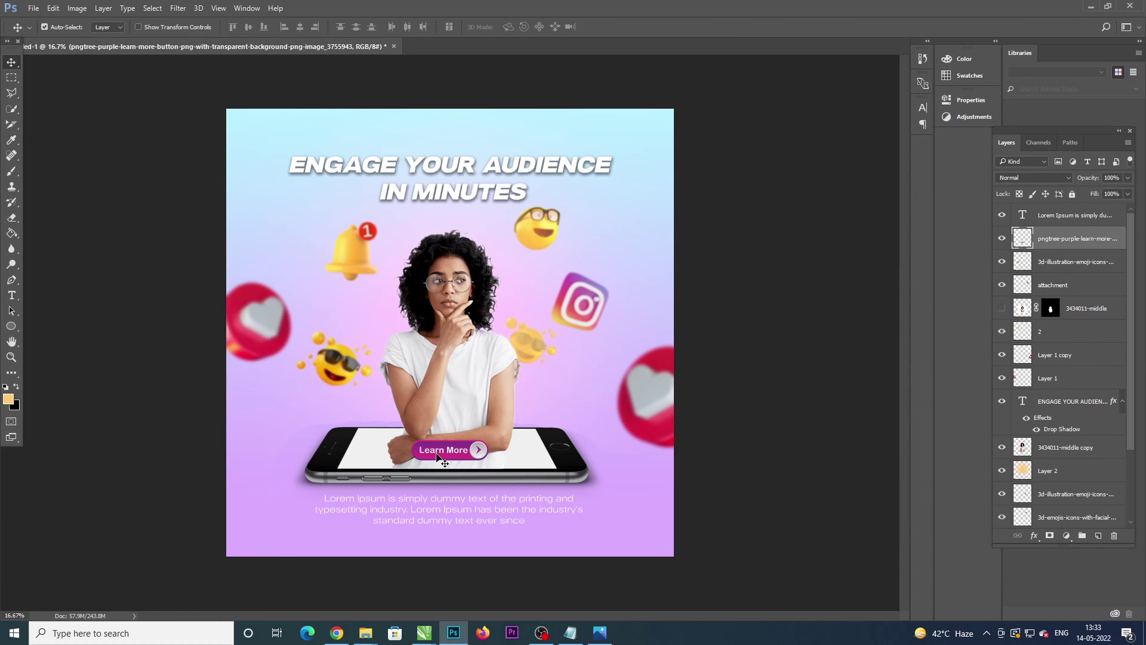
pyautogui.press('Up')
pyautogui.press('Up')
pyautogui.press('Up')
pyautogui.press('Down')
pyautogui.press('Up')
# Step: Duplicate the orange glow, place the copy near the emojis, and delete the original
pyautogui.click(274, 334)
pyautogui.click(362, 258)
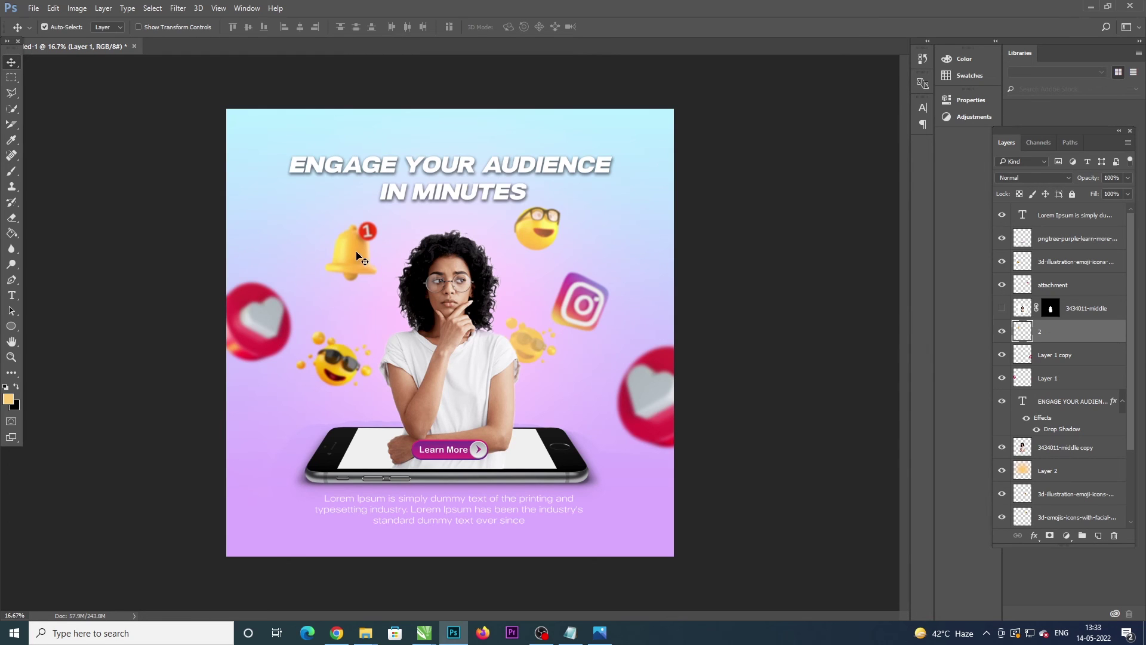
pyautogui.click(539, 230)
pyautogui.hotkey('ctrl', 'j')
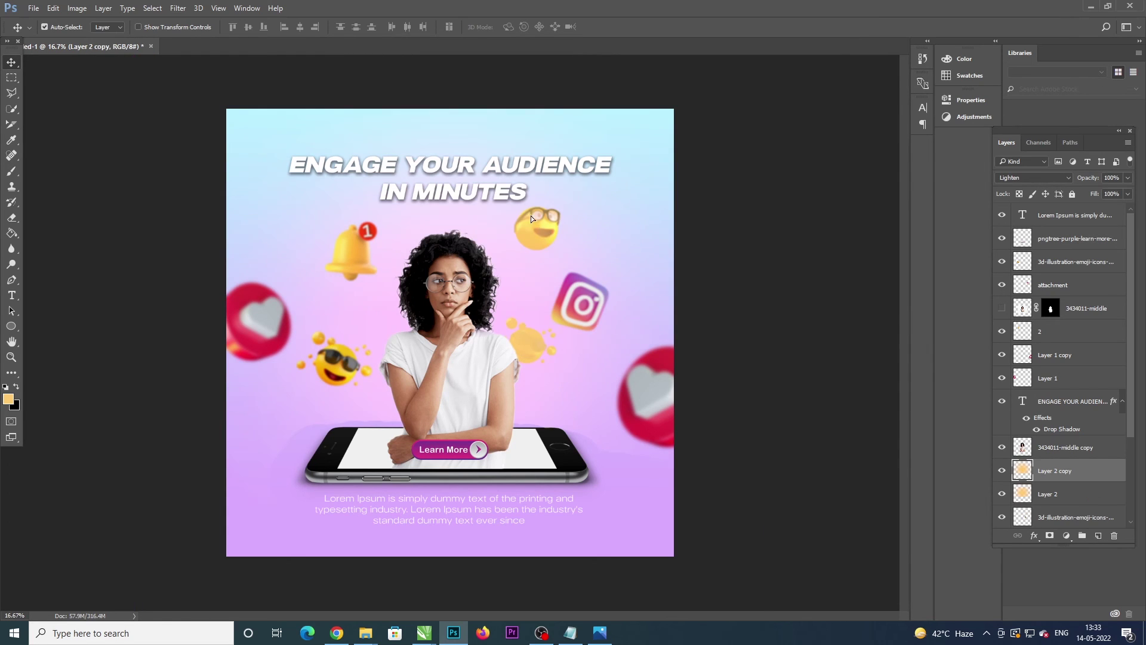
pyautogui.moveTo(540, 230)
pyautogui.mouseDown()
pyautogui.moveTo(425, 137)
pyautogui.moveTo(1118, 397)
pyautogui.mouseUp()
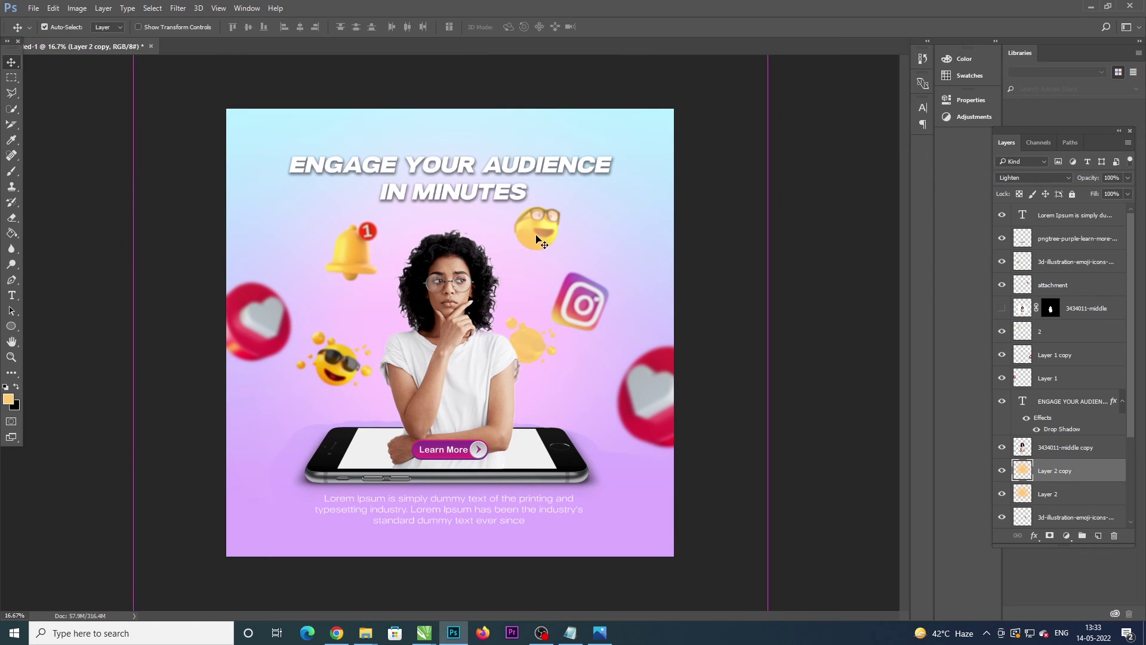
pyautogui.click(1058, 495)
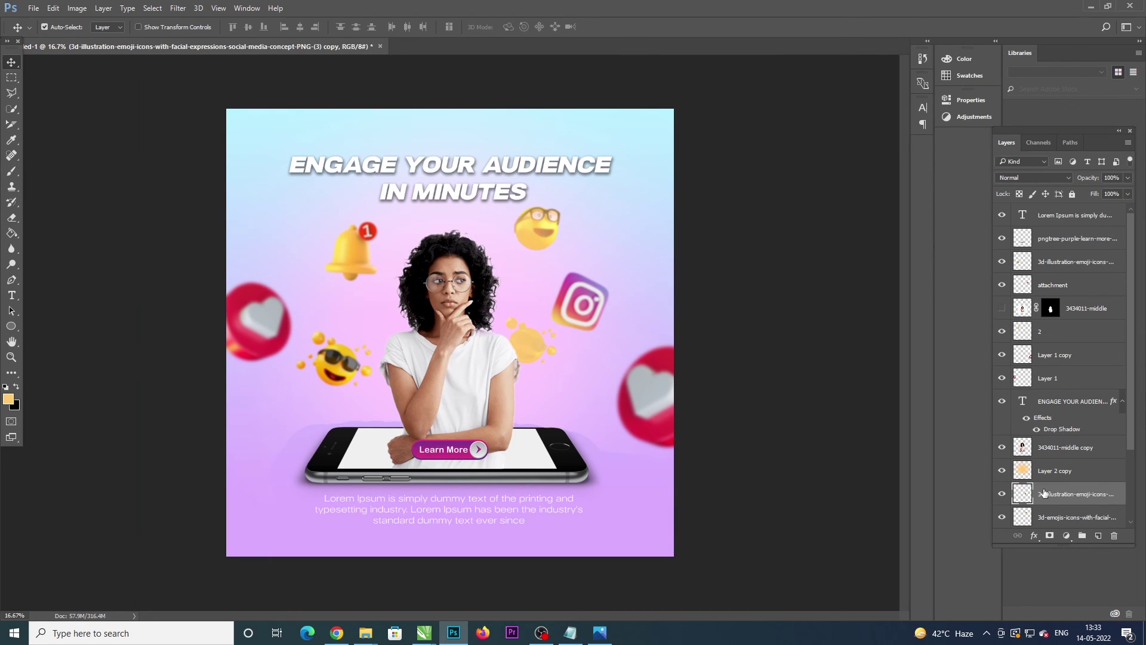
pyautogui.press('Delete')
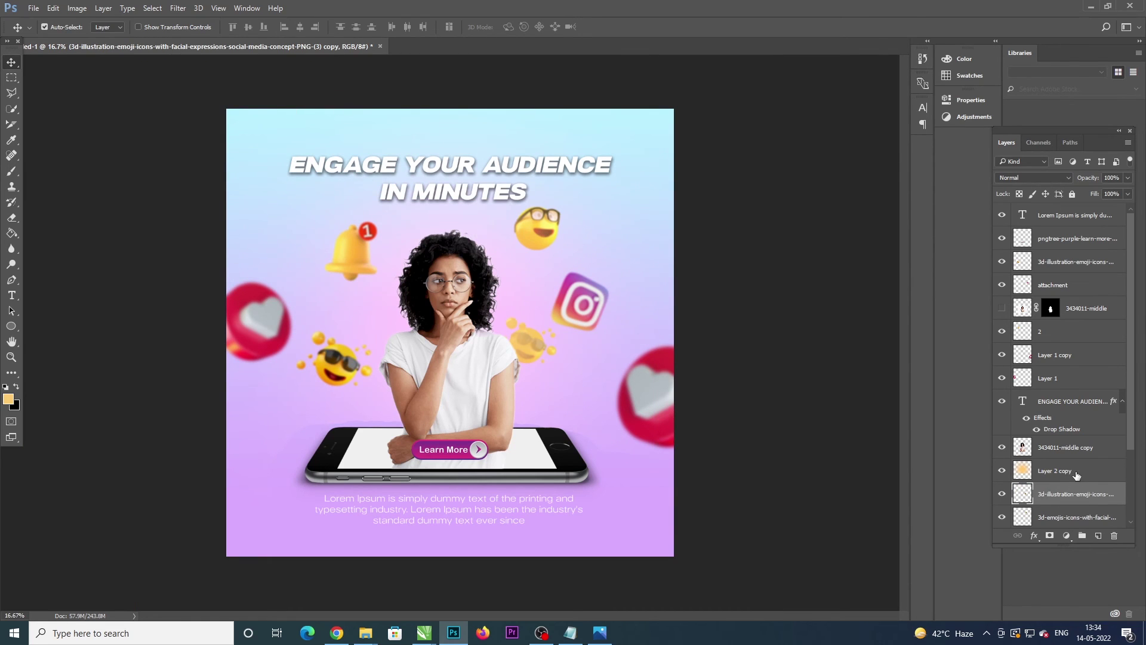
# Step: Move the 3D illustration emoji layer lower, below PngItem, in the layer stack
pyautogui.scroll(-3, 1104, 405)
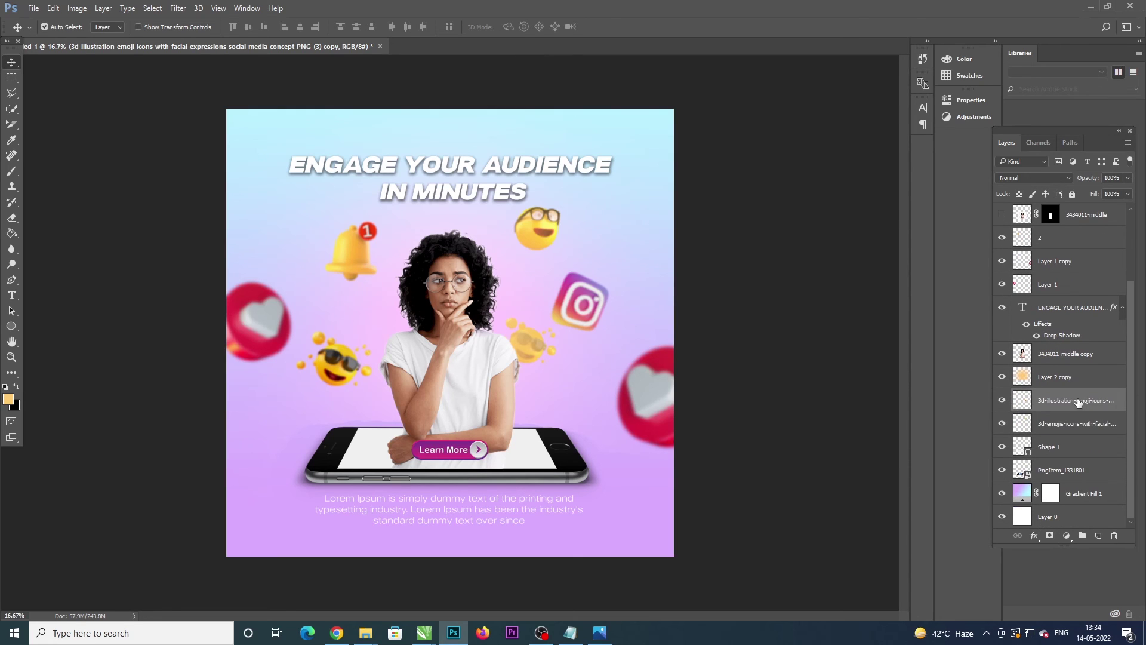
pyautogui.moveTo(1078, 403); pyautogui.dragTo(1077, 477)
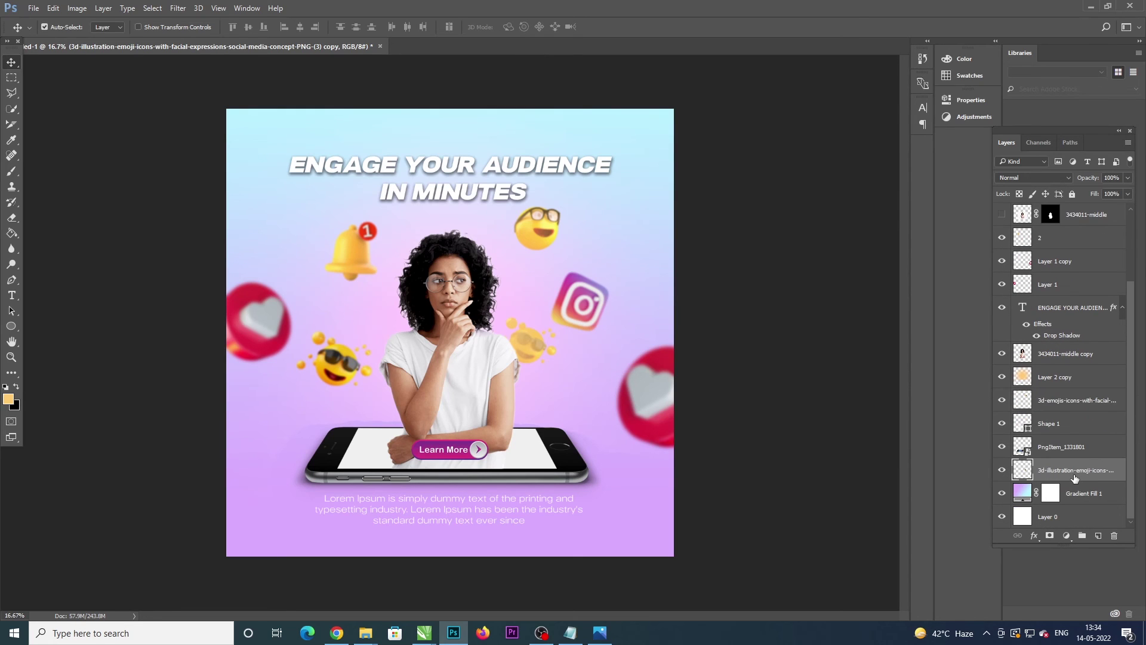
pyautogui.keyDown('ctrl'); pyautogui.click(540, 224); pyautogui.keyUp('ctrl')
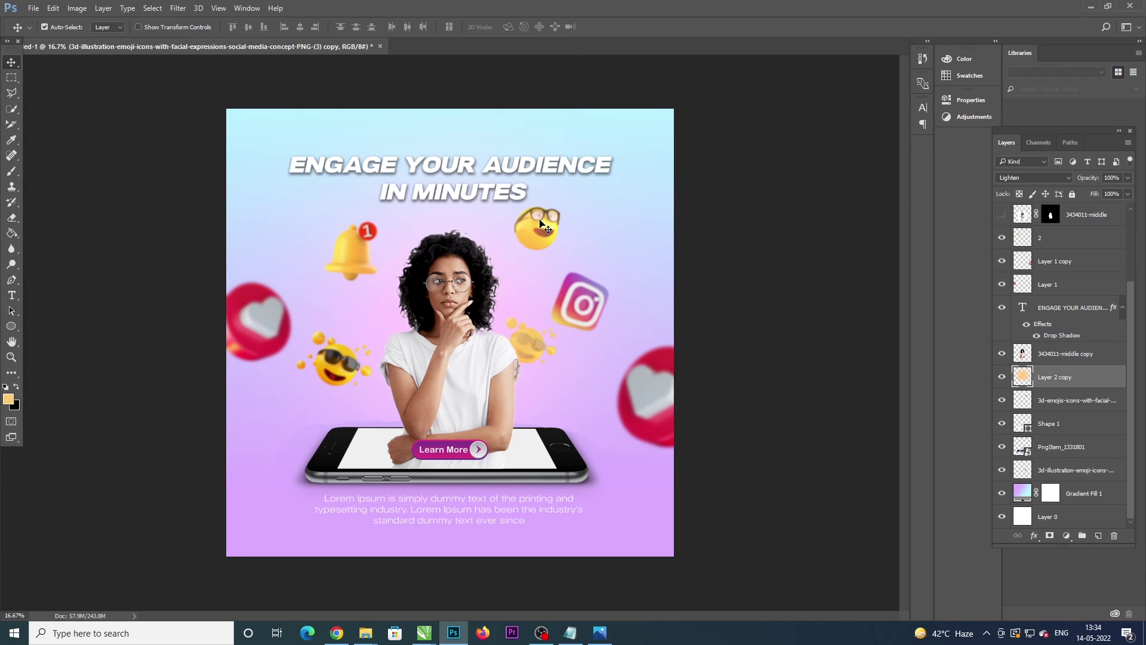
pyautogui.moveTo(540, 225); pyautogui.dragTo(500, 180)
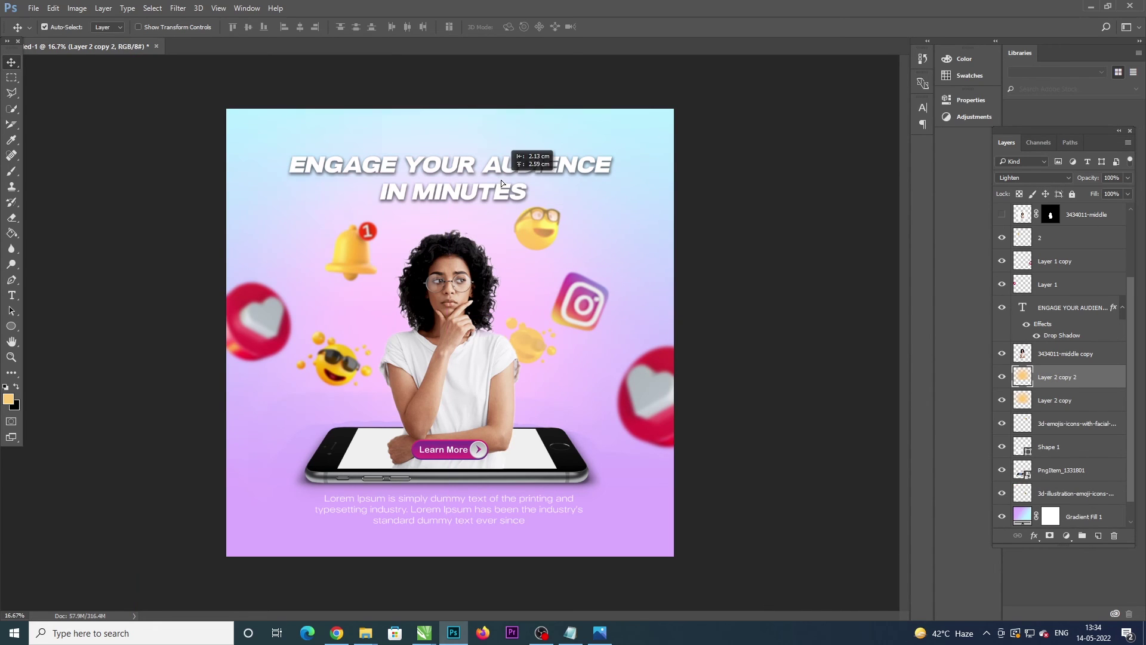
pyautogui.hotkey('ctrl', 'z')
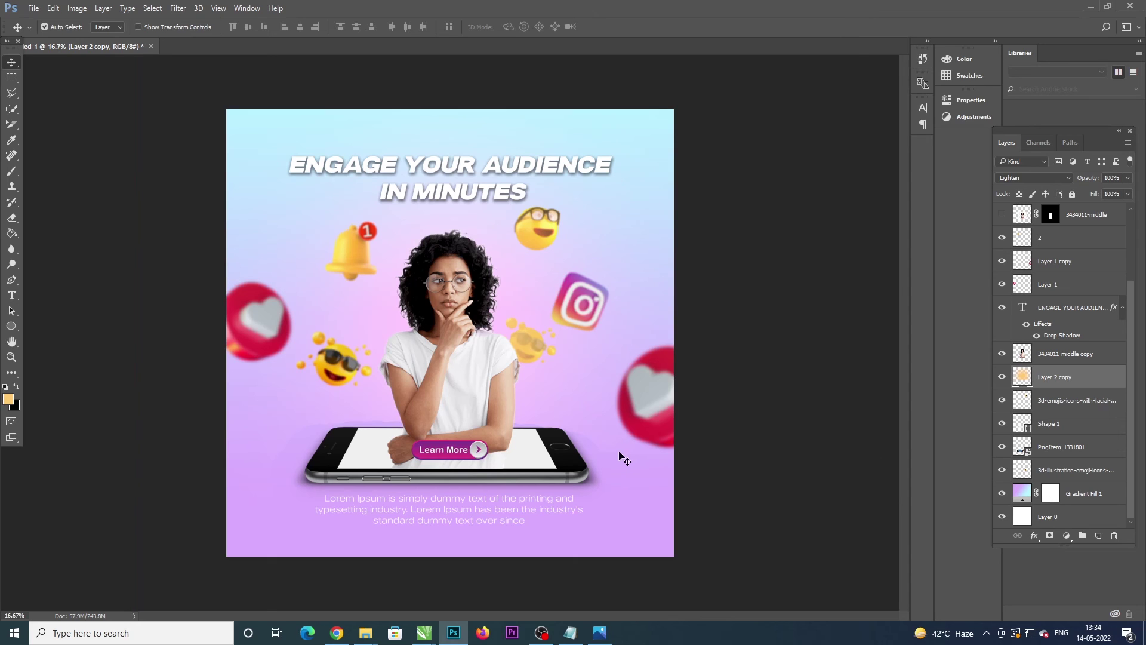
pyautogui.click(672, 429)
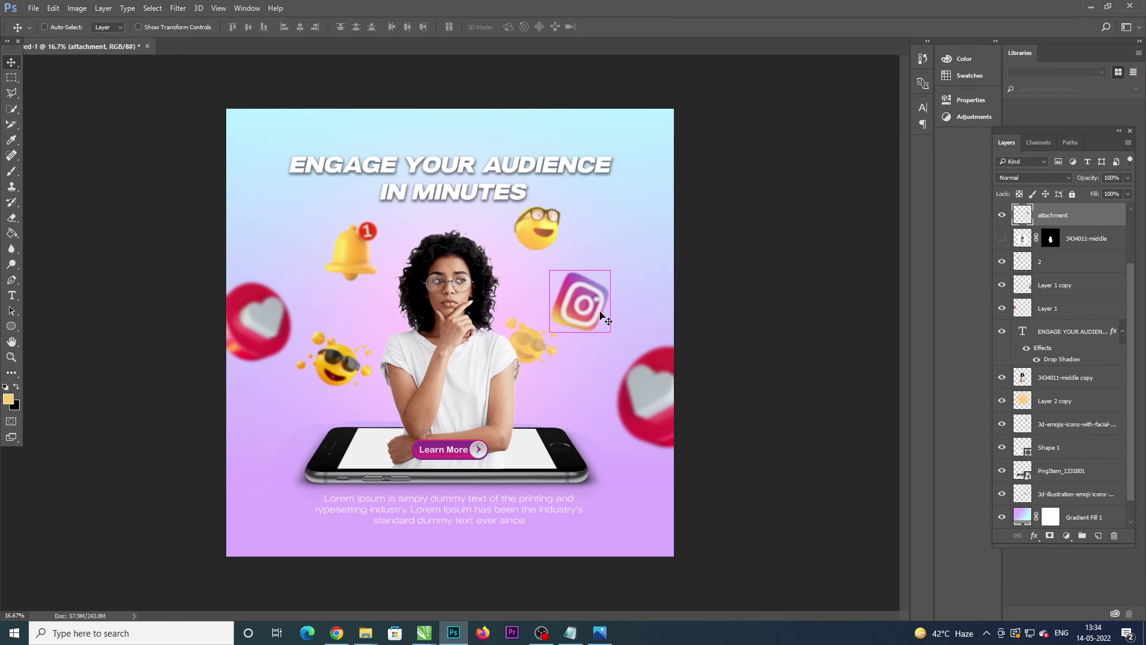
# Step: Copy the Instagram icon to the bottom-left corner and add a smaller, tilted heart copy
pyautogui.moveTo(604, 319)
pyautogui.mouseDown()
pyautogui.moveTo(266, 552)
pyautogui.moveTo(246, 541)
pyautogui.mouseUp()
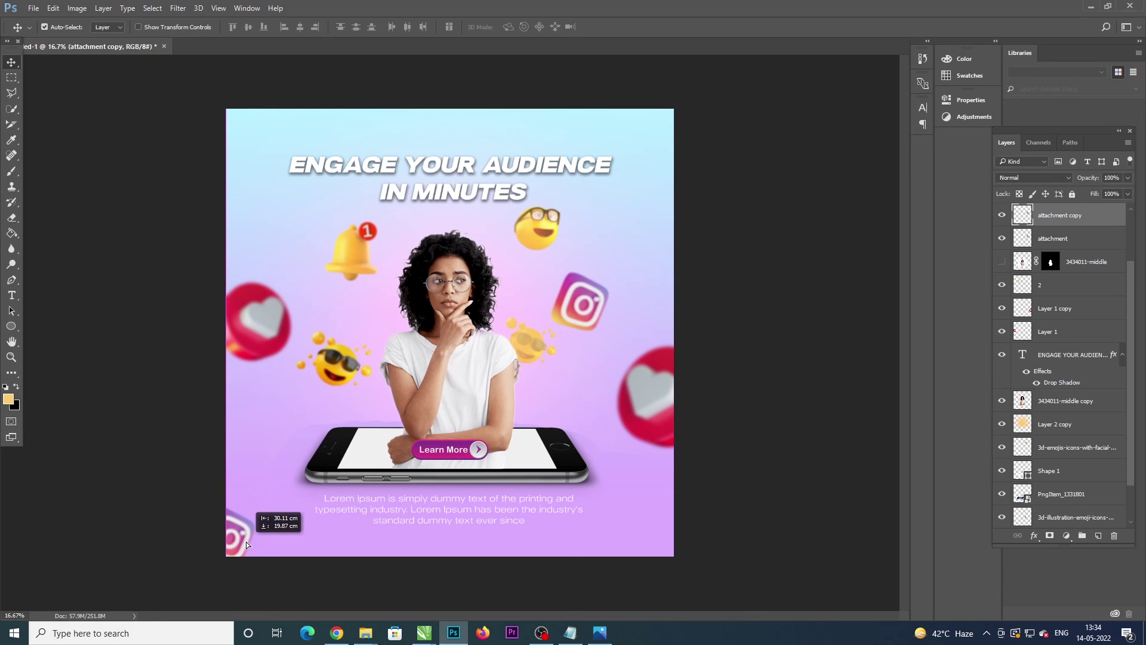
pyautogui.click(238, 337)
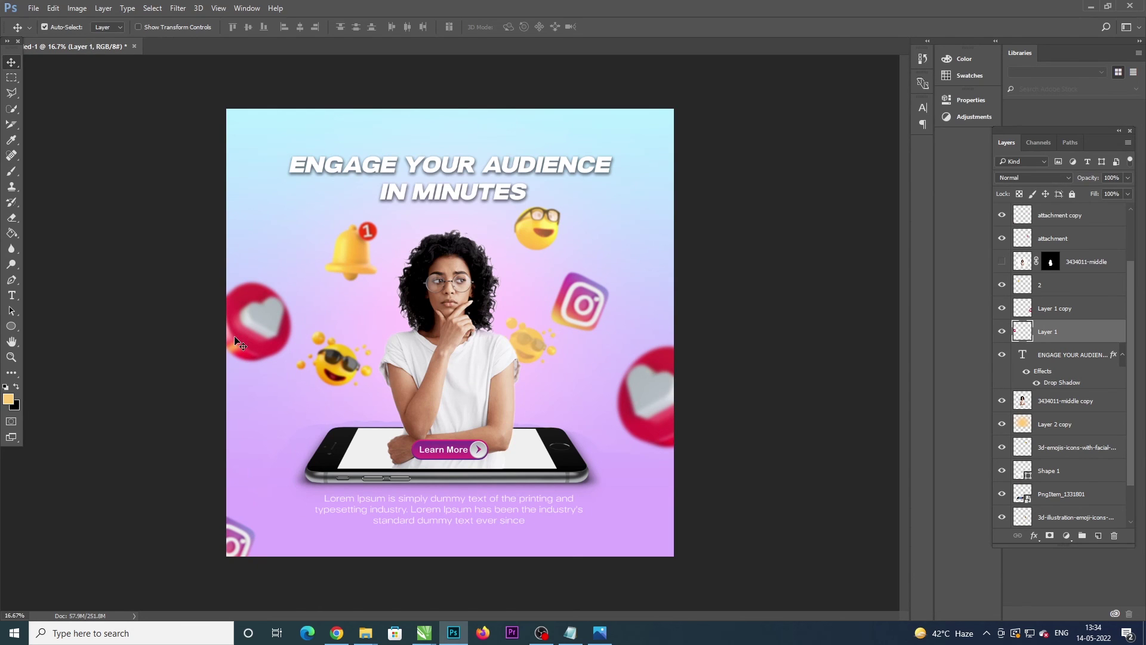
pyautogui.moveTo(241, 339)
pyautogui.mouseDown()
pyautogui.moveTo(488, 518)
pyautogui.moveTo(460, 555)
pyautogui.moveTo(617, 552)
pyautogui.mouseUp()
pyautogui.hotkey('ctrl', 't')
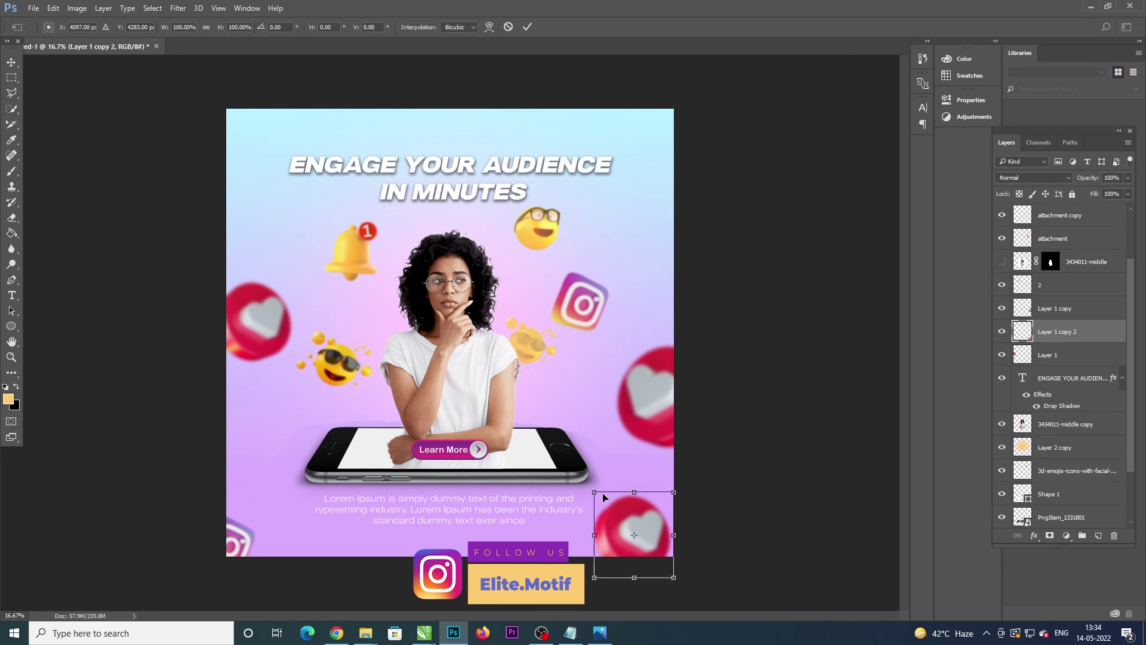
pyautogui.moveTo(595, 493)
pyautogui.mouseDown()
pyautogui.moveTo(639, 541)
pyautogui.moveTo(397, 549)
pyautogui.mouseUp()
pyautogui.moveTo(476, 522); pyautogui.dragTo(467, 512)
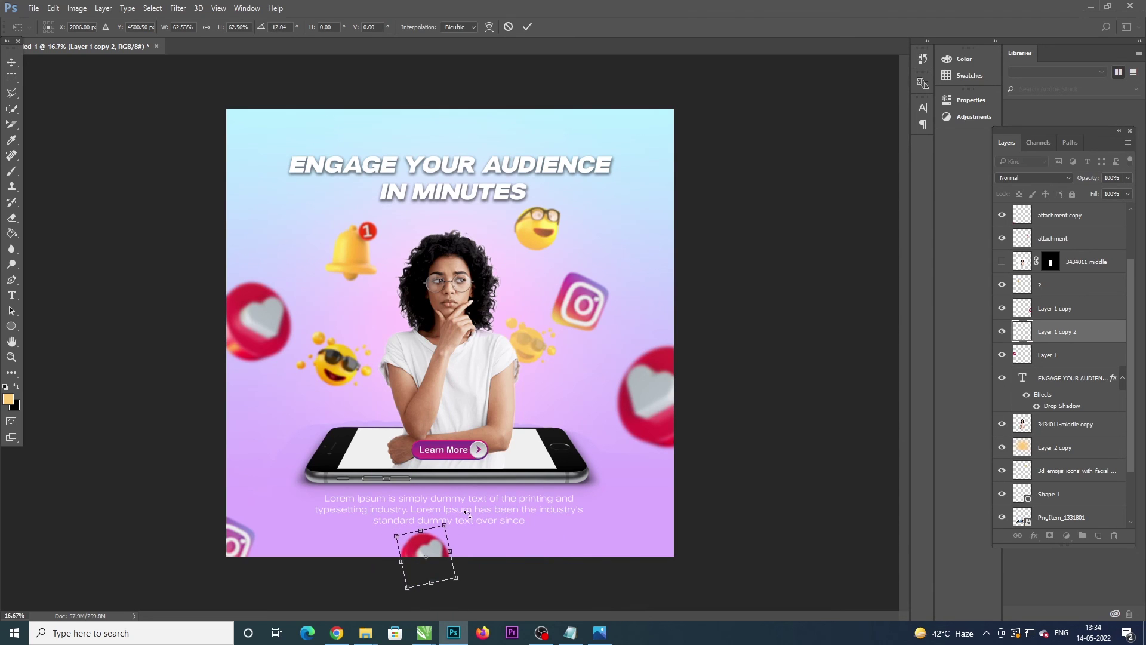
pyautogui.press('Return')
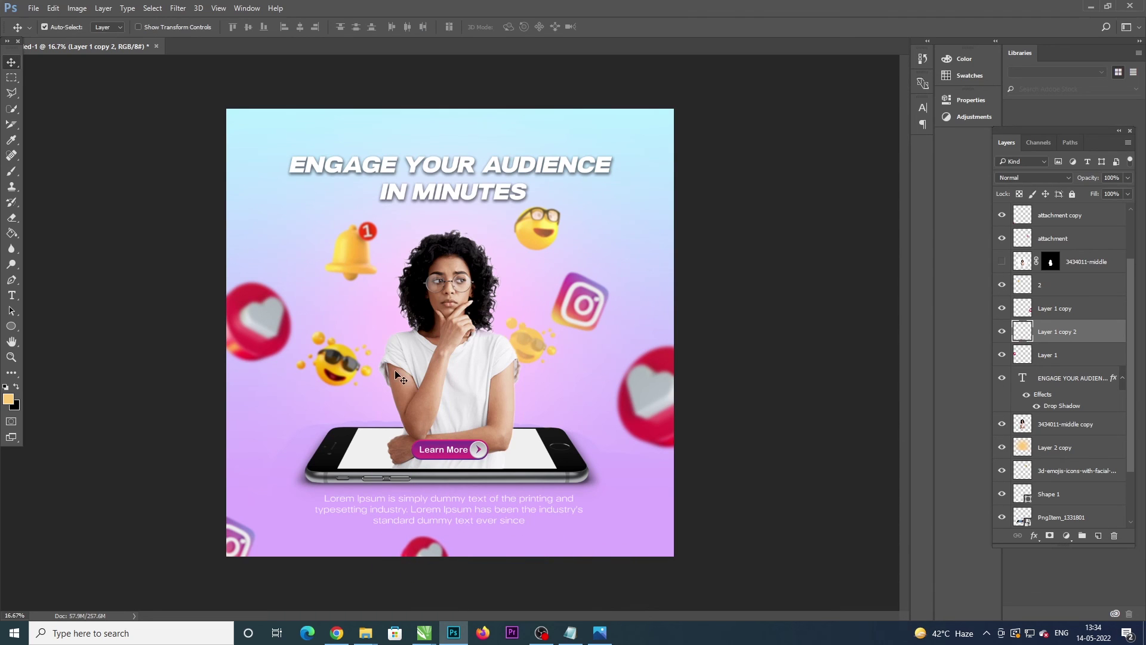
# Step: Copy the bell to the bottom-right, rotate it about 33 degrees beside the body text
pyautogui.click(552, 229)
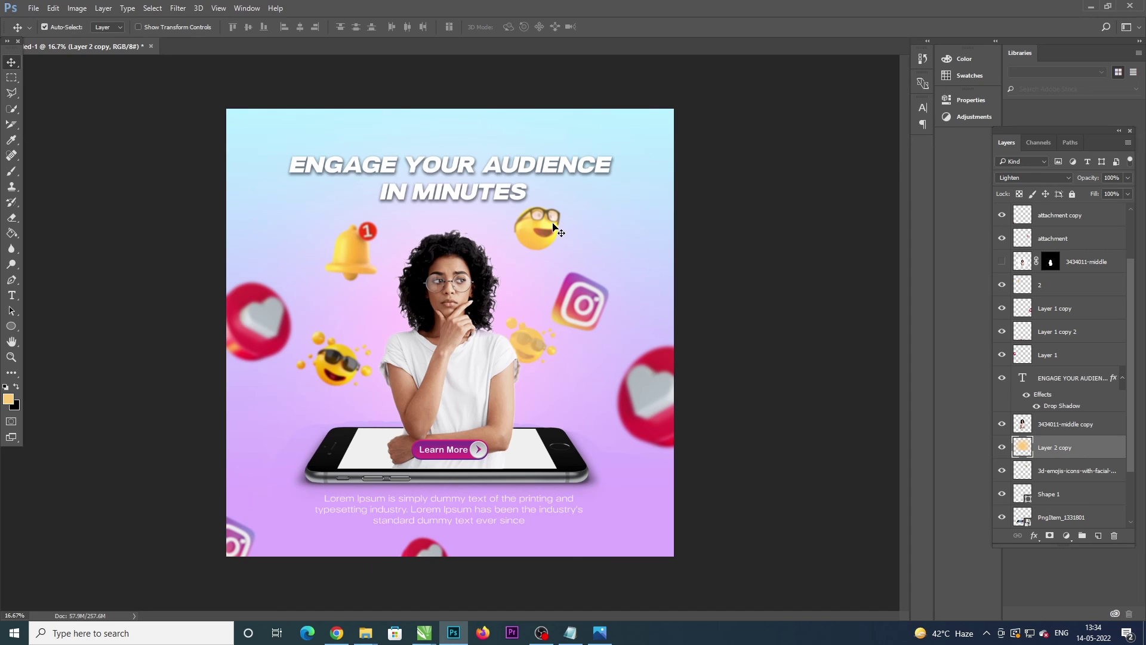
pyautogui.click(353, 241)
pyautogui.press('ctrl')
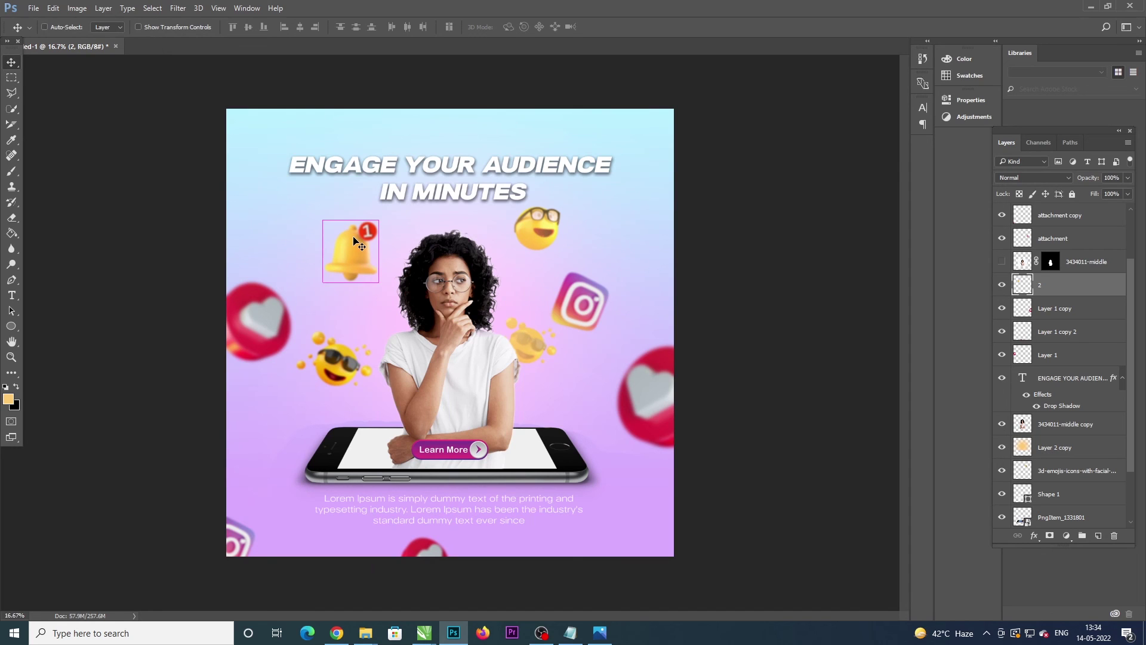
pyautogui.moveTo(354, 240); pyautogui.dragTo(633, 529)
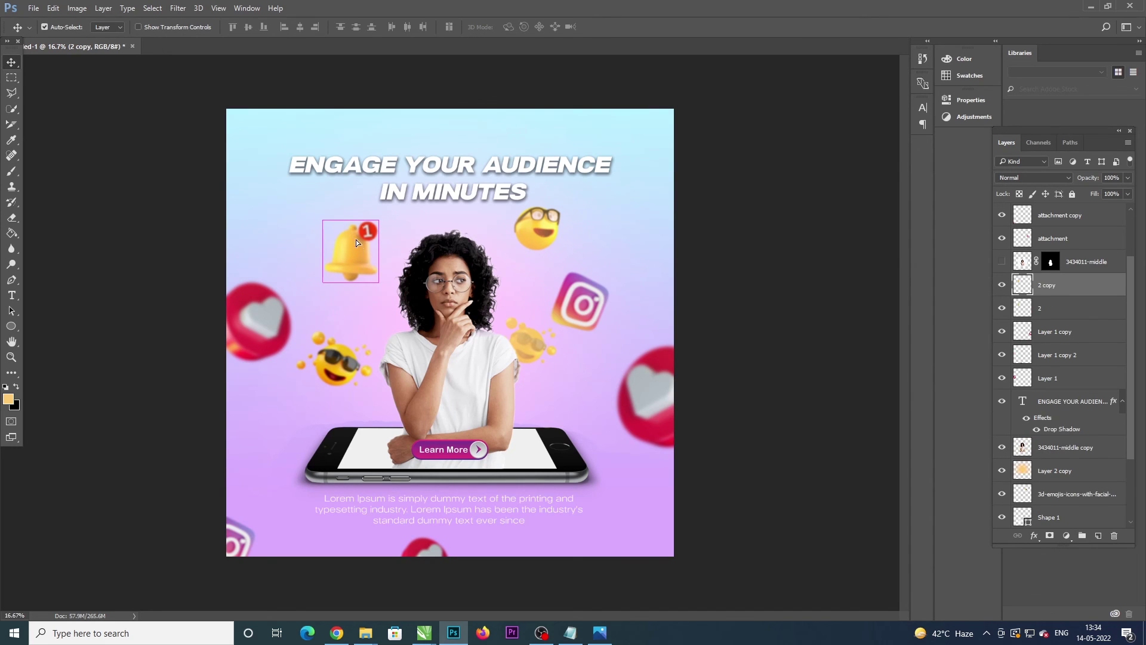
pyautogui.hotkey('ctrl', 't')
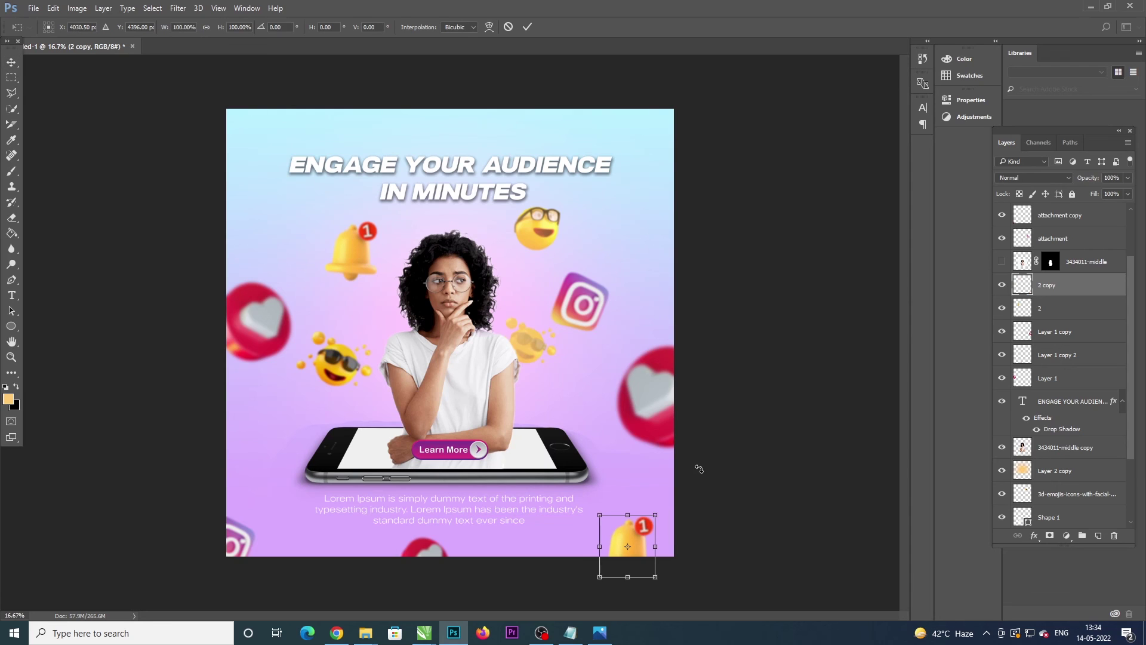
pyautogui.moveTo(696, 468)
pyautogui.mouseDown()
pyautogui.moveTo(666, 536)
pyautogui.moveTo(638, 543)
pyautogui.mouseUp()
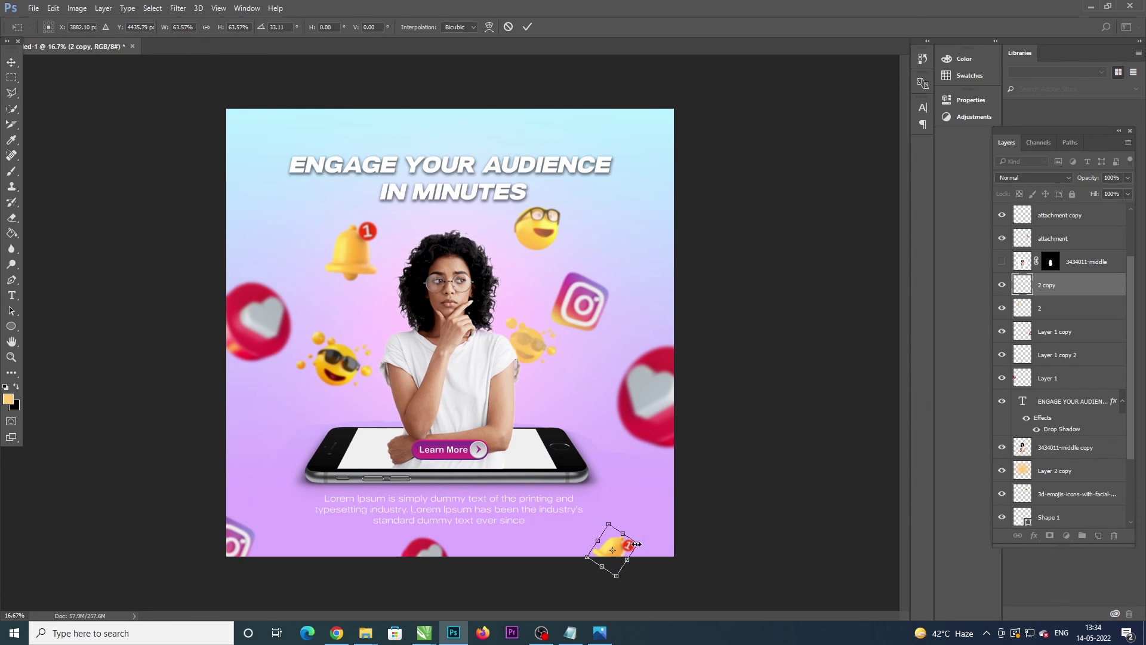
pyautogui.press('Return')
pyautogui.moveTo(611, 546); pyautogui.dragTo(622, 513)
# Step: Delete the bottom heart copy and give the bell copy a 15.3 px Gaussian Blur
pyautogui.moveTo(425, 550); pyautogui.dragTo(489, 558)
pyautogui.press('Delete')
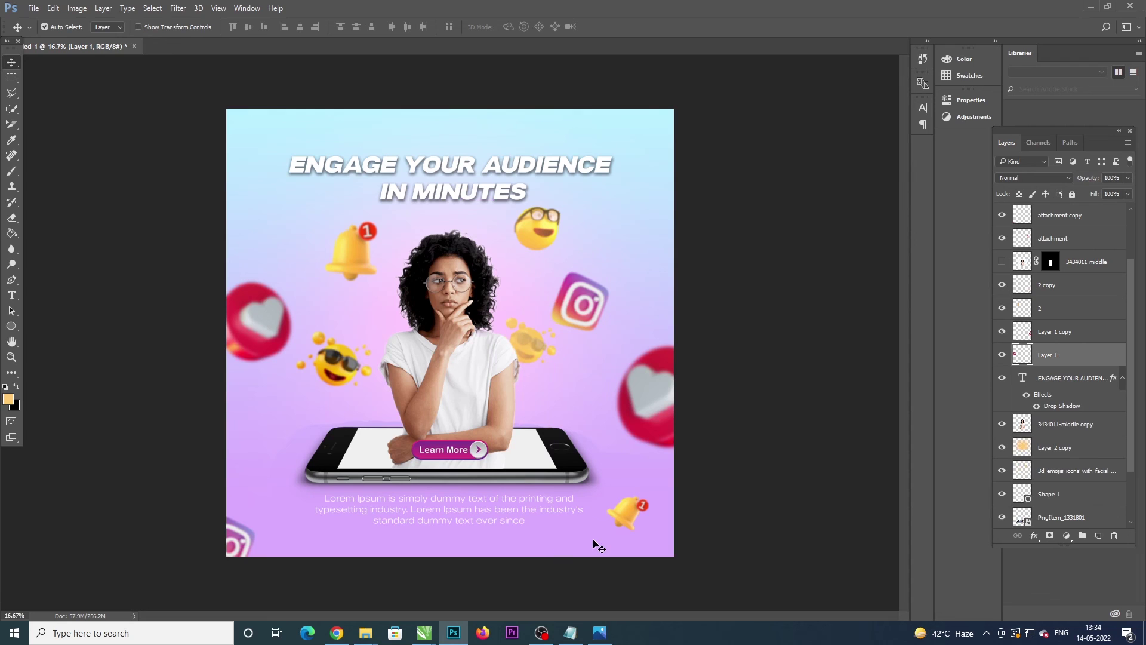
pyautogui.moveTo(621, 521); pyautogui.dragTo(620, 511)
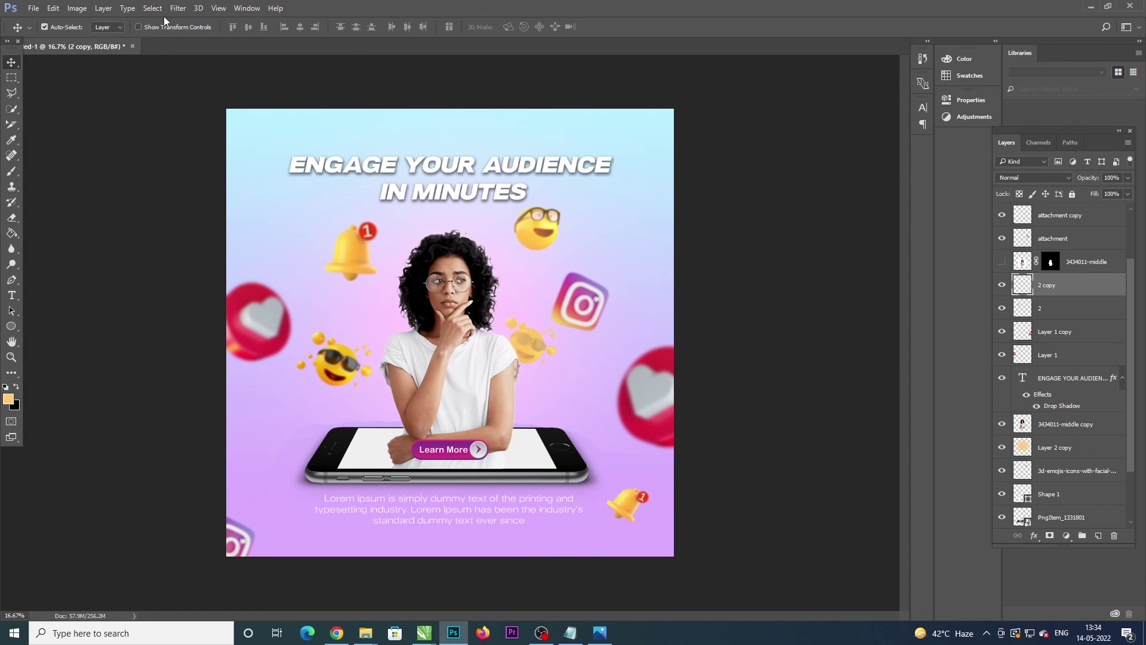
pyautogui.click(178, 8)
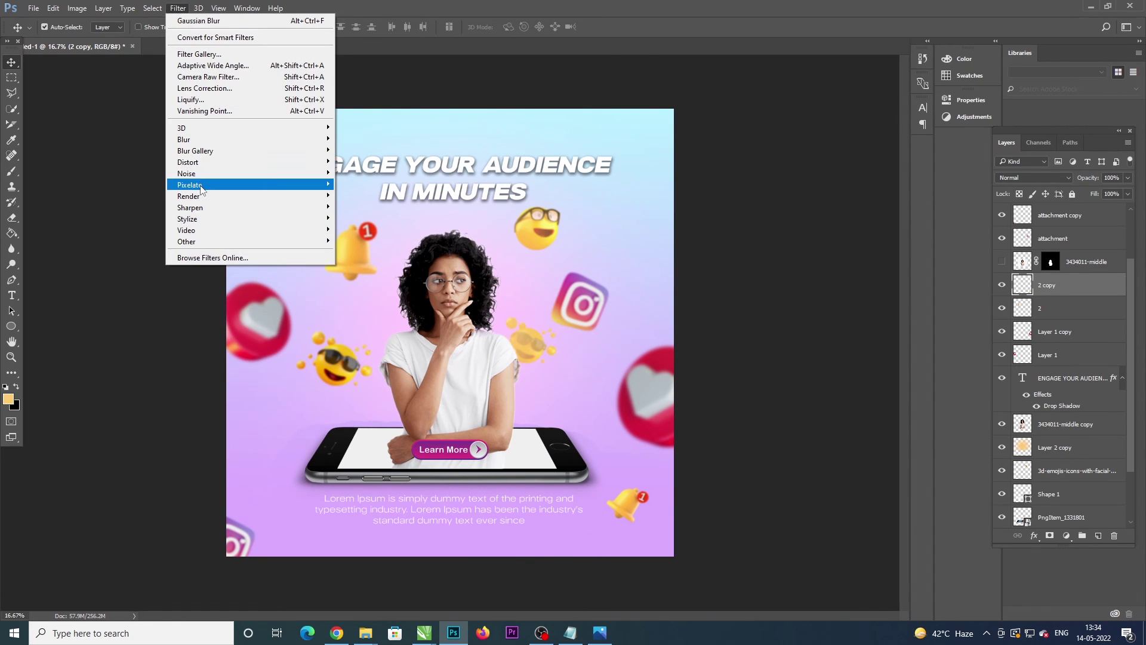
pyautogui.moveTo(185, 139)
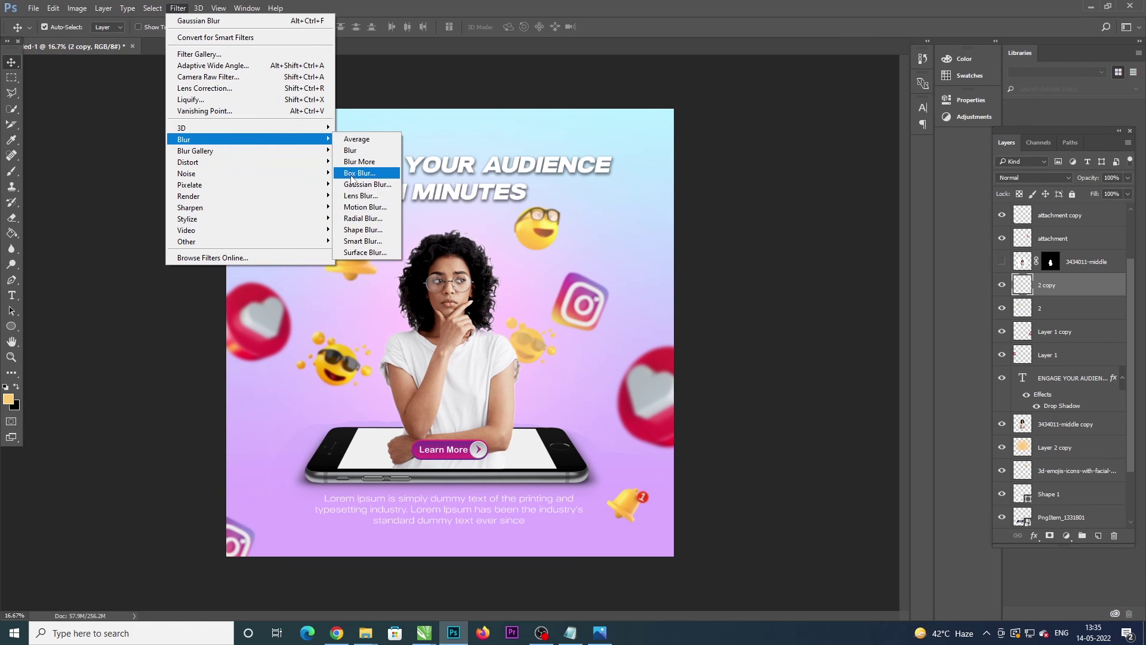
pyautogui.click(366, 184)
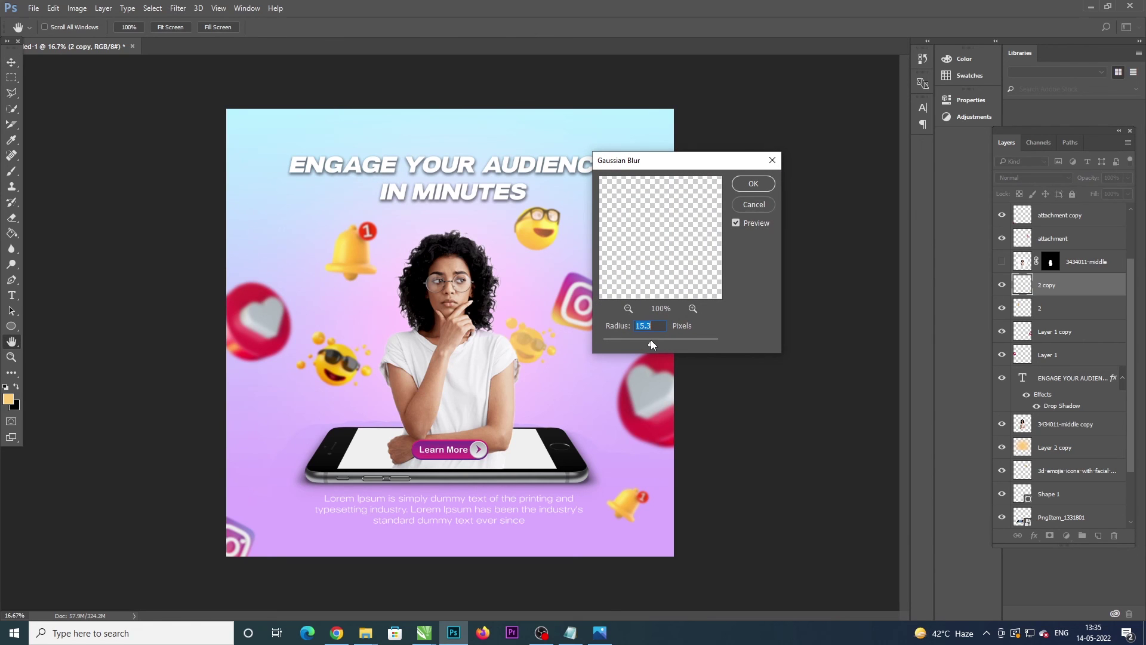
pyautogui.moveTo(660, 338); pyautogui.dragTo(667, 335)
pyautogui.click(757, 189)
pyautogui.click(471, 176)
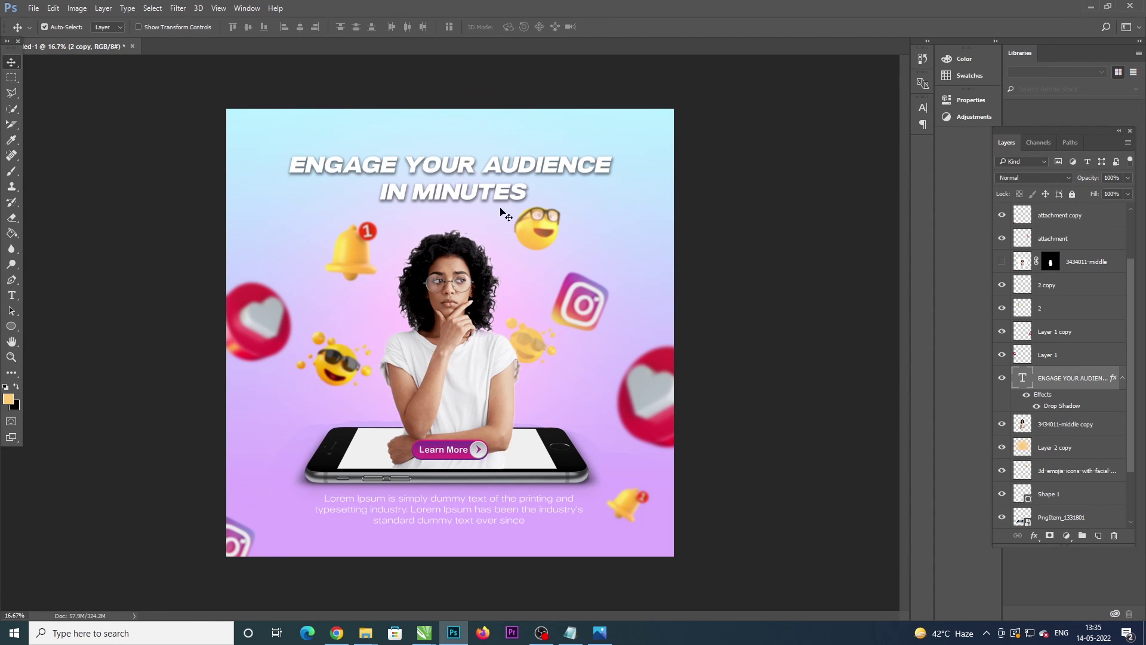
# Step: Add a Stroke effect to the headline using magenta sampled from the Instagram icon
pyautogui.click(1036, 537)
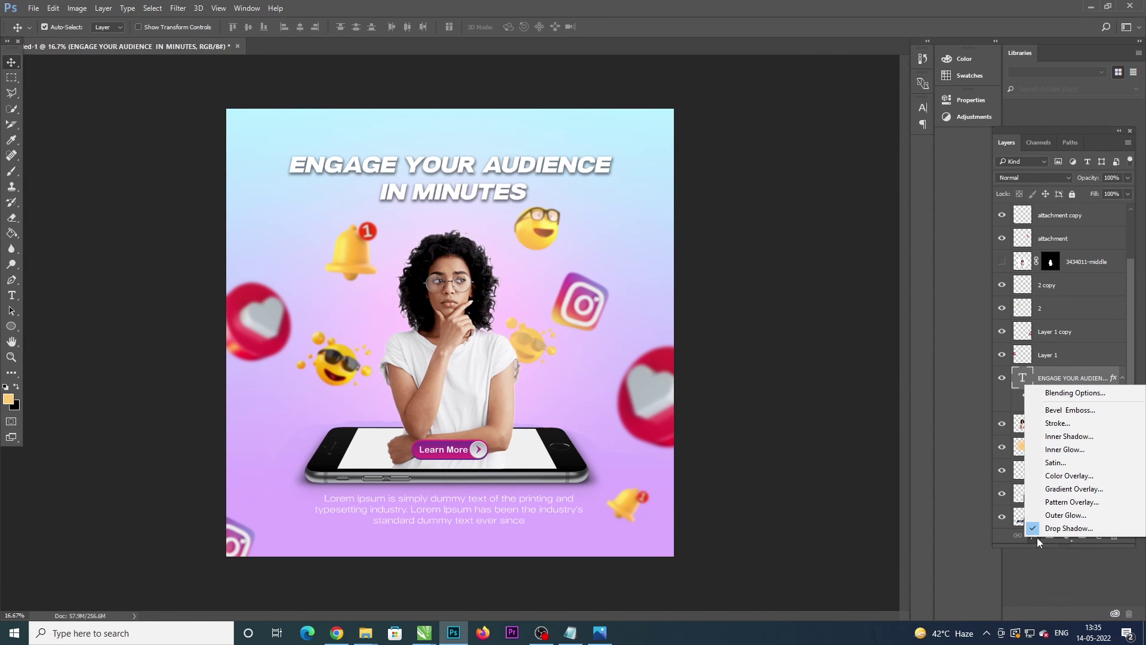
pyautogui.click(1062, 424)
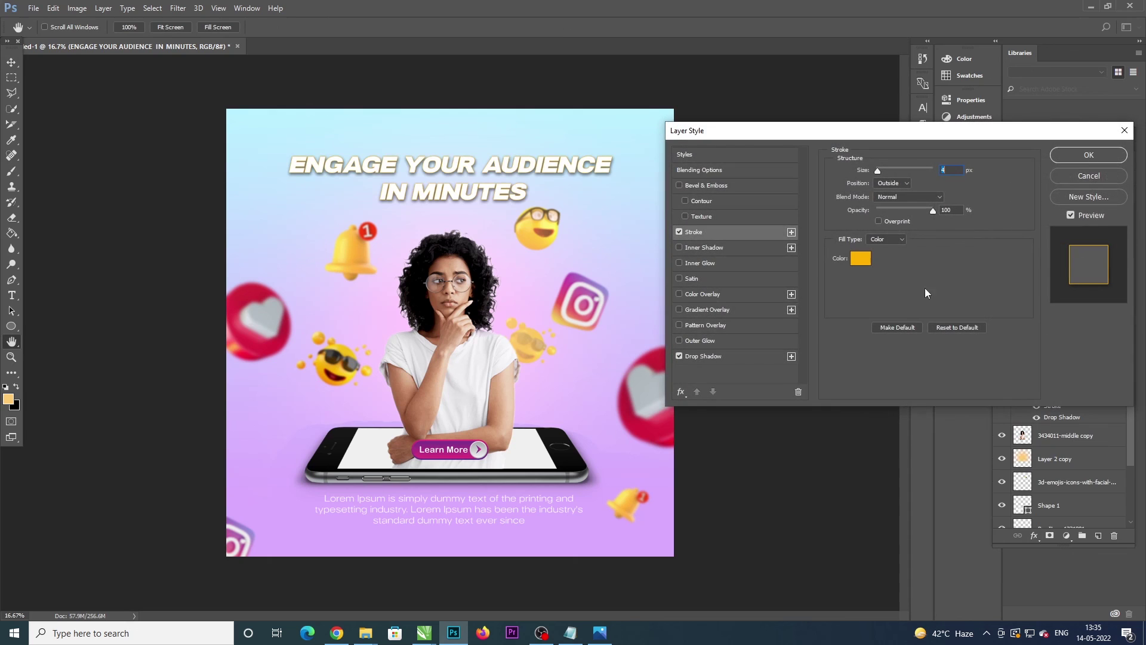
pyautogui.click(860, 258)
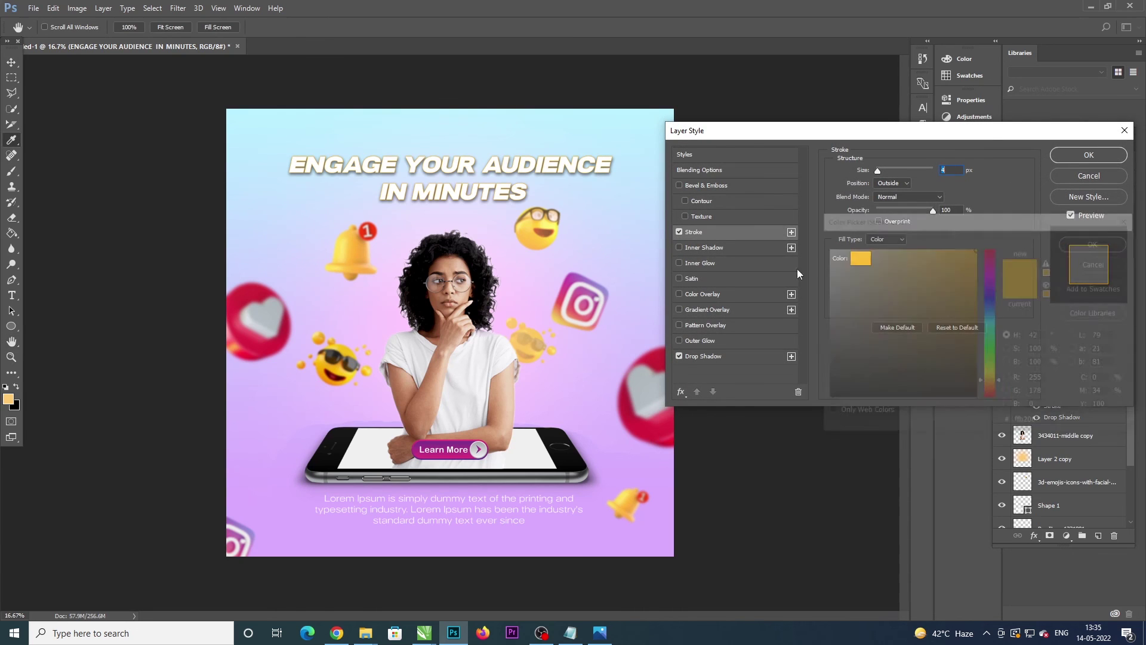
pyautogui.click(575, 276)
pyautogui.moveTo(909, 293); pyautogui.dragTo(932, 283)
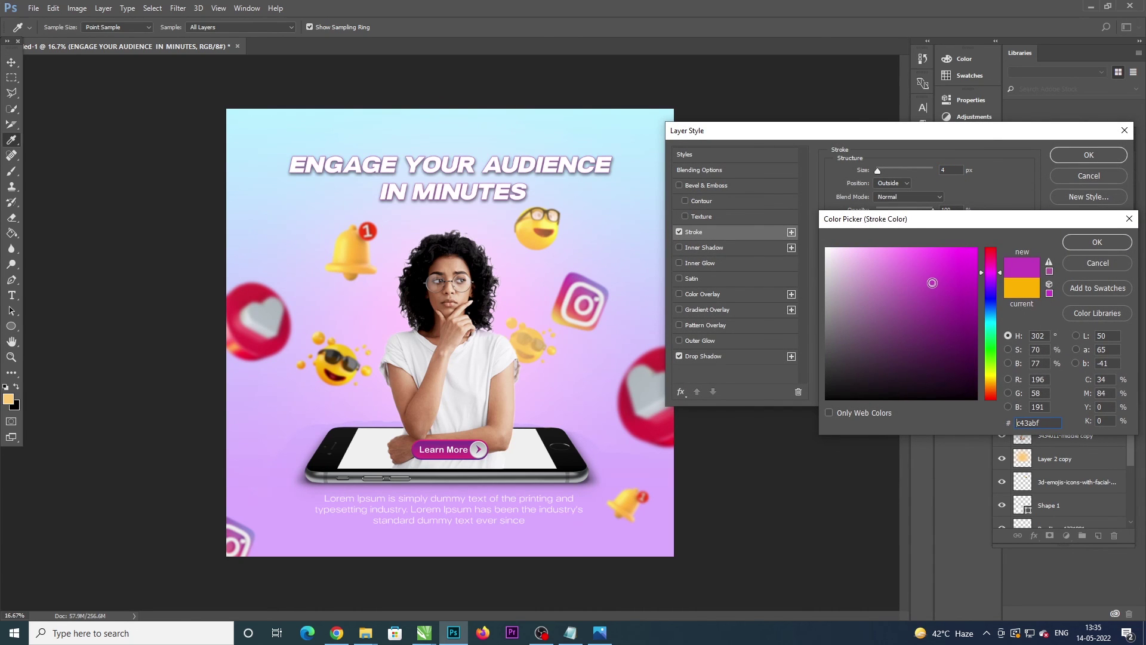
pyautogui.click(1097, 242)
pyautogui.moveTo(877, 171); pyautogui.dragTo(883, 174)
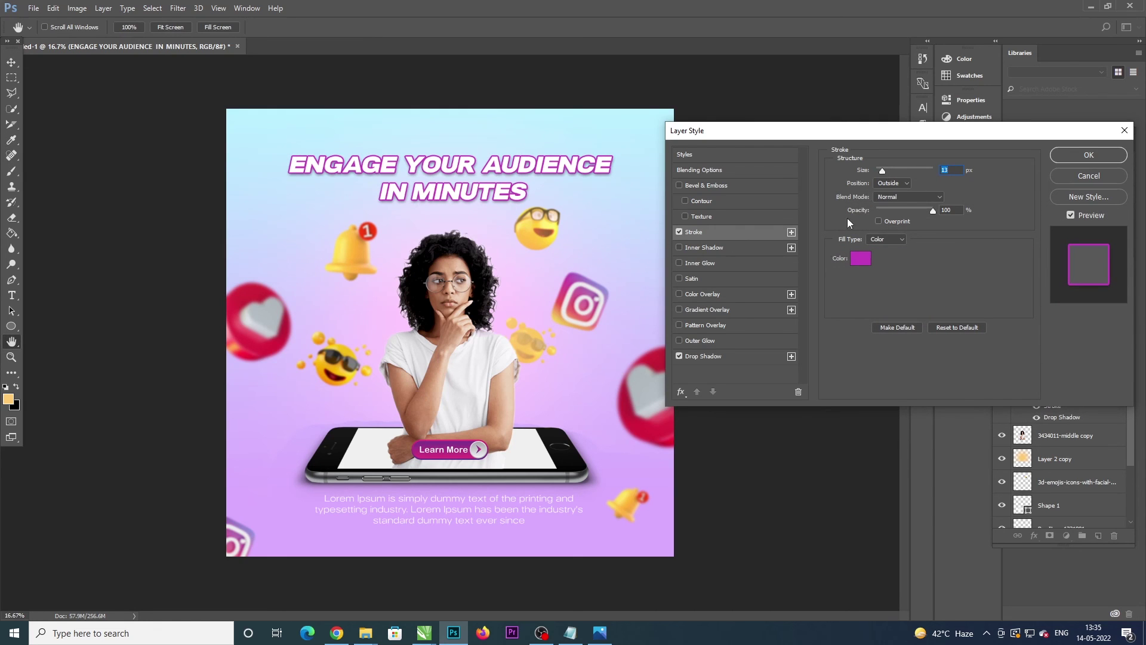
# Step: Change the stroke to a darker sampled purple, apply it, and open images.jpg in Photos
pyautogui.click(861, 258)
pyautogui.click(670, 425)
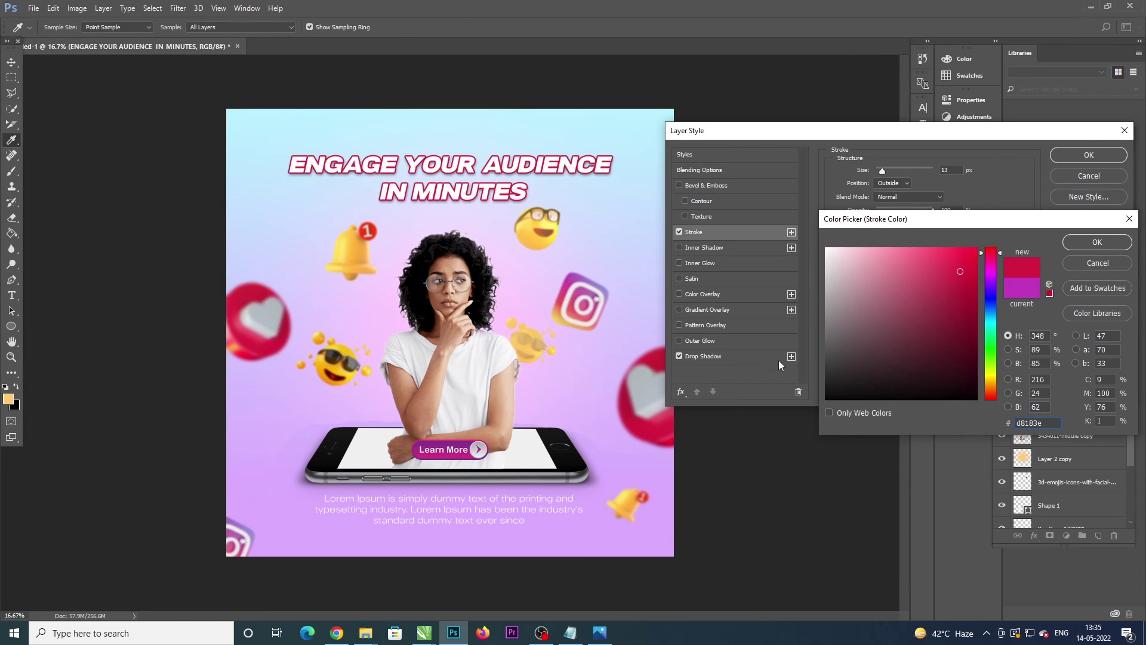
pyautogui.click(584, 276)
pyautogui.moveTo(905, 291)
pyautogui.mouseDown()
pyautogui.moveTo(934, 323)
pyautogui.moveTo(941, 293)
pyautogui.mouseUp()
pyautogui.click(1106, 247)
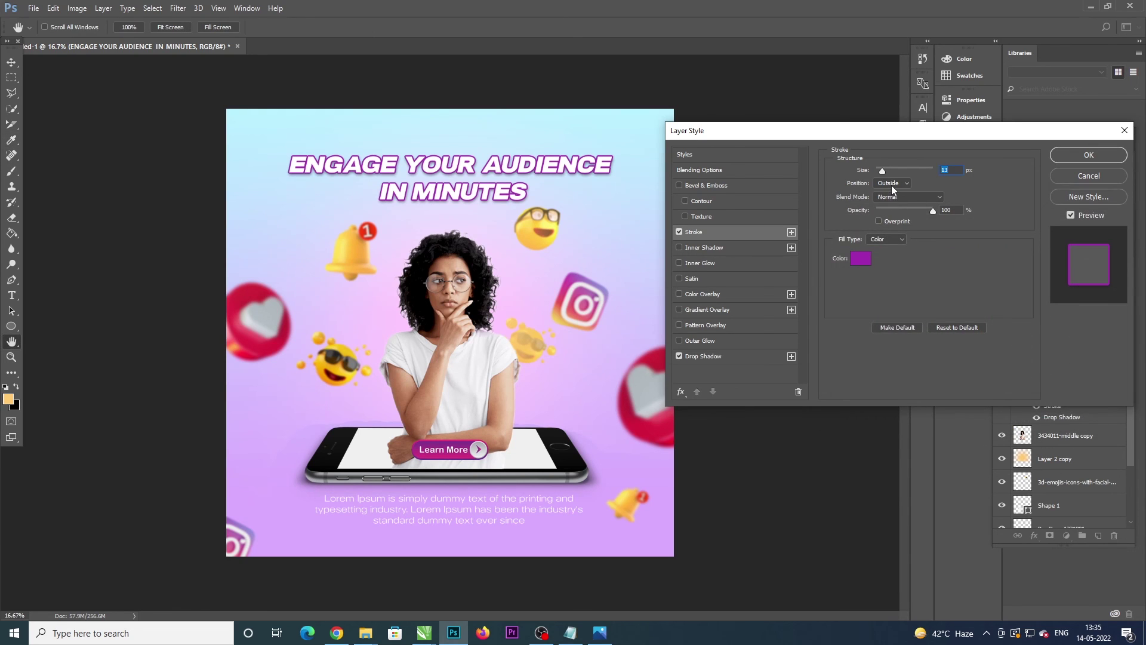
pyautogui.click(931, 211)
pyautogui.moveTo(883, 174); pyautogui.dragTo(882, 173)
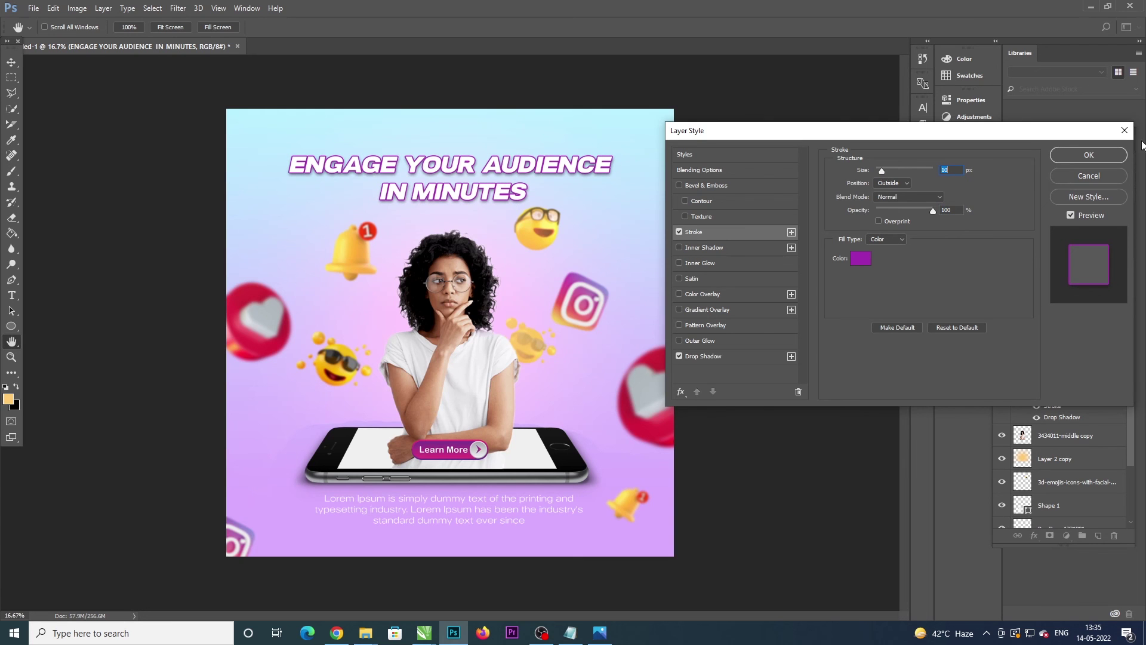
pyautogui.click(1088, 155)
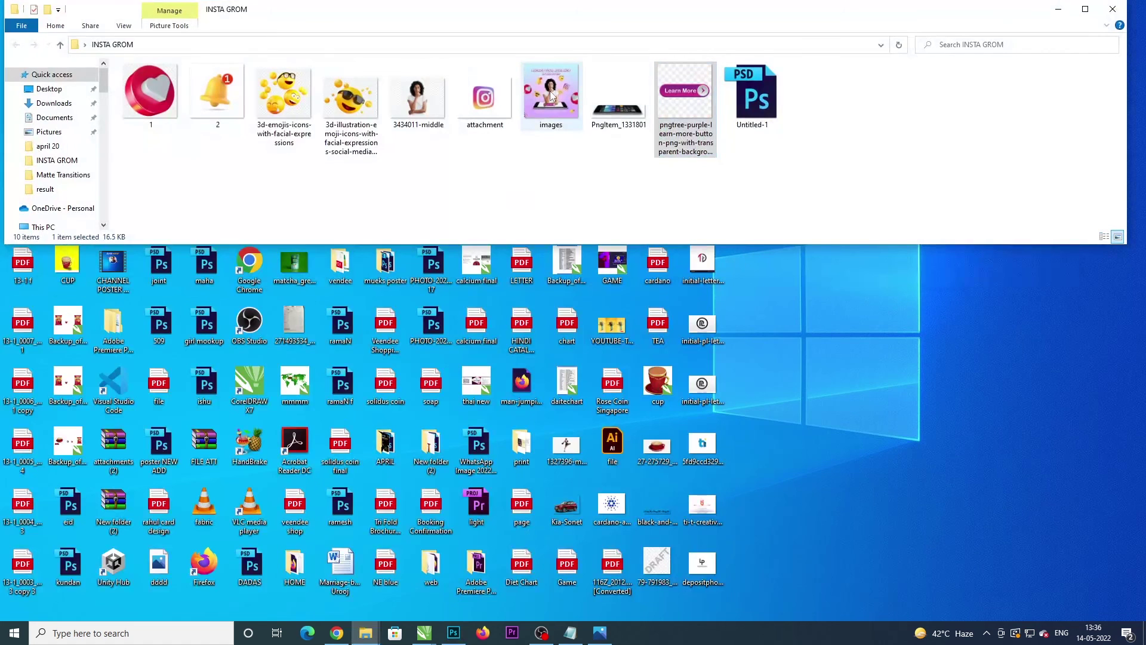
pyautogui.click(552, 96)
pyautogui.doubleClick(552, 95)
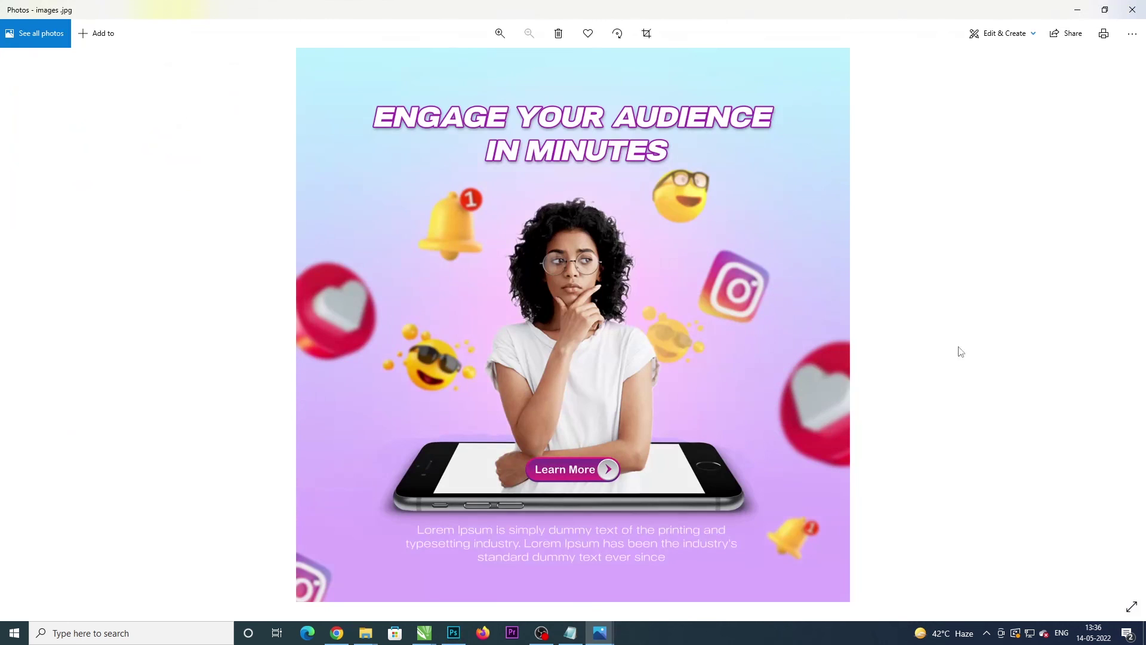